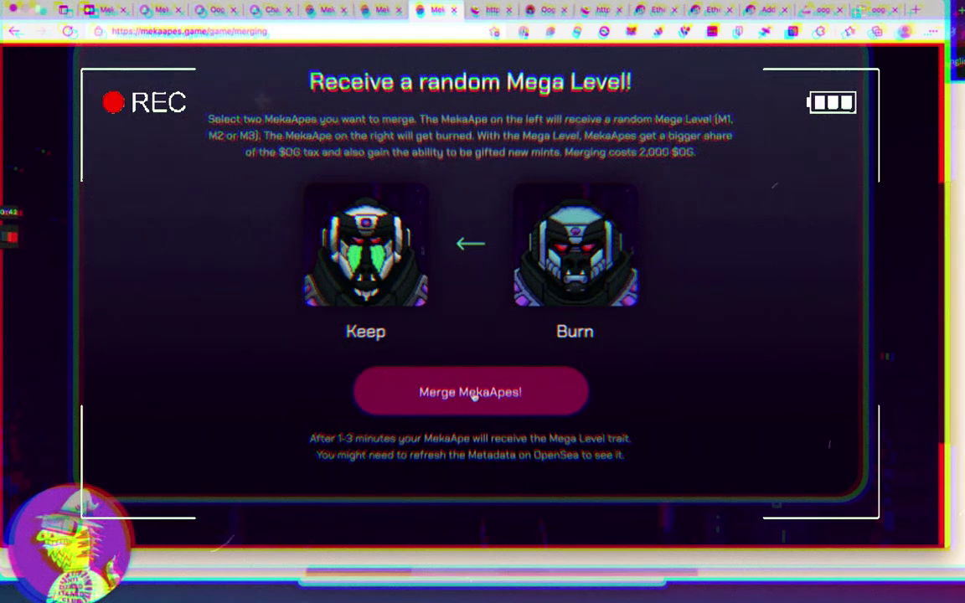
Step: Merge the selected Keep and Burn MekaApes and approve the contract interaction in MetaMask
{"action": "left_click", "coordinate": [473, 395]}
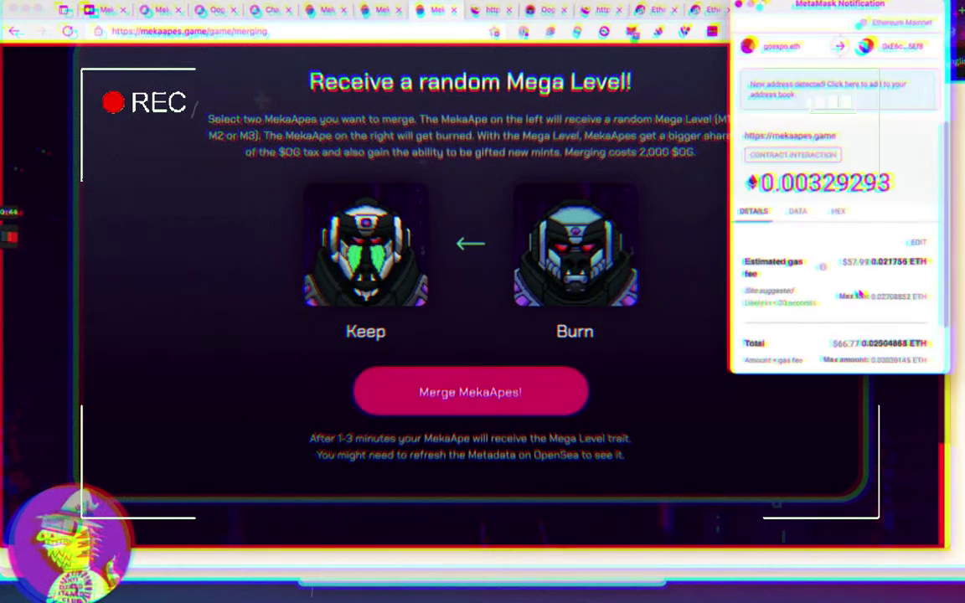
{"action": "scroll", "coordinate": [892, 347], "scroll_direction": "down", "scroll_amount": 2}
{"action": "left_click", "coordinate": [887, 349]}
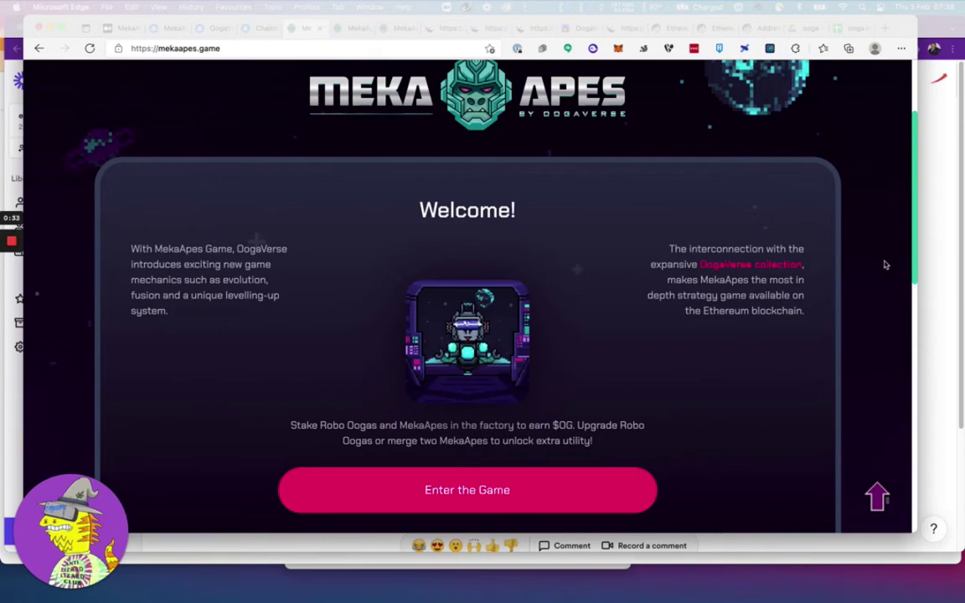
Step: Look over the MekaApes Game collection on OpenSea, then examine the OogaVerse collection's title, statistics and description
{"action": "left_click", "coordinate": [165, 29]}
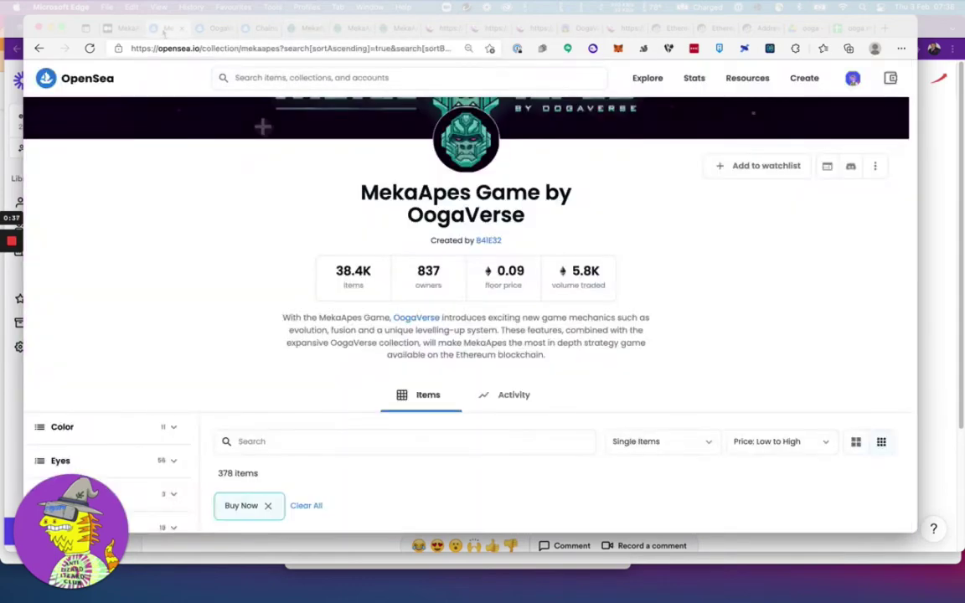
{"action": "key", "text": "ctrl+Tab"}
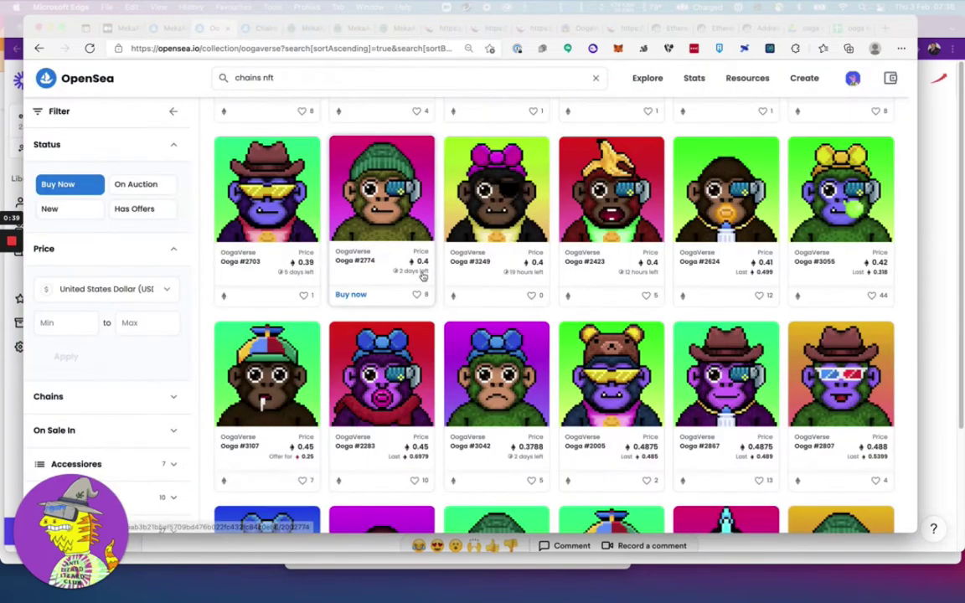
{"action": "scroll", "coordinate": [419, 273], "scroll_direction": "down", "scroll_amount": 3}
{"action": "scroll", "coordinate": [423, 277], "scroll_direction": "up", "scroll_amount": 10}
{"action": "scroll", "coordinate": [423, 276], "scroll_direction": "up", "scroll_amount": 4}
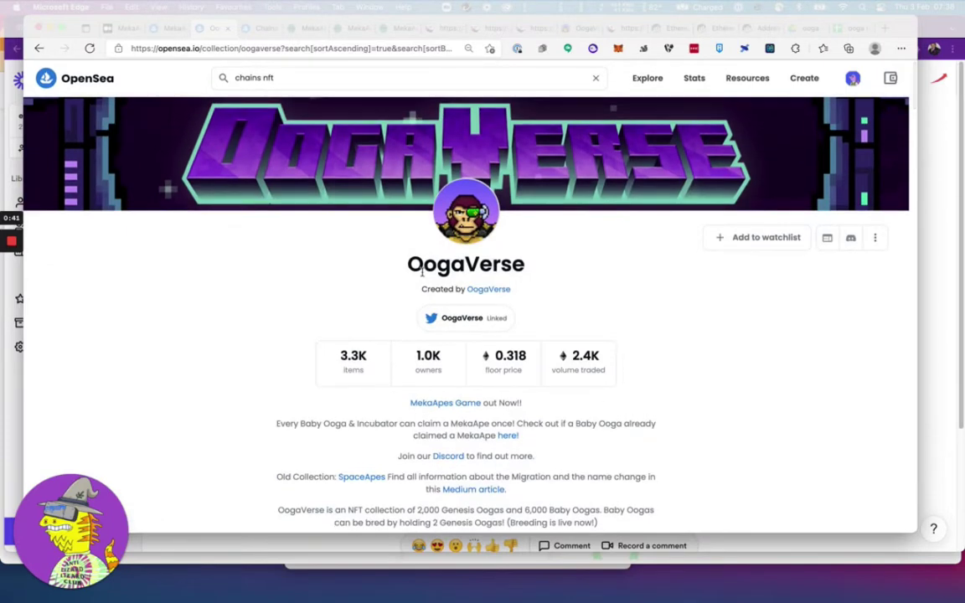
{"action": "left_click_drag", "start_coordinate": [410, 265], "coordinate": [525, 264]}
{"action": "left_click", "coordinate": [648, 445]}
{"action": "scroll", "coordinate": [648, 445], "scroll_direction": "down", "scroll_amount": 3}
{"action": "scroll", "coordinate": [648, 446], "scroll_direction": "down", "scroll_amount": 6}
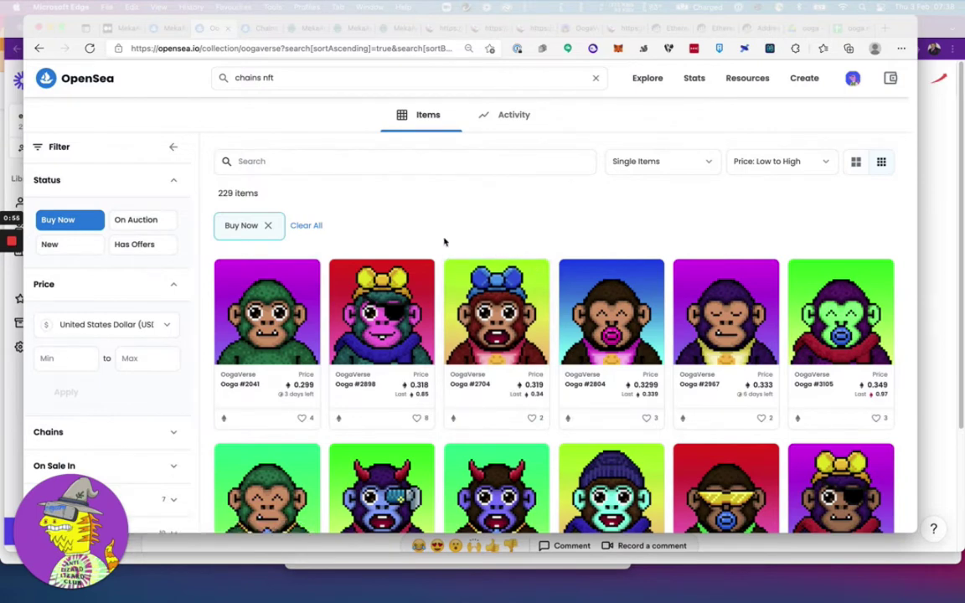
Step: Examine the lowest-priced Buy Now Oogas in the OogaVerse collection together with the collection's statistics
{"action": "scroll", "coordinate": [444, 242], "scroll_direction": "up", "scroll_amount": 5}
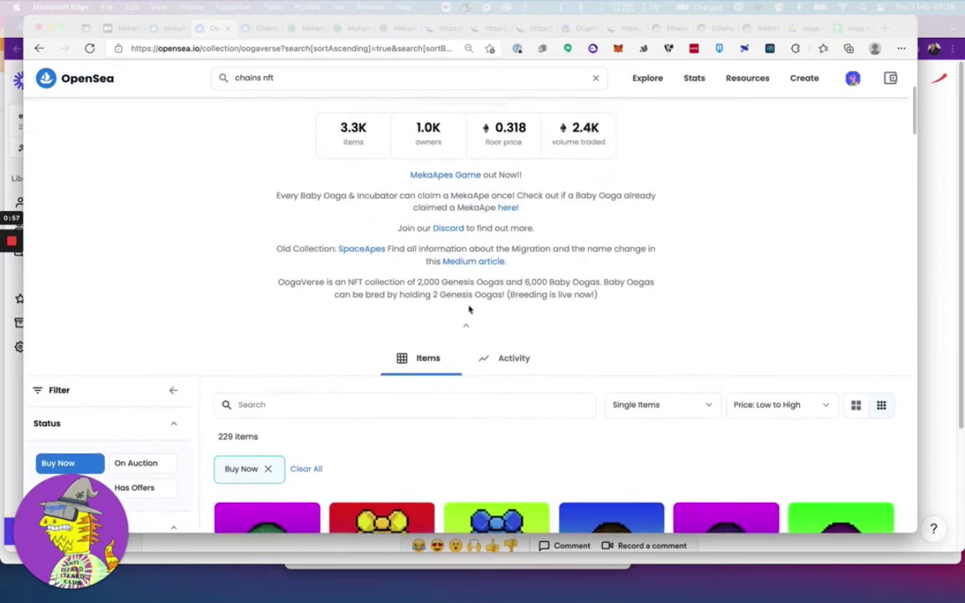
{"action": "scroll", "coordinate": [466, 331], "scroll_direction": "down", "scroll_amount": 2}
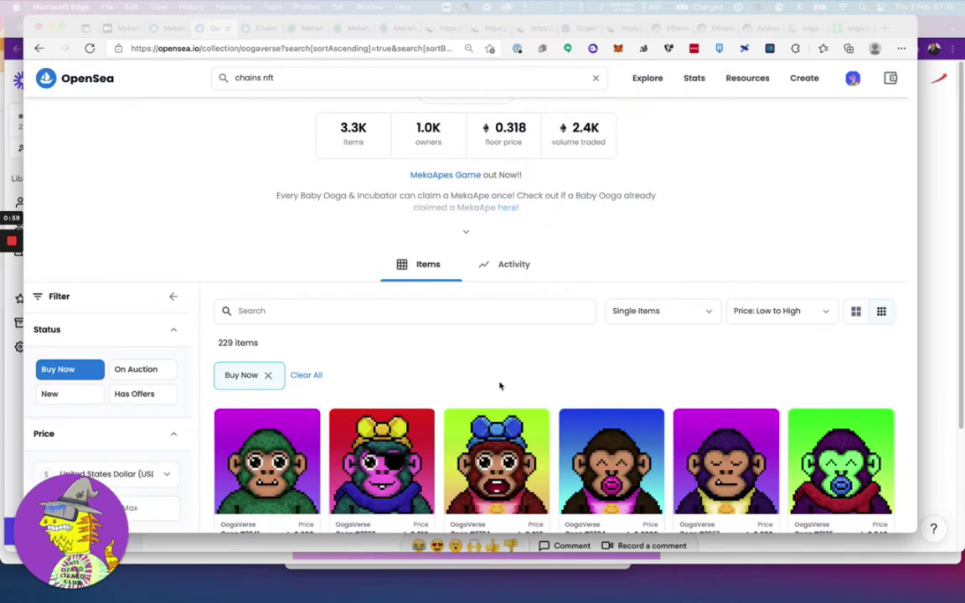
{"action": "scroll", "coordinate": [501, 385], "scroll_direction": "down", "scroll_amount": 3}
{"action": "scroll", "coordinate": [500, 385], "scroll_direction": "down", "scroll_amount": 1}
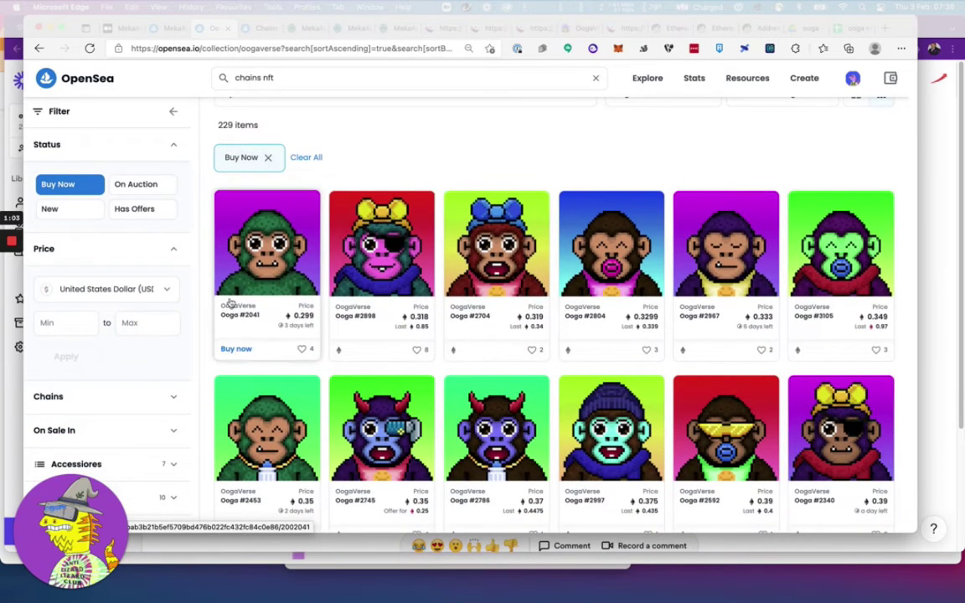
{"action": "scroll", "coordinate": [401, 310], "scroll_direction": "up", "scroll_amount": 7}
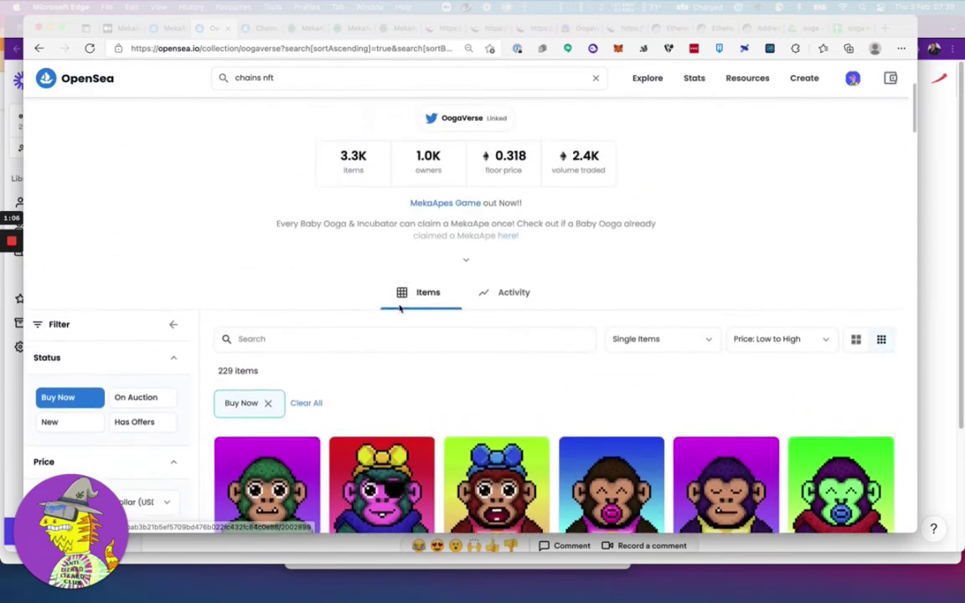
{"action": "scroll", "coordinate": [398, 305], "scroll_direction": "down", "scroll_amount": 3}
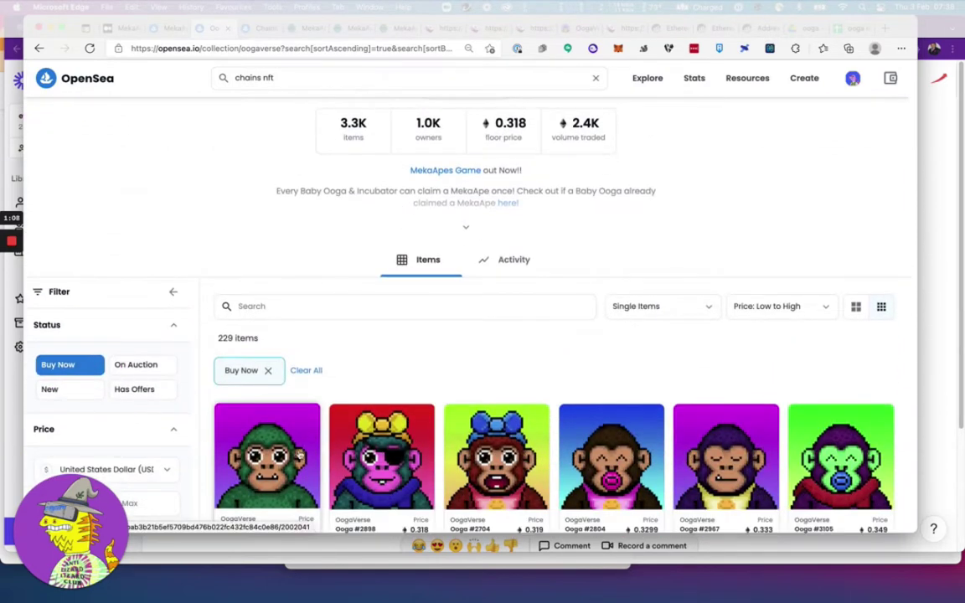
Step: Expand the OogaVerse description, highlight the paragraph on Genesis and Baby Oogas, and check the cheapest listings
{"action": "left_click", "coordinate": [471, 232]}
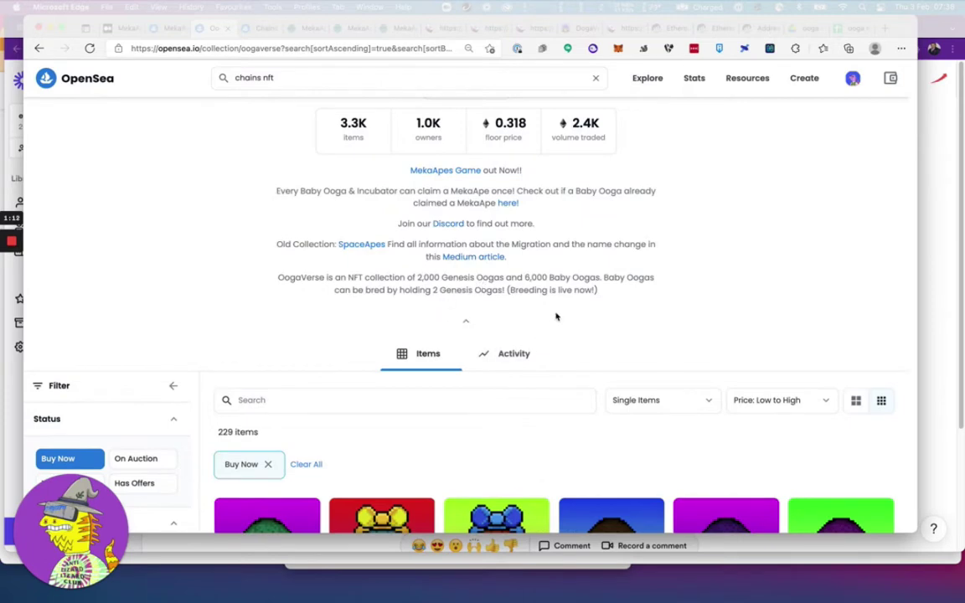
{"action": "left_click_drag", "start_coordinate": [522, 191], "coordinate": [608, 293]}
{"action": "left_click", "coordinate": [609, 293]}
{"action": "triple_click", "coordinate": [597, 274]}
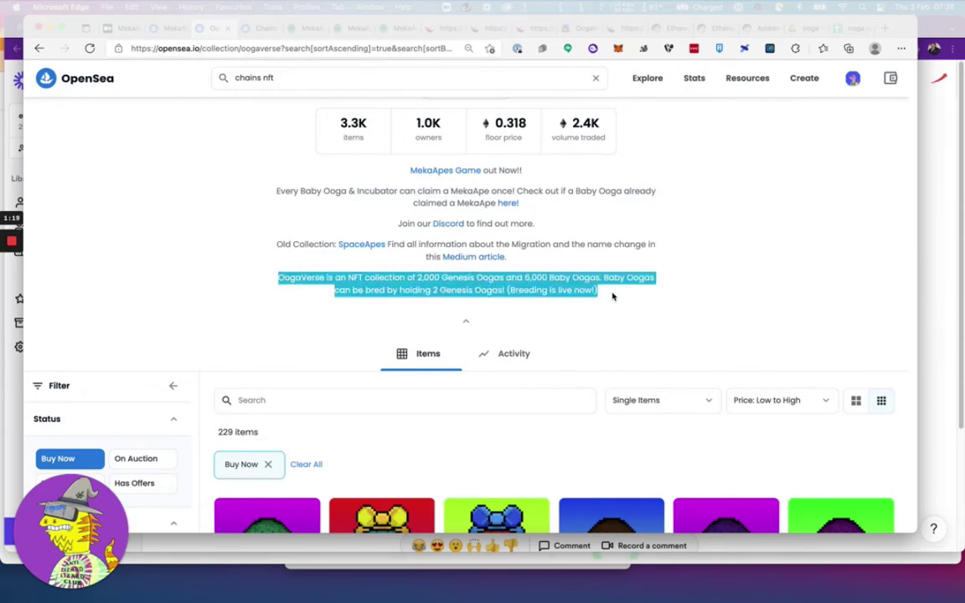
{"action": "left_click", "coordinate": [614, 296]}
{"action": "scroll", "coordinate": [559, 405], "scroll_direction": "down", "scroll_amount": 5}
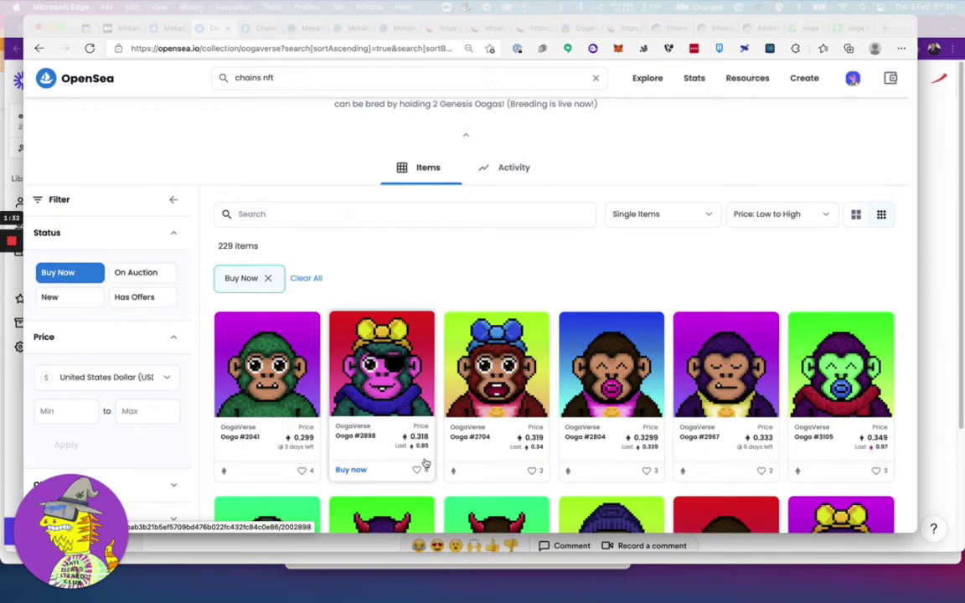
{"action": "scroll", "coordinate": [425, 463], "scroll_direction": "down", "scroll_amount": 2}
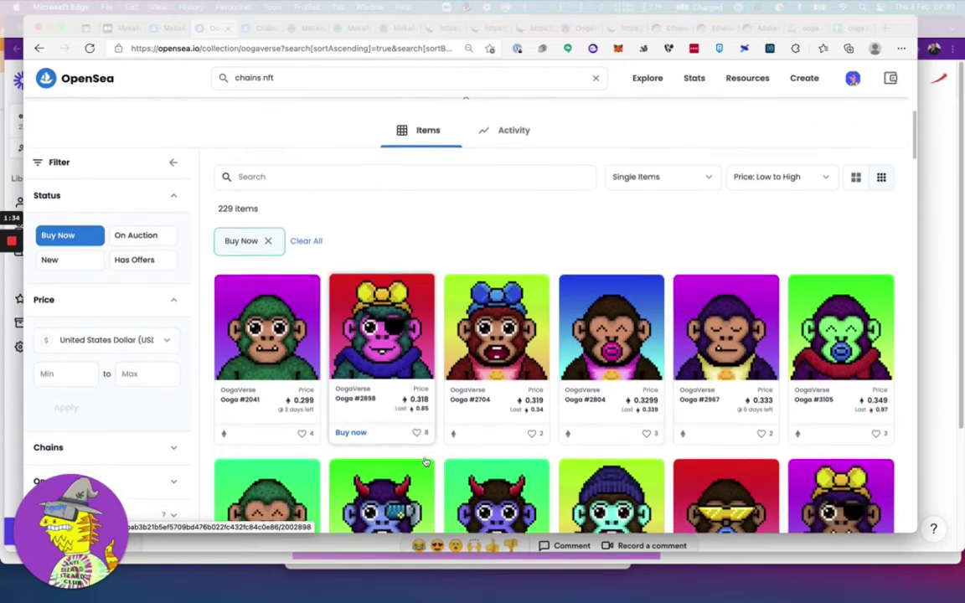
{"action": "scroll", "coordinate": [426, 463], "scroll_direction": "up", "scroll_amount": 5}
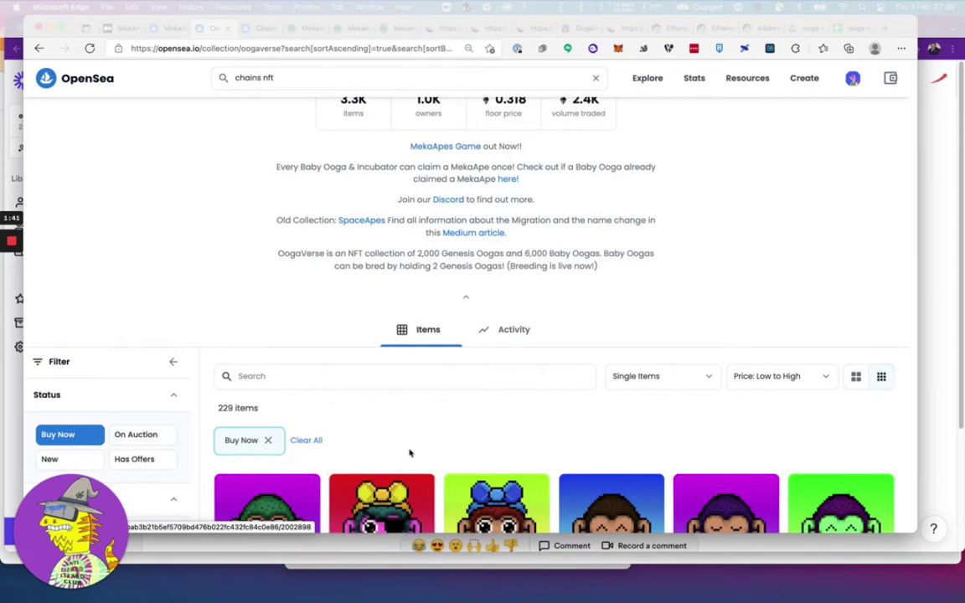
Step: Compare the MekaApes Game collection's statistics and description with those of the OogaVerse collection
{"action": "left_click", "coordinate": [165, 31]}
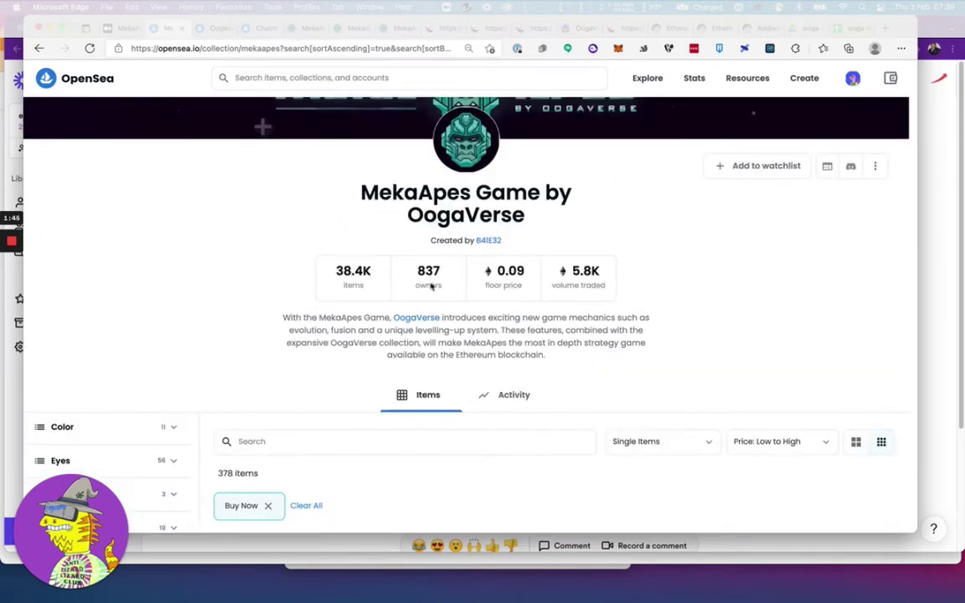
{"action": "scroll", "coordinate": [731, 350], "scroll_direction": "down", "scroll_amount": 1}
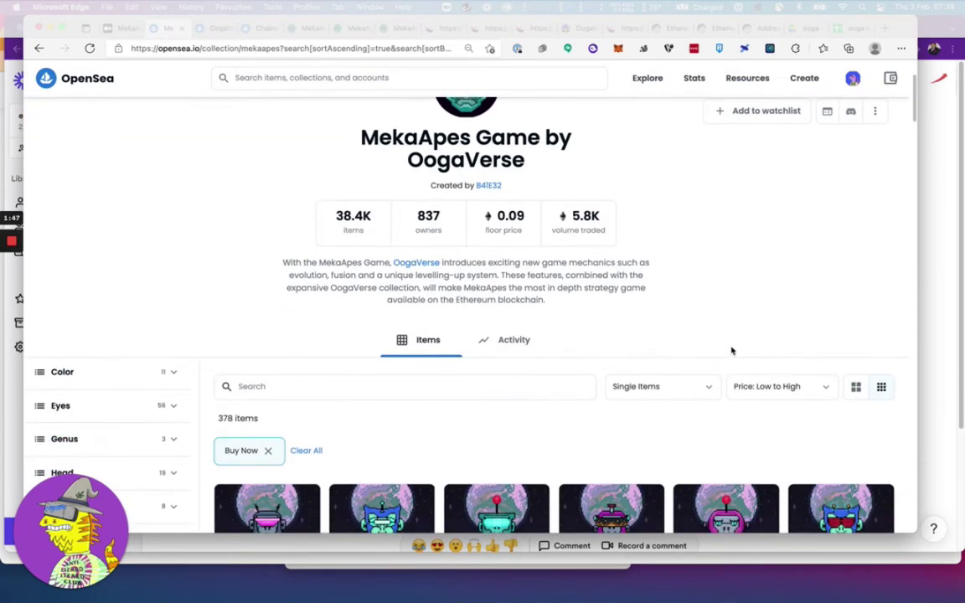
{"action": "left_click", "coordinate": [206, 33]}
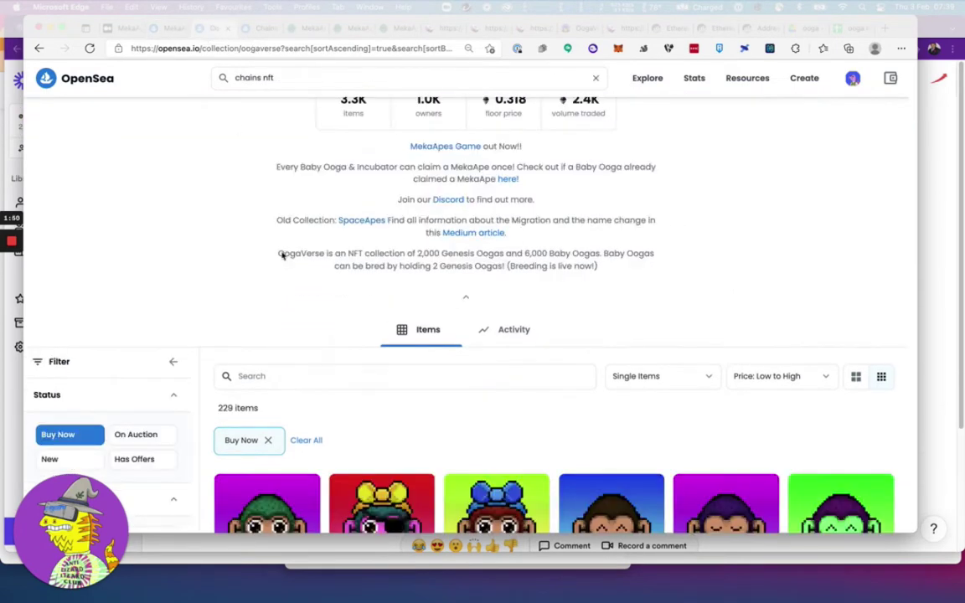
{"action": "scroll", "coordinate": [283, 285], "scroll_direction": "down", "scroll_amount": 3}
{"action": "scroll", "coordinate": [284, 290], "scroll_direction": "up", "scroll_amount": 4}
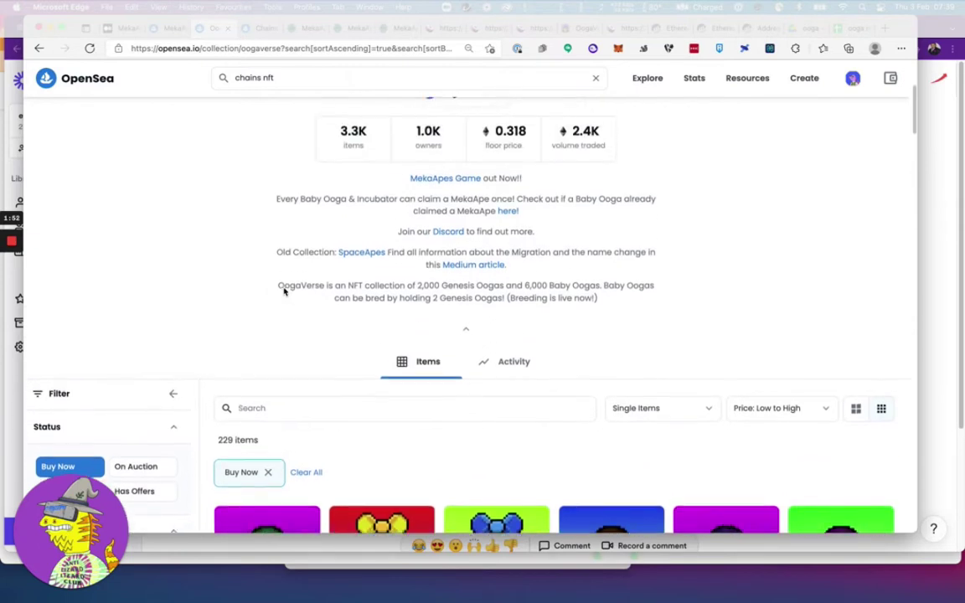
Step: Browse the Buy Now listings in the MekaApes Game collection and examine its Level trait values
{"action": "left_click", "coordinate": [166, 28]}
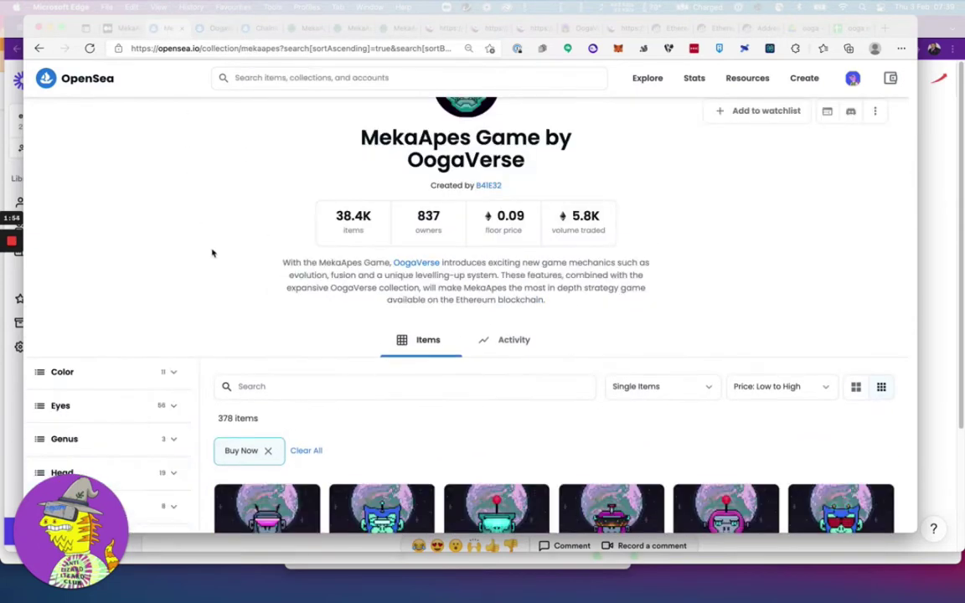
{"action": "scroll", "coordinate": [211, 252], "scroll_direction": "down", "scroll_amount": 5}
{"action": "scroll", "coordinate": [211, 252], "scroll_direction": "up", "scroll_amount": 3}
{"action": "scroll", "coordinate": [214, 254], "scroll_direction": "down", "scroll_amount": 4}
{"action": "scroll", "coordinate": [213, 254], "scroll_direction": "down", "scroll_amount": 7}
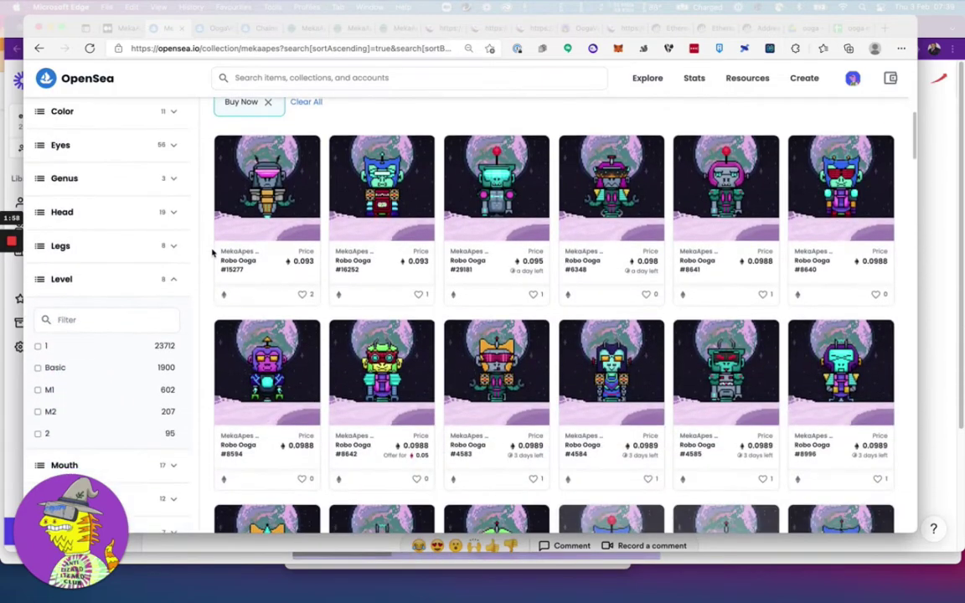
{"action": "scroll", "coordinate": [107, 371], "scroll_direction": "down", "scroll_amount": 2}
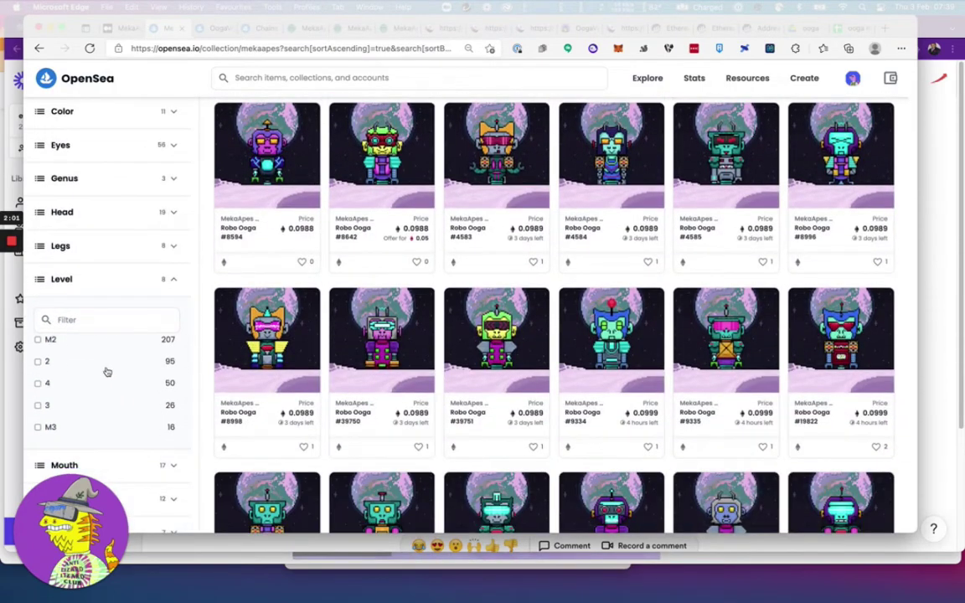
{"action": "scroll", "coordinate": [114, 284], "scroll_direction": "down", "scroll_amount": 3}
{"action": "scroll", "coordinate": [123, 400], "scroll_direction": "down", "scroll_amount": 10}
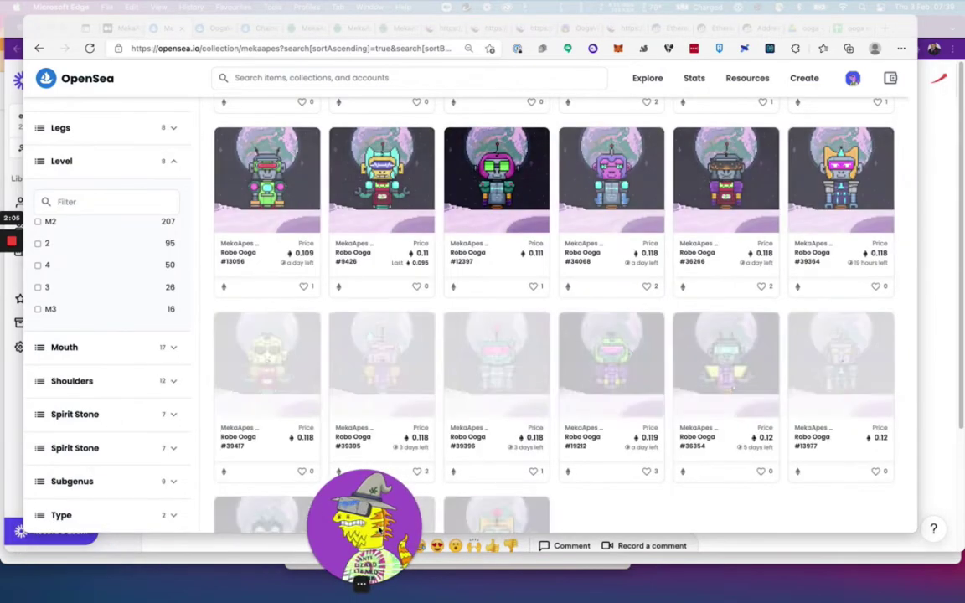
Step: Expand the Type trait filter and examine the Robo Ooga and Meka Ape types alongside the Level values
{"action": "left_click", "coordinate": [99, 521]}
{"action": "scroll", "coordinate": [92, 469], "scroll_direction": "down", "scroll_amount": 2}
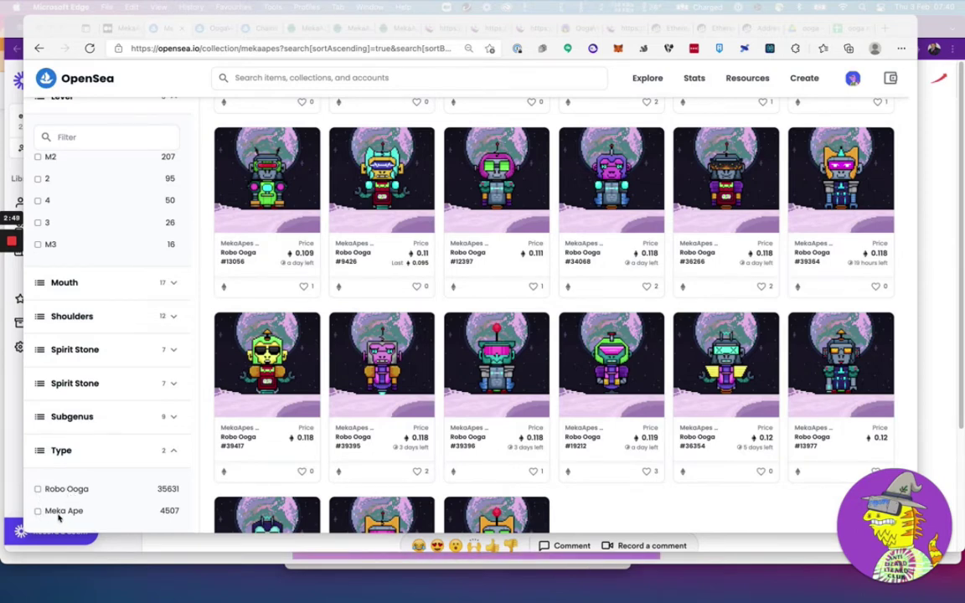
{"action": "scroll", "coordinate": [74, 335], "scroll_direction": "up", "scroll_amount": 2}
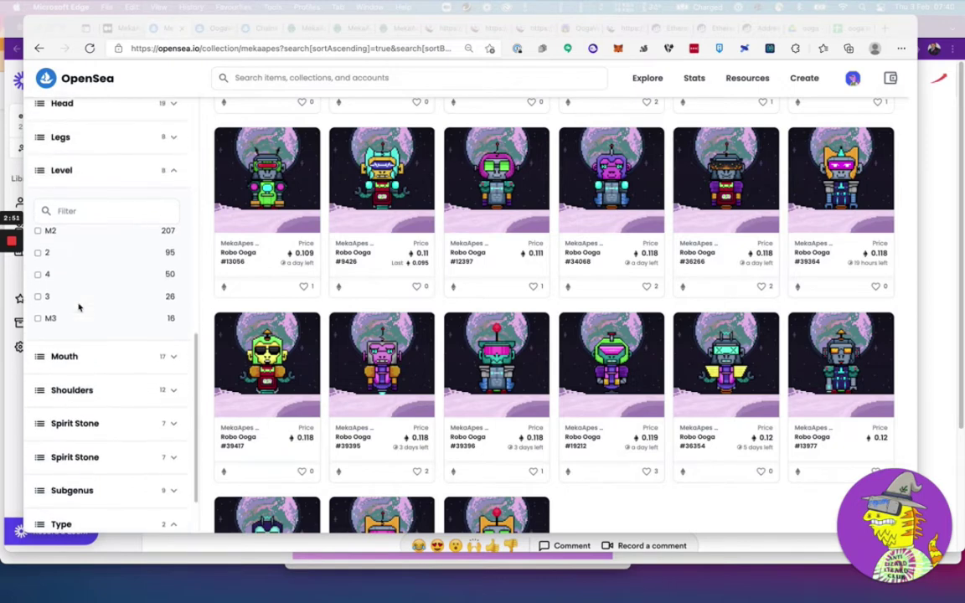
{"action": "scroll", "coordinate": [72, 279], "scroll_direction": "up", "scroll_amount": 2}
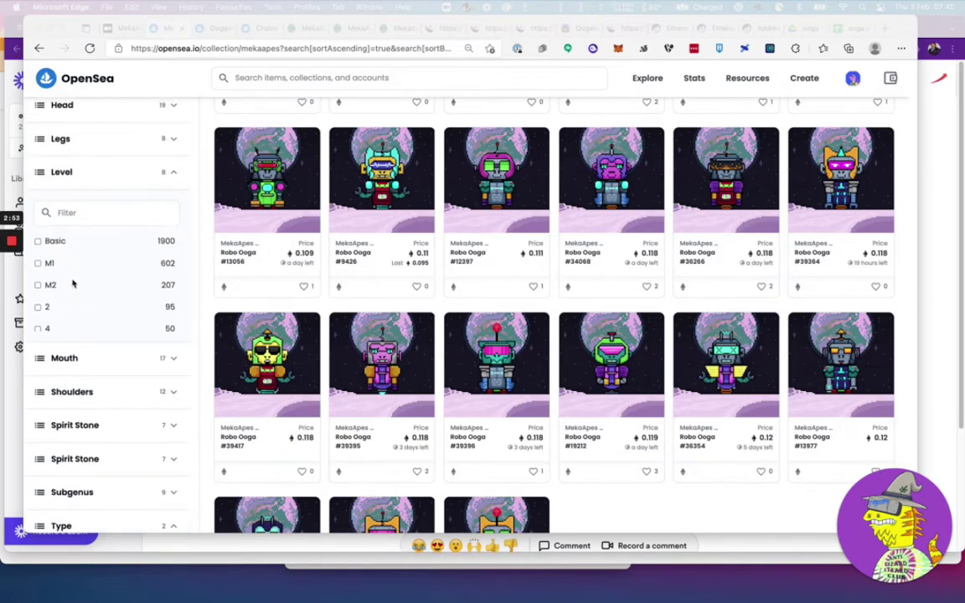
{"action": "scroll", "coordinate": [73, 281], "scroll_direction": "down", "scroll_amount": 2}
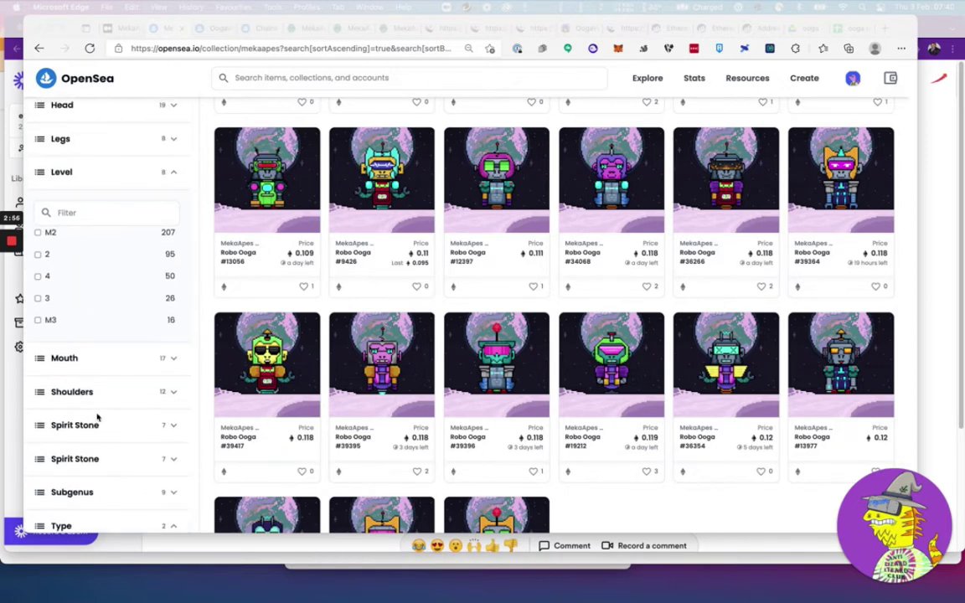
{"action": "scroll", "coordinate": [91, 452], "scroll_direction": "down", "scroll_amount": 2}
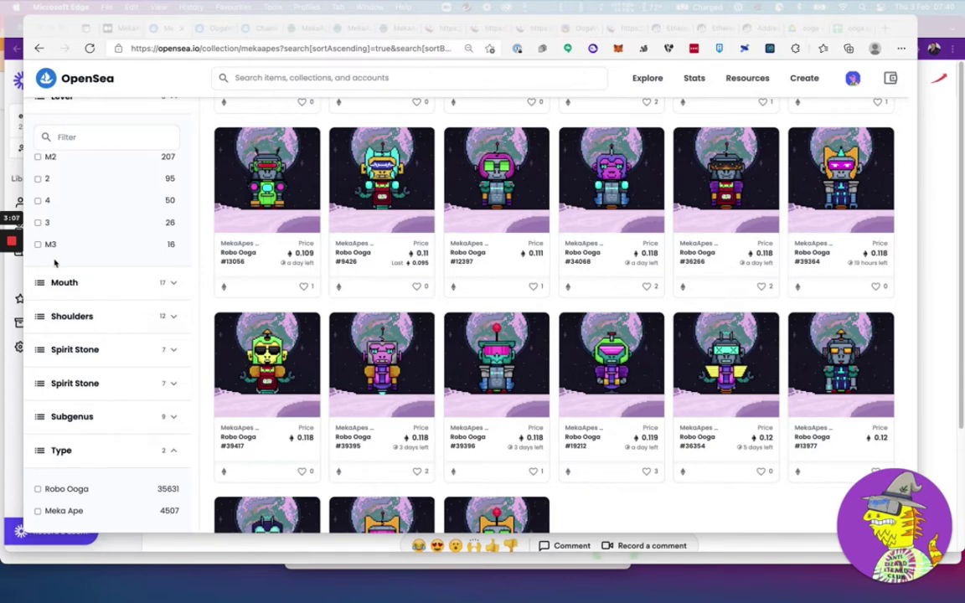
{"action": "scroll", "coordinate": [58, 261], "scroll_direction": "up", "scroll_amount": 3}
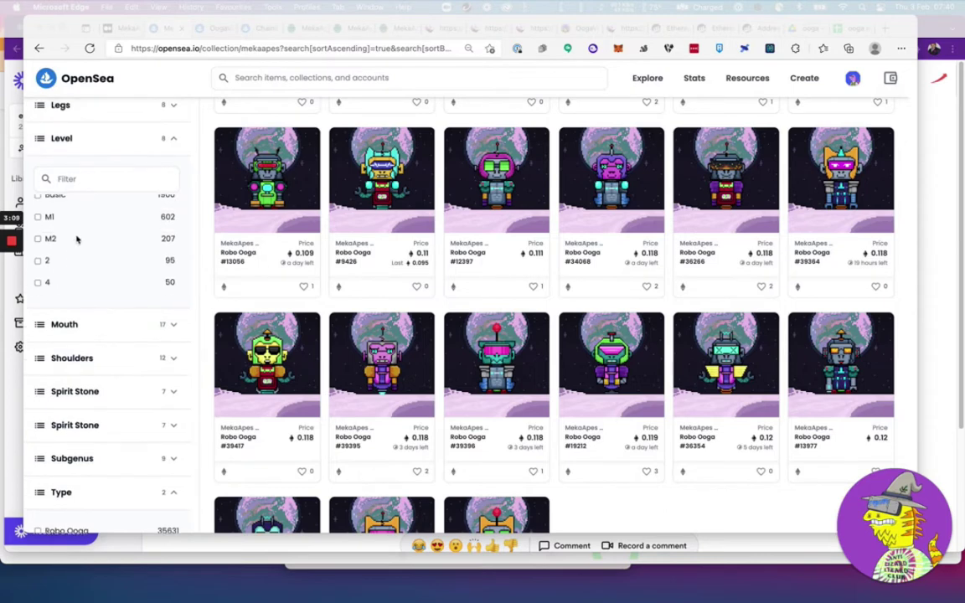
{"action": "scroll", "coordinate": [76, 239], "scroll_direction": "down", "scroll_amount": 2}
{"action": "scroll", "coordinate": [97, 423], "scroll_direction": "down", "scroll_amount": 1}
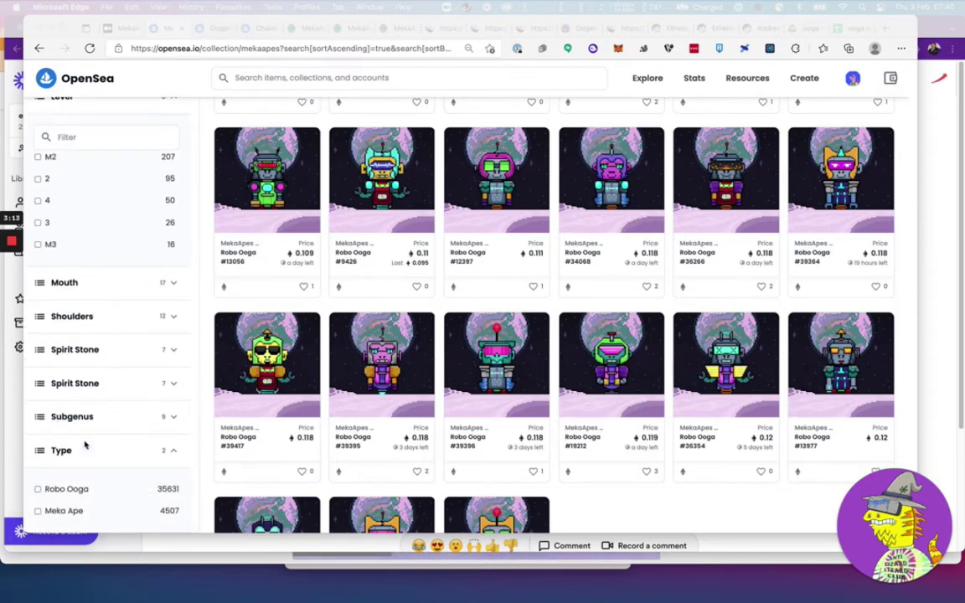
{"action": "scroll", "coordinate": [97, 228], "scroll_direction": "up", "scroll_amount": 3}
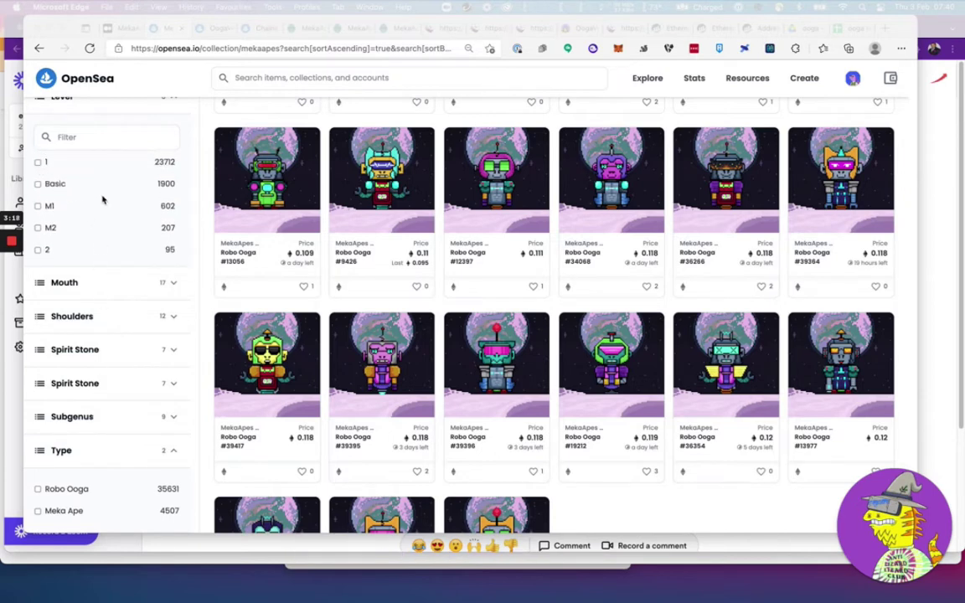
{"action": "scroll", "coordinate": [102, 199], "scroll_direction": "down", "scroll_amount": 3}
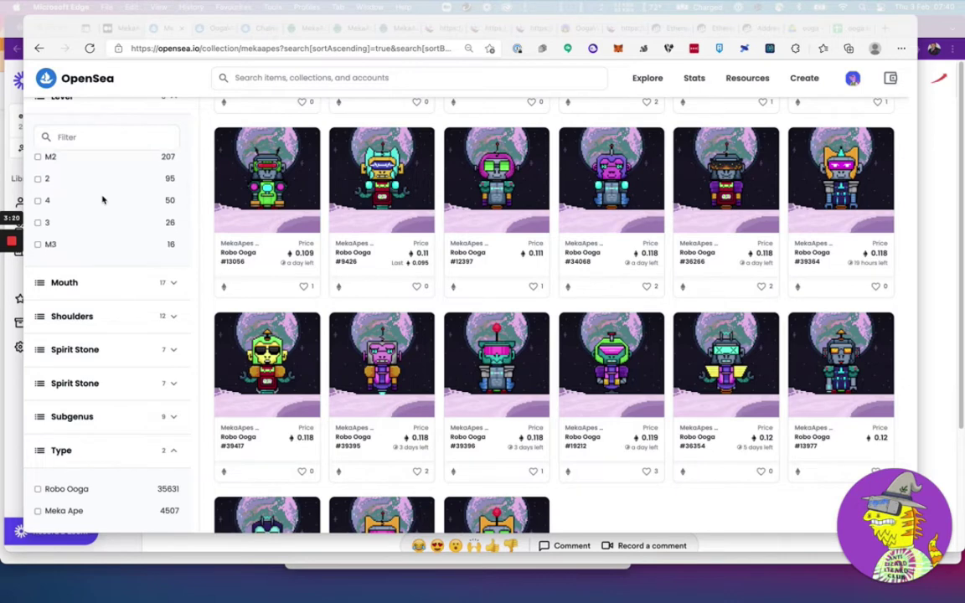
{"action": "scroll", "coordinate": [102, 199], "scroll_direction": "down", "scroll_amount": 1}
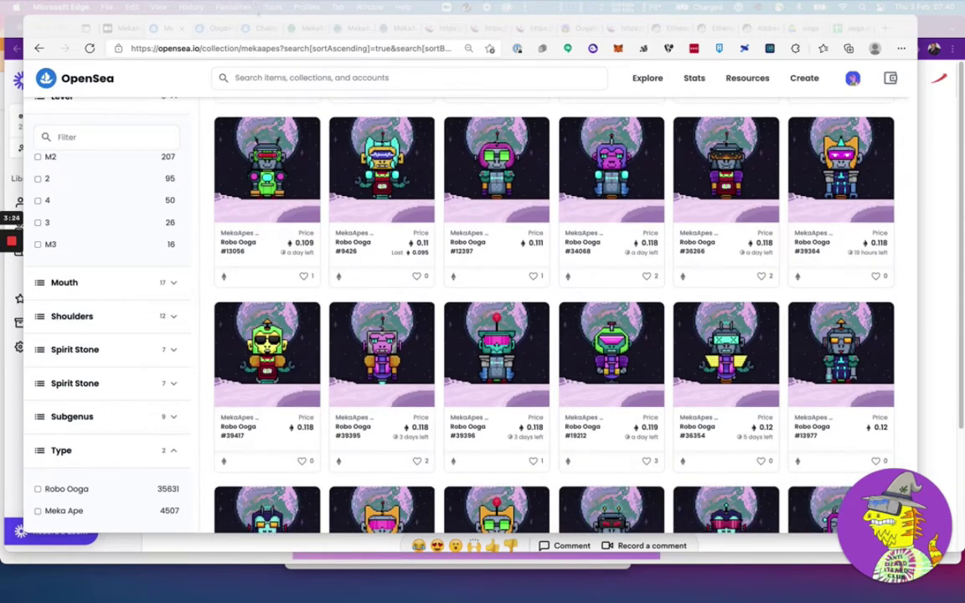
Step: Return to the welcome page of the mekaapes.game website
{"action": "left_click", "coordinate": [296, 32]}
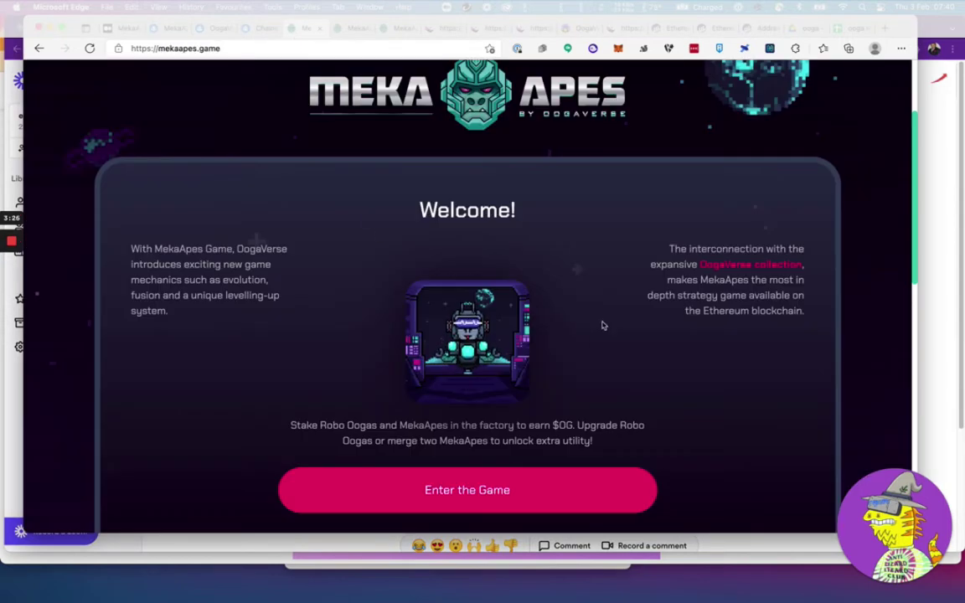
Step: Open the level details on the Robo Upgrade page and examine the position and productivity rows for levels 1 and 2
{"action": "left_click", "coordinate": [350, 30]}
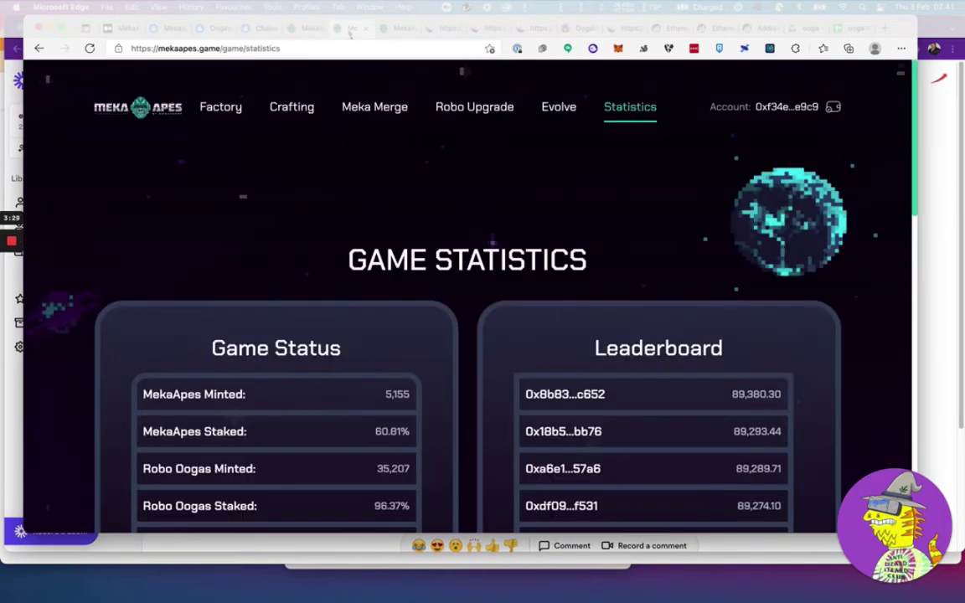
{"action": "left_click", "coordinate": [391, 31]}
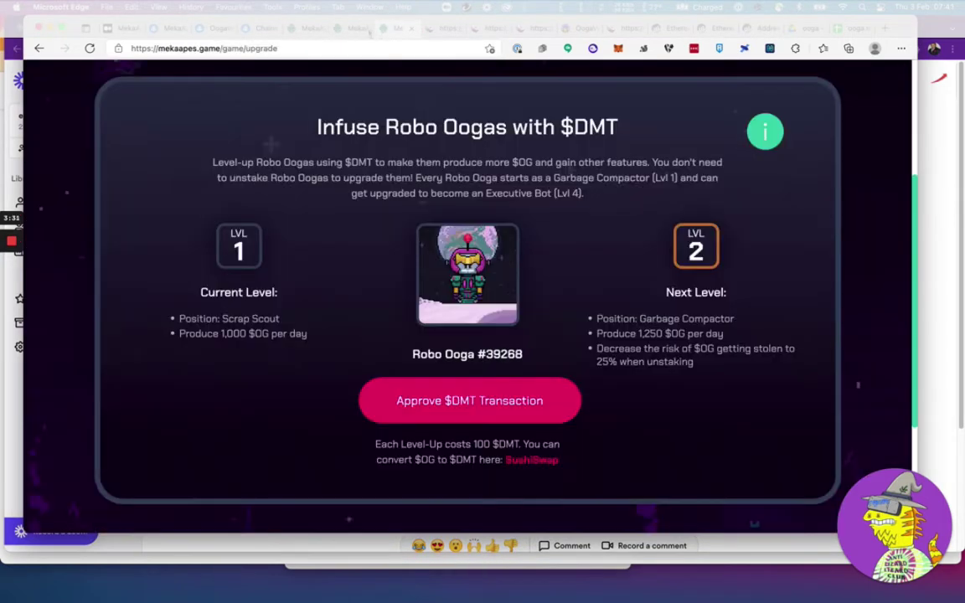
{"action": "left_click", "coordinate": [760, 132]}
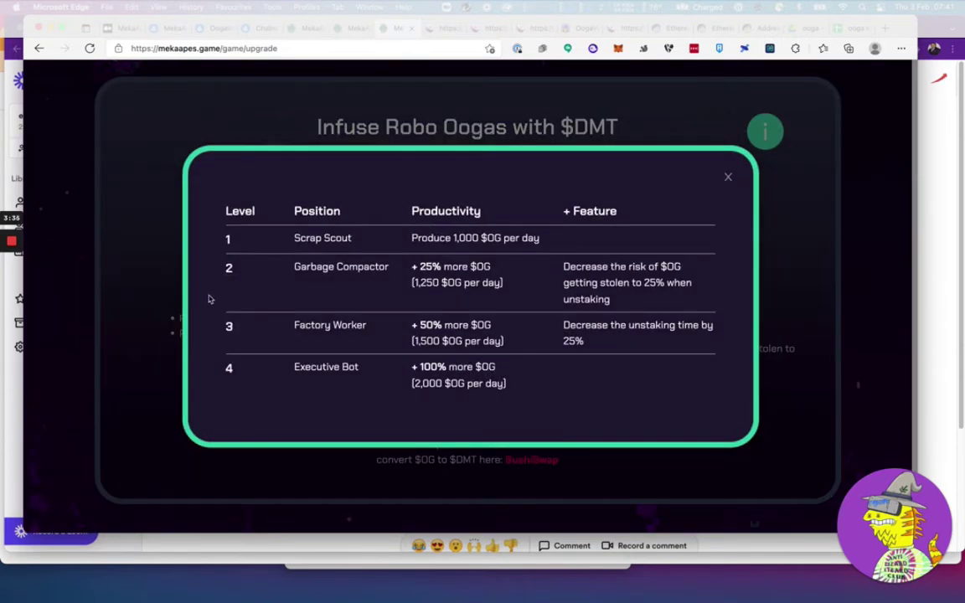
{"action": "left_click_drag", "start_coordinate": [278, 268], "coordinate": [647, 304]}
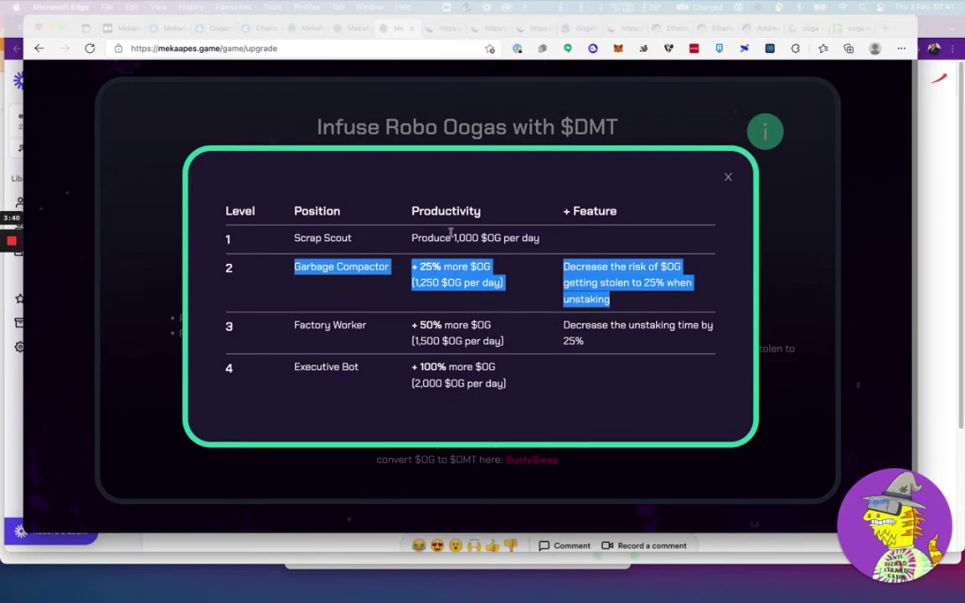
{"action": "left_click_drag", "start_coordinate": [453, 238], "coordinate": [507, 239]}
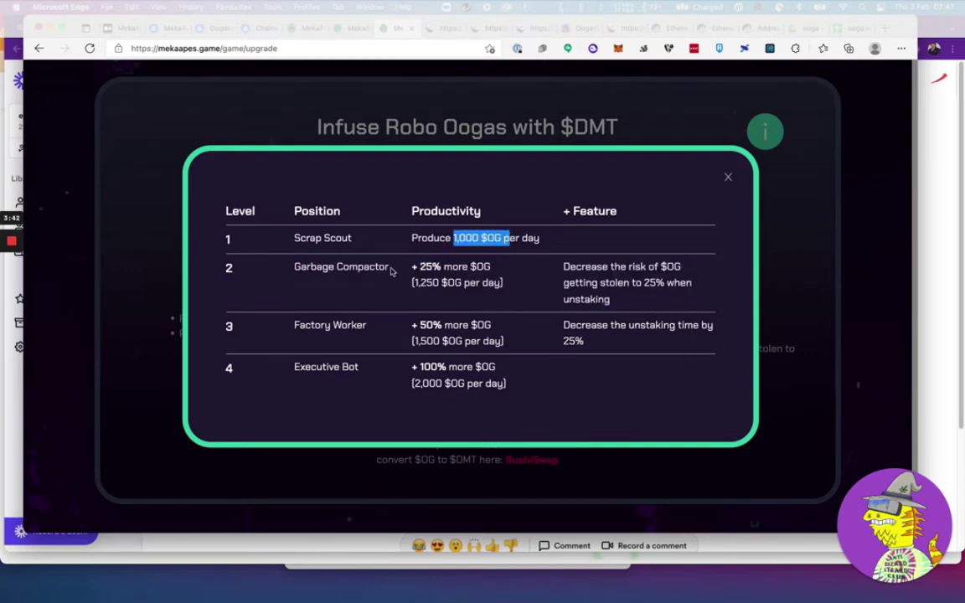
{"action": "left_click", "coordinate": [300, 266]}
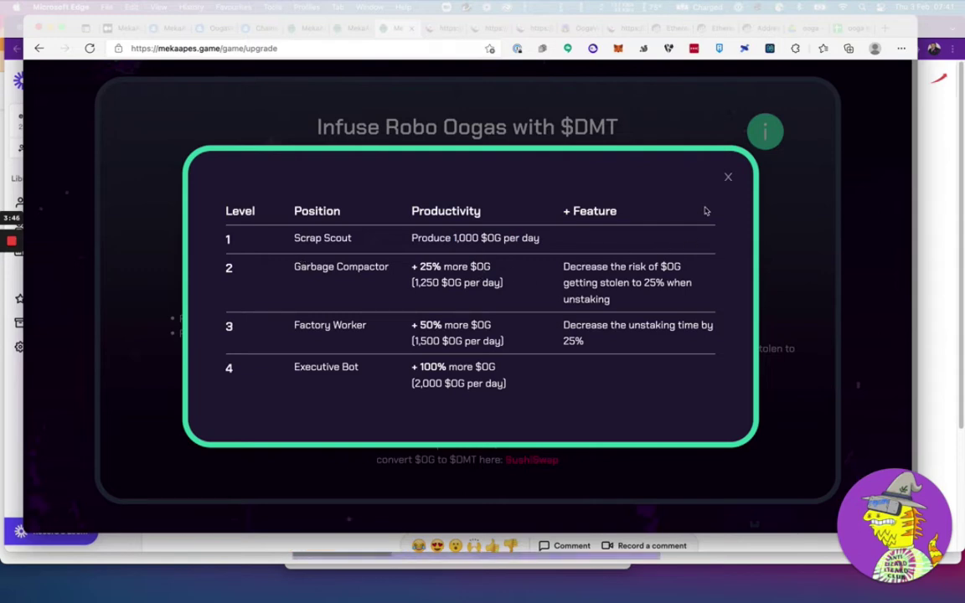
{"action": "left_click", "coordinate": [764, 134]}
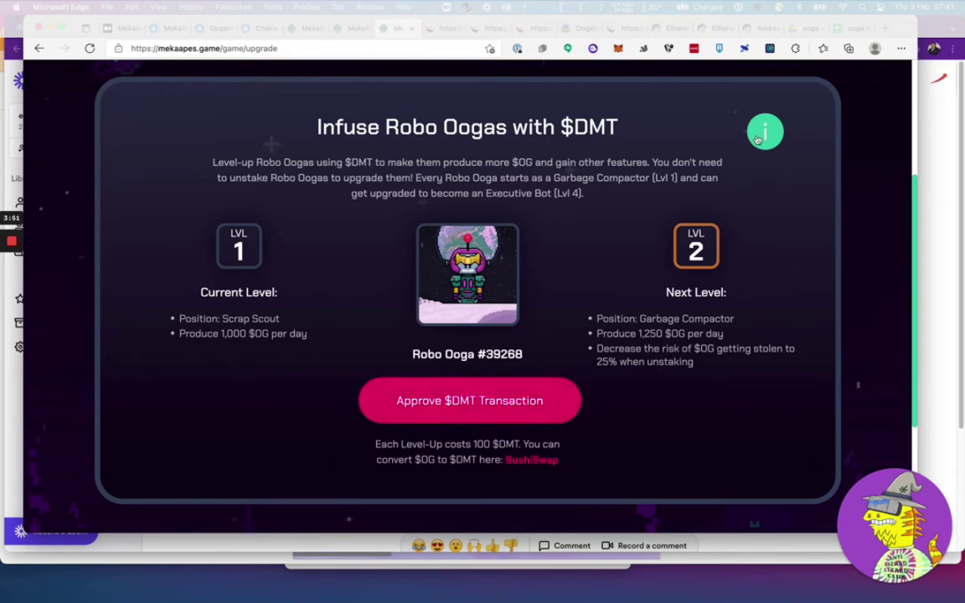
Step: Reopen the Robo Ooga level table, compare the $OG productivity and unstaking features of the upgraded levels, and close it
{"action": "left_click", "coordinate": [764, 131]}
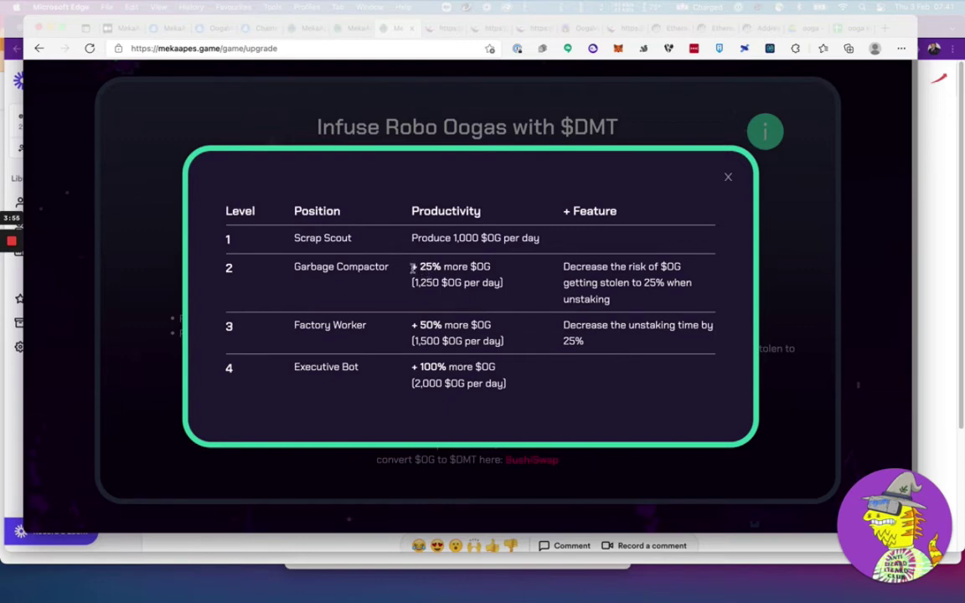
{"action": "left_click_drag", "start_coordinate": [412, 266], "coordinate": [501, 282]}
{"action": "left_click", "coordinate": [449, 314]}
{"action": "left_click_drag", "start_coordinate": [410, 368], "coordinate": [508, 388]}
{"action": "left_click", "coordinate": [508, 388]}
{"action": "left_click_drag", "start_coordinate": [600, 359], "coordinate": [505, 249]}
{"action": "left_click", "coordinate": [605, 345]}
{"action": "left_click", "coordinate": [728, 177]}
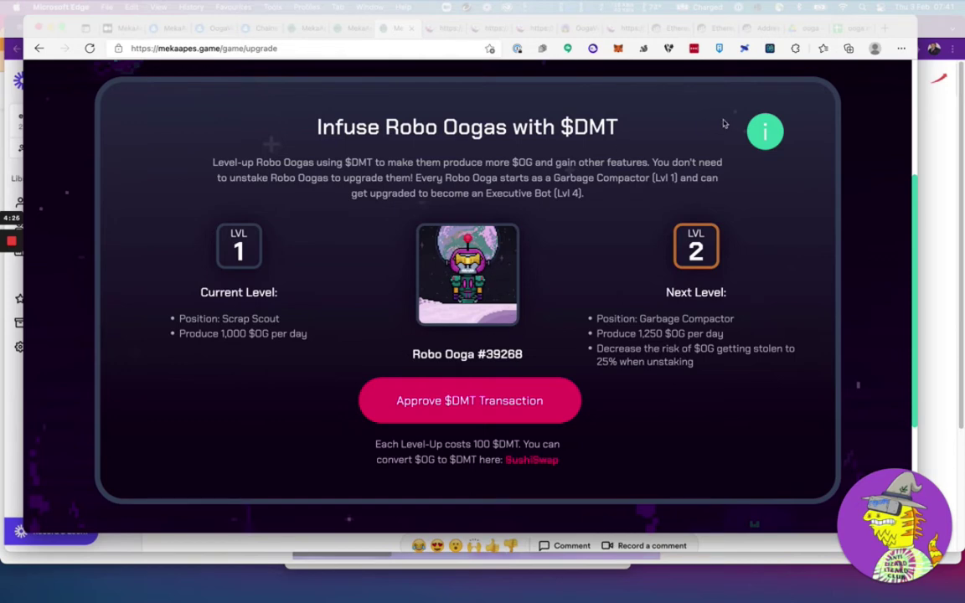
{"action": "left_click", "coordinate": [763, 131]}
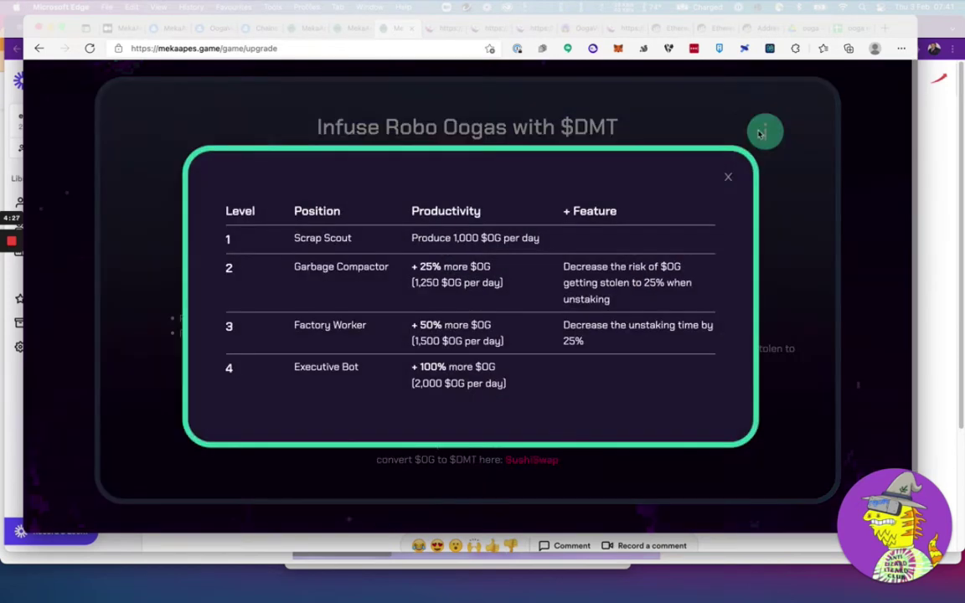
{"action": "left_click", "coordinate": [729, 177]}
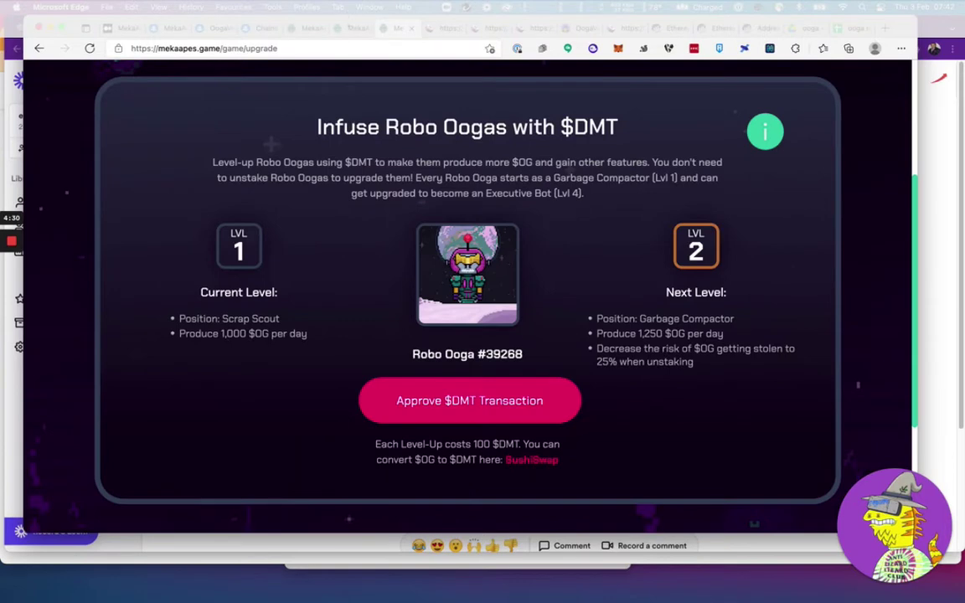
Step: Go to the game's Crafting page and examine the minting progress of new Robo Oogas
{"action": "left_click", "coordinate": [351, 30]}
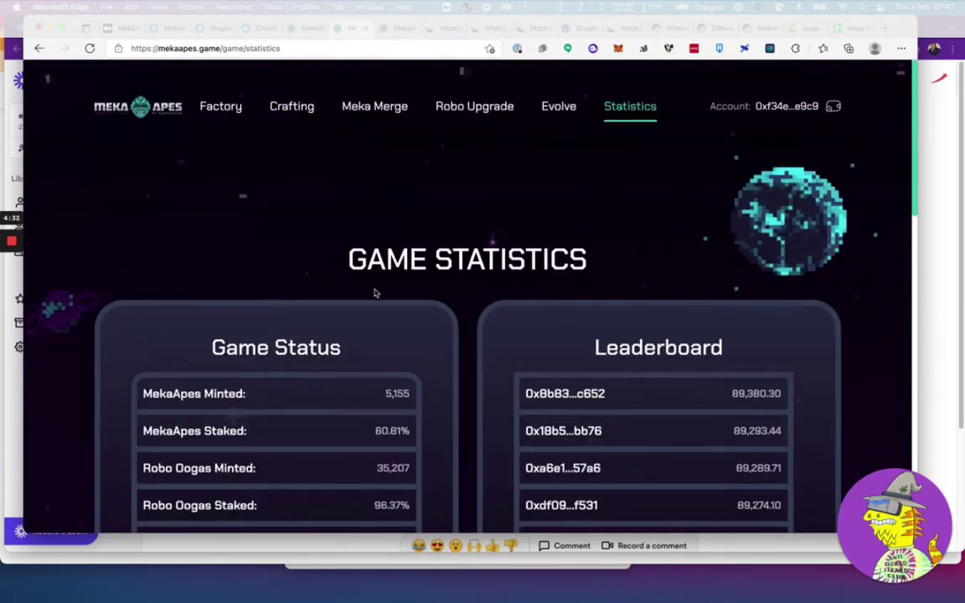
{"action": "scroll", "coordinate": [374, 291], "scroll_direction": "down", "scroll_amount": 1}
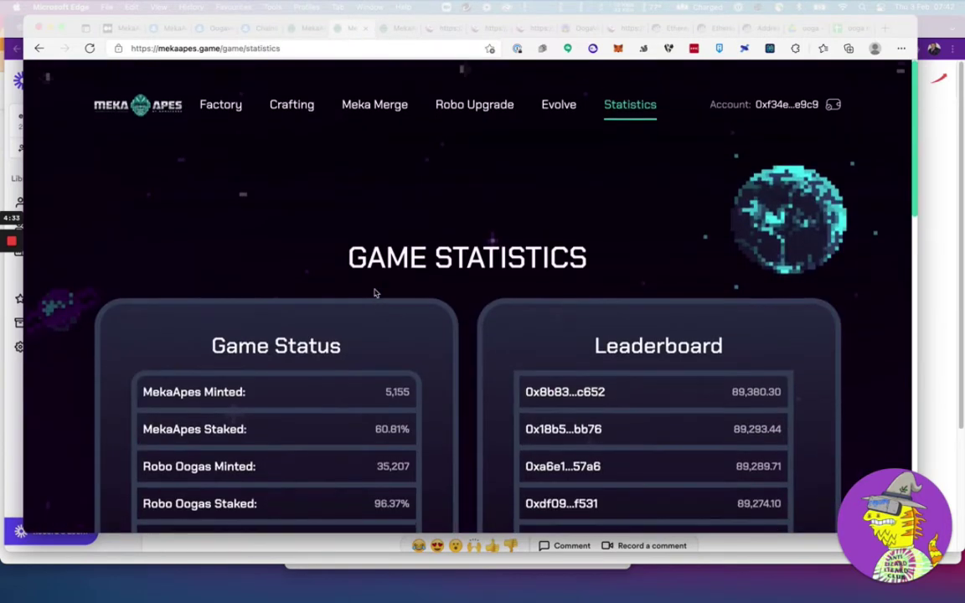
{"action": "left_click", "coordinate": [289, 107]}
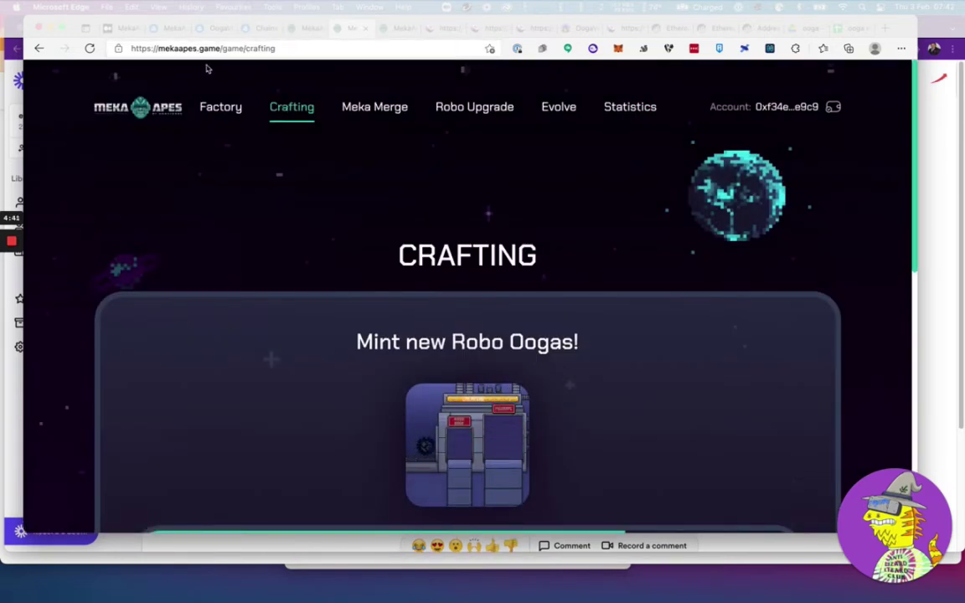
{"action": "scroll", "coordinate": [334, 264], "scroll_direction": "down", "scroll_amount": 4}
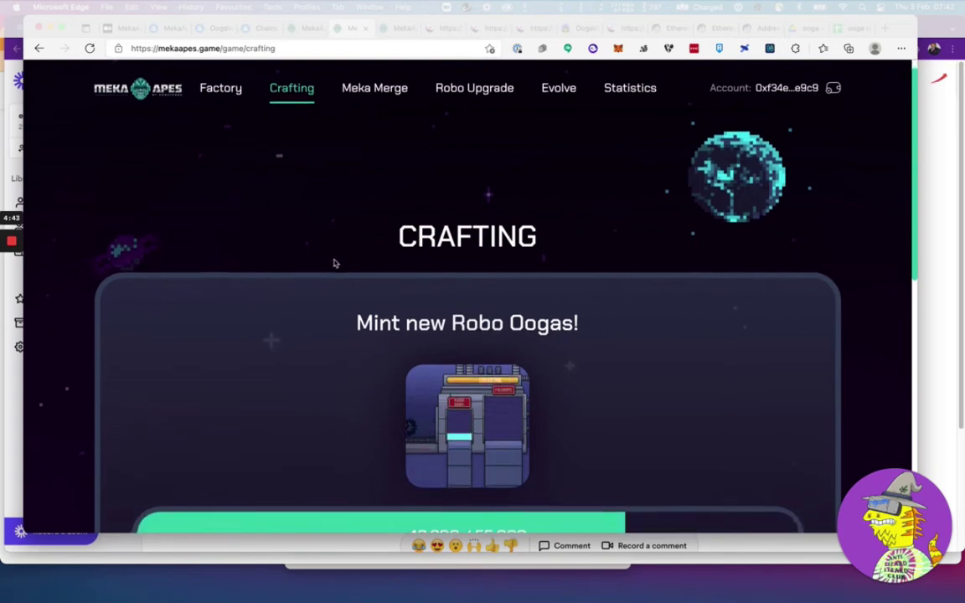
{"action": "scroll", "coordinate": [334, 265], "scroll_direction": "down", "scroll_amount": 2}
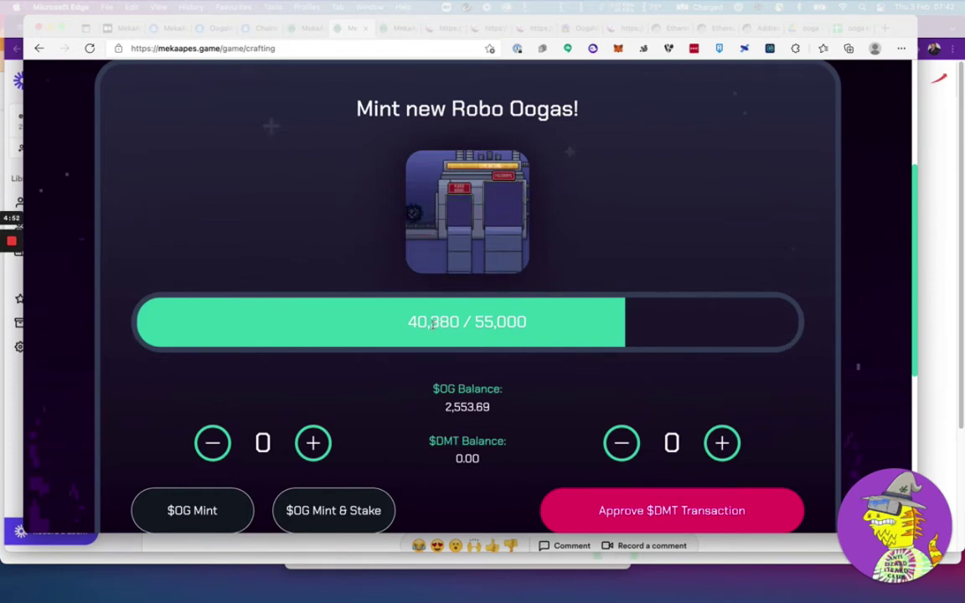
{"action": "left_click_drag", "start_coordinate": [410, 321], "coordinate": [463, 322]}
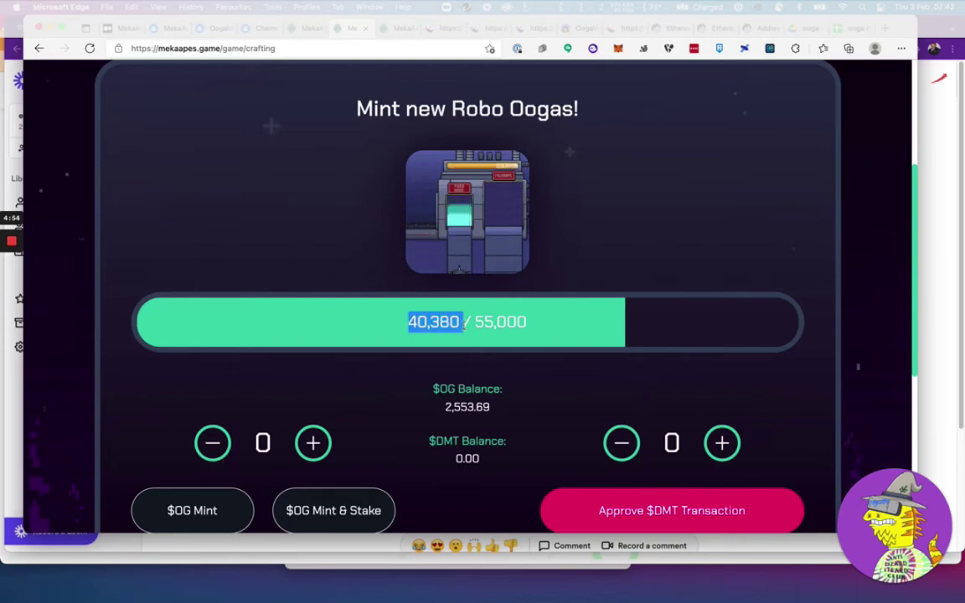
{"action": "left_click", "coordinate": [464, 323]}
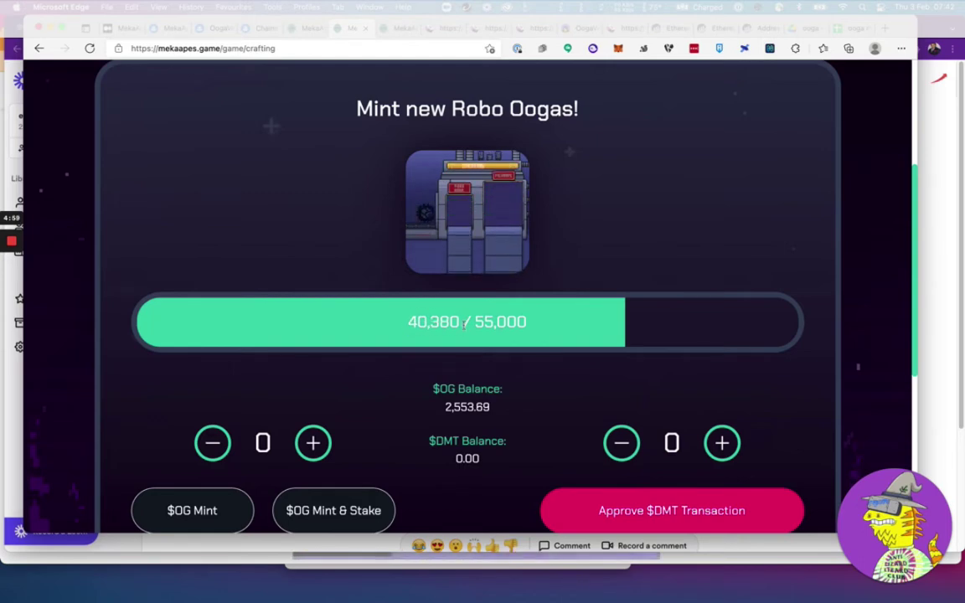
Step: Compare the $OG Mint, $OG Mint & Stake and $DMT prices for minting Robo Oogas
{"action": "scroll", "coordinate": [464, 323], "scroll_direction": "down", "scroll_amount": 5}
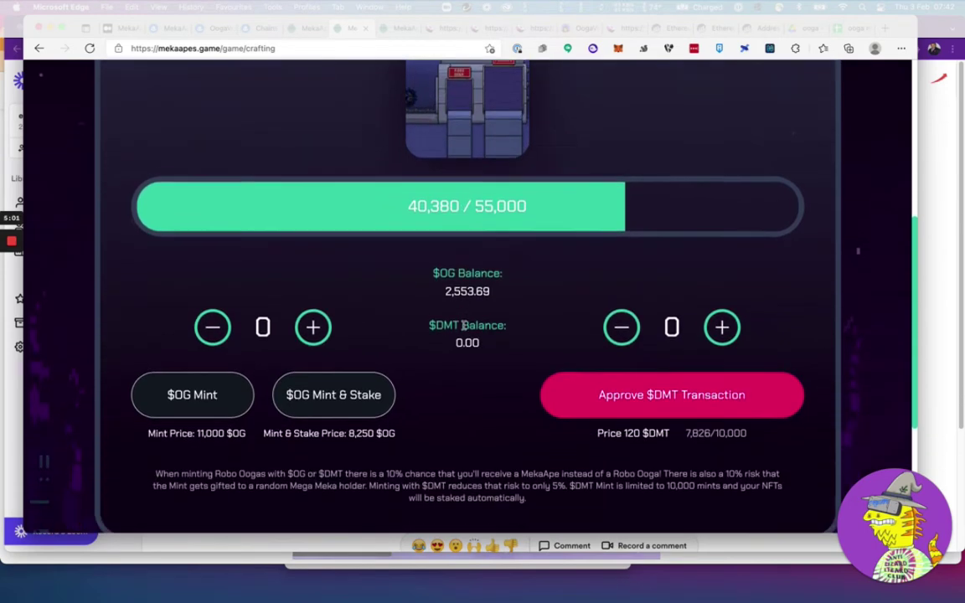
{"action": "left_click_drag", "start_coordinate": [195, 379], "coordinate": [224, 380]}
{"action": "left_click", "coordinate": [226, 412]}
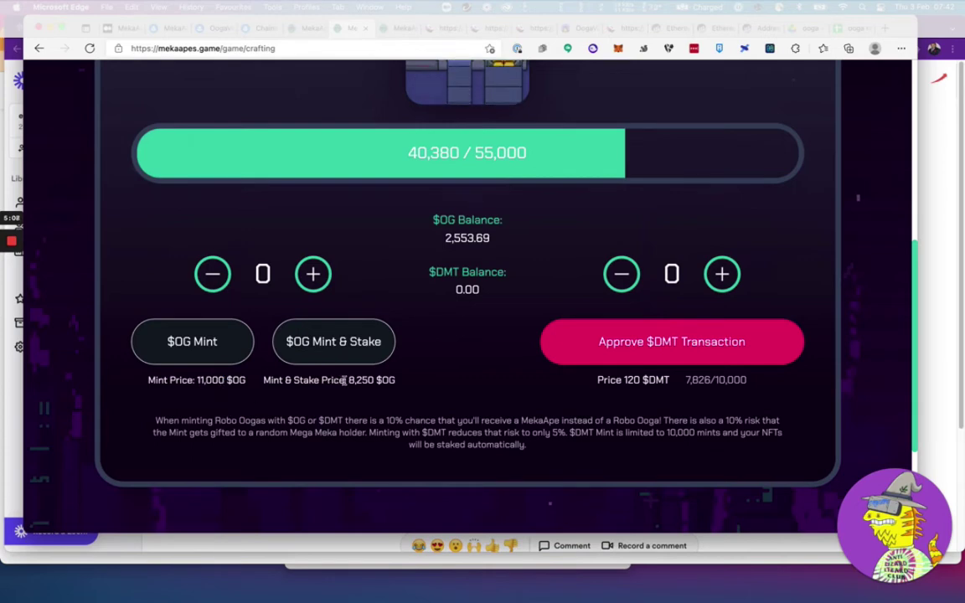
{"action": "left_click_drag", "start_coordinate": [345, 379], "coordinate": [383, 380]}
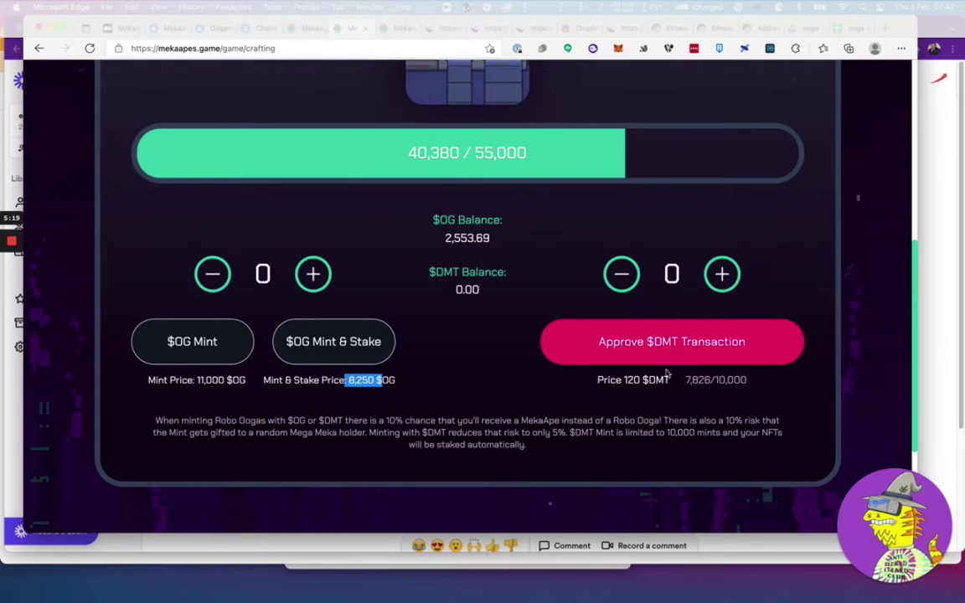
{"action": "left_click", "coordinate": [652, 347]}
{"action": "left_click_drag", "start_coordinate": [623, 381], "coordinate": [638, 381]}
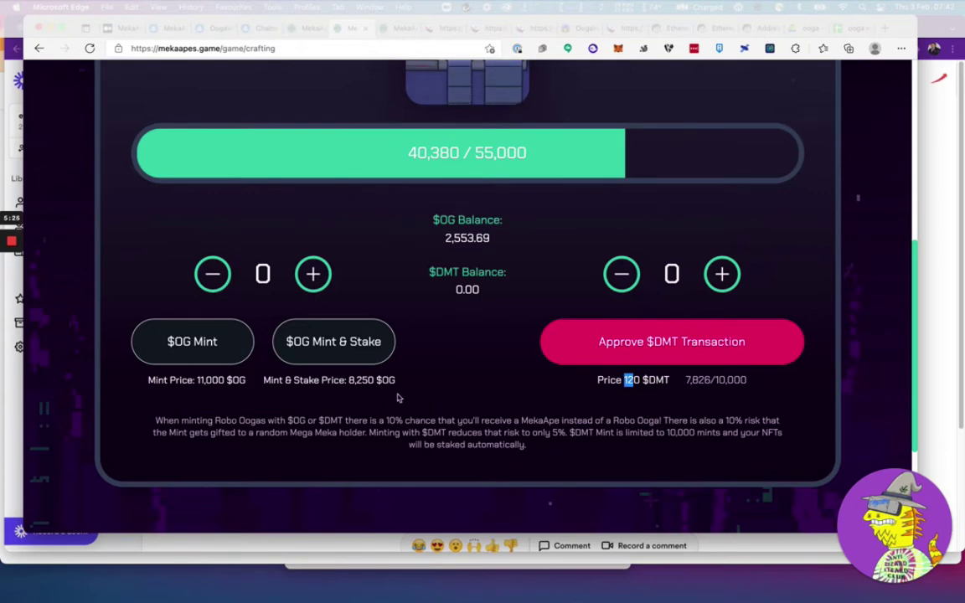
{"action": "left_click_drag", "start_coordinate": [346, 381], "coordinate": [374, 381]}
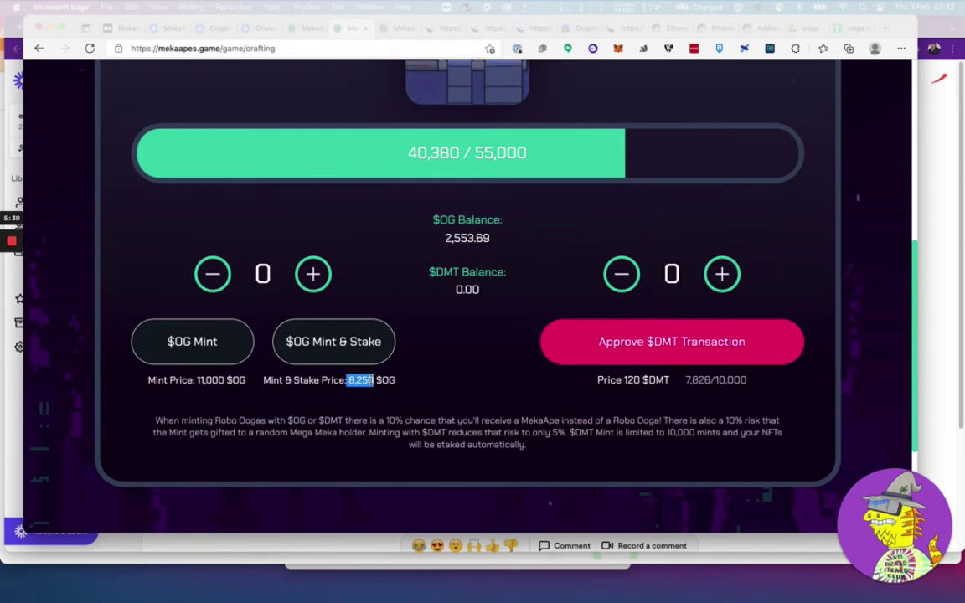
{"action": "left_click", "coordinate": [369, 381]}
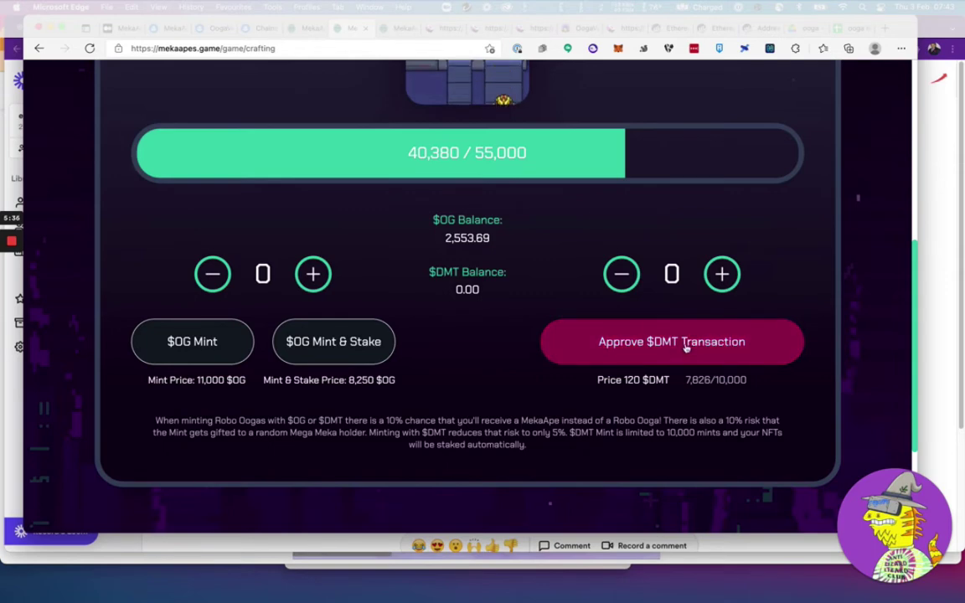
Step: Switch to the OogaVerse collection on OpenSea and review its description and Buy Now listings
{"action": "key", "text": "ctrl+shift+Tab"}
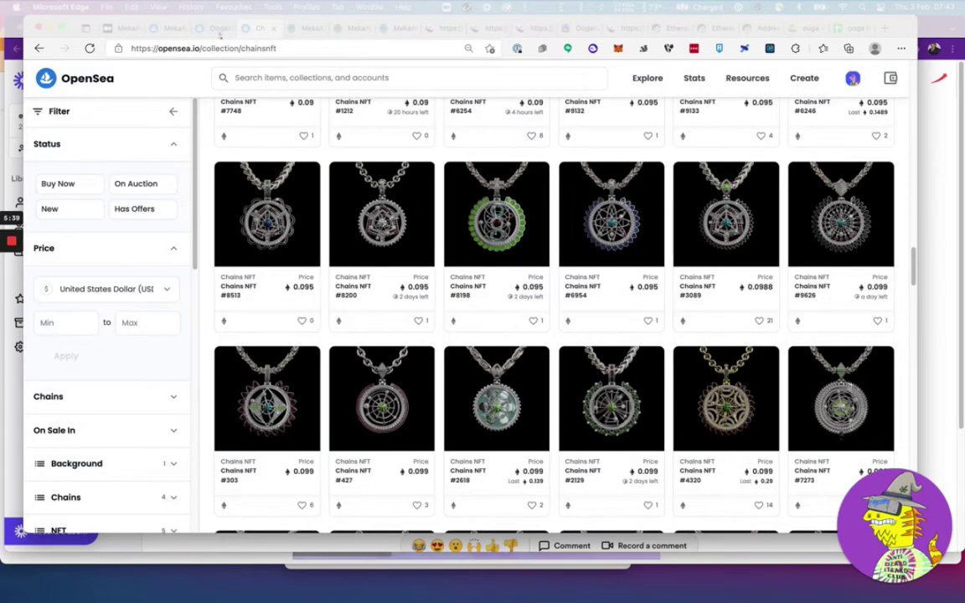
{"action": "left_click", "coordinate": [215, 31]}
{"action": "scroll", "coordinate": [338, 228], "scroll_direction": "up", "scroll_amount": 5}
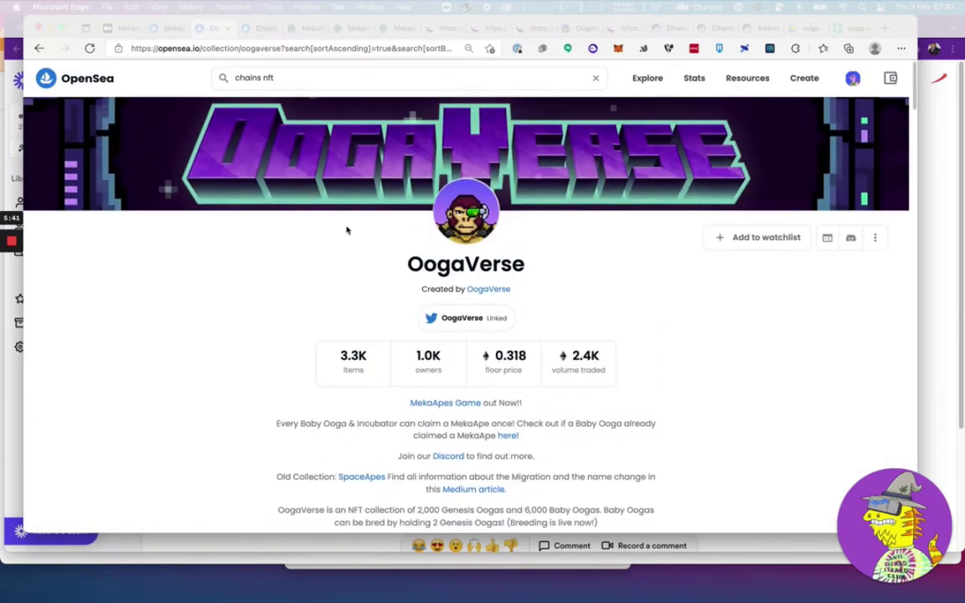
{"action": "scroll", "coordinate": [338, 228], "scroll_direction": "down", "scroll_amount": 10}
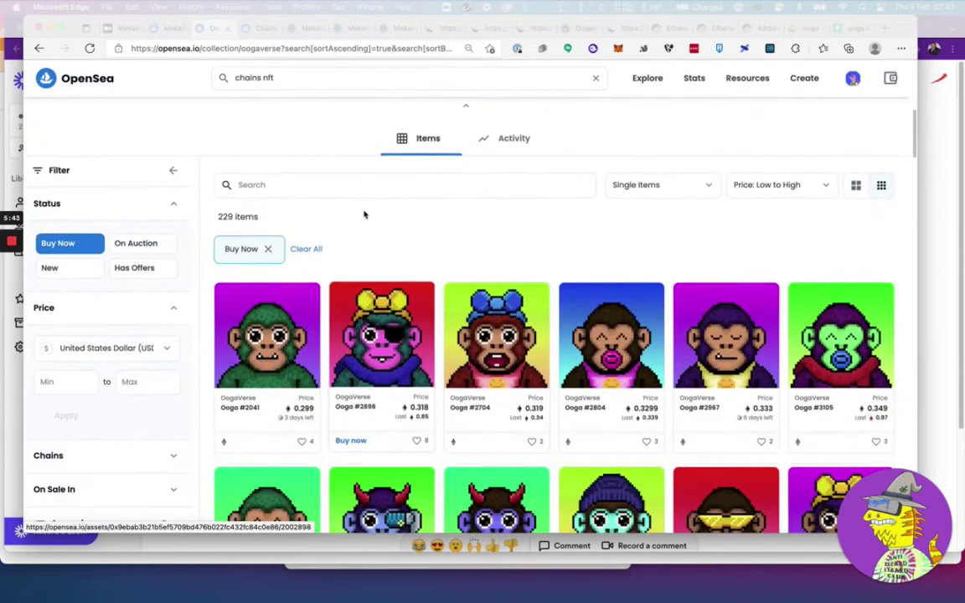
Step: Return to the MekaApes Crafting page and set the $OG mint quantity to 4
{"action": "left_click", "coordinate": [352, 28]}
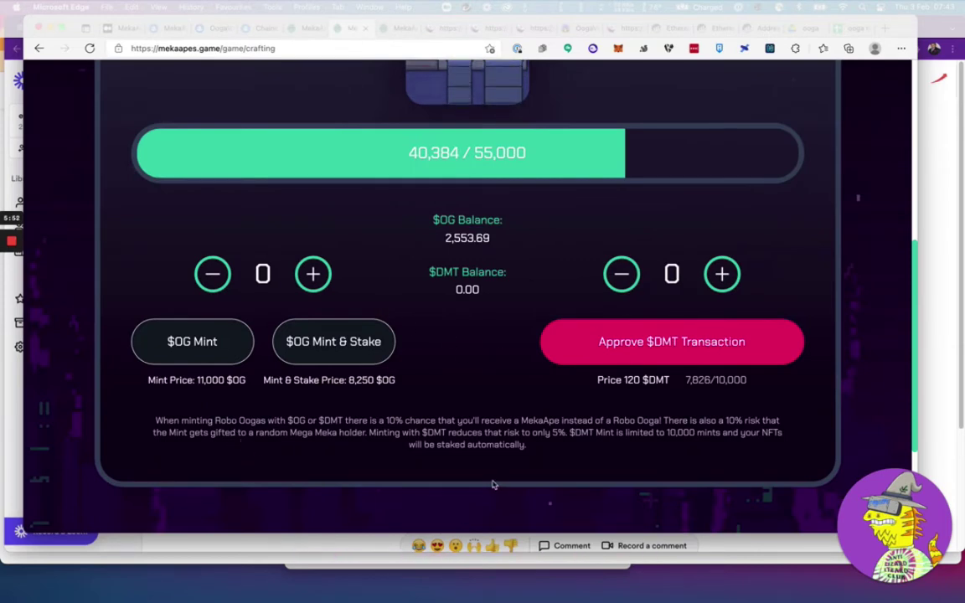
{"action": "left_click", "coordinate": [312, 273]}
{"action": "left_click", "coordinate": [313, 274]}
{"action": "double_click", "coordinate": [312, 274]}
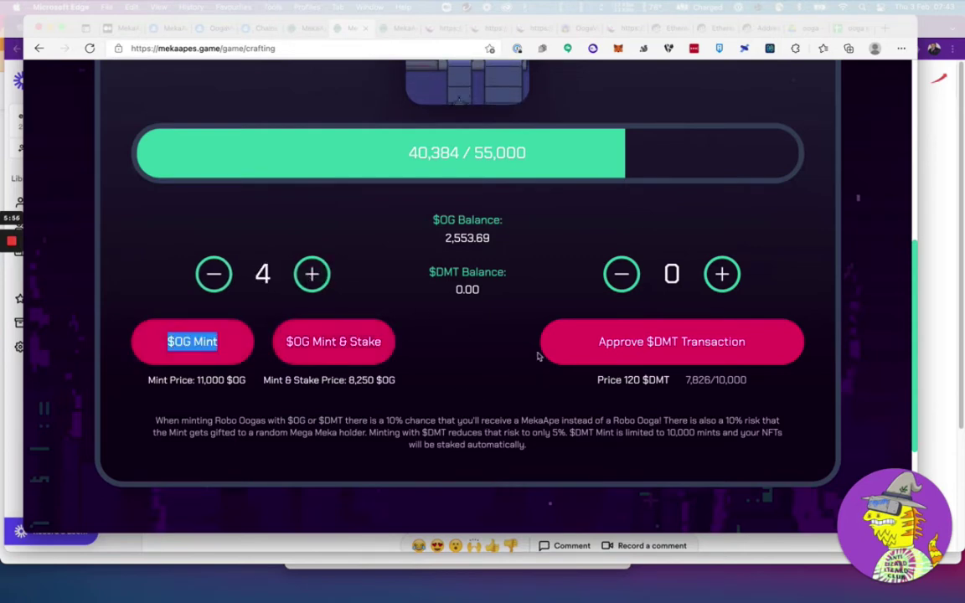
{"action": "left_click", "coordinate": [521, 385]}
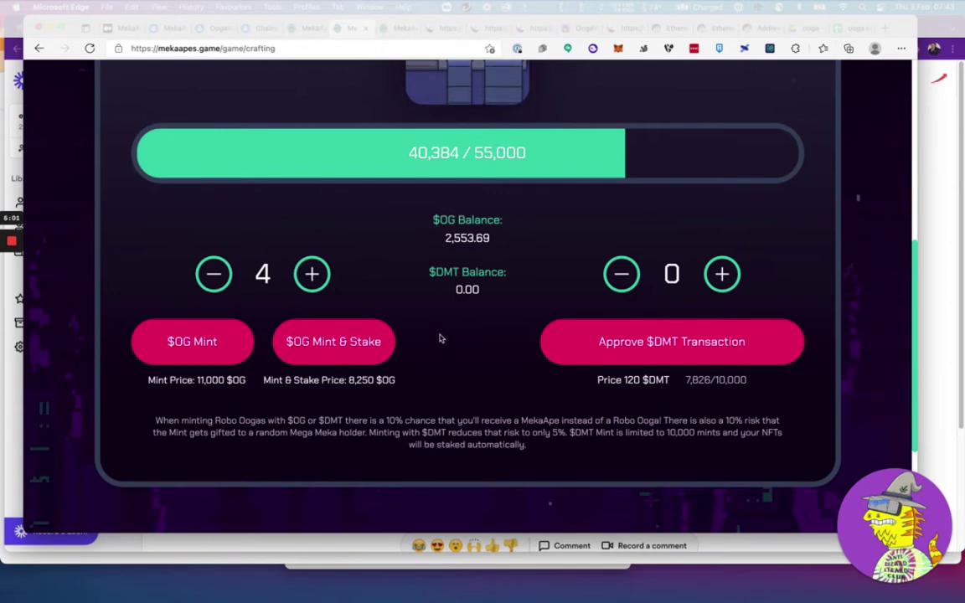
Step: Read the note on the chances and risks of minting with $OG or $DMT
{"action": "left_click_drag", "start_coordinate": [153, 419], "coordinate": [544, 454]}
{"action": "left_click", "coordinate": [542, 454]}
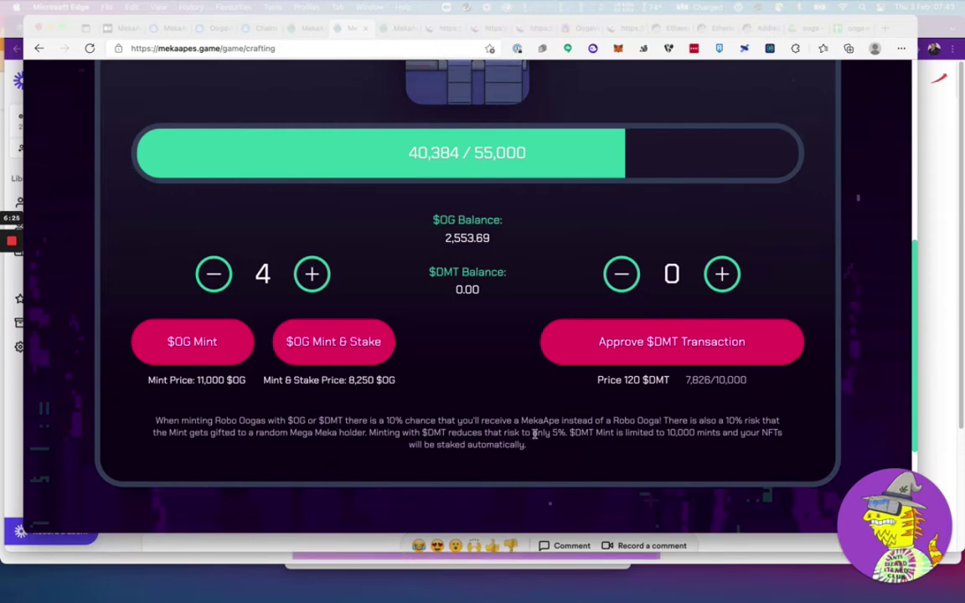
{"action": "left_click_drag", "start_coordinate": [533, 433], "coordinate": [642, 434]}
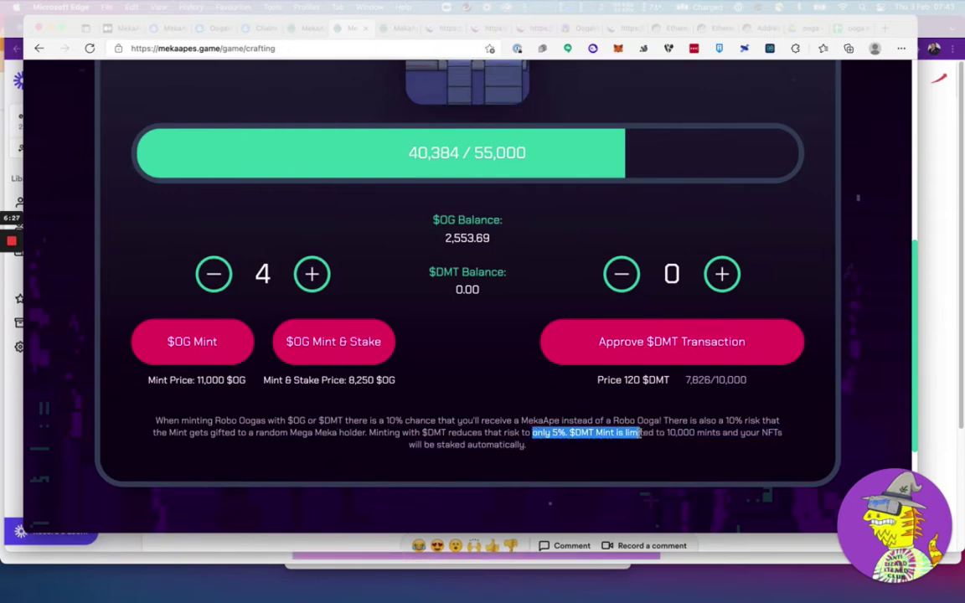
{"action": "left_click", "coordinate": [459, 422]}
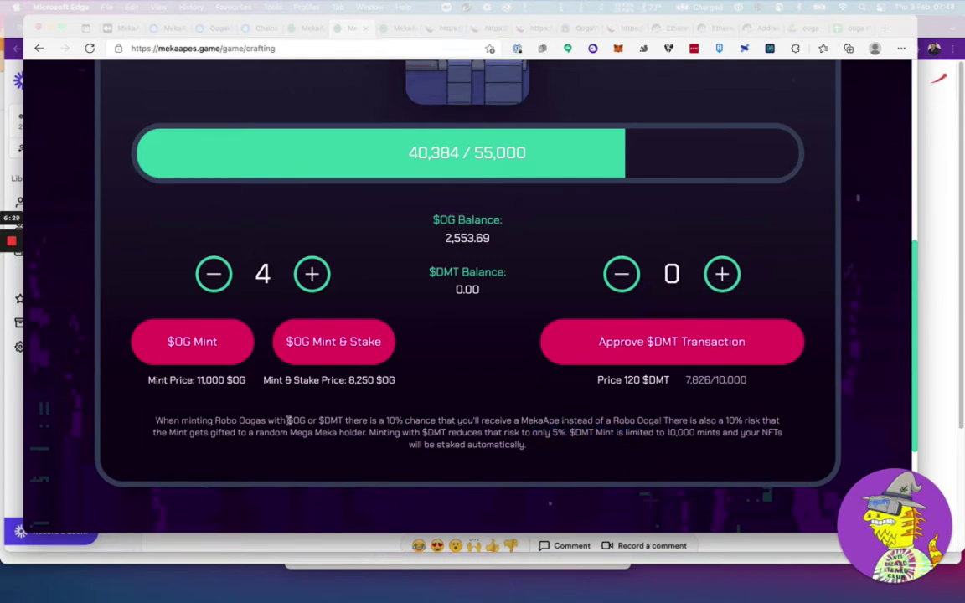
{"action": "left_click_drag", "start_coordinate": [289, 420], "coordinate": [540, 465]}
{"action": "left_click", "coordinate": [538, 463]}
{"action": "scroll", "coordinate": [537, 463], "scroll_direction": "up", "scroll_amount": 3}
{"action": "scroll", "coordinate": [538, 463], "scroll_direction": "down", "scroll_amount": 2}
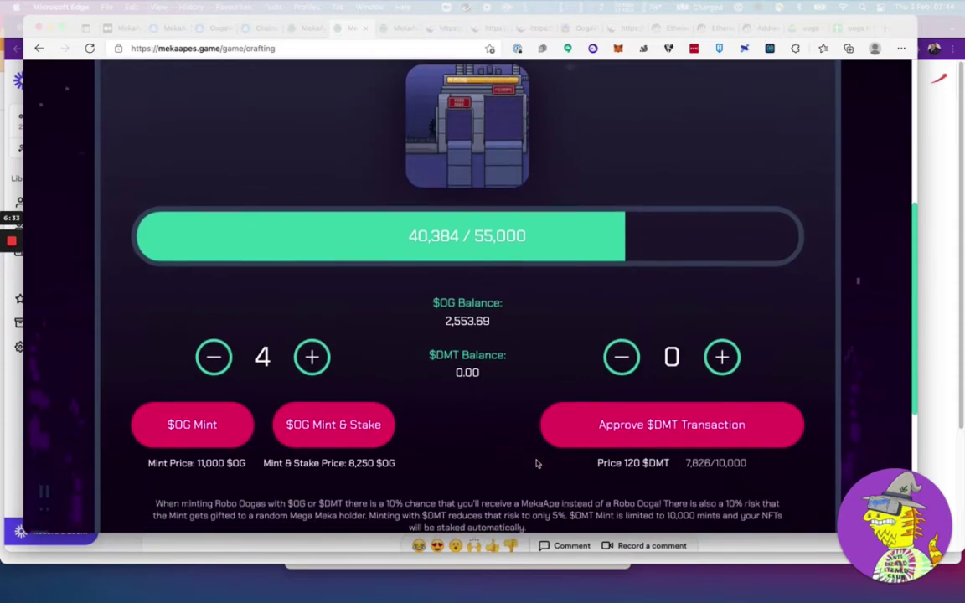
{"action": "scroll", "coordinate": [538, 463], "scroll_direction": "up", "scroll_amount": 3}
{"action": "scroll", "coordinate": [537, 463], "scroll_direction": "down", "scroll_amount": 3}
{"action": "scroll", "coordinate": [537, 463], "scroll_direction": "down", "scroll_amount": 2}
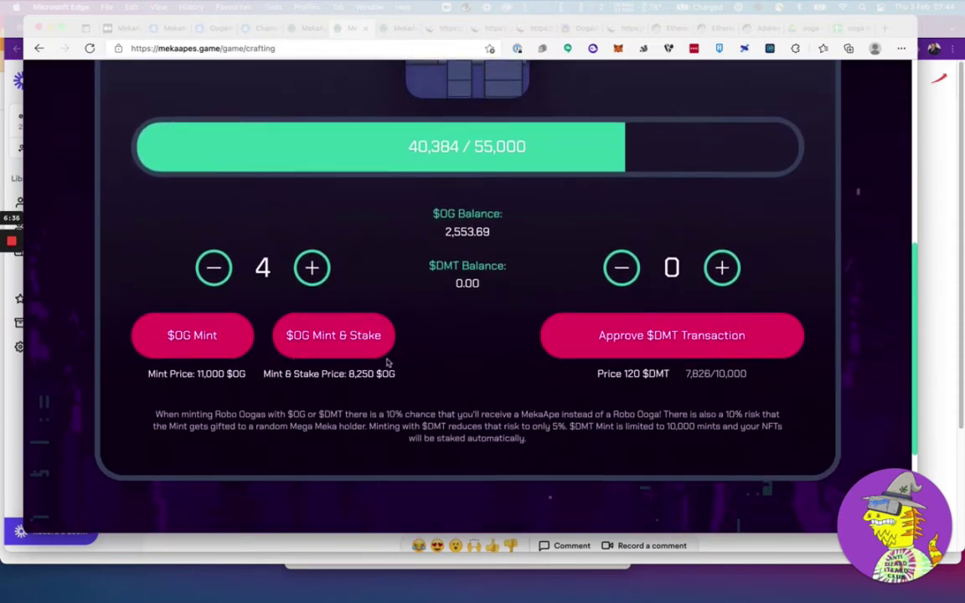
Step: Go to the Meka Merge page and check which MekaApe can be chosen as the one to keep, without choosing it
{"action": "scroll", "coordinate": [497, 222], "scroll_direction": "up", "scroll_amount": 4}
{"action": "scroll", "coordinate": [512, 287], "scroll_direction": "up", "scroll_amount": 1}
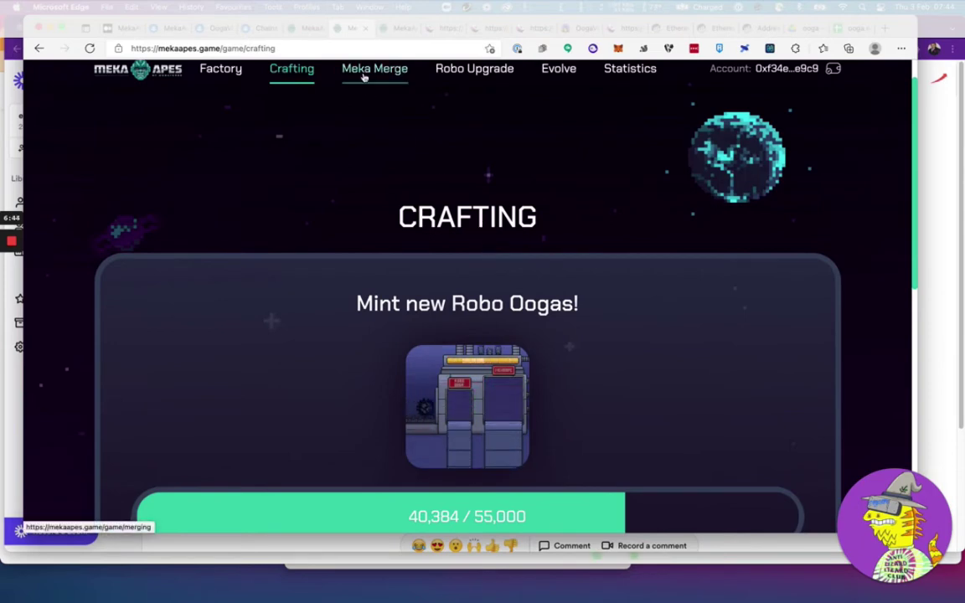
{"action": "scroll", "coordinate": [362, 80], "scroll_direction": "up", "scroll_amount": 1}
{"action": "left_click", "coordinate": [366, 98]}
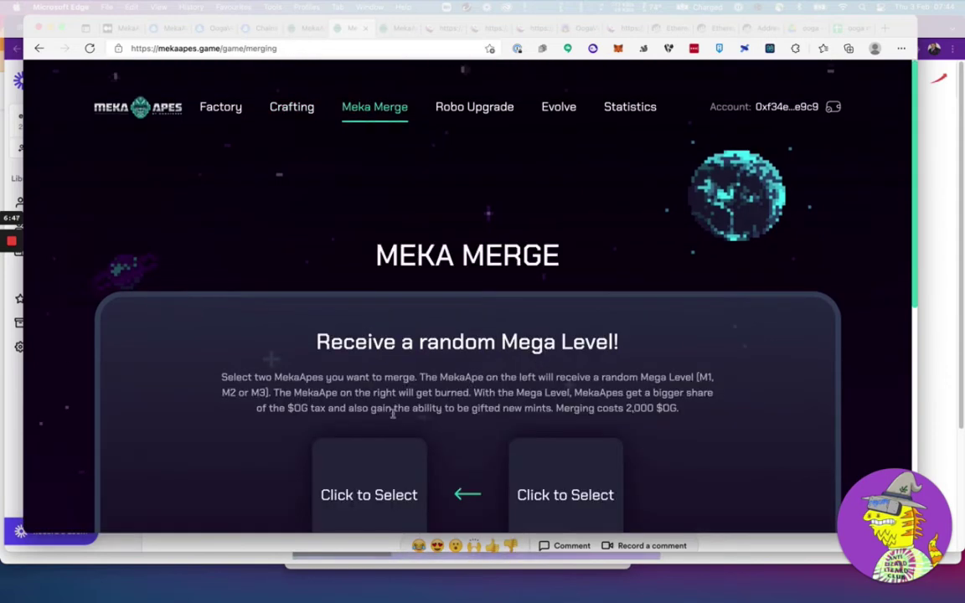
{"action": "scroll", "coordinate": [356, 379], "scroll_direction": "down", "scroll_amount": 3}
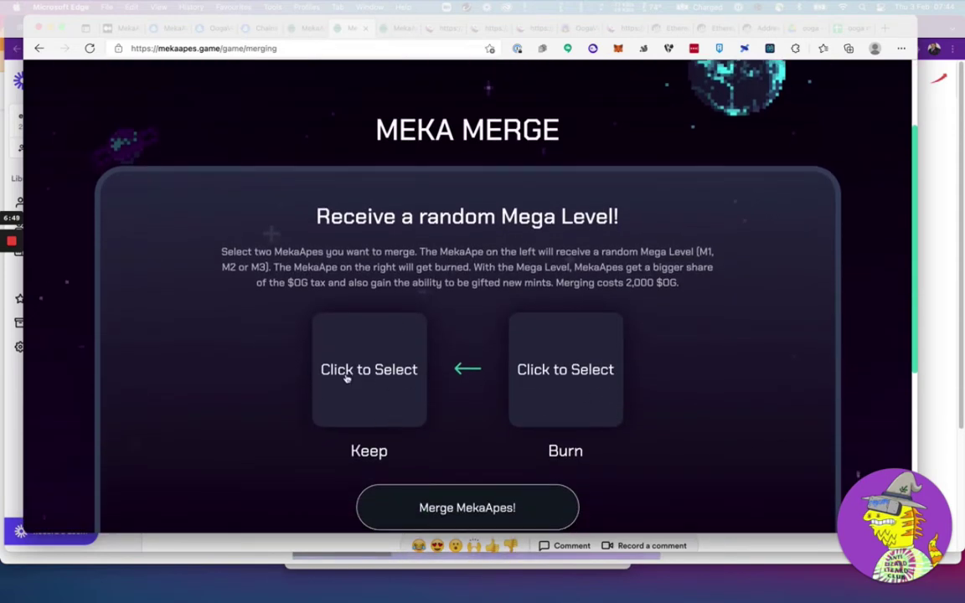
{"action": "left_click", "coordinate": [361, 378]}
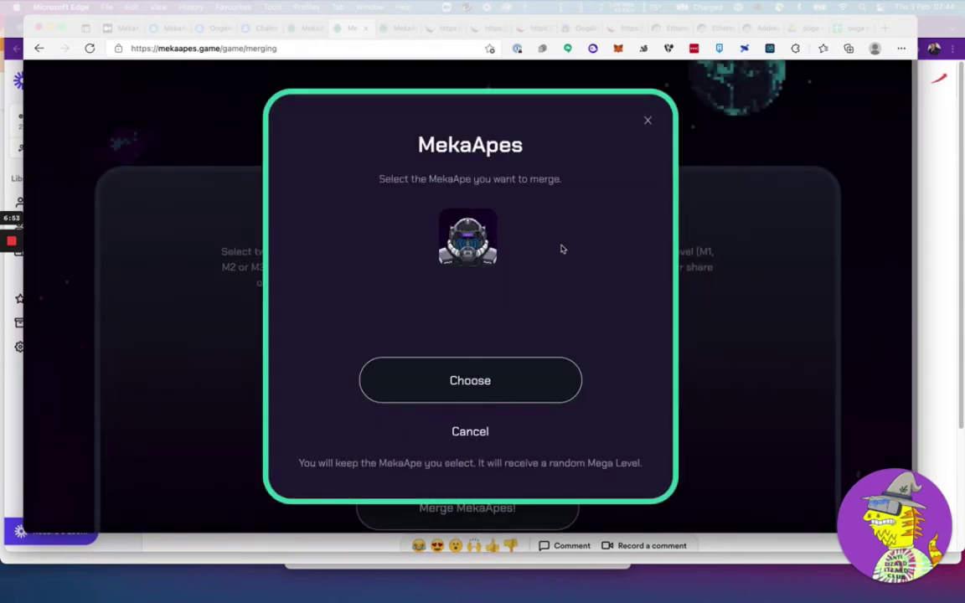
{"action": "left_click", "coordinate": [647, 120]}
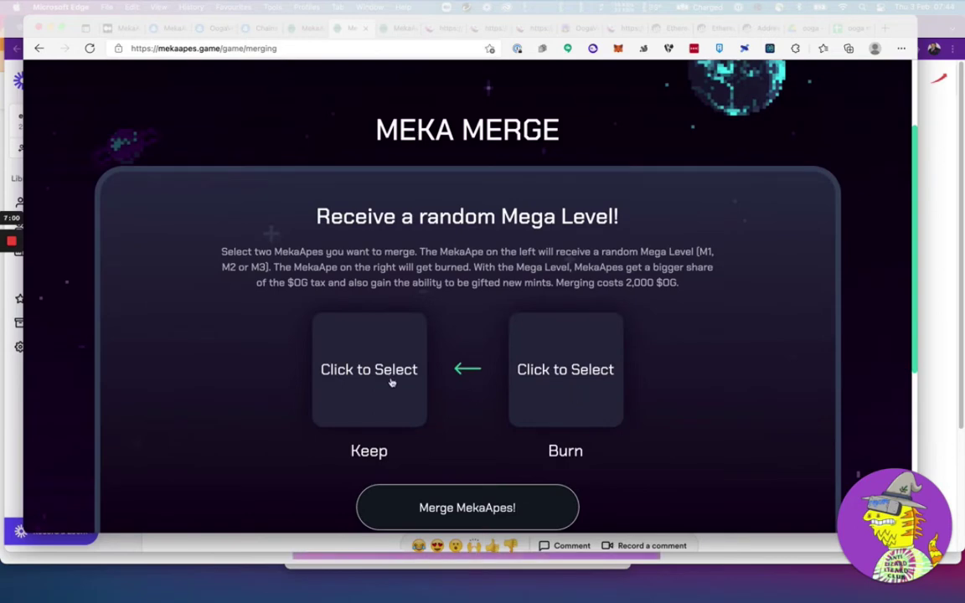
Step: Read how merging keeps one MekaApe and burns the other, and highlight the $OG cost of merging
{"action": "scroll", "coordinate": [573, 383], "scroll_direction": "down", "scroll_amount": 1}
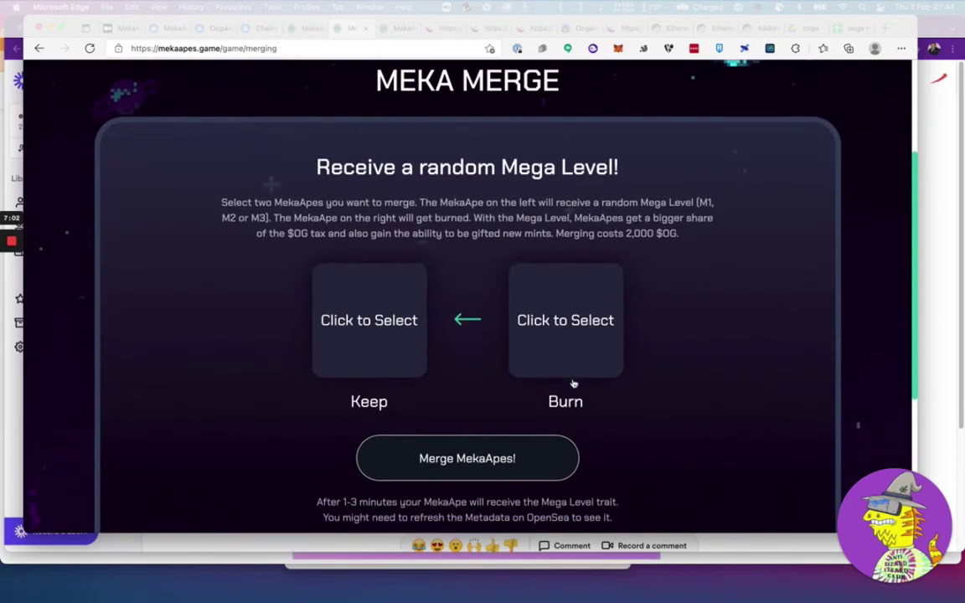
{"action": "scroll", "coordinate": [635, 435], "scroll_direction": "down", "scroll_amount": 1}
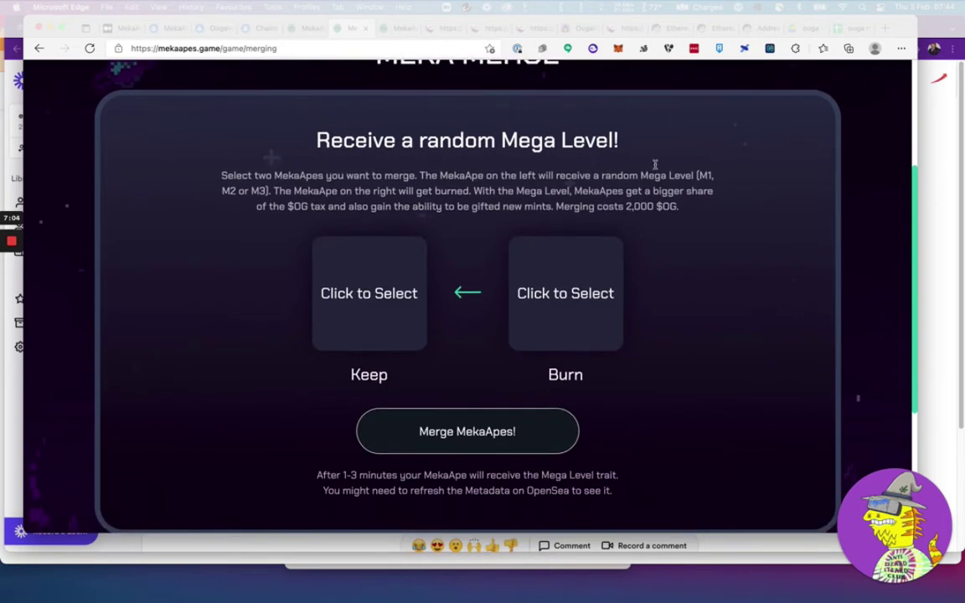
{"action": "left_click_drag", "start_coordinate": [627, 205], "coordinate": [689, 209]}
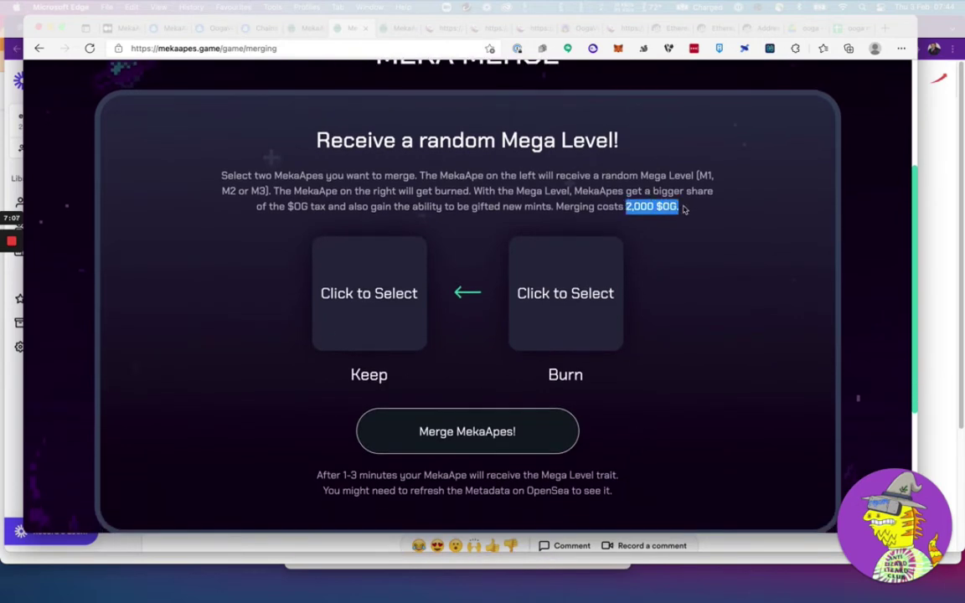
{"action": "left_click", "coordinate": [694, 310]}
{"action": "scroll", "coordinate": [694, 310], "scroll_direction": "down", "scroll_amount": 3}
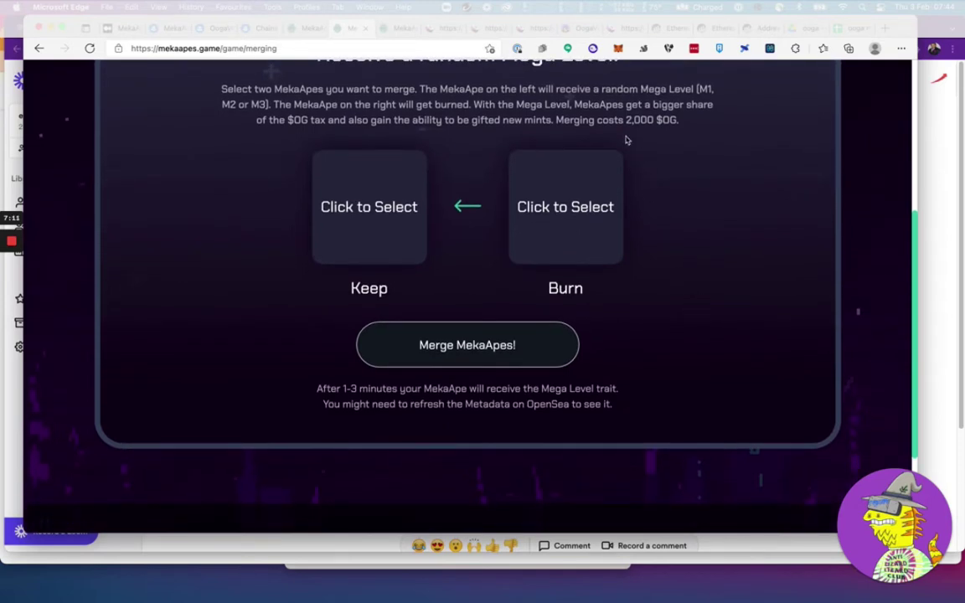
Step: Go to the Robo Upgrade page and review how Robo Oogas are levelled up with $DMT and what each level costs
{"action": "scroll", "coordinate": [626, 139], "scroll_direction": "up", "scroll_amount": 10}
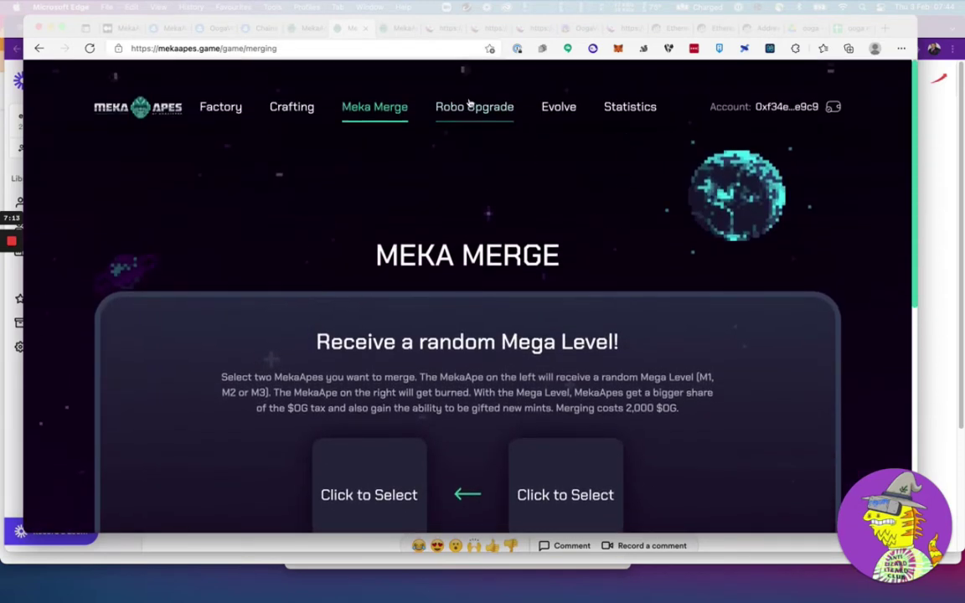
{"action": "left_click", "coordinate": [468, 106]}
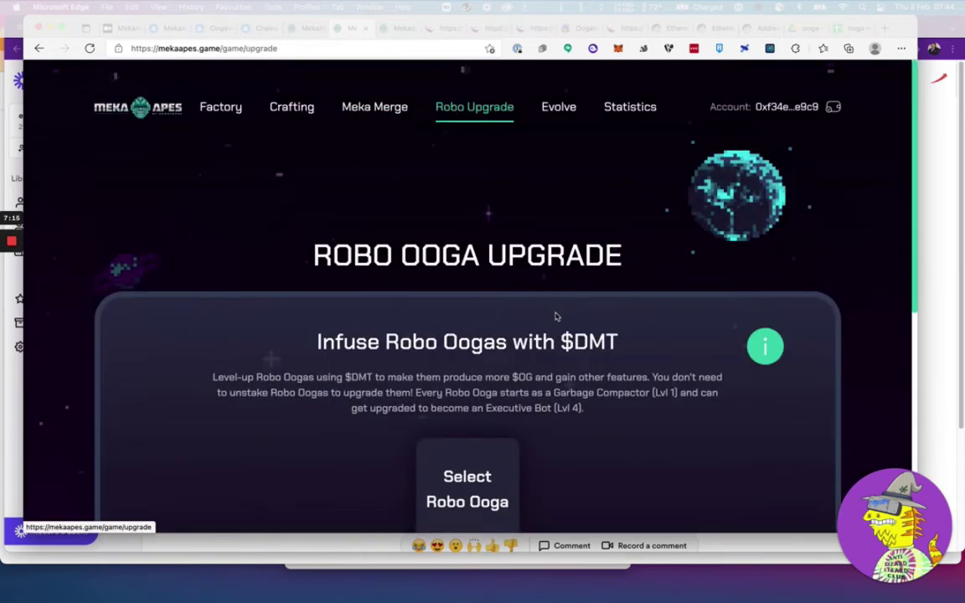
{"action": "scroll", "coordinate": [557, 318], "scroll_direction": "down", "scroll_amount": 5}
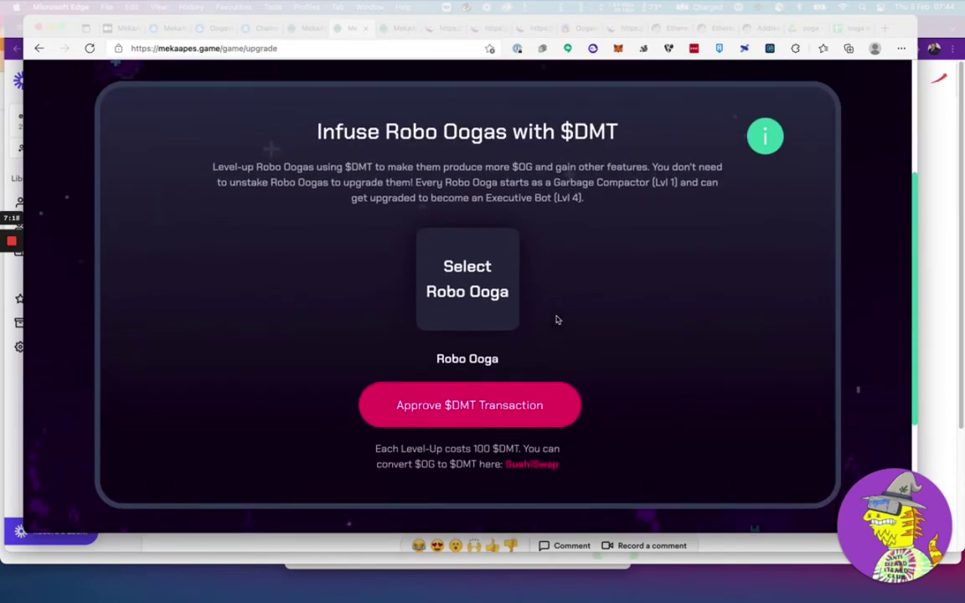
{"action": "scroll", "coordinate": [557, 320], "scroll_direction": "up", "scroll_amount": 5}
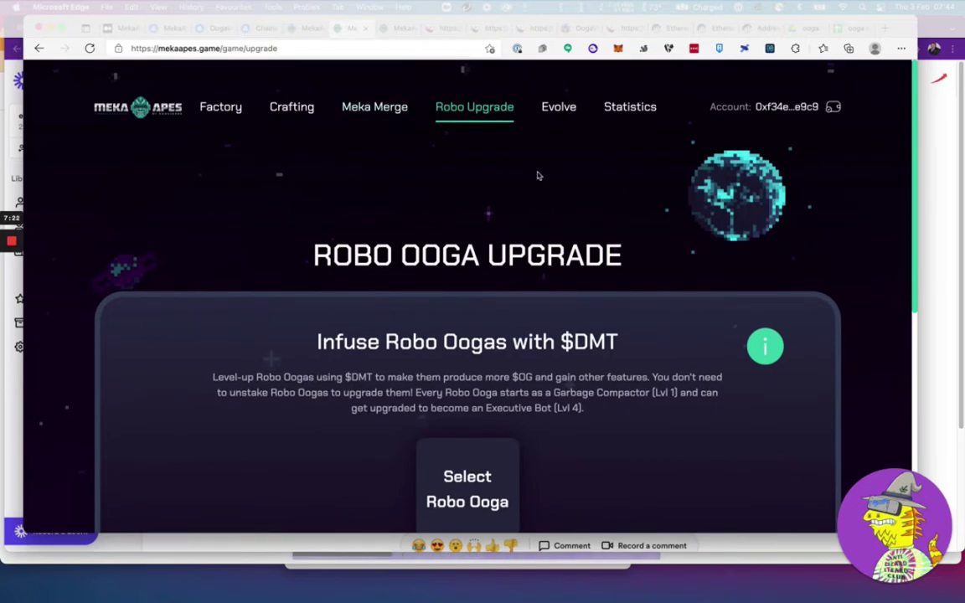
Step: Go to the Evolve page and review how Baby Oogas evolve into MekaApes
{"action": "left_click", "coordinate": [558, 109]}
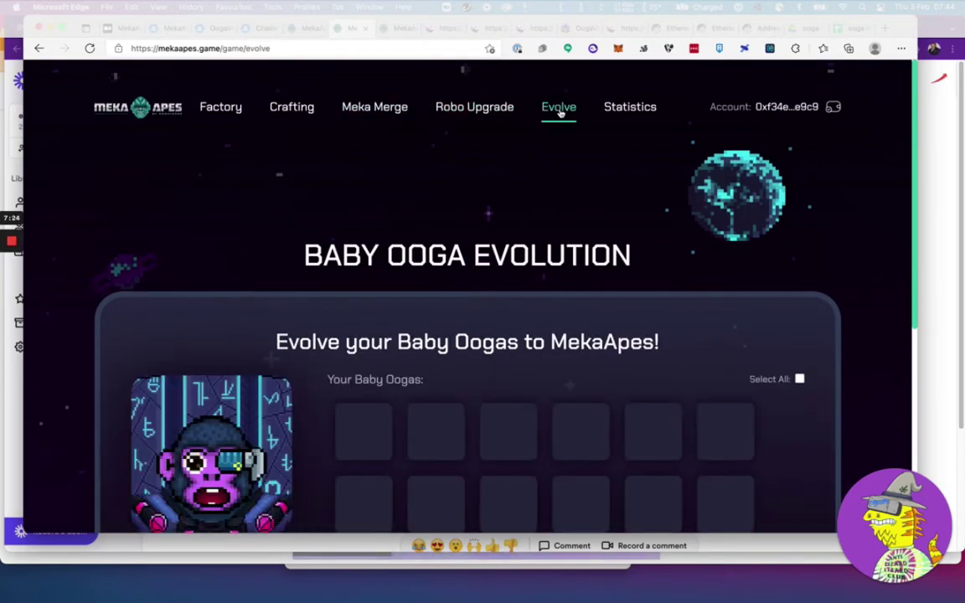
{"action": "scroll", "coordinate": [314, 344], "scroll_direction": "down", "scroll_amount": 2}
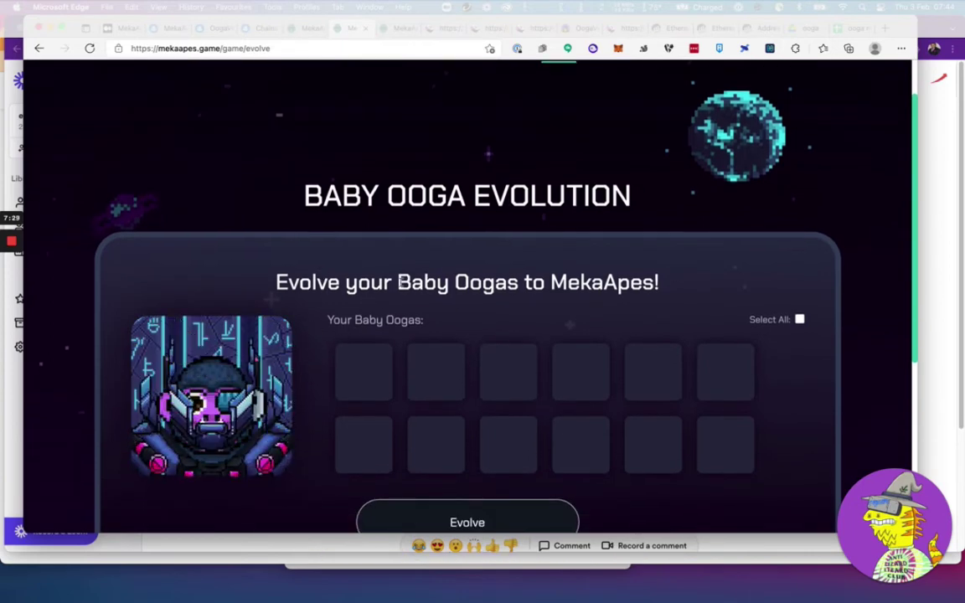
{"action": "left_click_drag", "start_coordinate": [404, 283], "coordinate": [484, 283]}
{"action": "left_click", "coordinate": [484, 284]}
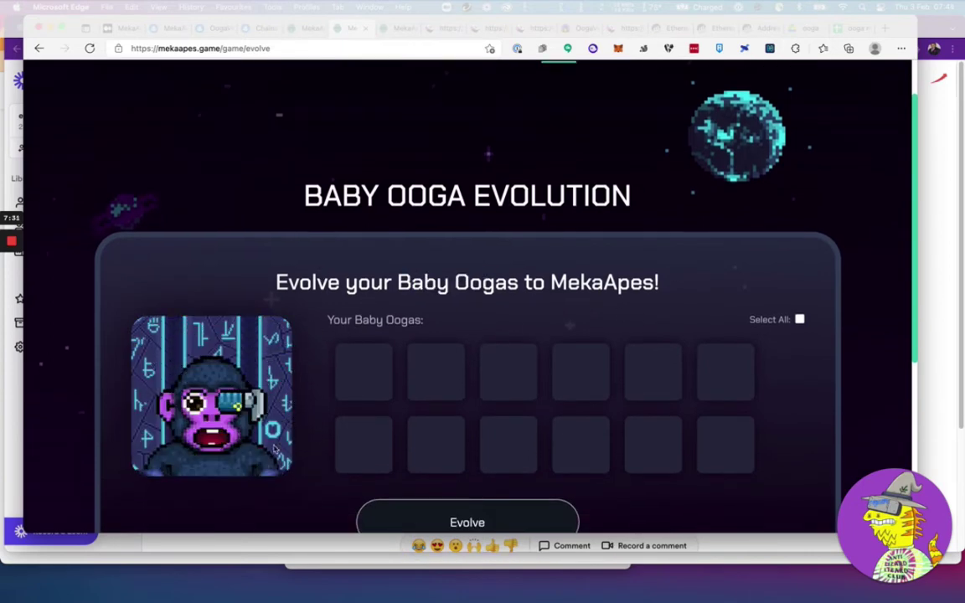
{"action": "scroll", "coordinate": [585, 280], "scroll_direction": "down", "scroll_amount": 1}
{"action": "scroll", "coordinate": [586, 285], "scroll_direction": "up", "scroll_amount": 3}
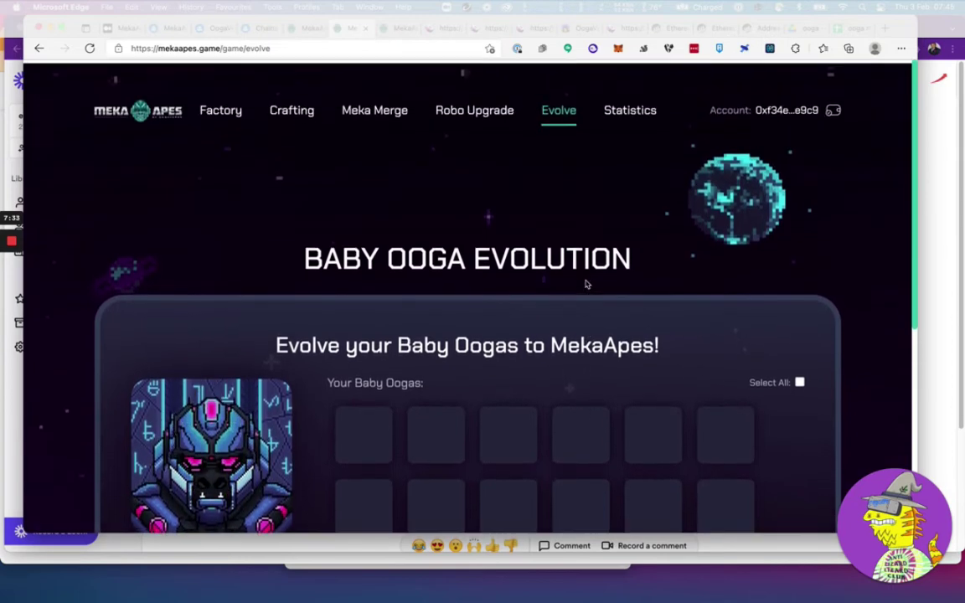
Step: Go to the Factory page and review the staked NFTs, the unclaimed $OG and the minimum claimable amount for unstaking
{"action": "left_click", "coordinate": [225, 114]}
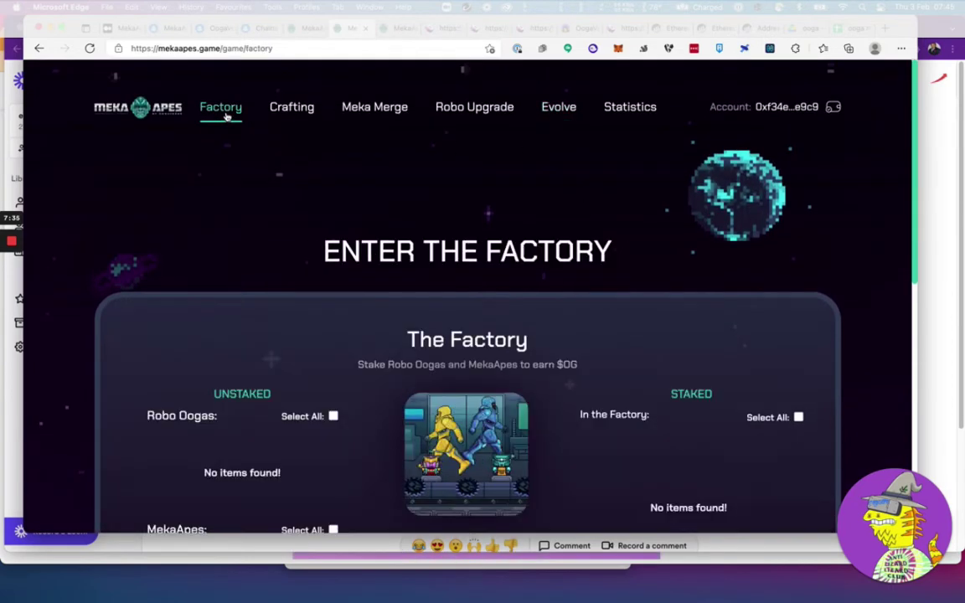
{"action": "scroll", "coordinate": [334, 386], "scroll_direction": "down", "scroll_amount": 5}
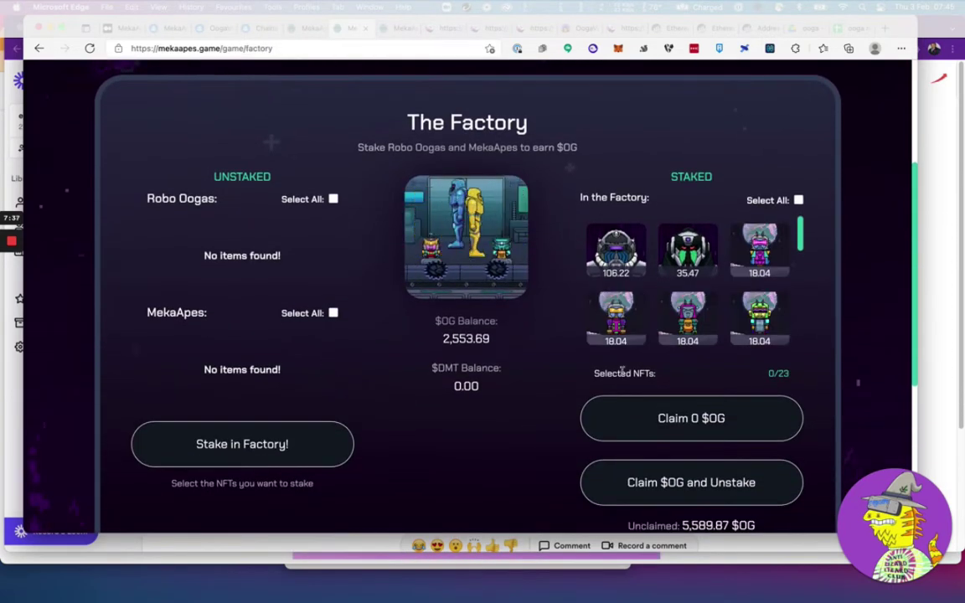
{"action": "scroll", "coordinate": [661, 348], "scroll_direction": "down", "scroll_amount": 4}
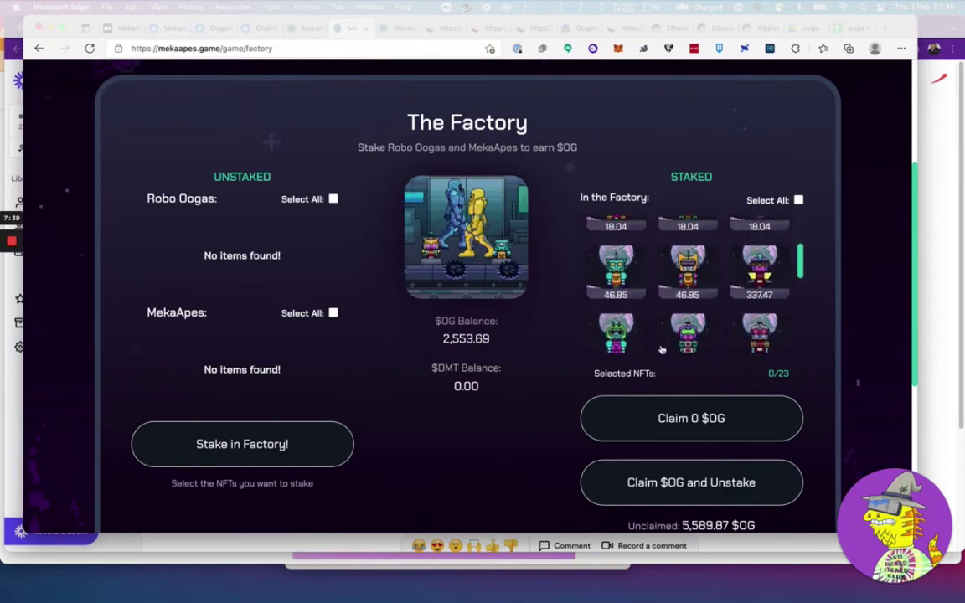
{"action": "scroll", "coordinate": [661, 348], "scroll_direction": "down", "scroll_amount": 8}
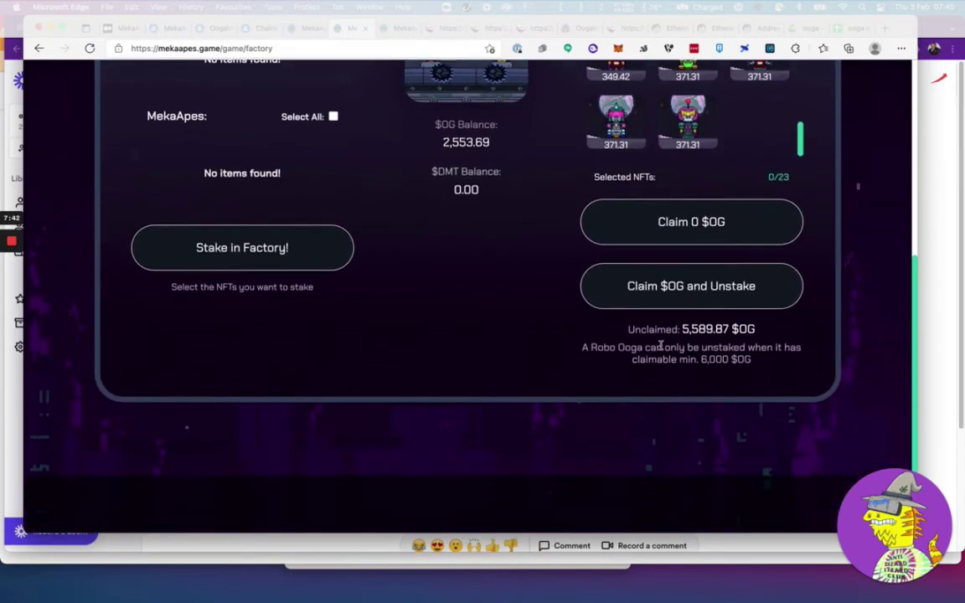
{"action": "scroll", "coordinate": [662, 346], "scroll_direction": "down", "scroll_amount": 2}
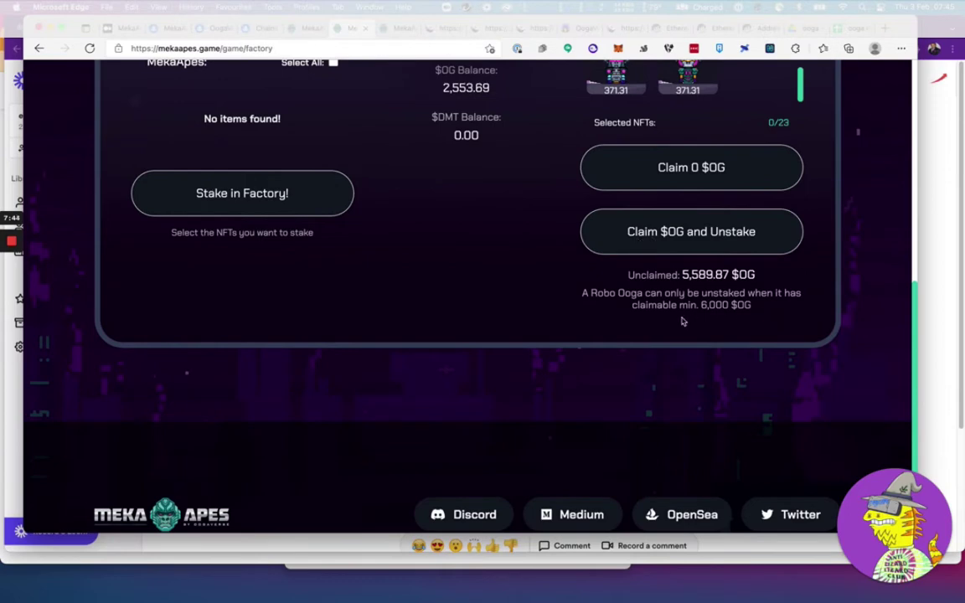
{"action": "left_click_drag", "start_coordinate": [634, 275], "coordinate": [788, 309]}
{"action": "left_click", "coordinate": [785, 308]}
Step: Switch to the ooga maths spreadsheet and look at the robo row's purchase cost
{"action": "left_click", "coordinate": [845, 31]}
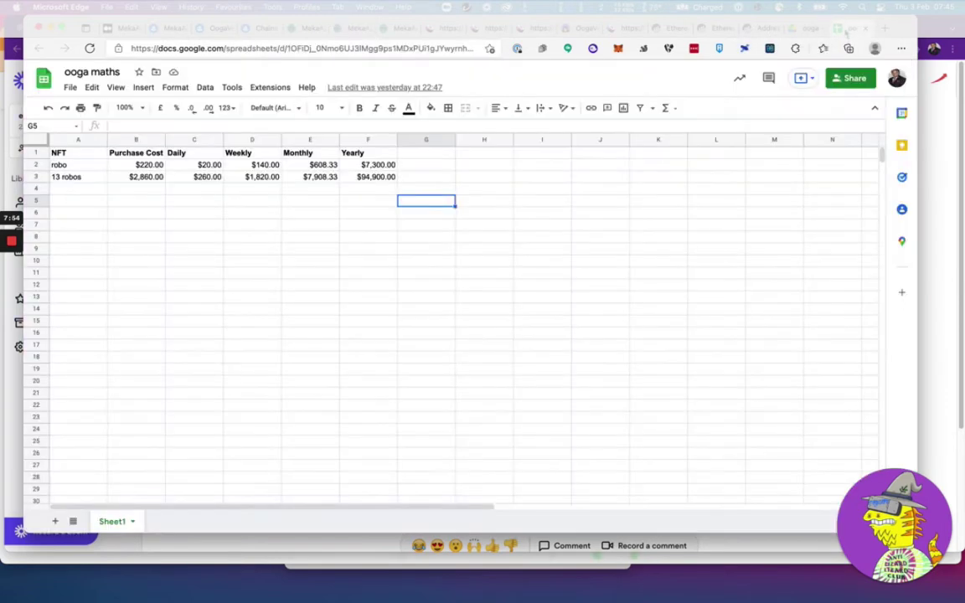
{"action": "left_click", "coordinate": [155, 201]}
{"action": "left_click", "coordinate": [56, 166]}
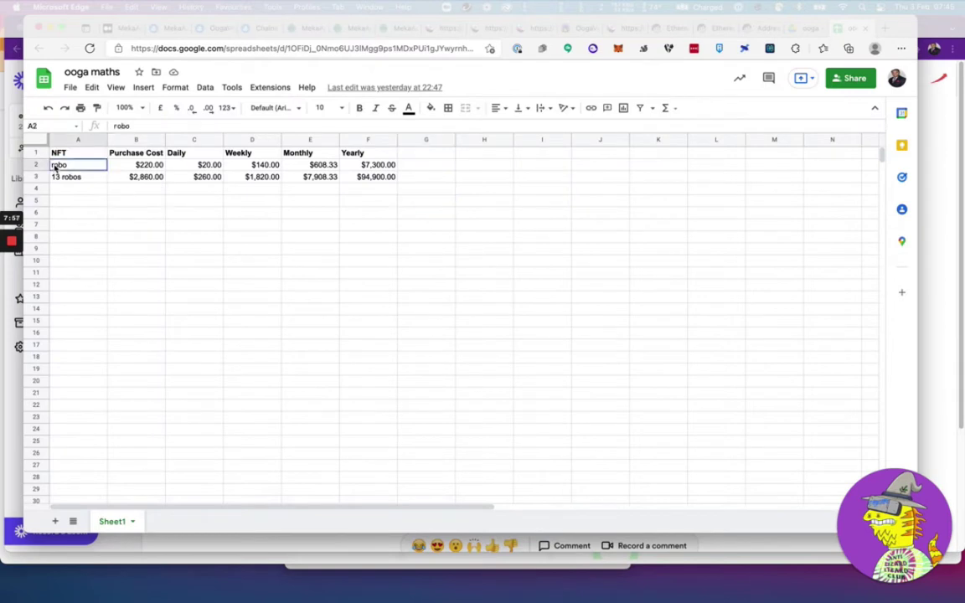
{"action": "left_click", "coordinate": [144, 167]}
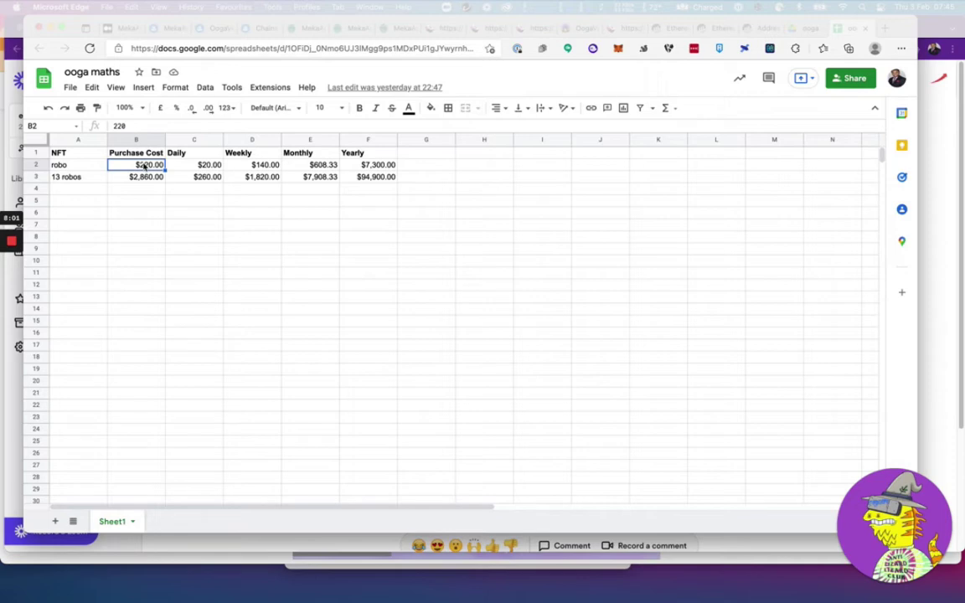
Step: Insert a new column before the Daily column and give it the header Daily OG
{"action": "left_click", "coordinate": [205, 139]}
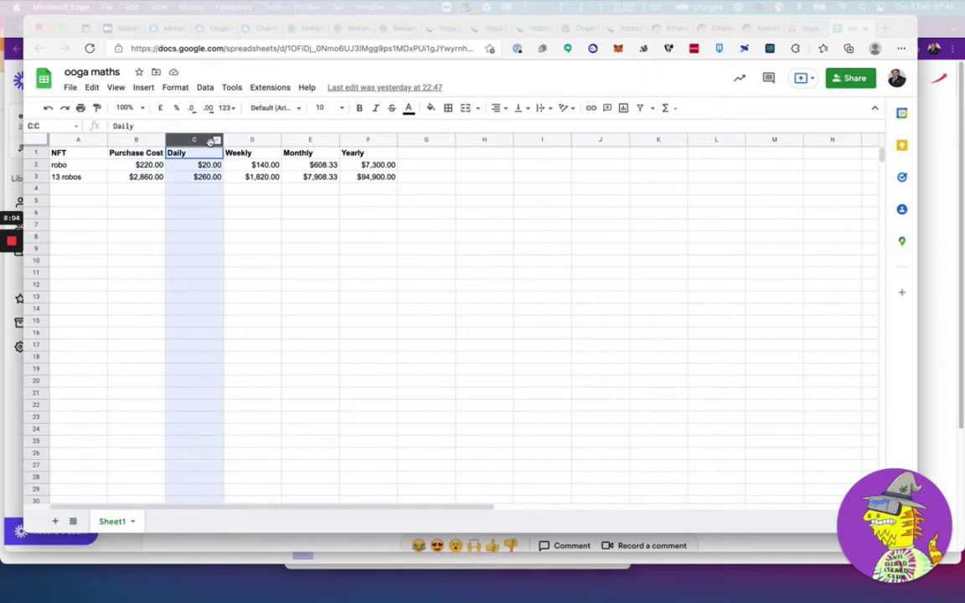
{"action": "right_click", "coordinate": [210, 141]}
{"action": "left_click", "coordinate": [269, 238]}
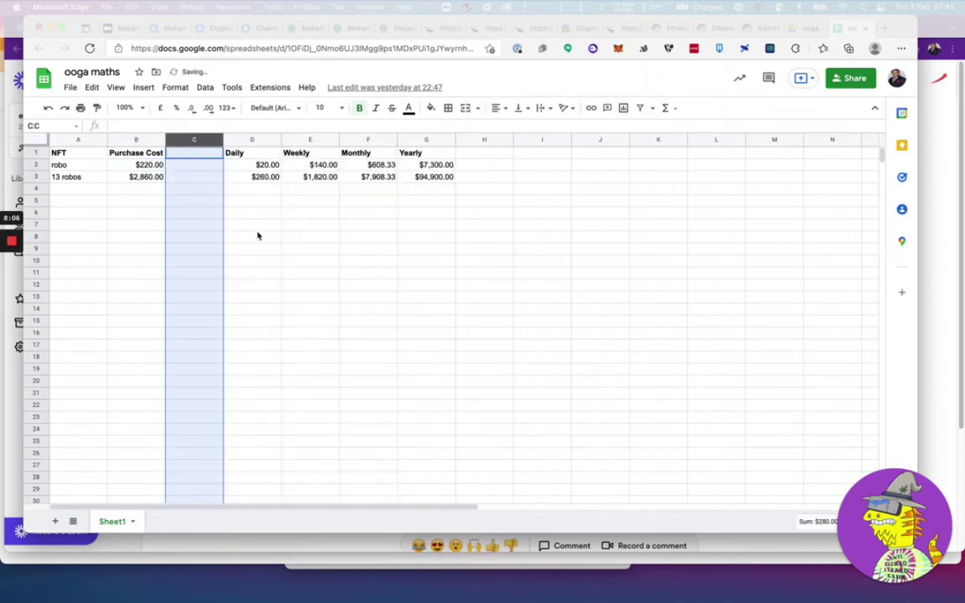
{"action": "left_click", "coordinate": [200, 156]}
{"action": "type", "text": "Daily OG"}
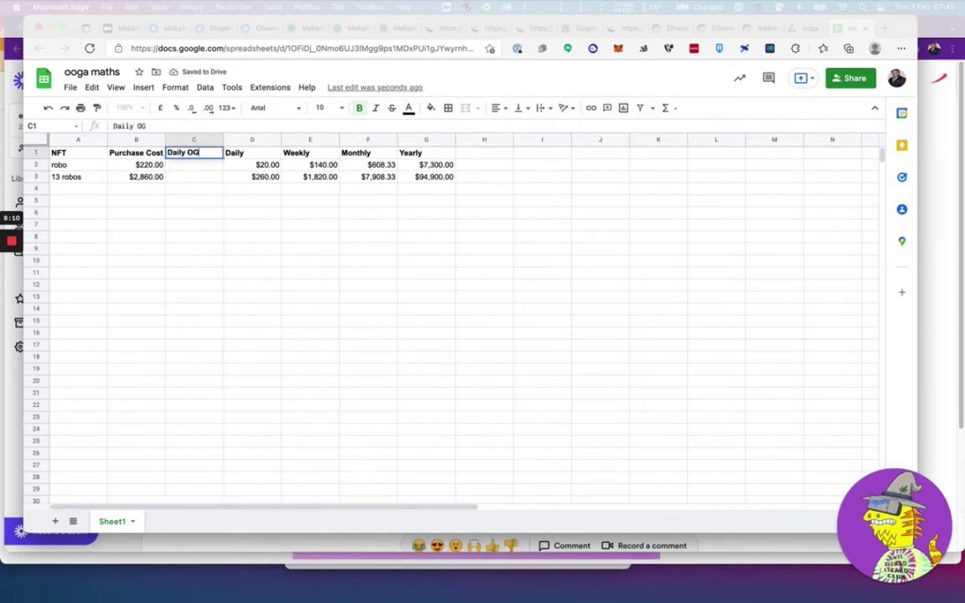
{"action": "key", "text": "Return"}
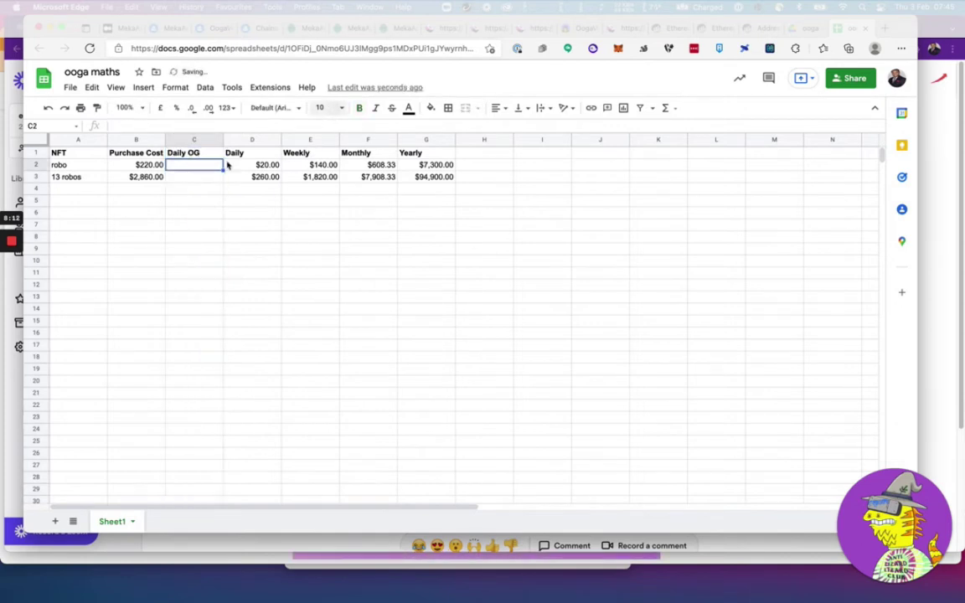
Step: Enter 1,000 as the Daily OG value for the robo row
{"action": "type", "text": "1,00"}
{"action": "type", "text": "000"}
{"action": "key", "text": "Tab"}
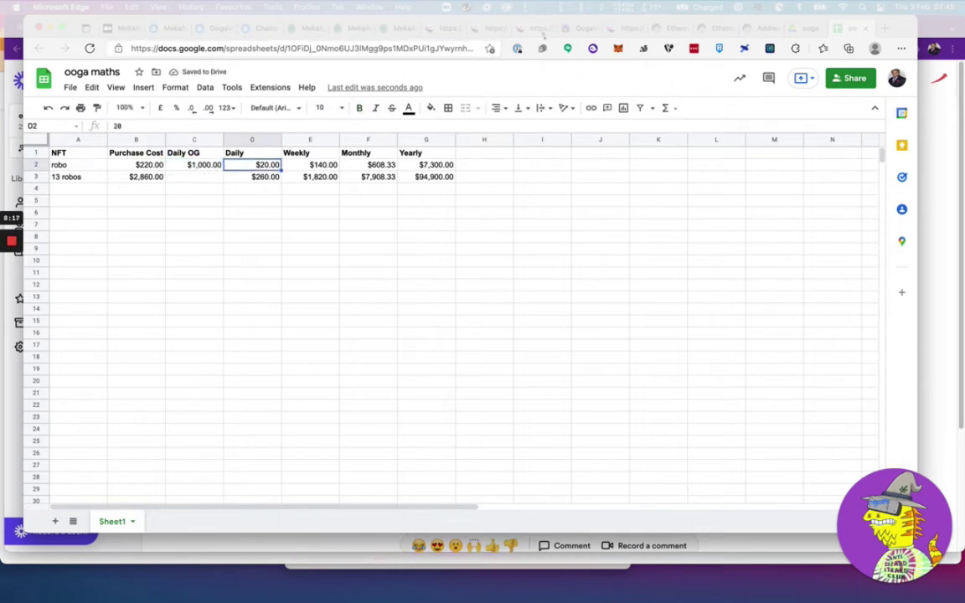
Step: Switch to the SushiSwap page, dismiss the pending swap confirmation and set the OG amount to 1000
{"action": "left_click", "coordinate": [490, 31]}
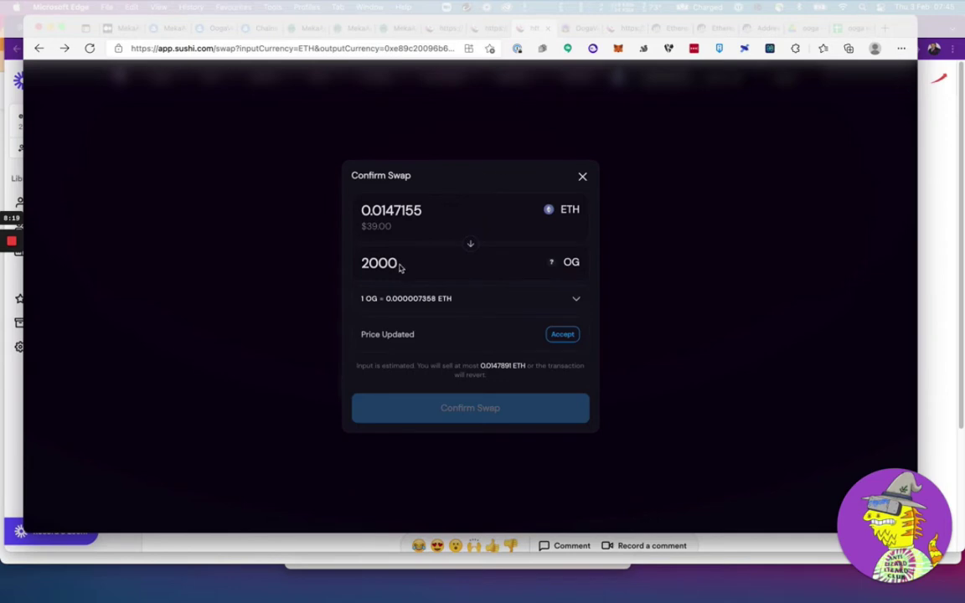
{"action": "left_click_drag", "start_coordinate": [403, 264], "coordinate": [360, 266]}
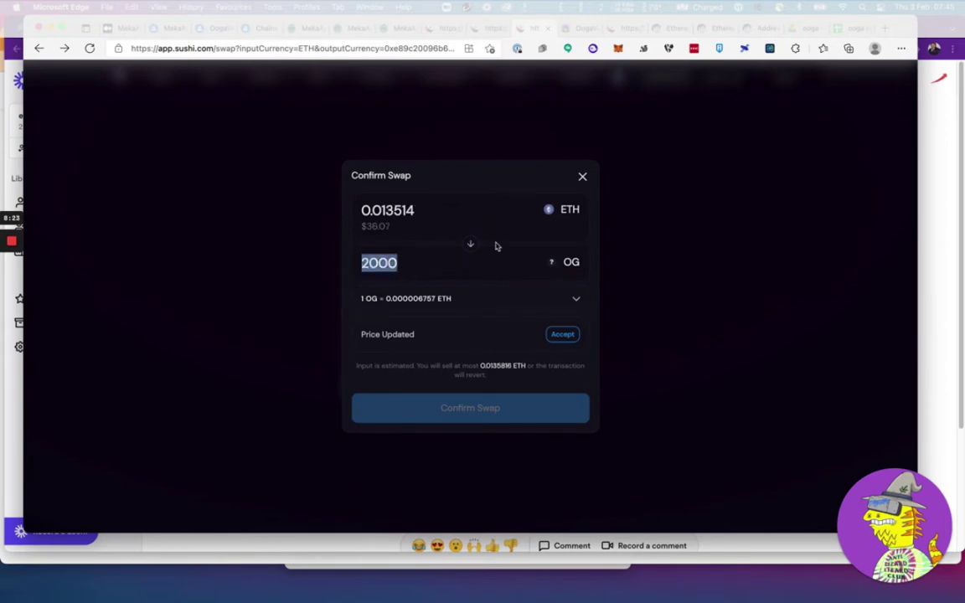
{"action": "left_click", "coordinate": [582, 177]}
{"action": "left_click_drag", "start_coordinate": [405, 312], "coordinate": [299, 309]}
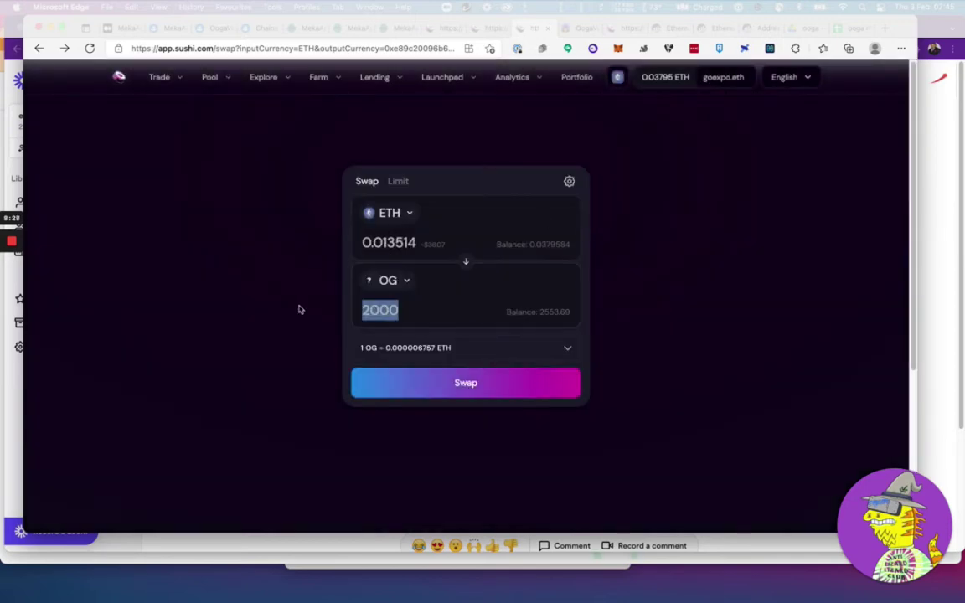
{"action": "type", "text": "1000"}
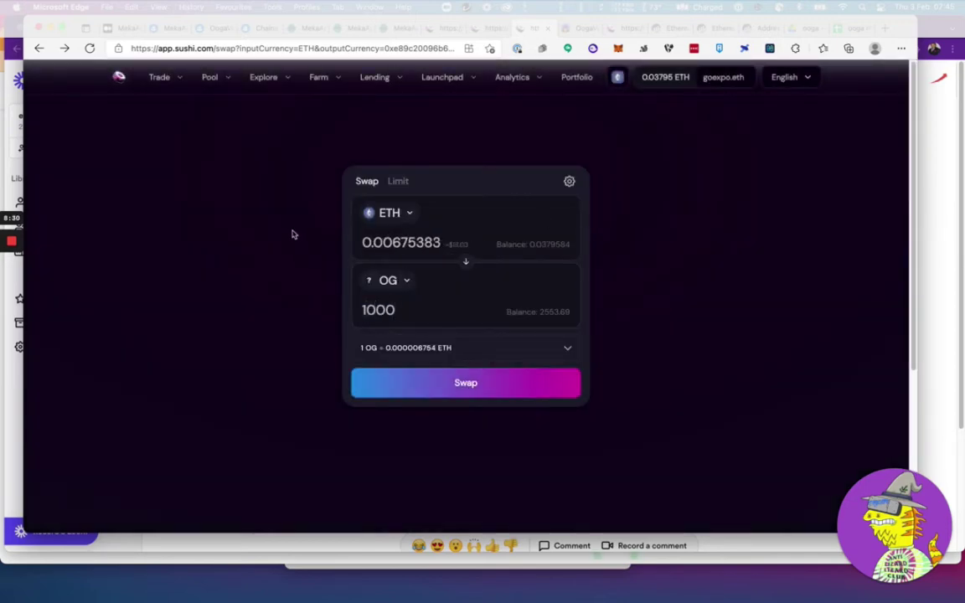
Step: Change the token being paid in the swap from ETH to USDC
{"action": "left_click", "coordinate": [395, 213]}
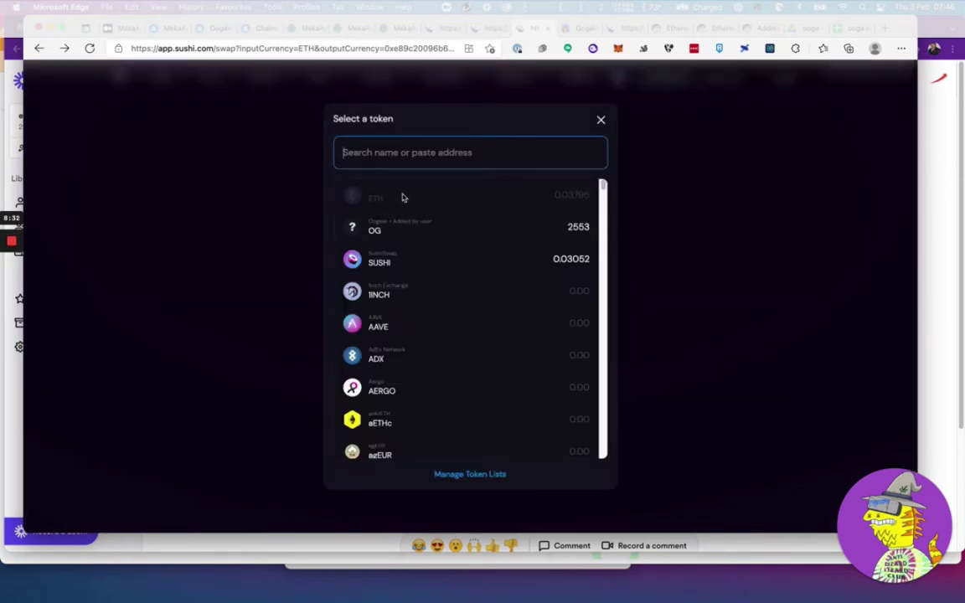
{"action": "type", "text": "usd"}
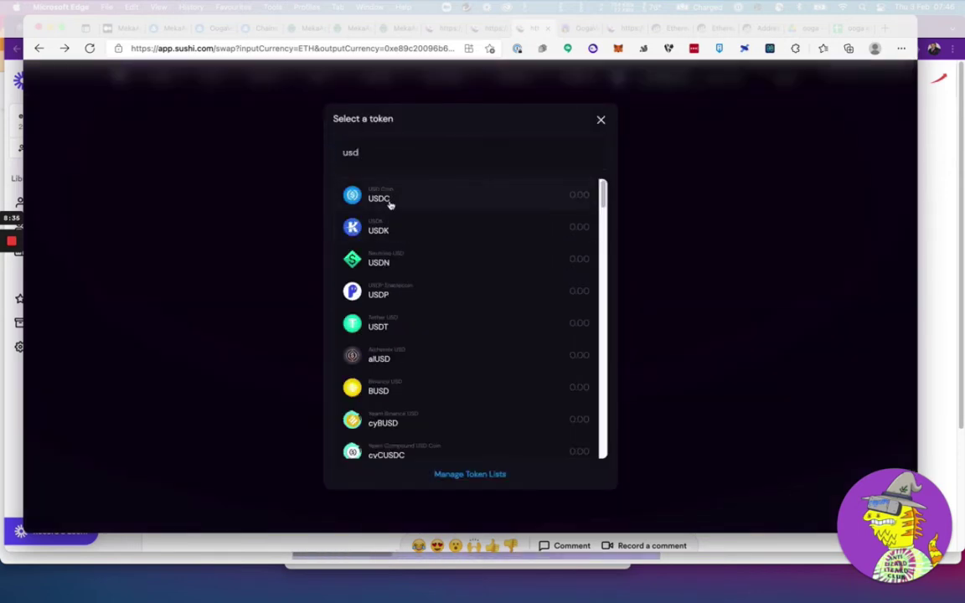
{"action": "left_click", "coordinate": [389, 204]}
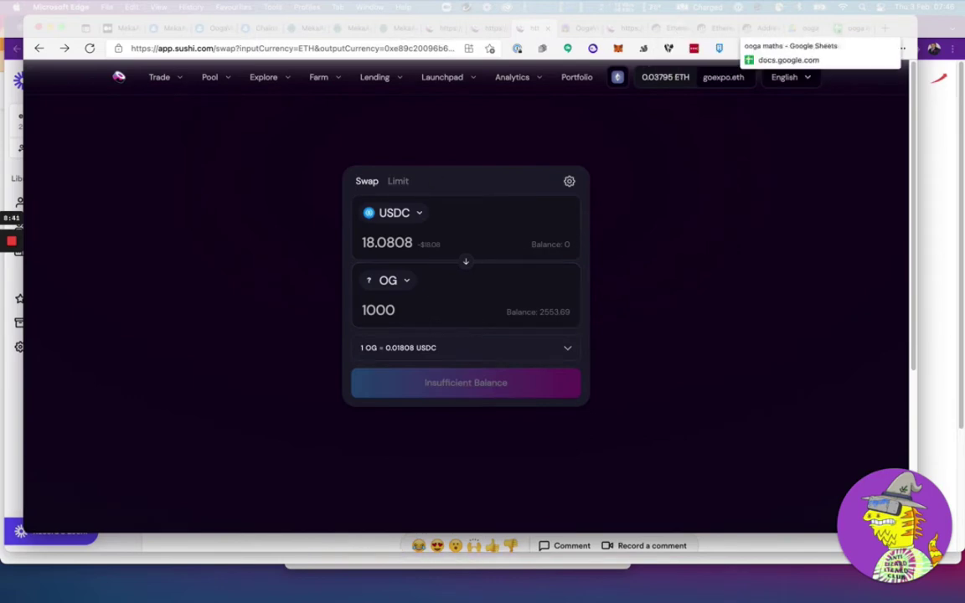
Step: Switch to the ooga maths spreadsheet, set the robo row's Daily value to 18 and check its Weekly, Monthly and Yearly formulas
{"action": "left_click", "coordinate": [841, 28]}
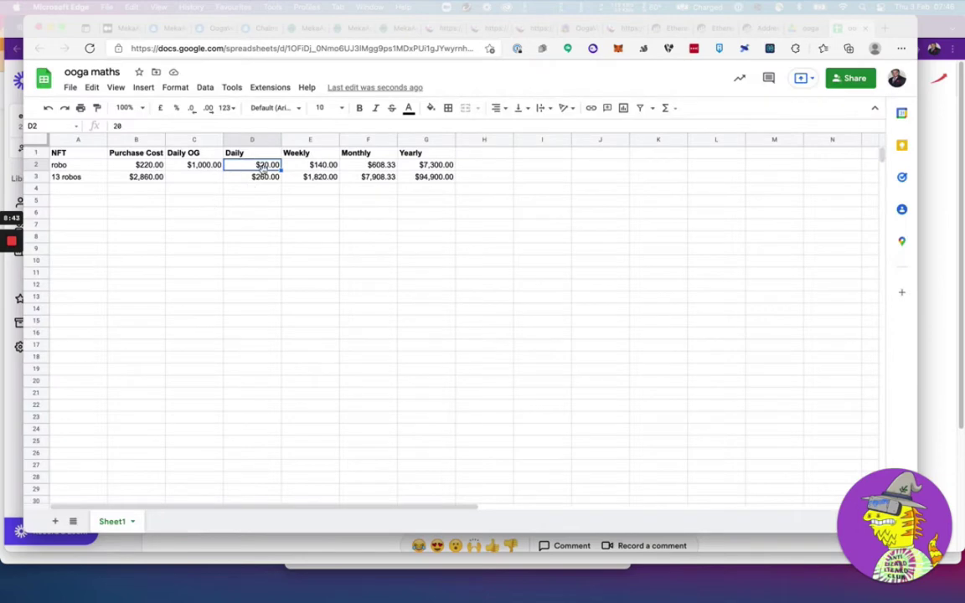
{"action": "type", "text": "$18"}
{"action": "key", "text": "Return"}
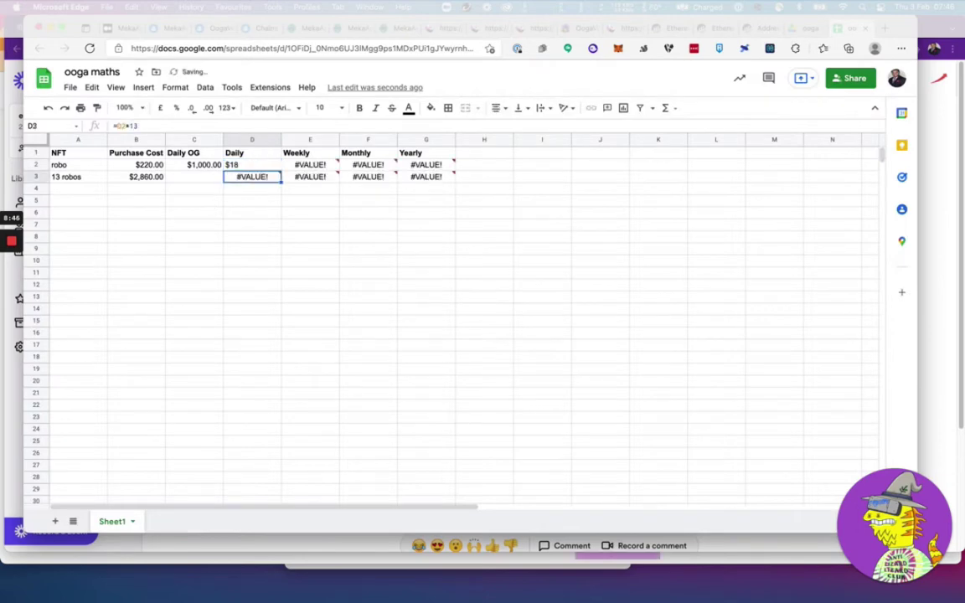
{"action": "left_click", "coordinate": [251, 164]}
{"action": "type", "text": "18"}
{"action": "key", "text": "Return"}
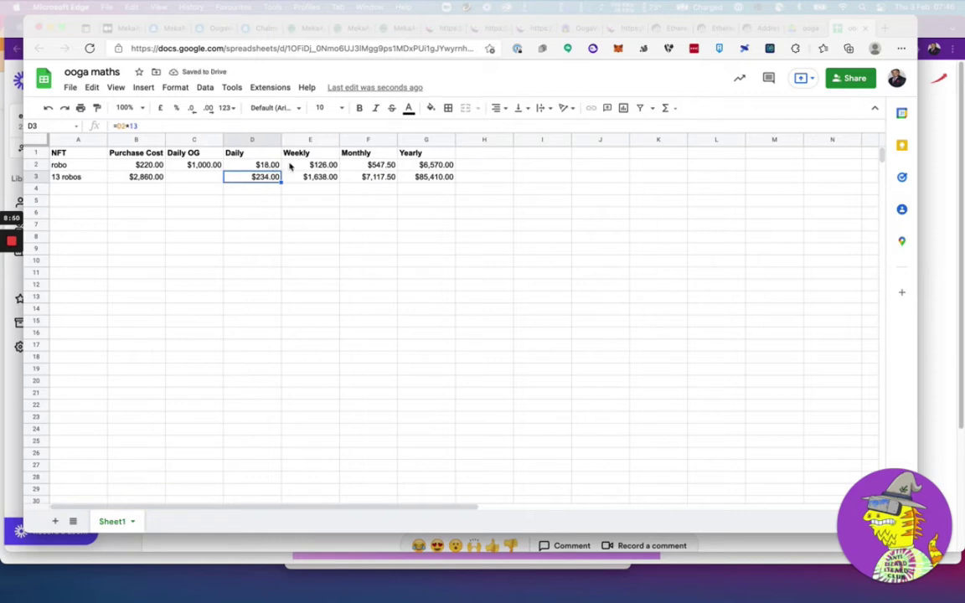
{"action": "left_click", "coordinate": [327, 165]}
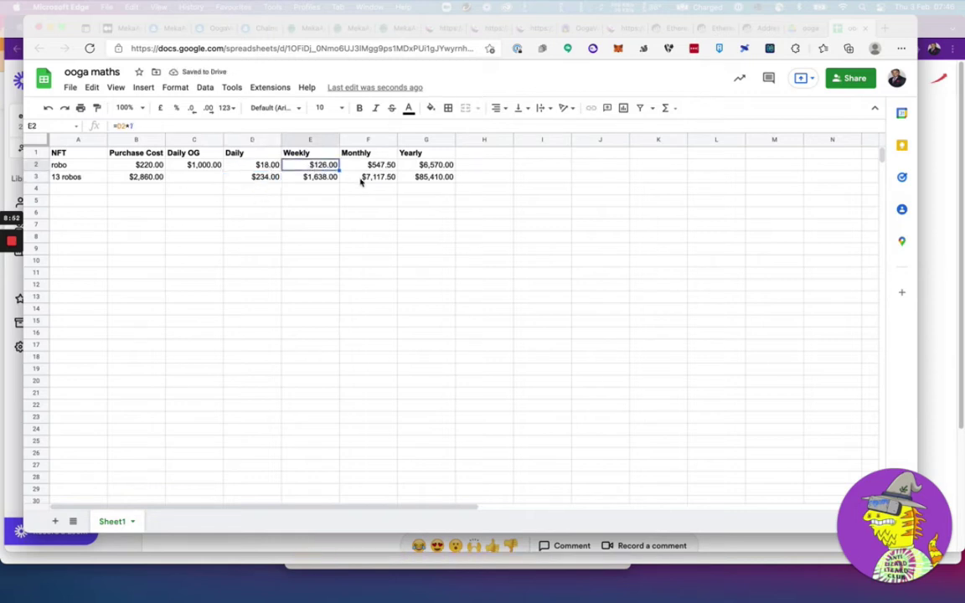
{"action": "left_click", "coordinate": [387, 167]}
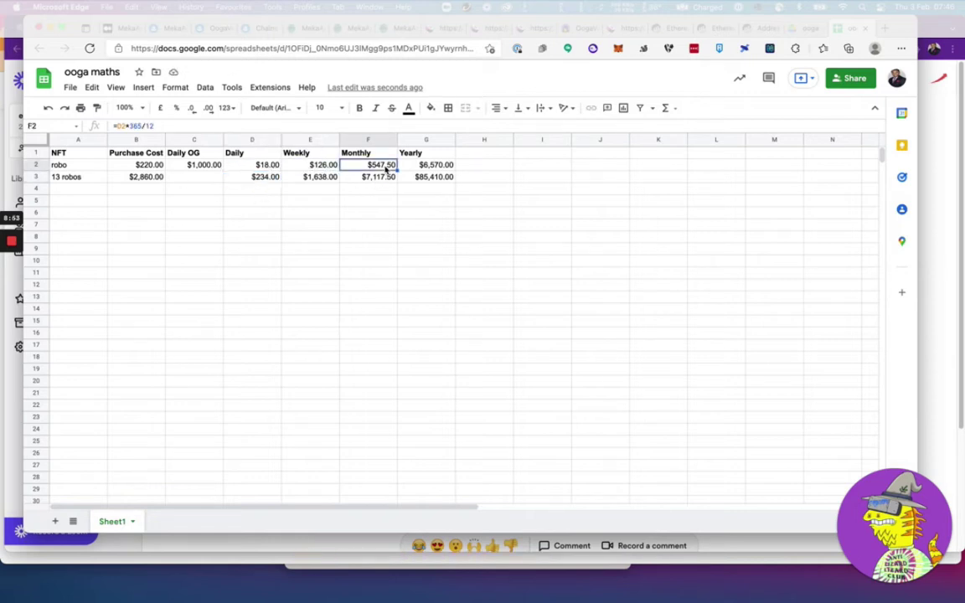
{"action": "left_click", "coordinate": [450, 166]}
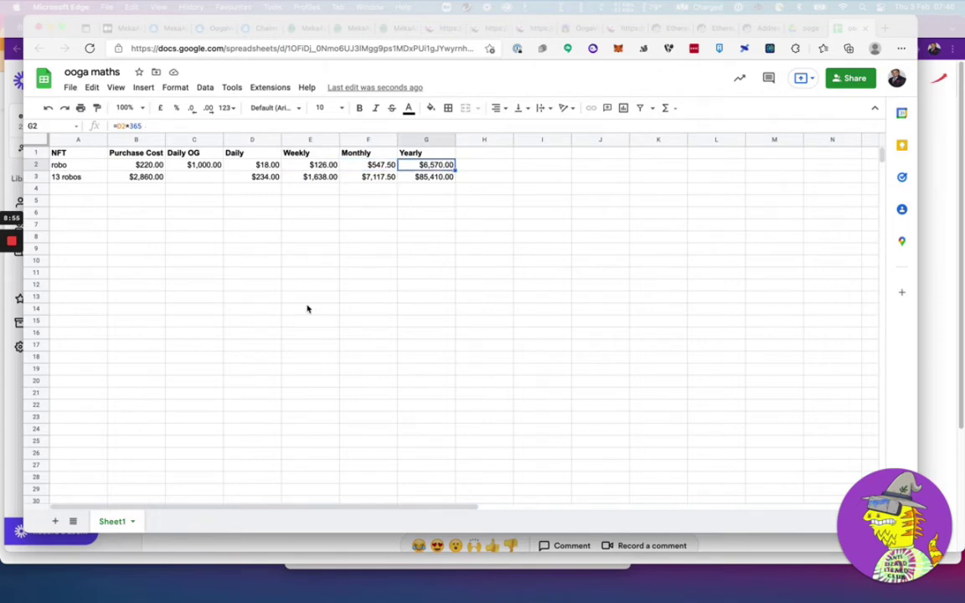
Step: Insert a new column before Purchase Cost and give it the header quantitty
{"action": "left_click", "coordinate": [75, 178]}
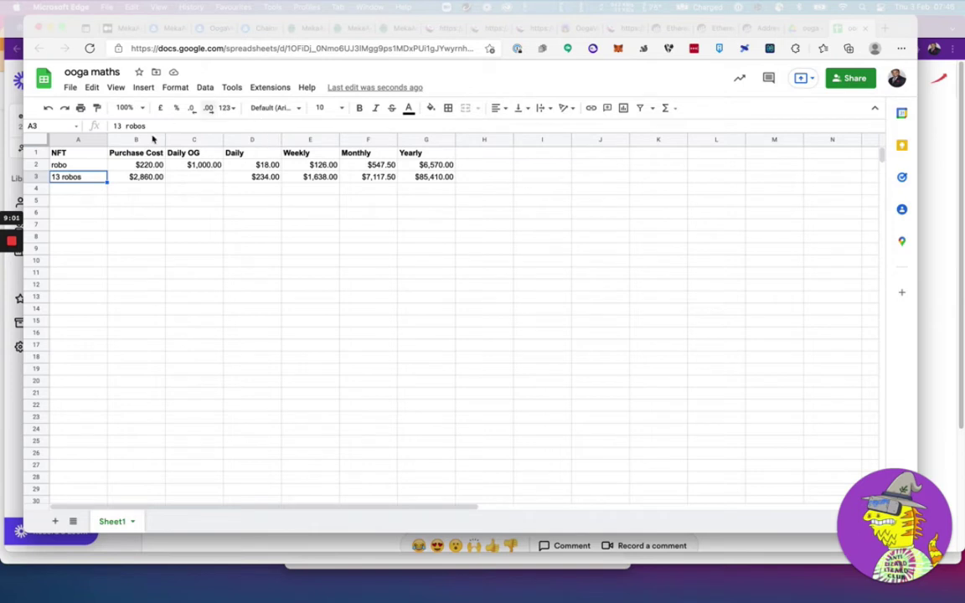
{"action": "right_click", "coordinate": [140, 141]}
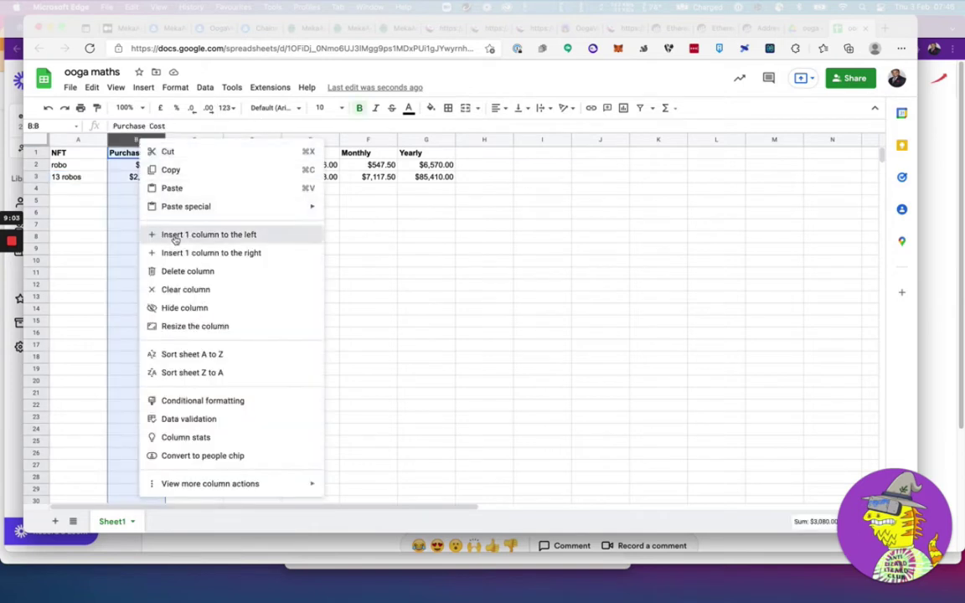
{"action": "left_click", "coordinate": [169, 234]}
{"action": "left_click", "coordinate": [139, 158]}
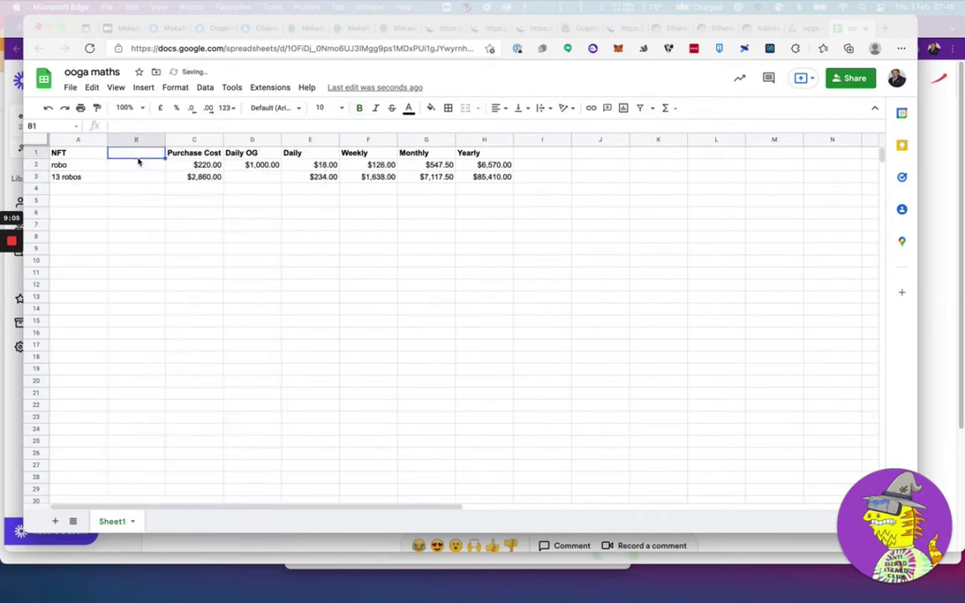
{"action": "type", "text": "quantitty"}
{"action": "key", "text": "Return"}
Step: Enter quantities of 1 for the robo row and 23 for the row below, and clear that lower row's NFT label
{"action": "type", "text": "1"}
{"action": "key", "text": "Return"}
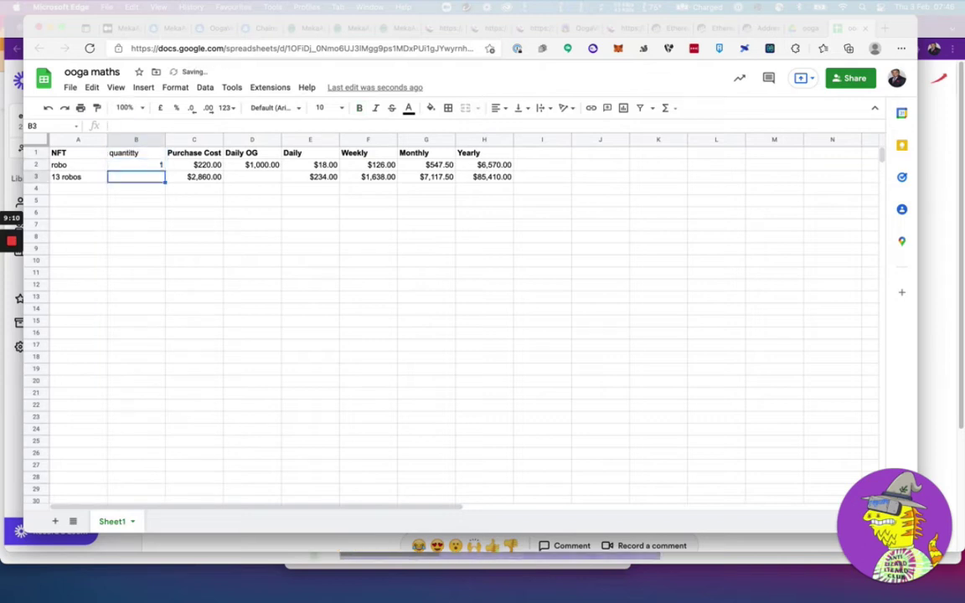
{"action": "type", "text": "24"}
{"action": "key", "text": "Return"}
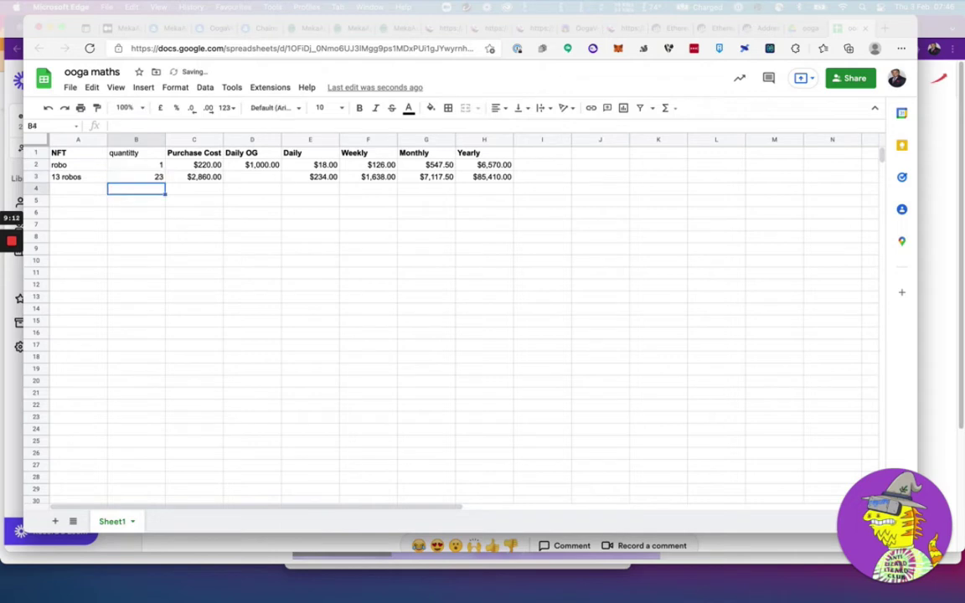
{"action": "left_click", "coordinate": [135, 177]}
{"action": "left_click", "coordinate": [78, 176]}
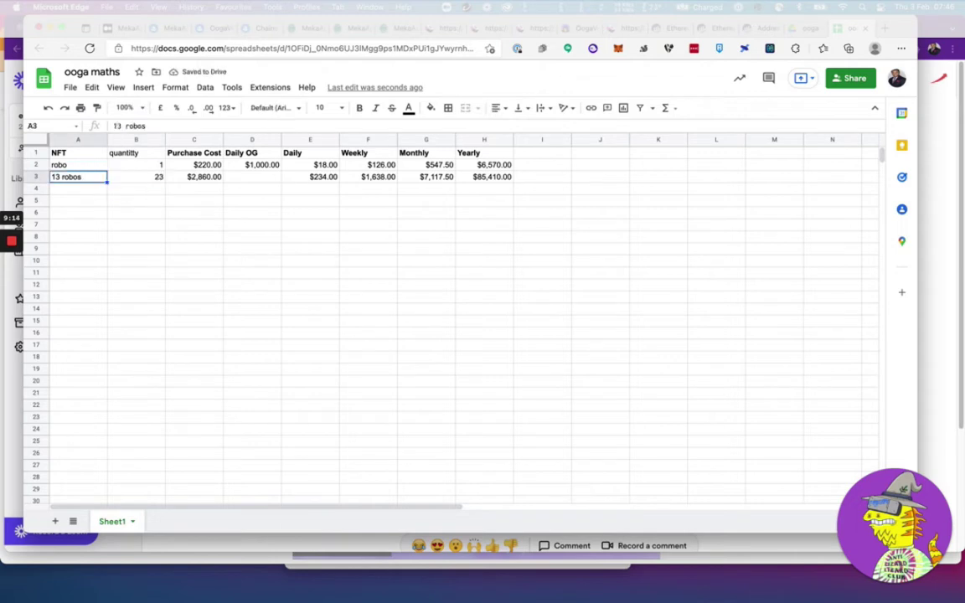
{"action": "key", "text": "Delete"}
Step: Calculate the second row's Purchase Cost in C3 with the formula =B3*C2
{"action": "left_click", "coordinate": [135, 177]}
{"action": "left_click", "coordinate": [194, 177]}
{"action": "type", "text": "="}
{"action": "key", "text": "Left"}
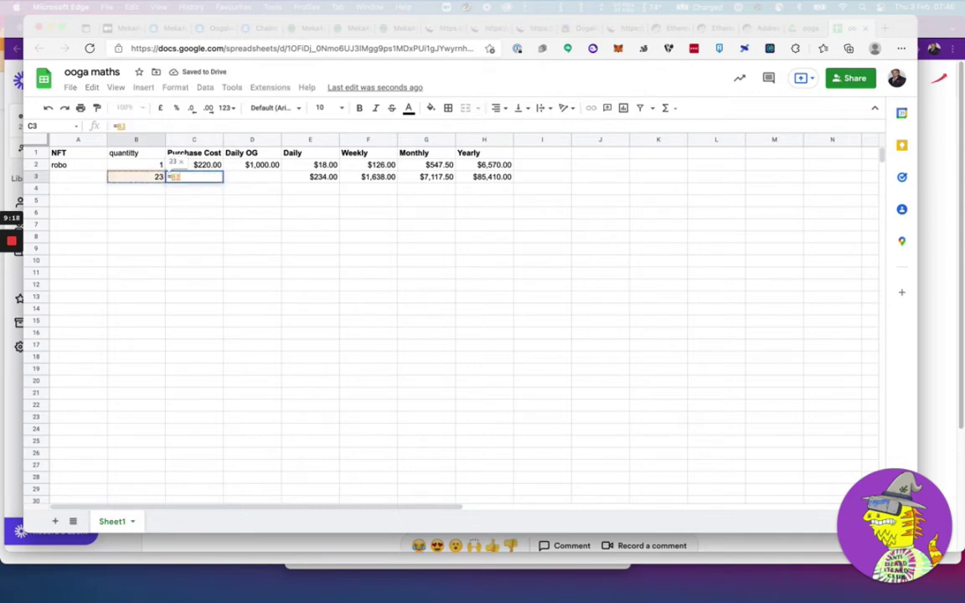
{"action": "type", "text": "*"}
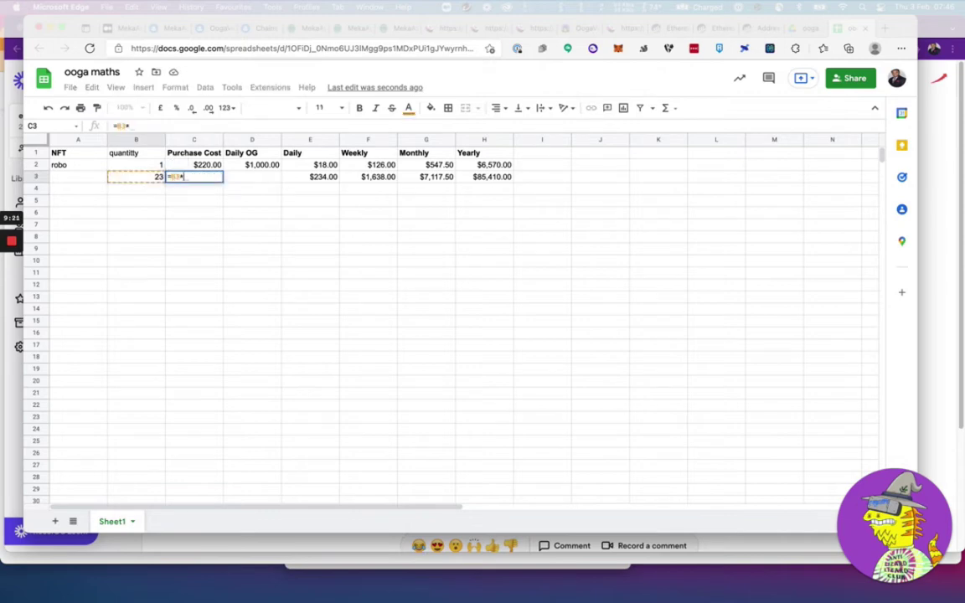
{"action": "key", "text": "Up"}
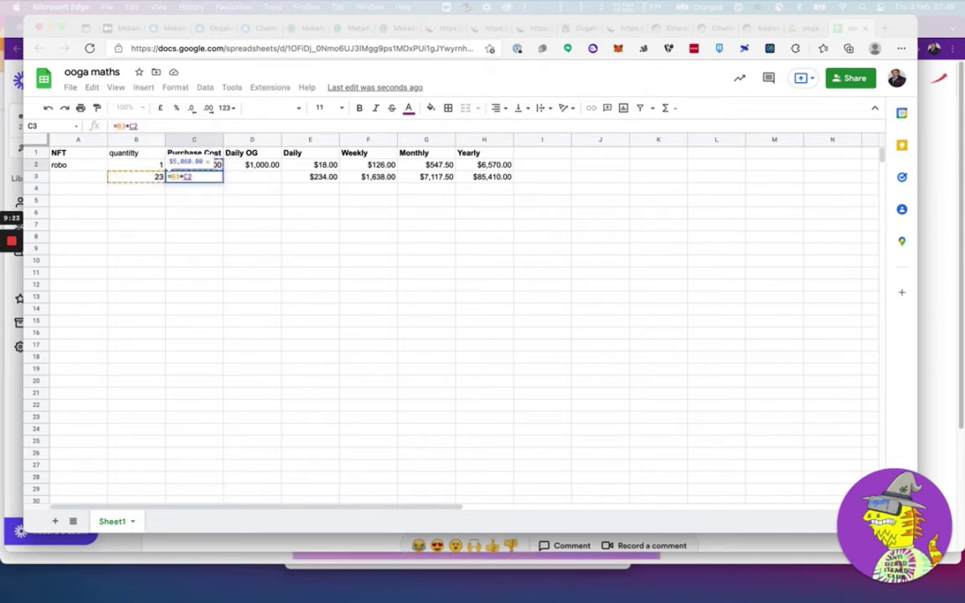
{"action": "key", "text": "Return"}
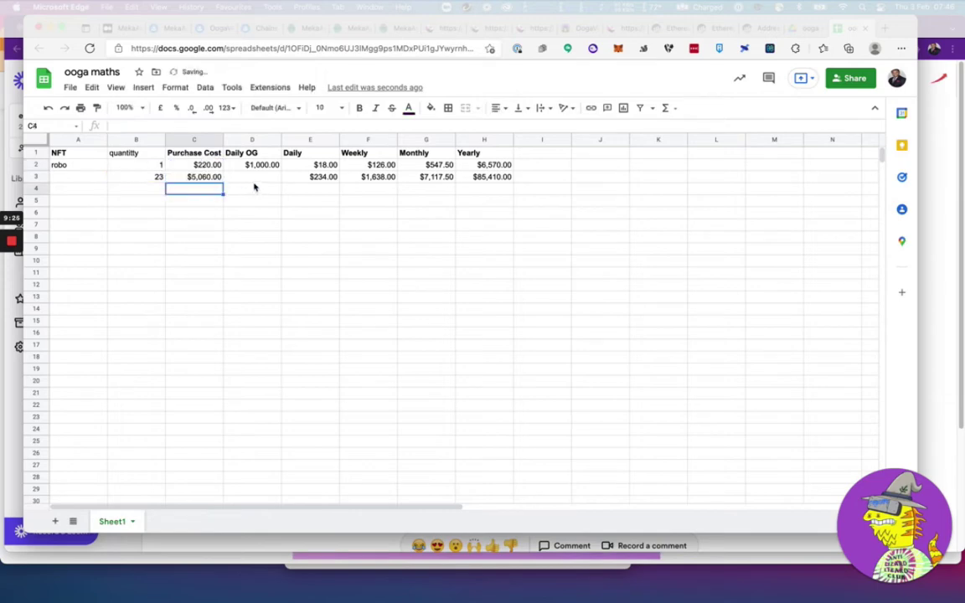
{"action": "left_click", "coordinate": [203, 178]}
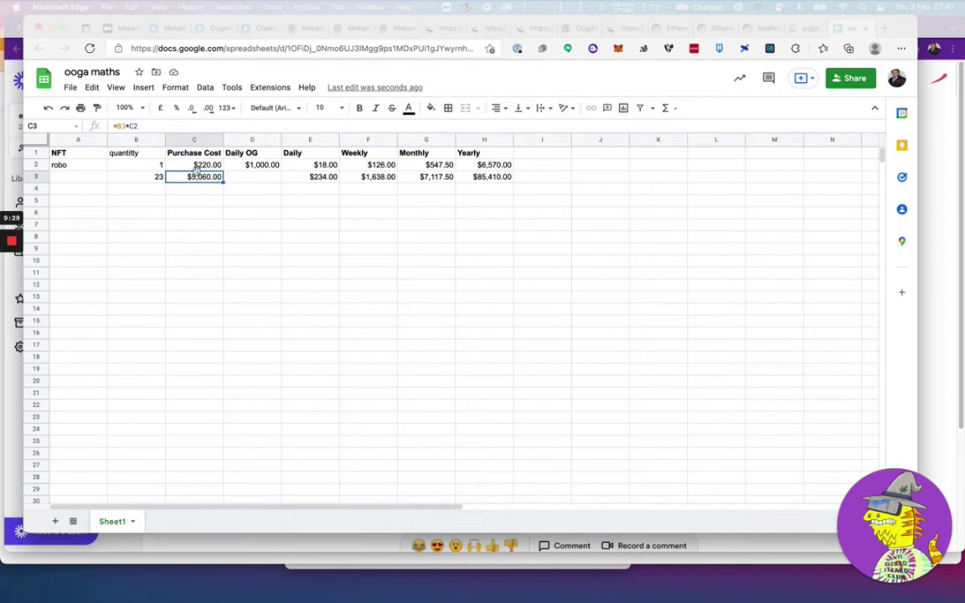
Step: Calculate the Daily OG for the 23 robos in D3 with the formula =B3*D2
{"action": "left_click", "coordinate": [245, 177]}
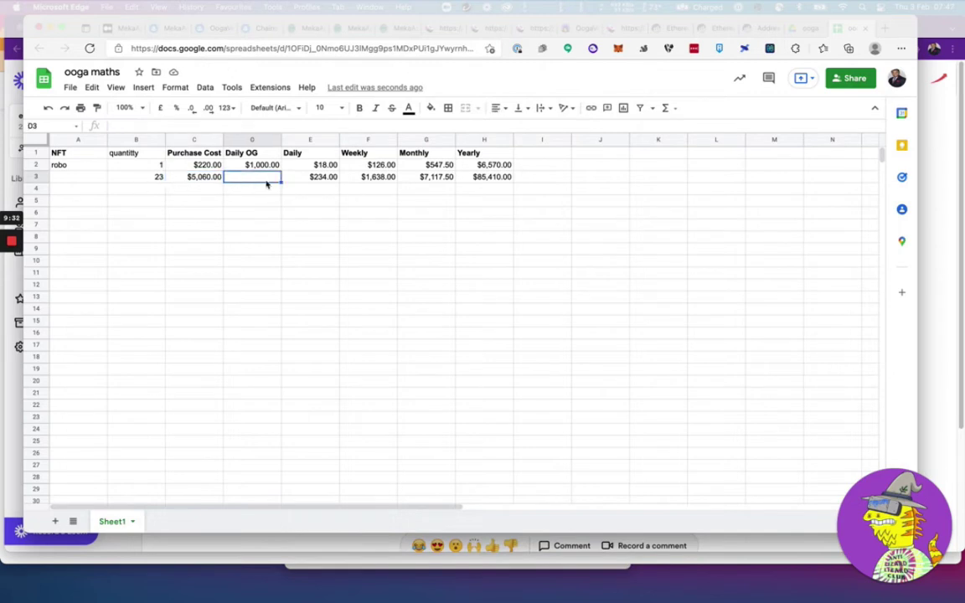
{"action": "type", "text": "="}
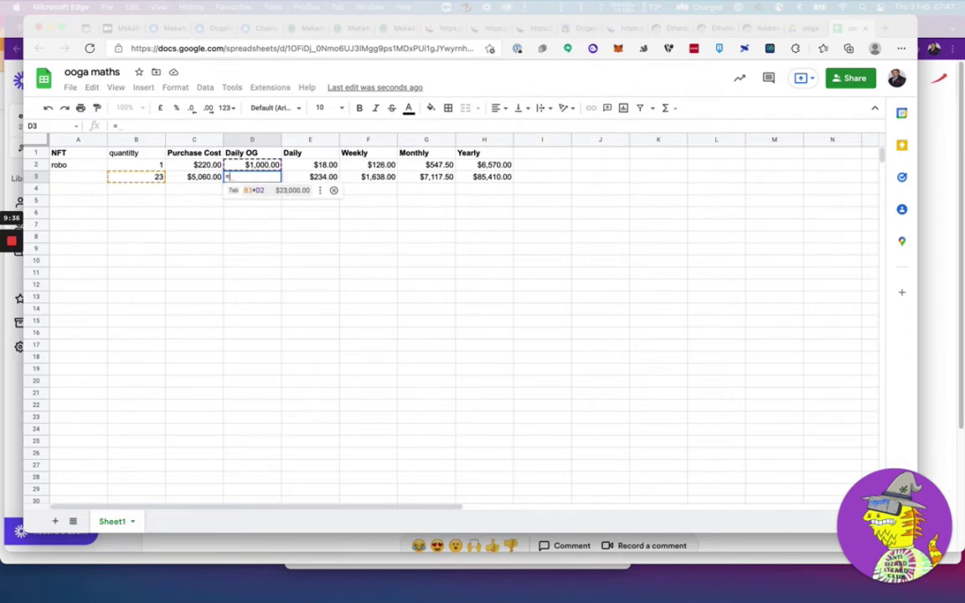
{"action": "key", "text": "Tab"}
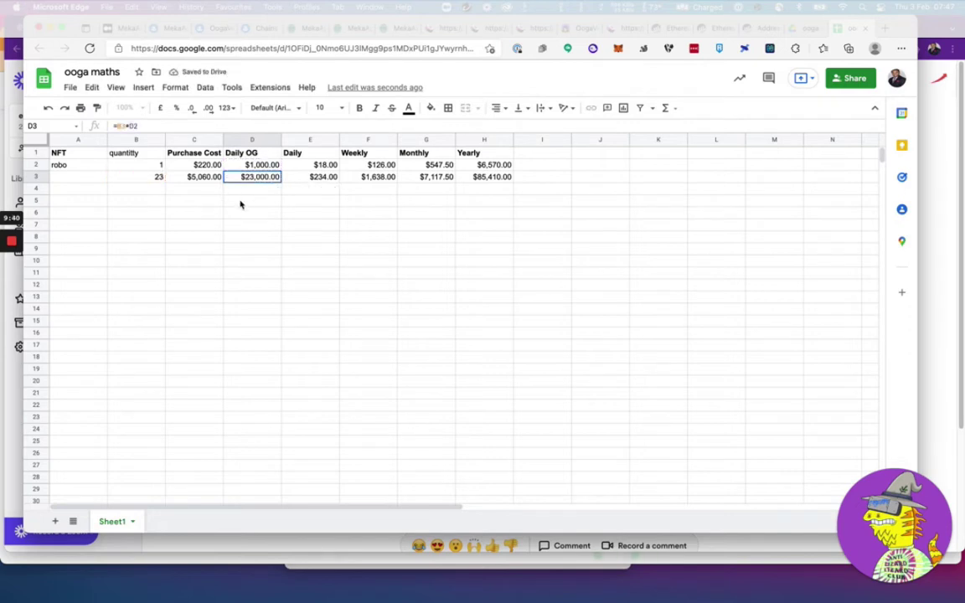
Step: Try formatting the whole Daily OG column as plain text to drop the dollar sign
{"action": "left_click", "coordinate": [262, 140]}
{"action": "right_click", "coordinate": [255, 140]}
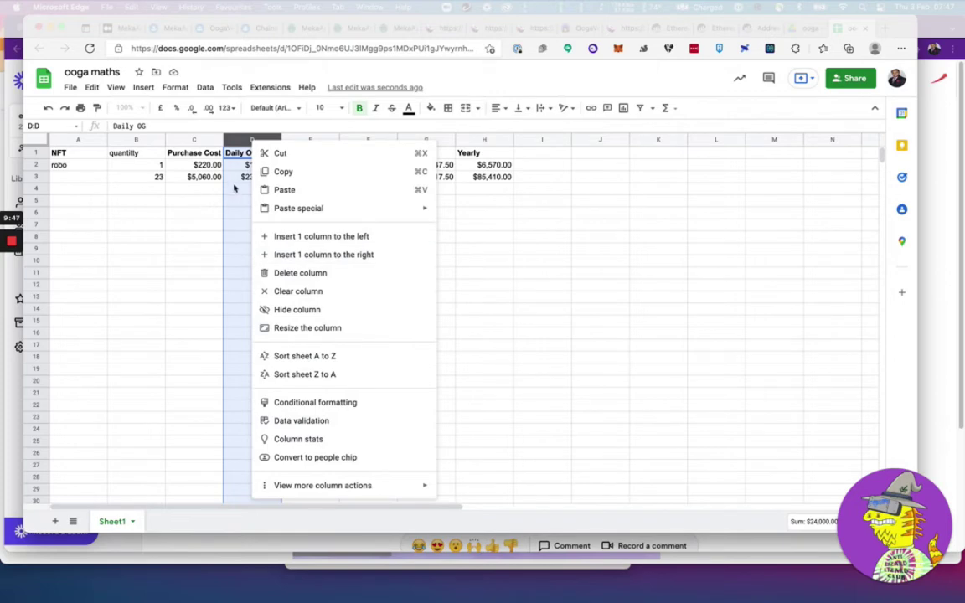
{"action": "left_click", "coordinate": [233, 178]}
{"action": "left_click", "coordinate": [241, 139]}
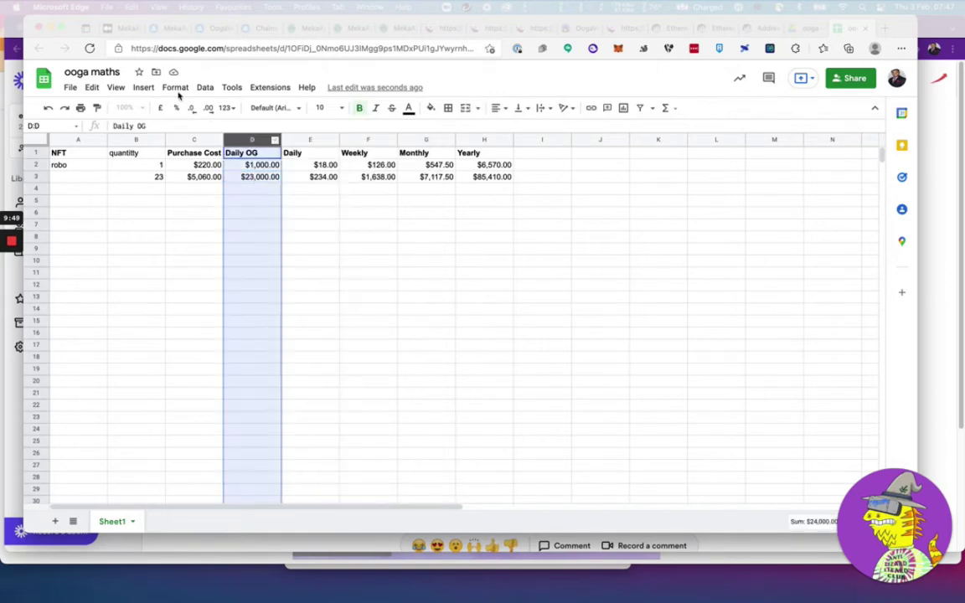
{"action": "left_click", "coordinate": [175, 87]}
{"action": "mouse_move", "coordinate": [196, 139]}
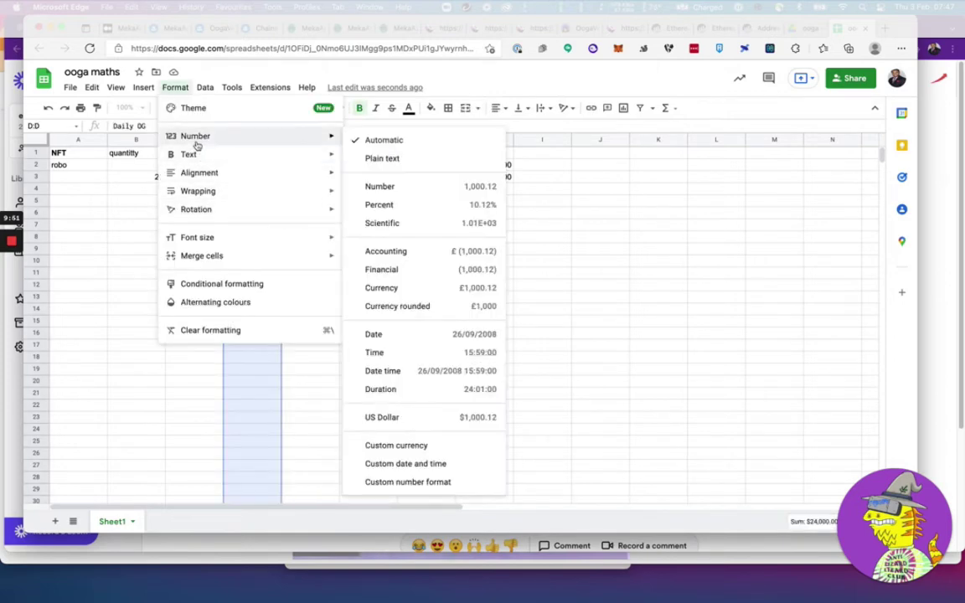
{"action": "left_click", "coordinate": [390, 157]}
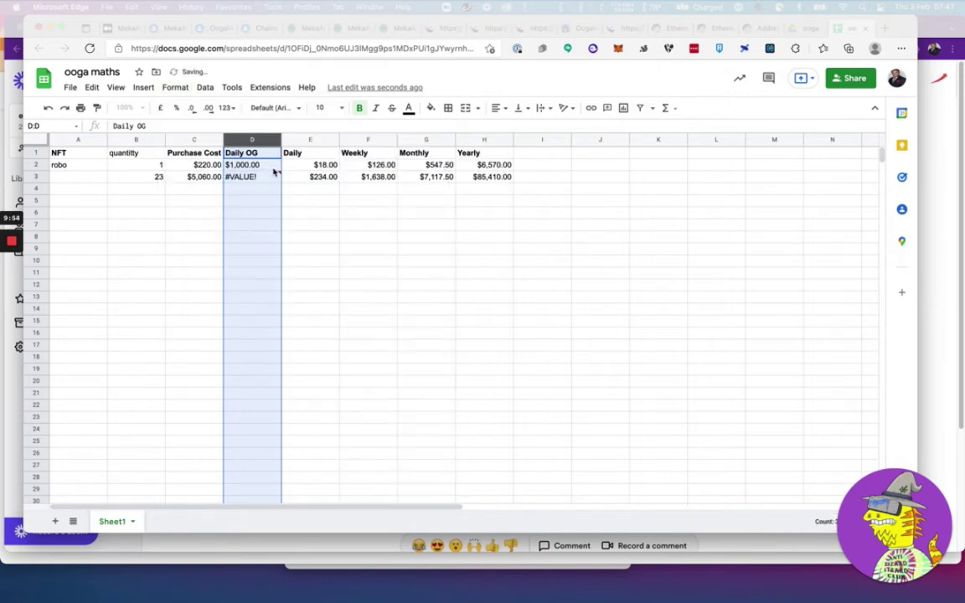
Step: Apply the Number format to the Daily OG column
{"action": "left_click", "coordinate": [175, 87]}
{"action": "mouse_move", "coordinate": [200, 139]}
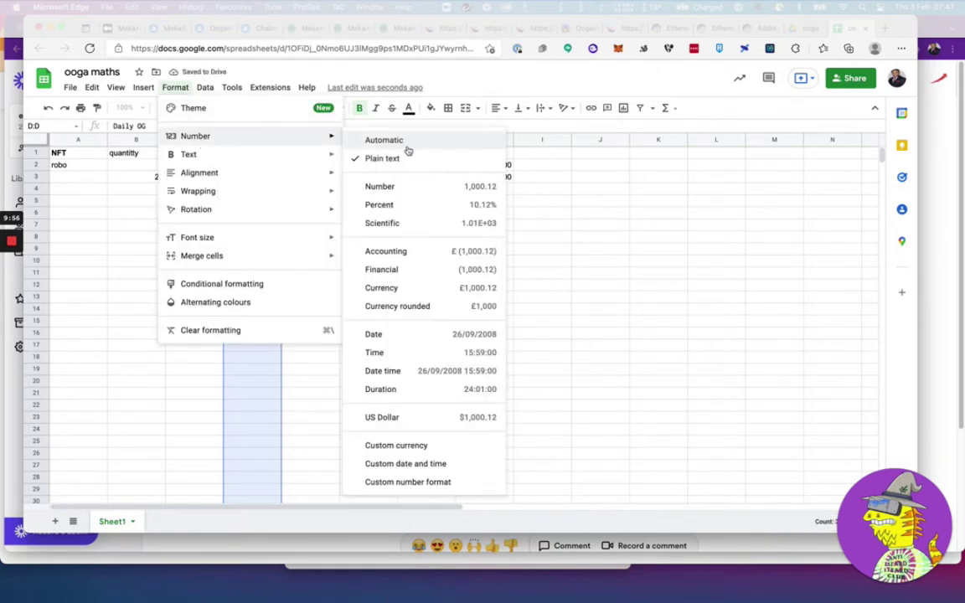
{"action": "left_click", "coordinate": [402, 188]}
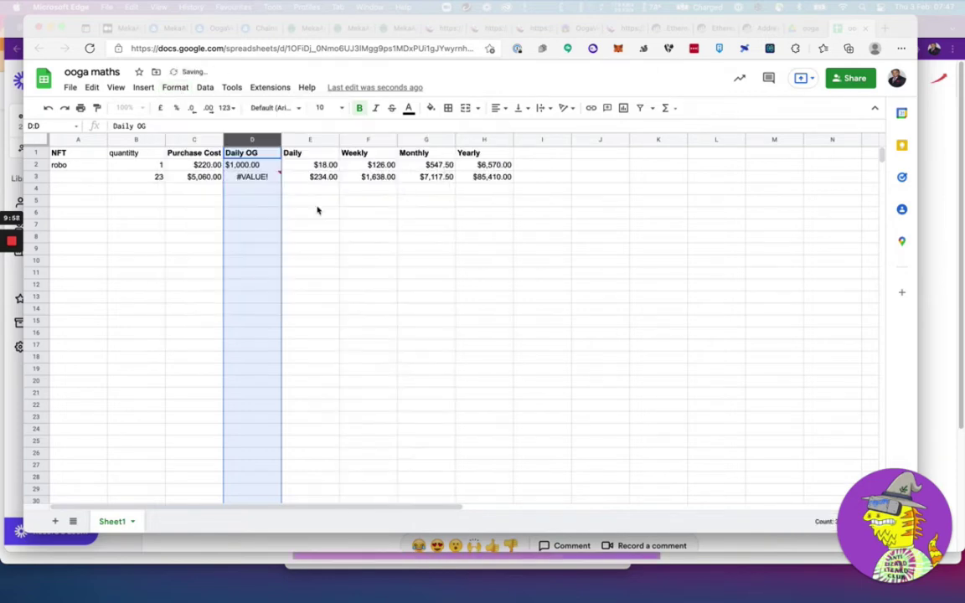
Step: Inspect the error in D3 and re-enter the robo row's Daily OG in D2 as the plain number 1000
{"action": "left_click", "coordinate": [252, 179]}
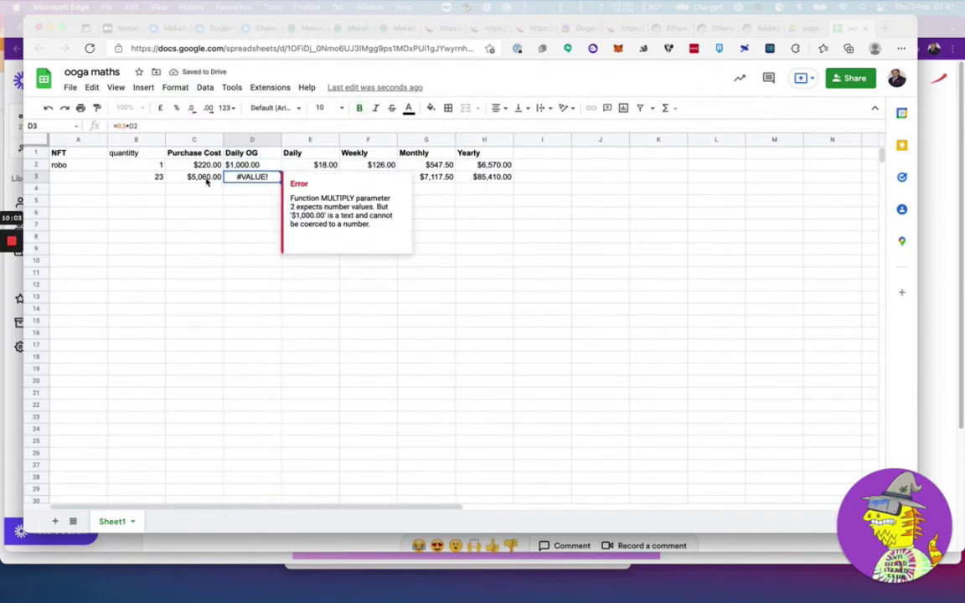
{"action": "left_click", "coordinate": [238, 165]}
{"action": "left_click", "coordinate": [240, 179]}
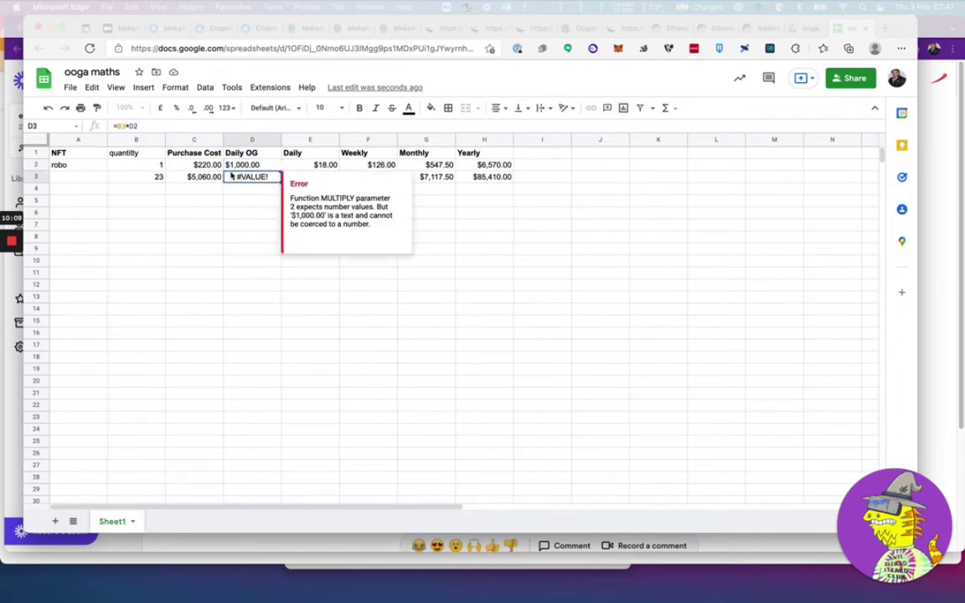
{"action": "left_click", "coordinate": [238, 167]}
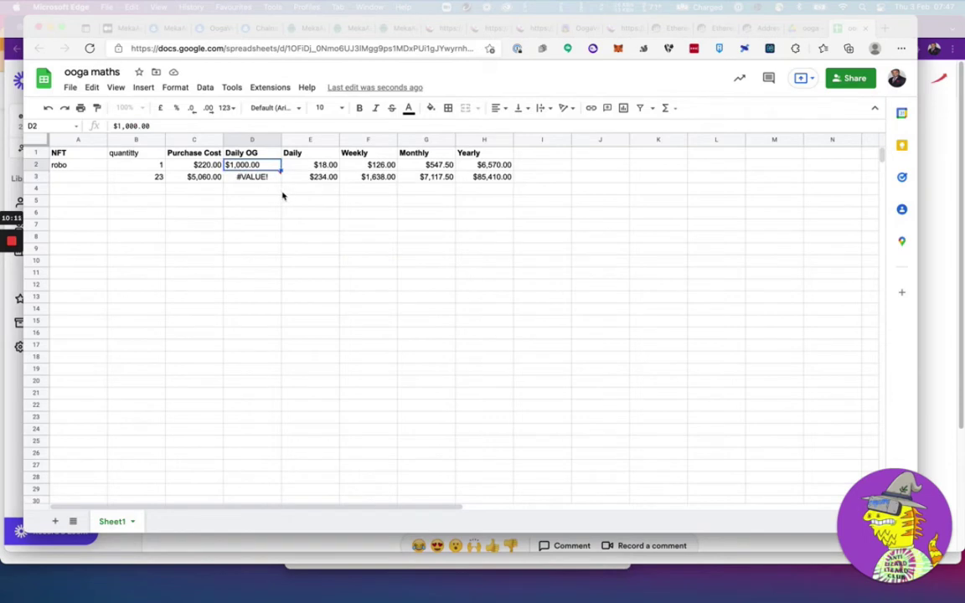
{"action": "type", "text": "1"}
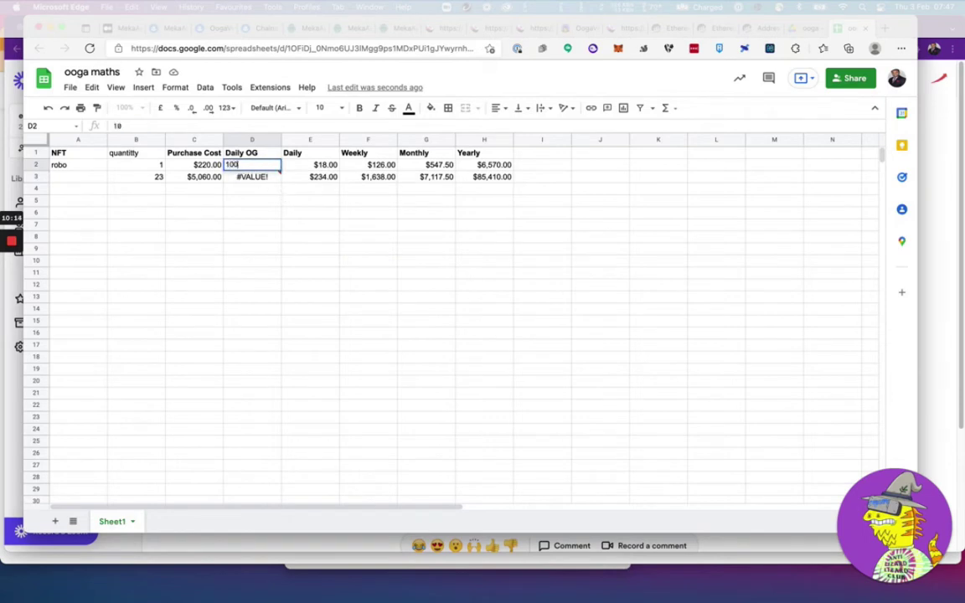
{"action": "type", "text": "00"}
{"action": "key", "text": "BackSpace"}
{"action": "key", "text": "BackSpace"}
{"action": "key", "text": "BackSpace"}
{"action": "key", "text": "Return"}
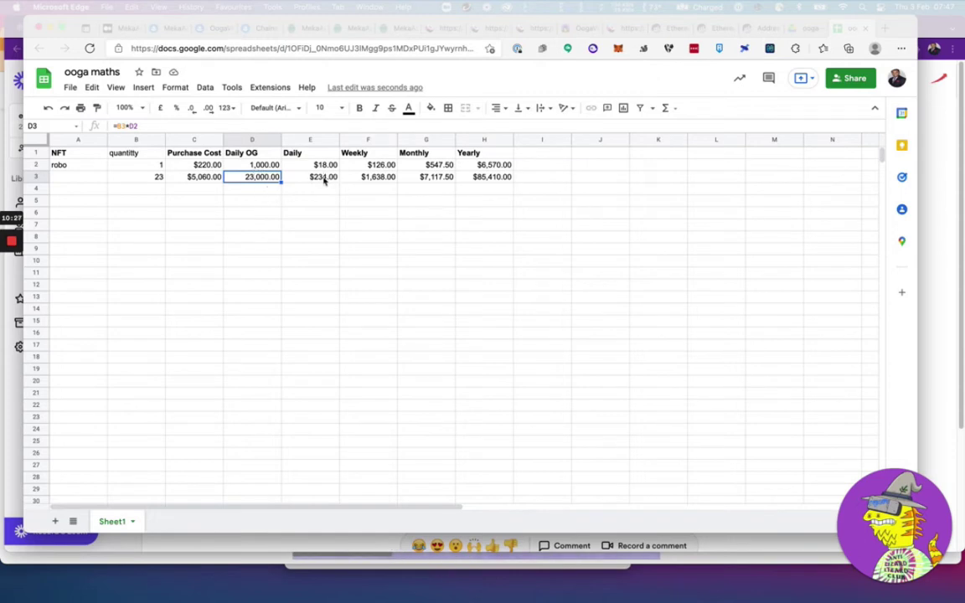
Step: Compare the purchase cost of the 23 robos with their daily, weekly and monthly earnings in row 3
{"action": "left_click", "coordinate": [324, 178]}
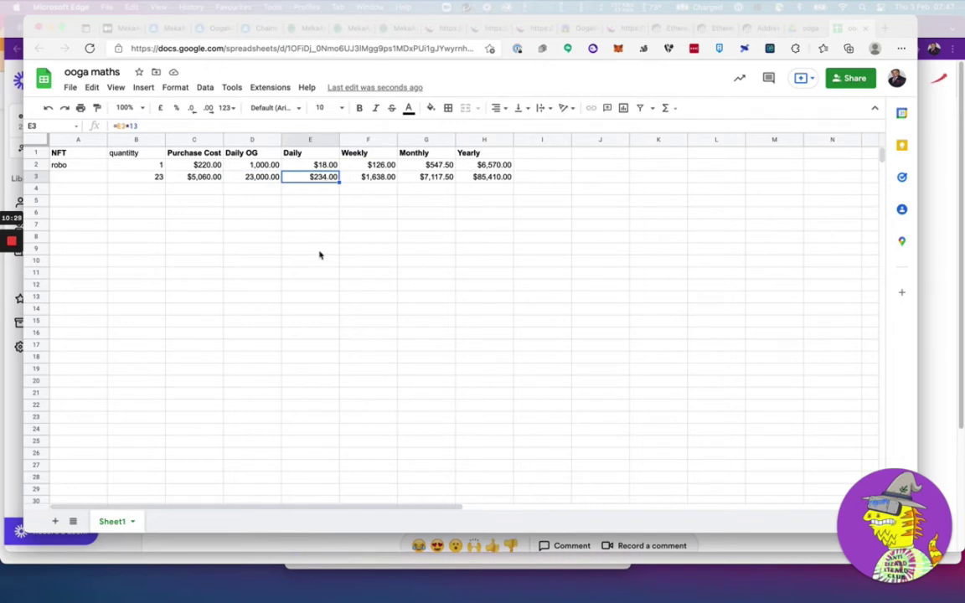
{"action": "left_click", "coordinate": [374, 178]}
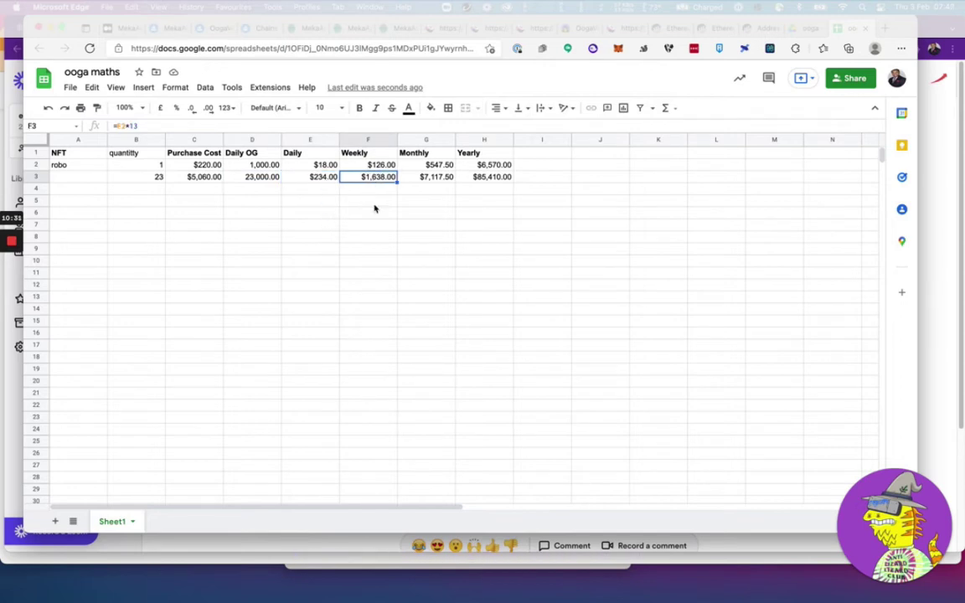
{"action": "left_click", "coordinate": [434, 180]}
{"action": "left_click", "coordinate": [191, 178]}
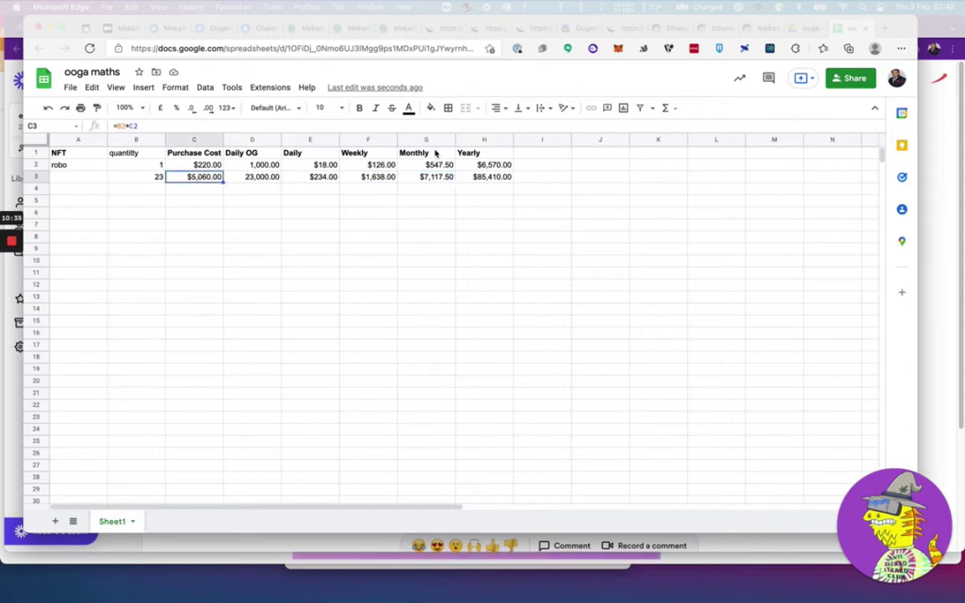
{"action": "left_click", "coordinate": [434, 178]}
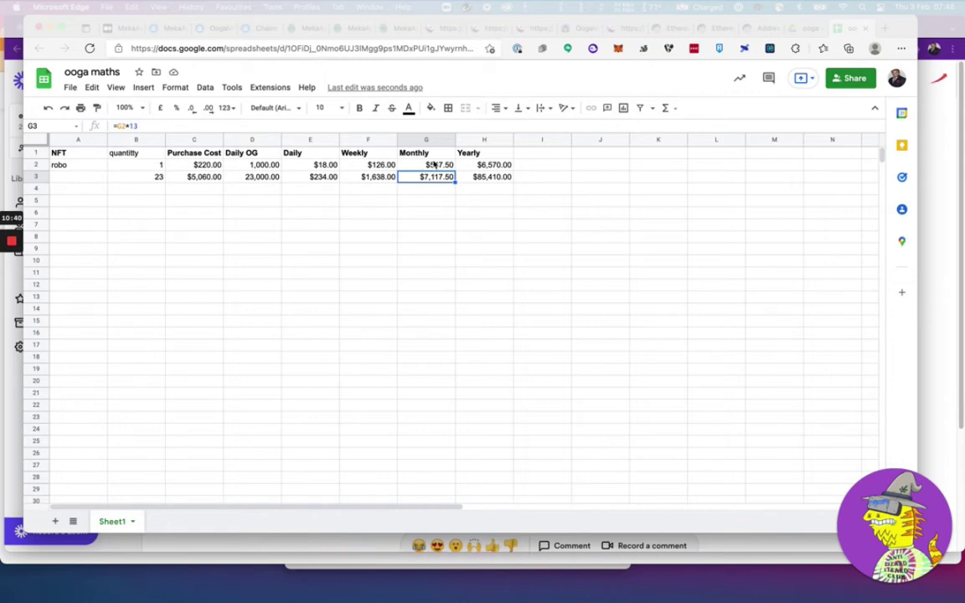
Step: Add a new NFT row in A4 labelled "meka m1"
{"action": "left_click", "coordinate": [72, 189]}
{"action": "type", "text": "meaaa"}
{"action": "key", "text": "BackSpace"}
{"action": "type", "text": "m"}
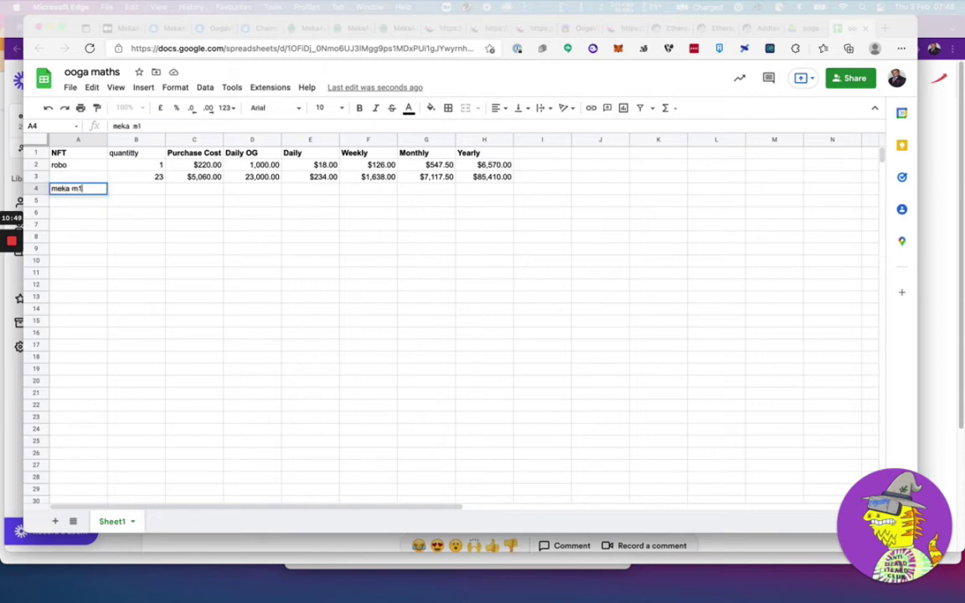
{"action": "type", "text": "1"}
{"action": "key", "text": "Tab"}
{"action": "key", "text": "Up"}
{"action": "key", "text": "Down"}
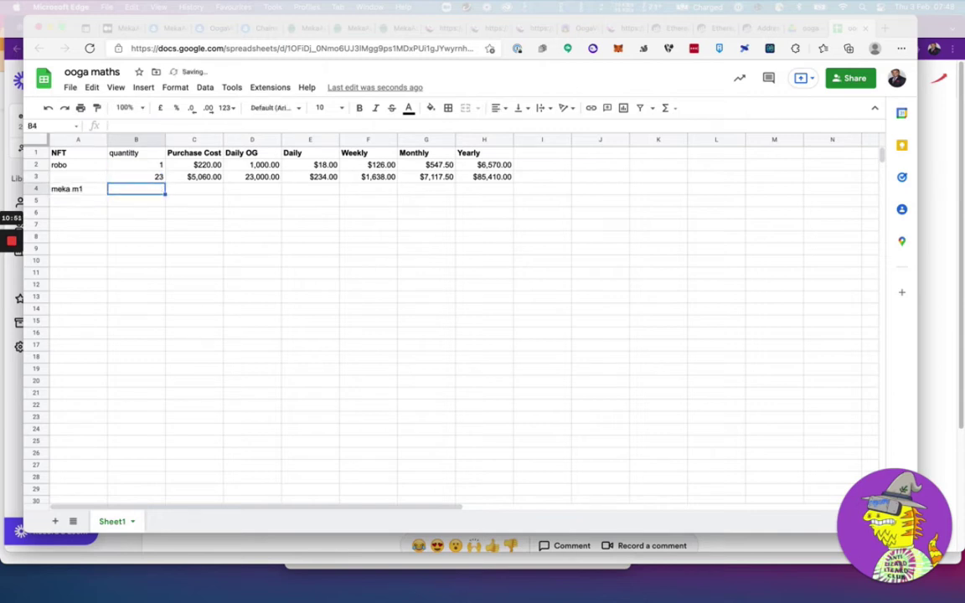
Step: Add another NFT row in A5 labelled "meka basic"
{"action": "key", "text": "Down"}
{"action": "key", "text": "Left"}
{"action": "type", "text": "mek"}
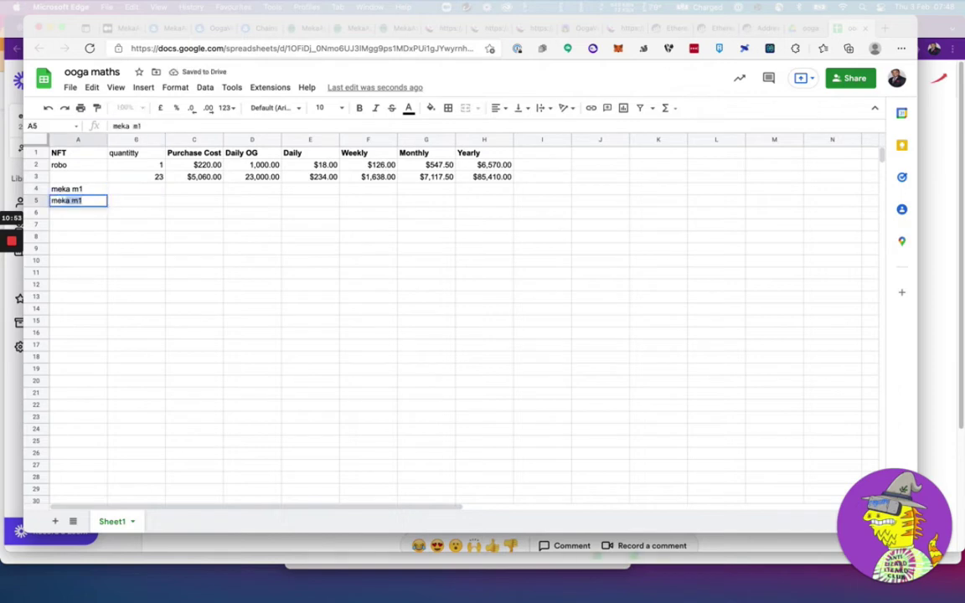
{"action": "type", "text": "a basic"}
{"action": "key", "text": "Tab"}
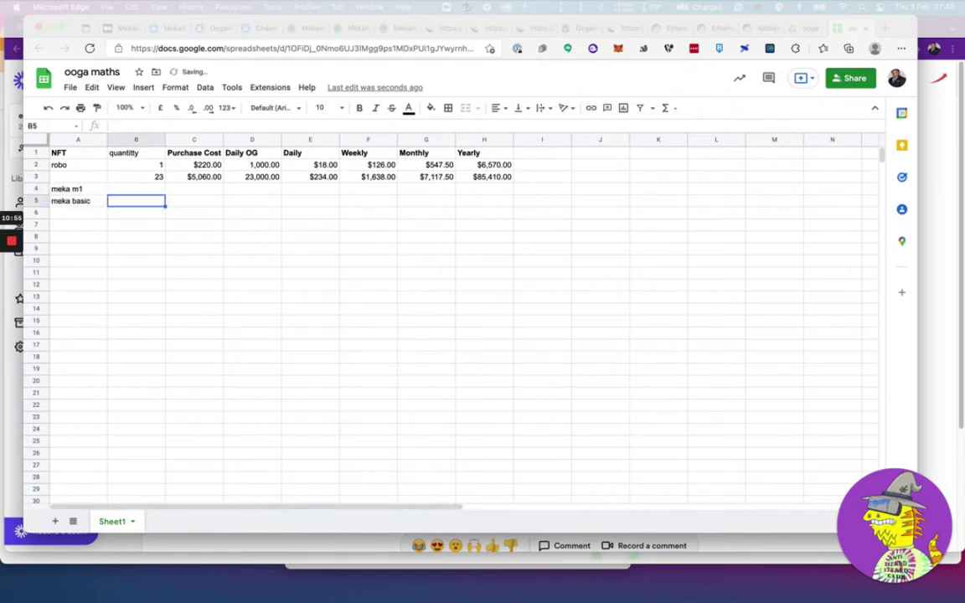
Step: Enter a quantity of 1 for both the meka m1 and meka basic rows
{"action": "key", "text": "Up"}
{"action": "type", "text": "1"}
{"action": "key", "text": "Return"}
{"action": "type", "text": "1"}
{"action": "left_click", "coordinate": [193, 189]}
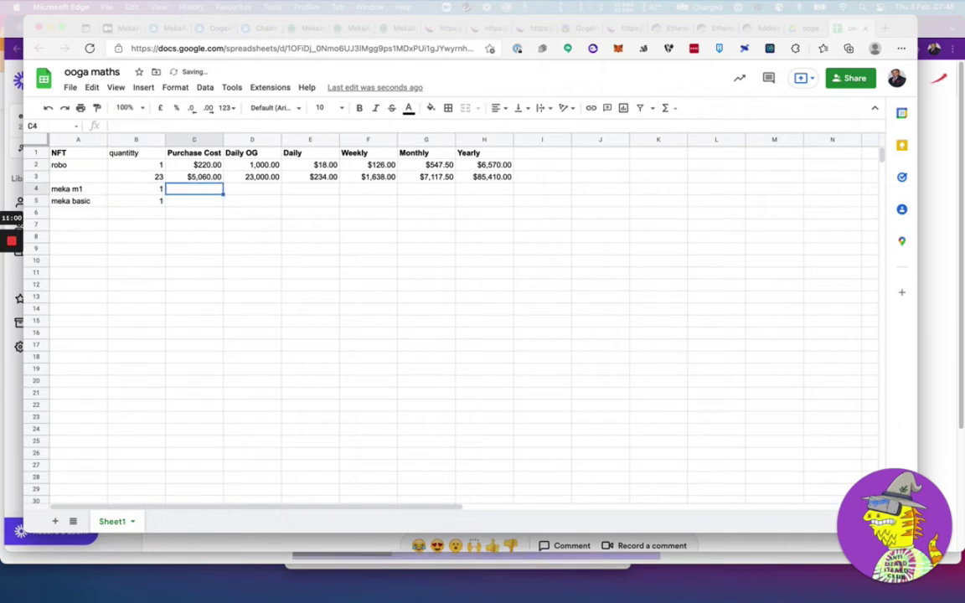
{"action": "key", "text": "Left"}
{"action": "key", "text": "Left"}
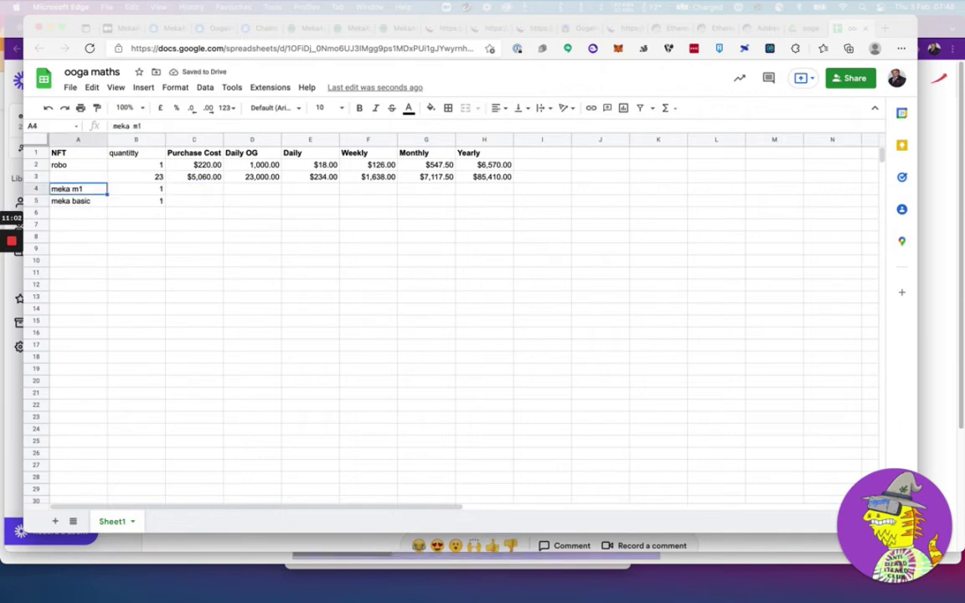
{"action": "key", "text": "Right"}
{"action": "key", "text": "Right"}
{"action": "key", "text": "Left"}
{"action": "key", "text": "Left"}
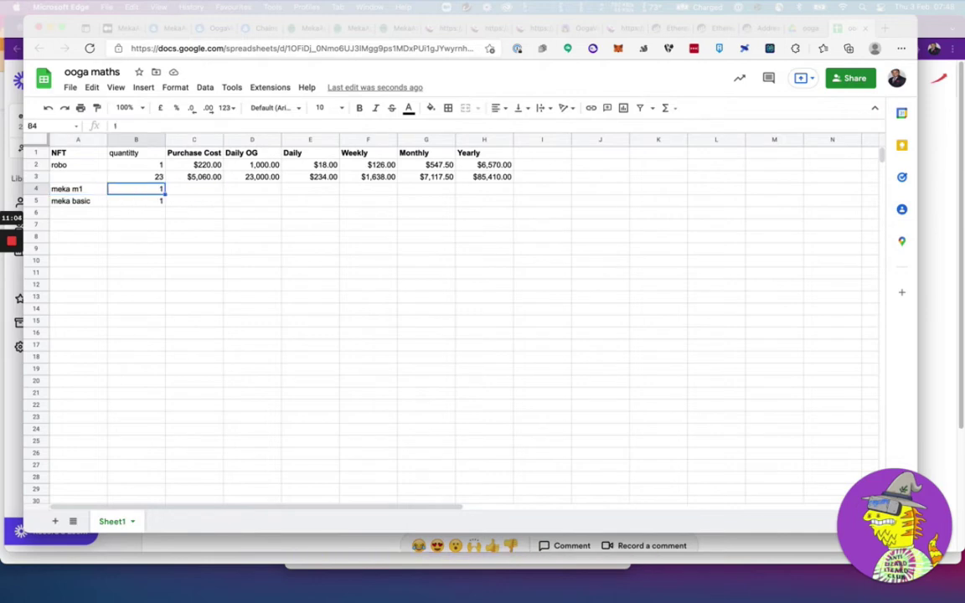
{"action": "key", "text": "Up"}
{"action": "key", "text": "Up"}
{"action": "key", "text": "Down"}
{"action": "key", "text": "Down"}
{"action": "key", "text": "Down"}
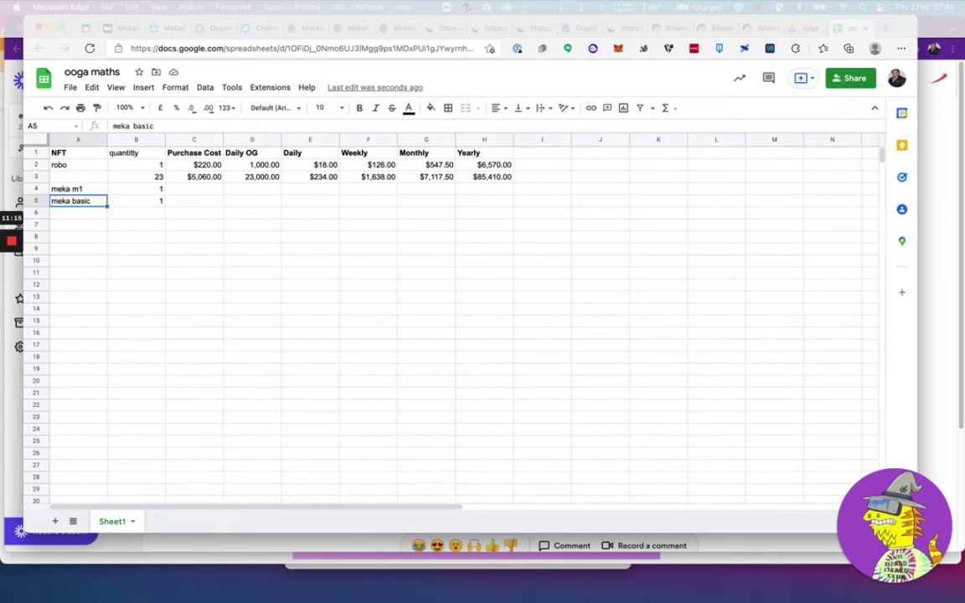
{"action": "left_click", "coordinate": [136, 201]}
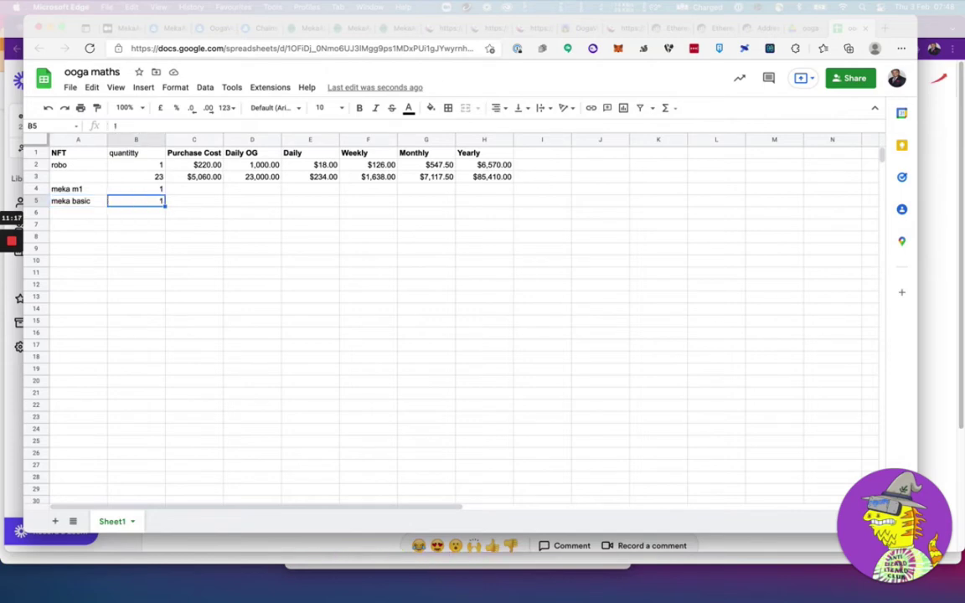
{"action": "left_click", "coordinate": [193, 200]}
{"action": "left_click", "coordinate": [193, 188]}
{"action": "left_click", "coordinate": [194, 177]}
{"action": "left_click", "coordinate": [193, 164]}
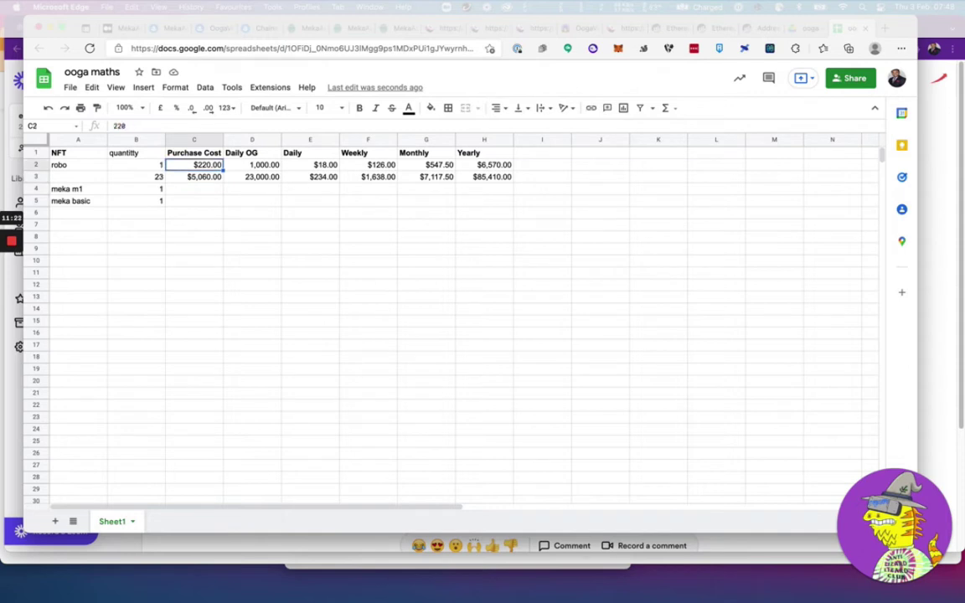
{"action": "left_click", "coordinate": [193, 176]}
{"action": "left_click", "coordinate": [193, 189]}
{"action": "left_click", "coordinate": [193, 201]}
{"action": "left_click", "coordinate": [193, 188]}
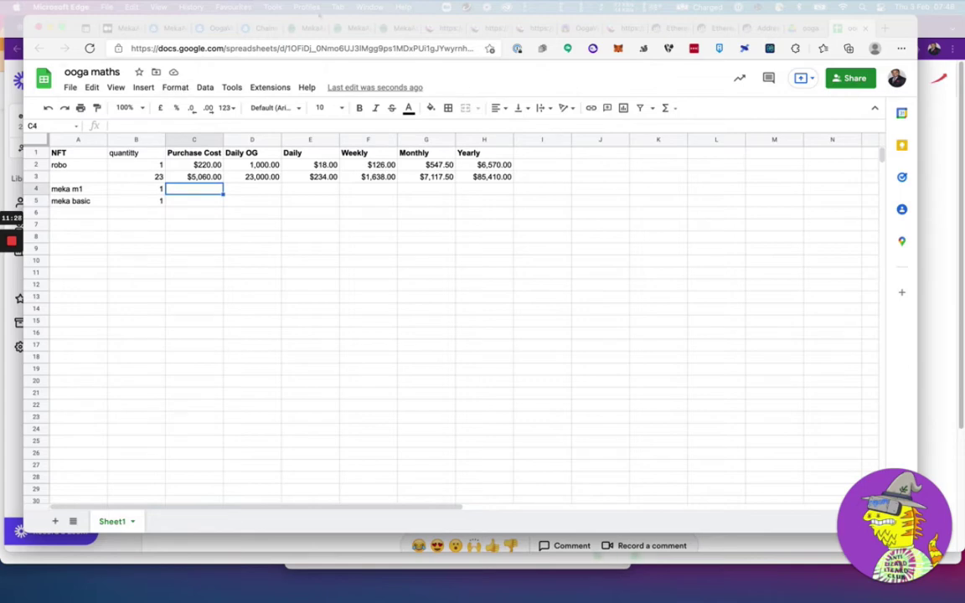
Step: Check the staked NFTs in The Factory on the MekaApes game site and return to the ooga maths sheet
{"action": "key", "text": "ctrl+shift+Tab"}
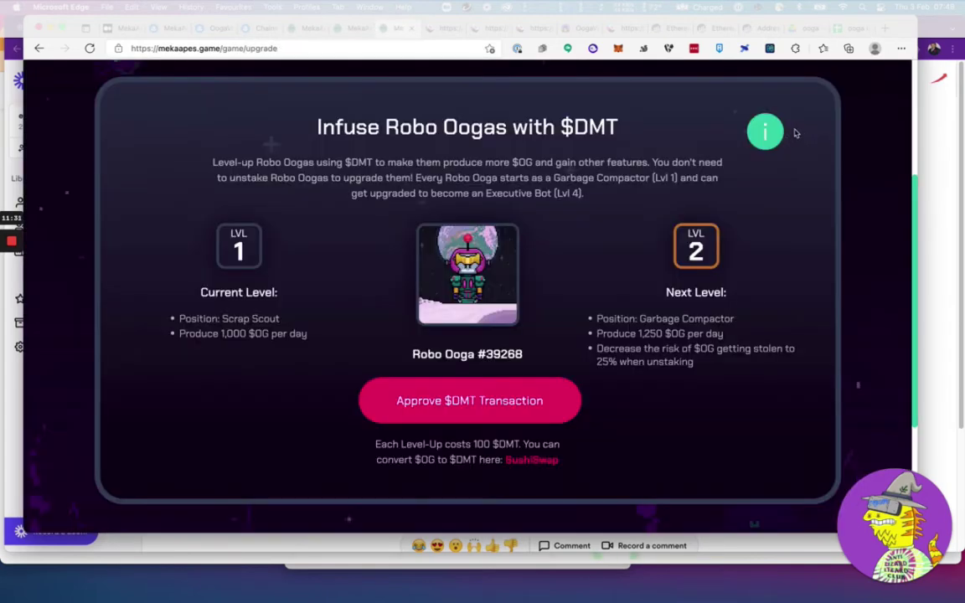
{"action": "left_click", "coordinate": [350, 28]}
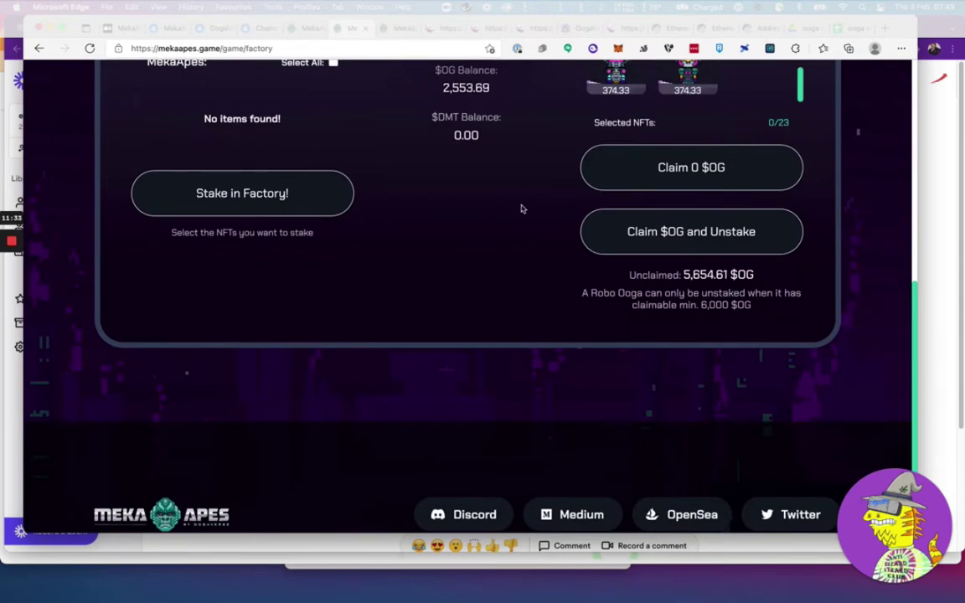
{"action": "scroll", "coordinate": [521, 208], "scroll_direction": "up", "scroll_amount": 5}
{"action": "scroll", "coordinate": [605, 282], "scroll_direction": "up", "scroll_amount": 10}
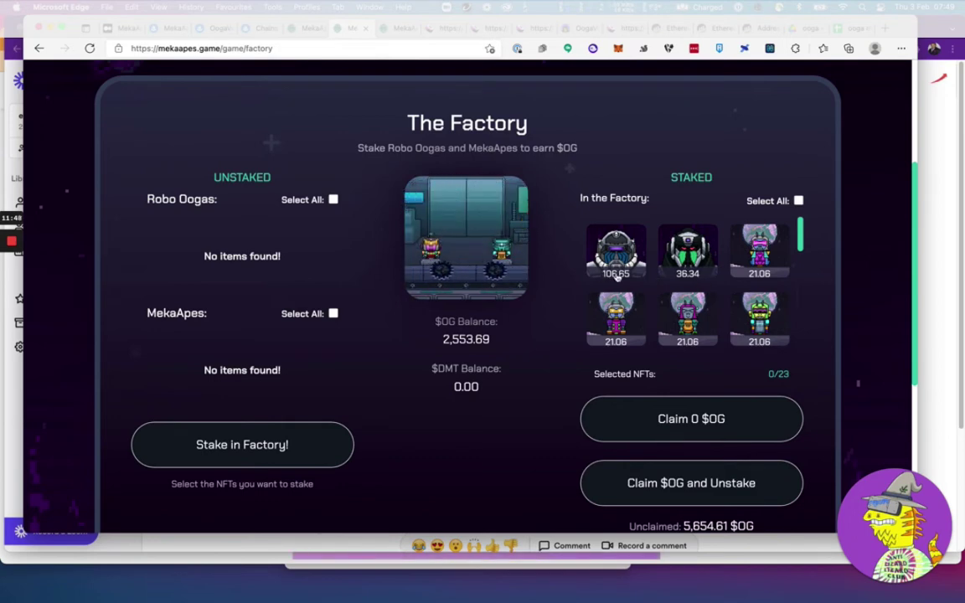
{"action": "left_click", "coordinate": [838, 28]}
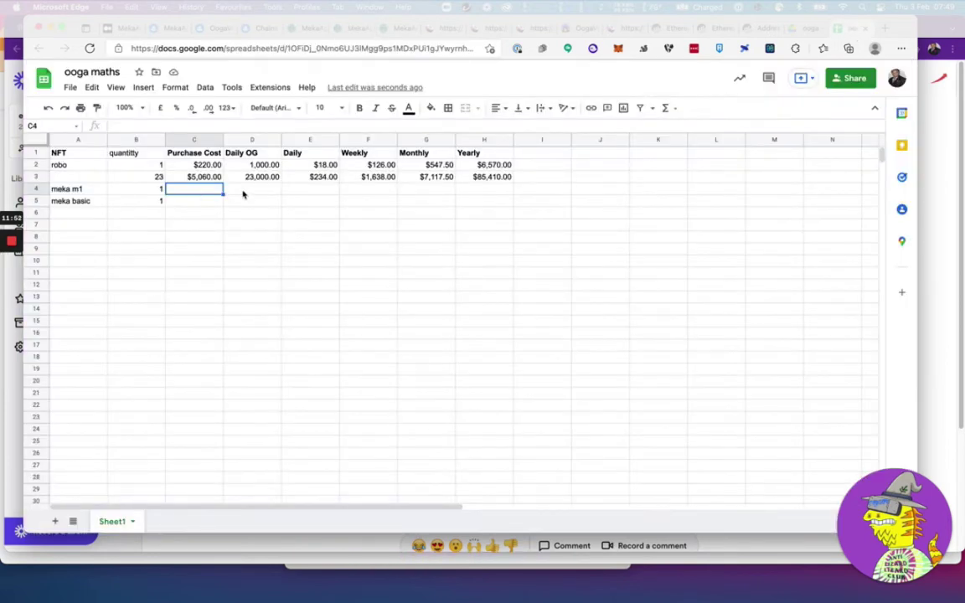
Step: Try entering the meka m1 purchase cost in C4 with a dollar sign, as $440
{"action": "type", "text": "$220"}
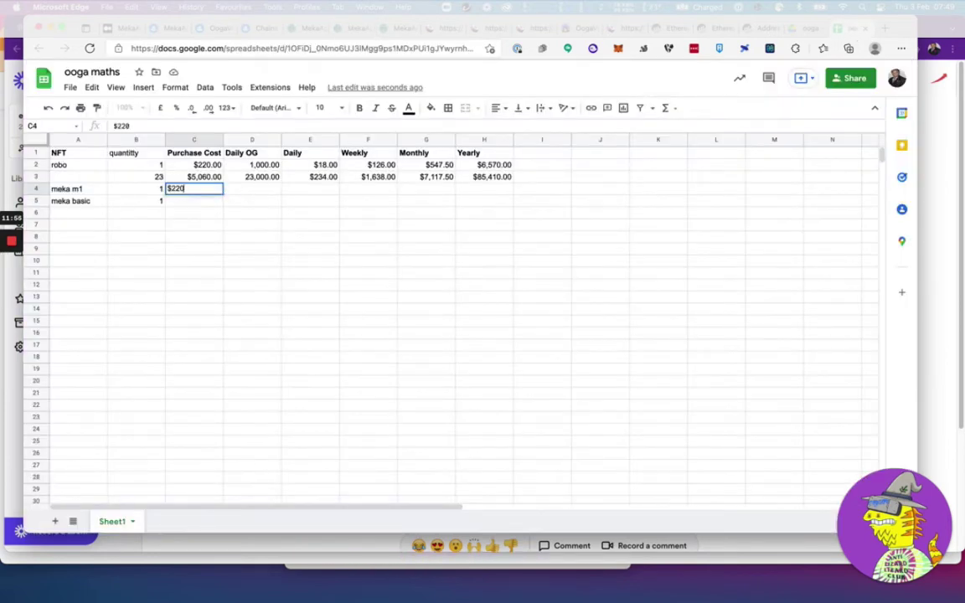
{"action": "key", "text": "Return"}
{"action": "type", "text": "$"}
{"action": "key", "text": "Up"}
{"action": "type", "text": "$440"}
{"action": "key", "text": "Return"}
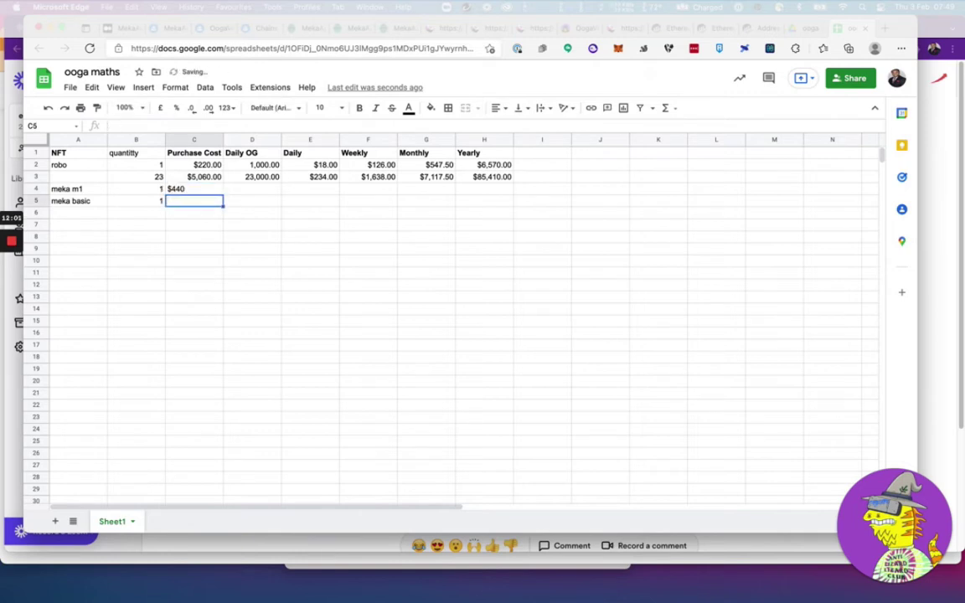
Step: Enter the purchase costs as plain numbers, 440 for meka m1 and 220 for meka basic
{"action": "key", "text": "Up"}
{"action": "type", "text": "440"}
{"action": "key", "text": "Return"}
{"action": "type", "text": "220"}
{"action": "key", "text": "Return"}
Step: Apply the US Dollar number format to the whole Purchase Cost column
{"action": "left_click", "coordinate": [195, 140]}
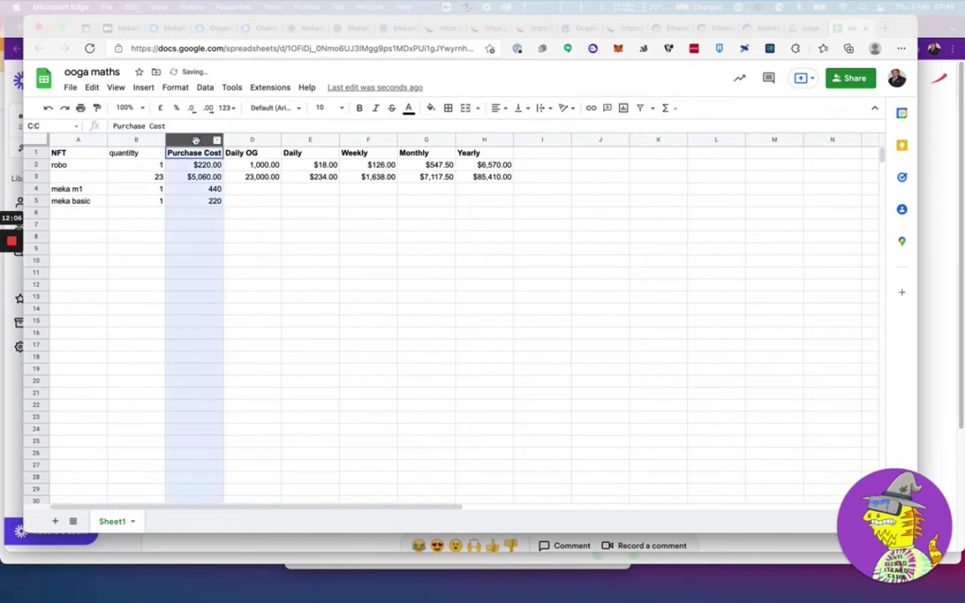
{"action": "left_click", "coordinate": [199, 165]}
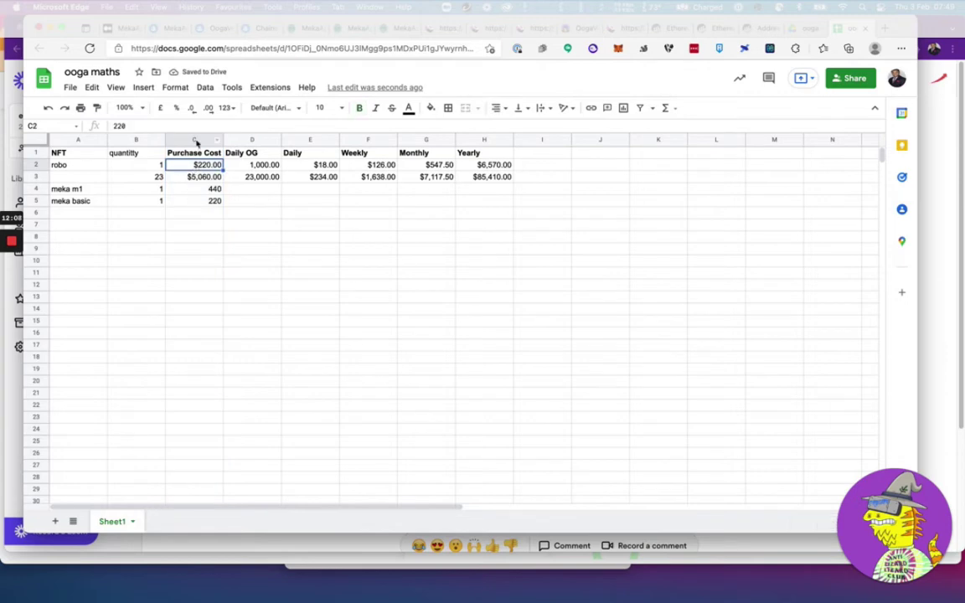
{"action": "left_click", "coordinate": [195, 140]}
{"action": "left_click", "coordinate": [175, 87]}
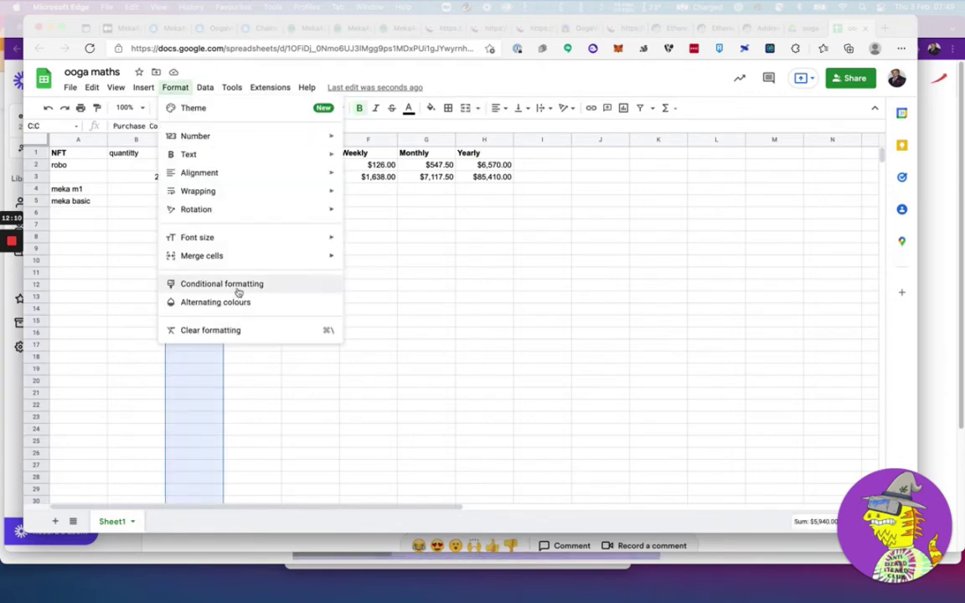
{"action": "mouse_move", "coordinate": [286, 140]}
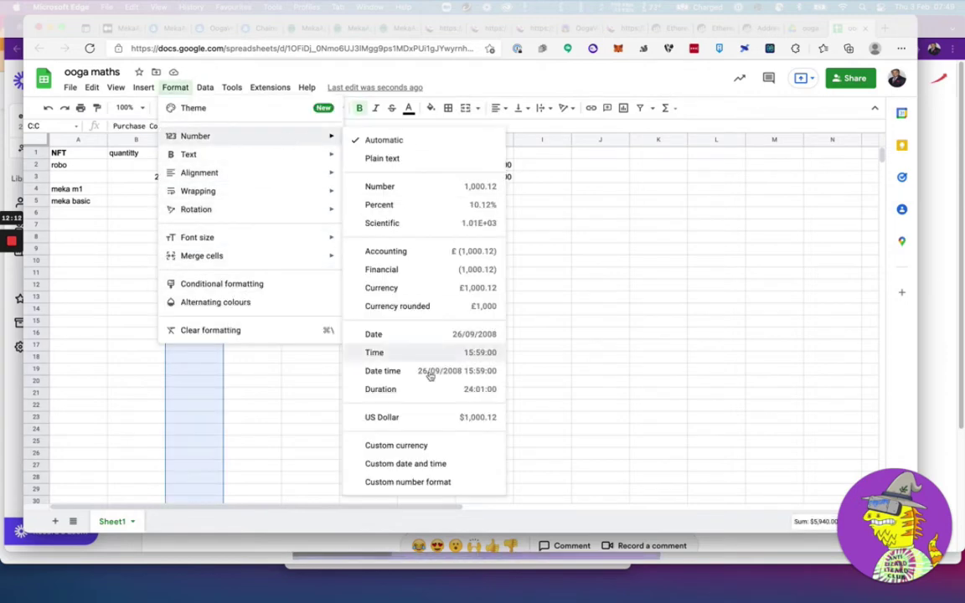
{"action": "left_click", "coordinate": [424, 418]}
{"action": "left_click", "coordinate": [307, 206]}
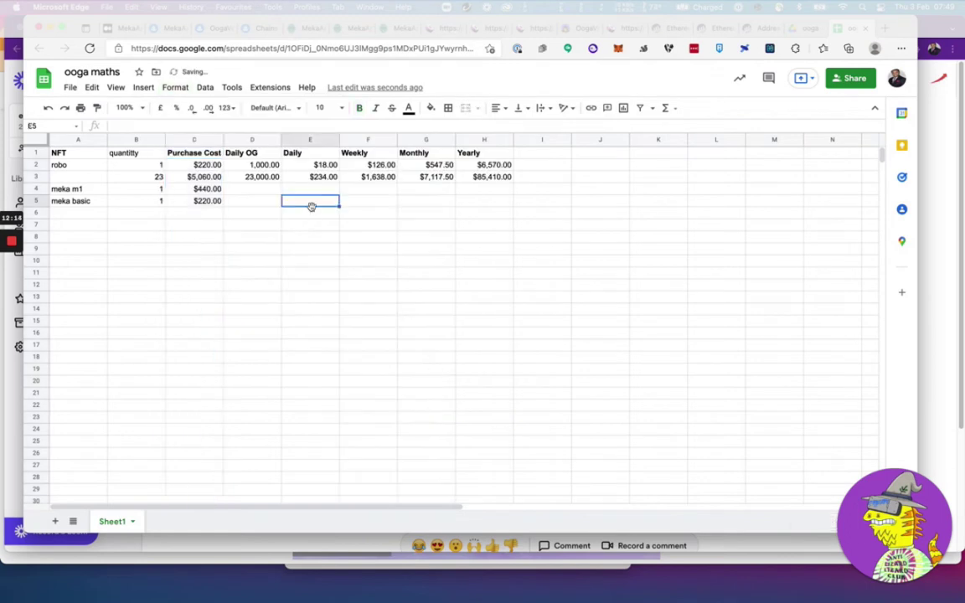
Step: Enter a Daily OG of 2000 for both the meka m1 and meka basic rows
{"action": "left_click", "coordinate": [250, 189]}
{"action": "type", "text": "2000"}
{"action": "key", "text": "Return"}
{"action": "type", "text": "2000"}
{"action": "key", "text": "Return"}
Step: Try filling the Daily formula from E3 down through E5 for the two meka rows
{"action": "key", "text": "Up"}
{"action": "key", "text": "Right"}
{"action": "key", "text": "Up"}
{"action": "key", "text": "Up"}
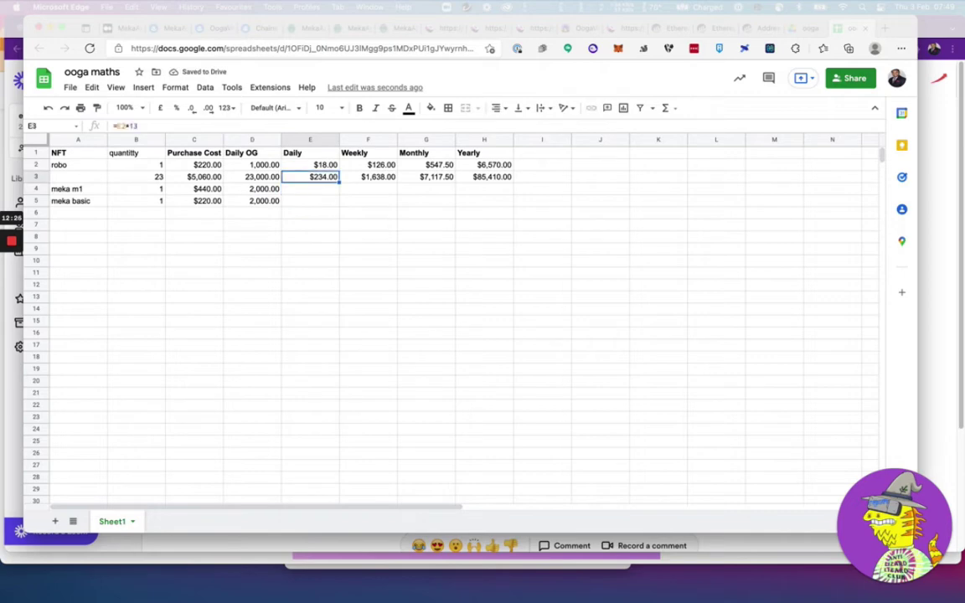
{"action": "left_click_drag", "start_coordinate": [339, 181], "coordinate": [340, 206]}
{"action": "left_click", "coordinate": [358, 240]}
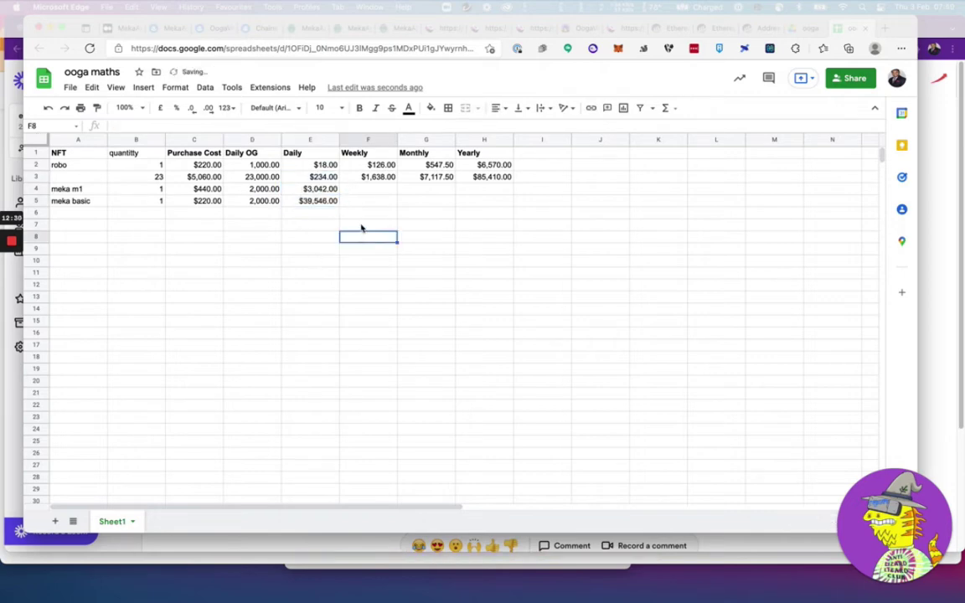
Step: Calculate the Daily earnings of both meka rows with =D4*0.18 in E4 and =D5*0.18 in E5
{"action": "left_click", "coordinate": [330, 191]}
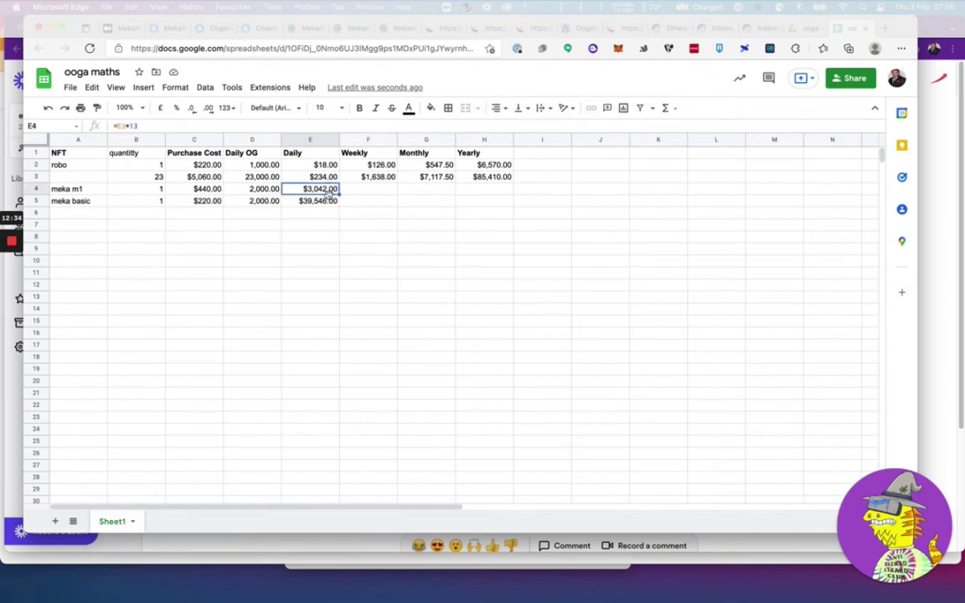
{"action": "type", "text": "=D4"}
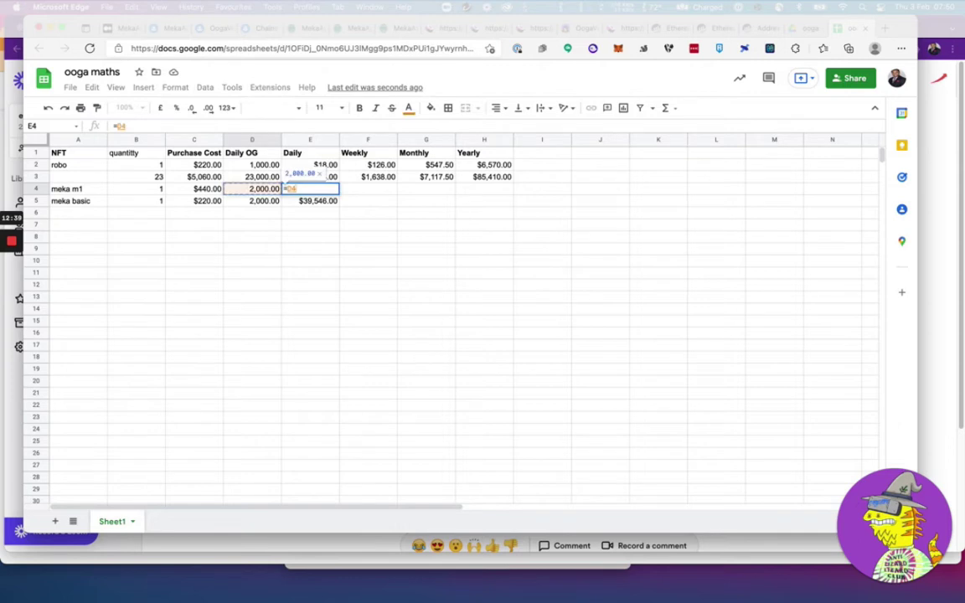
{"action": "type", "text": "*0."}
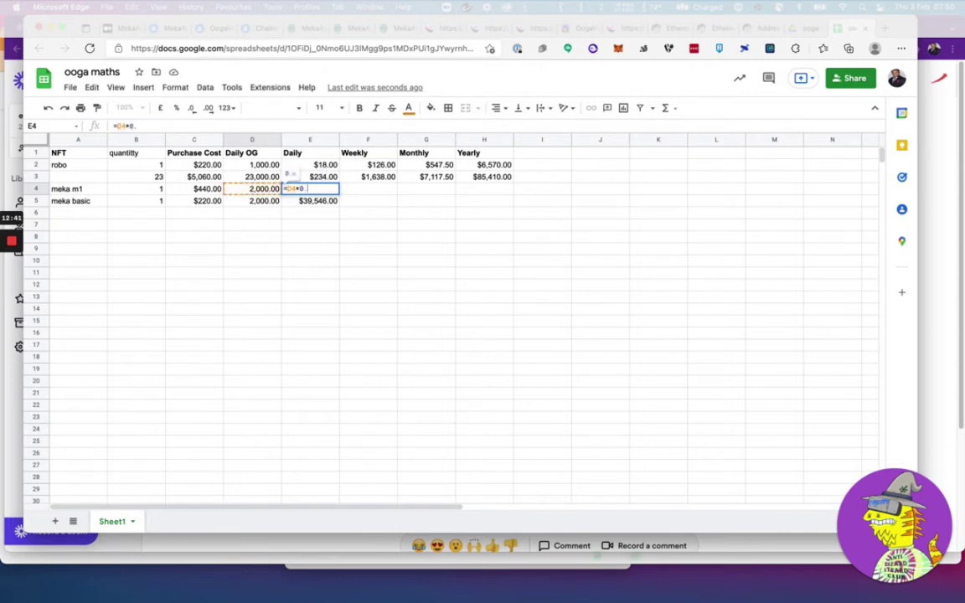
{"action": "type", "text": "18"}
{"action": "key", "text": "Return"}
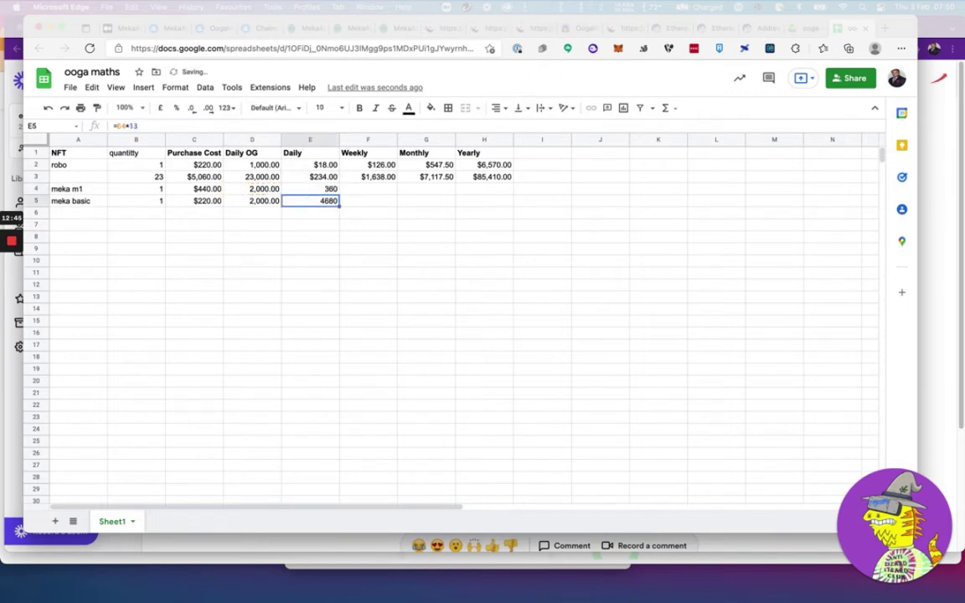
{"action": "type", "text": "=D5"}
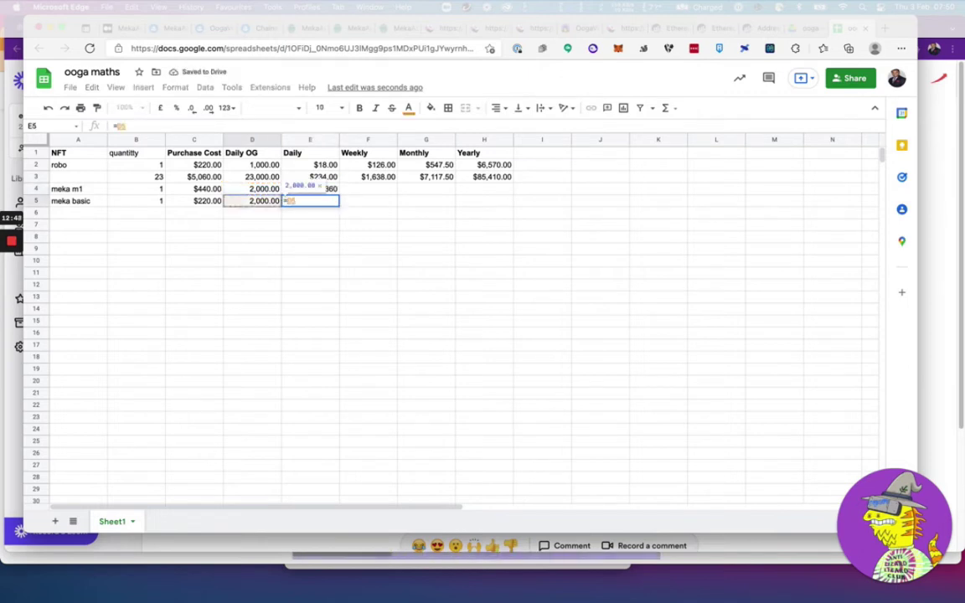
{"action": "type", "text": "*0.18"}
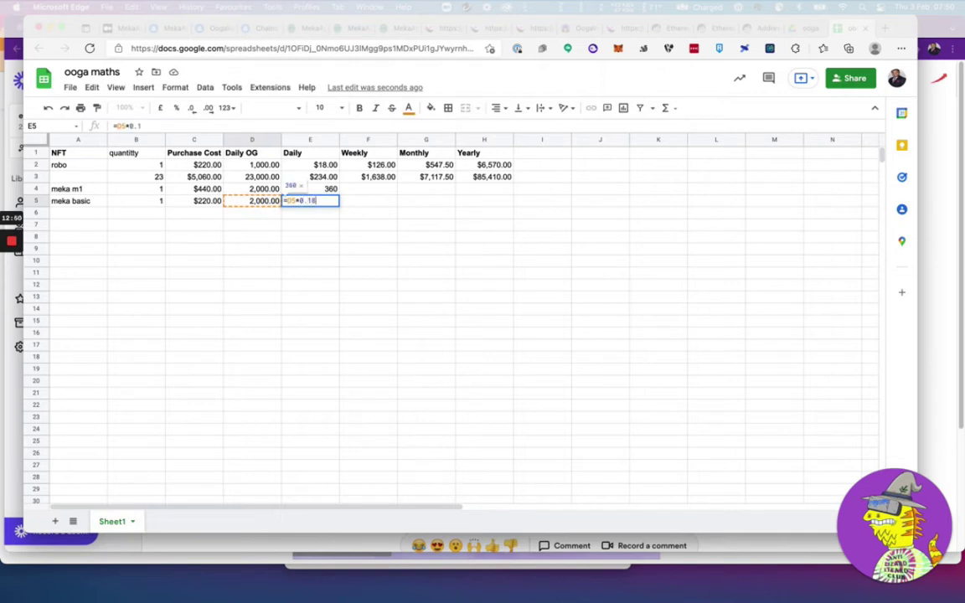
{"action": "key", "text": "Return"}
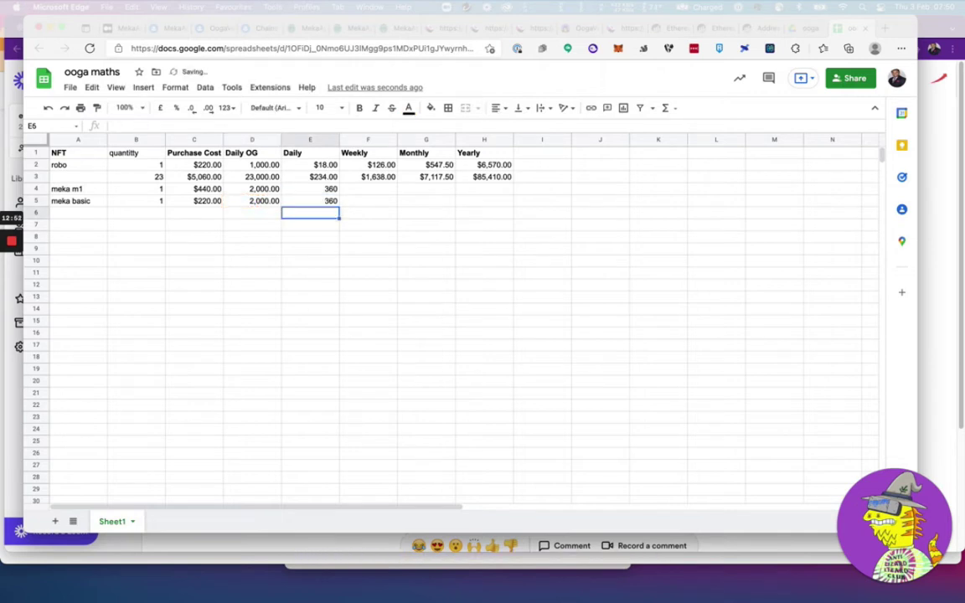
Step: Apply the US Dollar number format to the whole Daily column
{"action": "key", "text": "Up"}
{"action": "key", "text": "Right"}
{"action": "key", "text": "Up"}
{"action": "key", "text": "Left"}
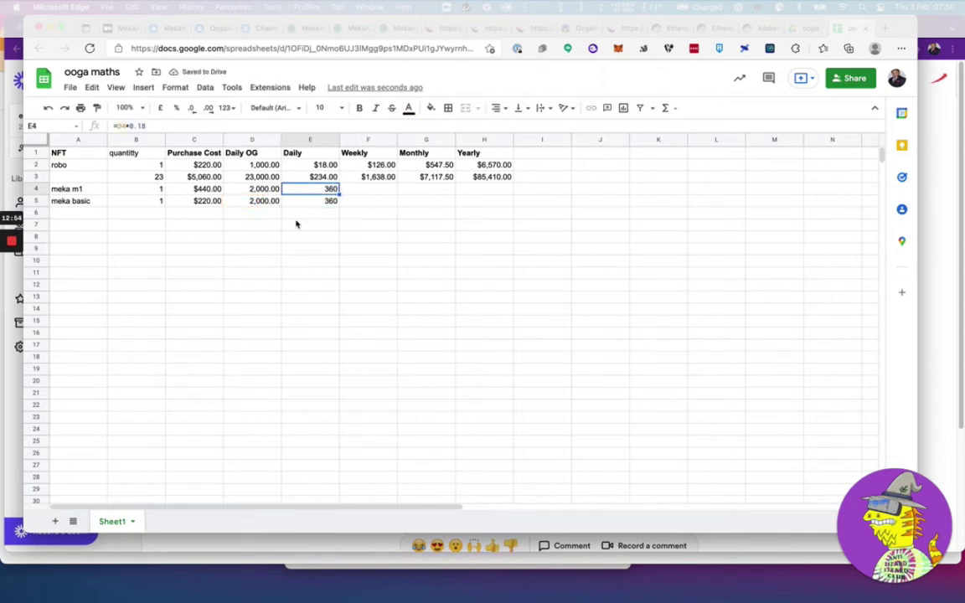
{"action": "left_click", "coordinate": [311, 139]}
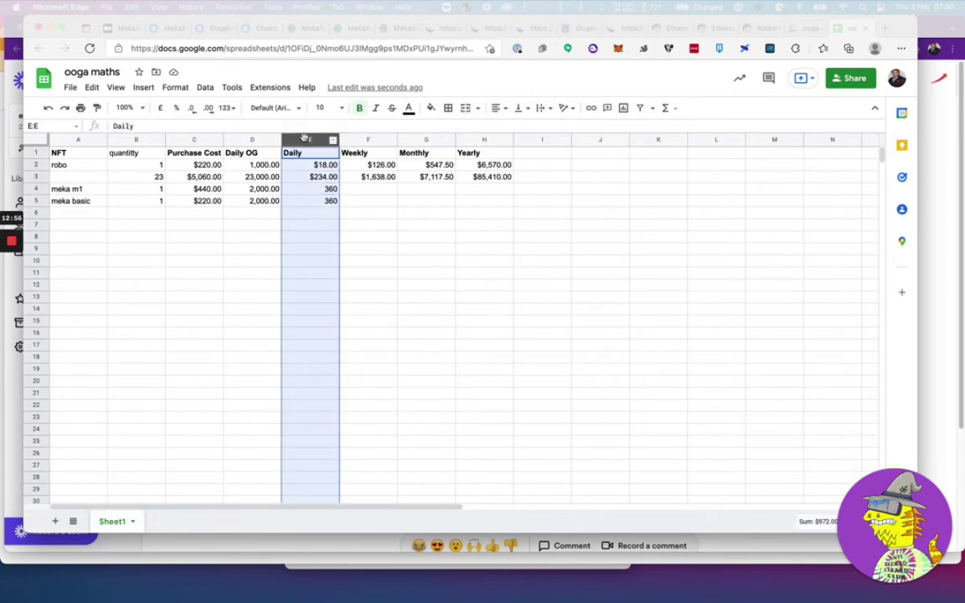
{"action": "left_click", "coordinate": [176, 86]}
{"action": "mouse_move", "coordinate": [244, 146]}
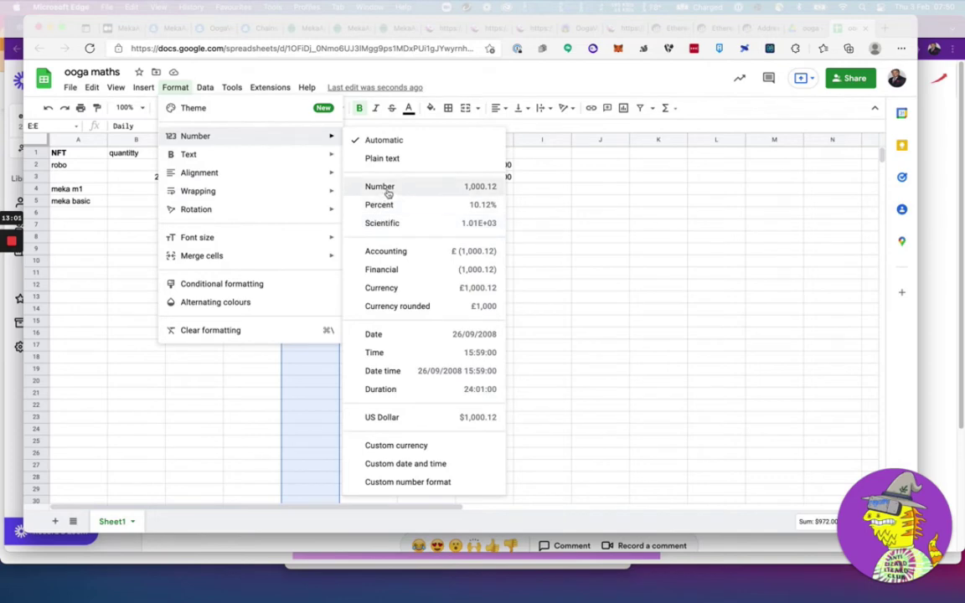
{"action": "left_click", "coordinate": [395, 417]}
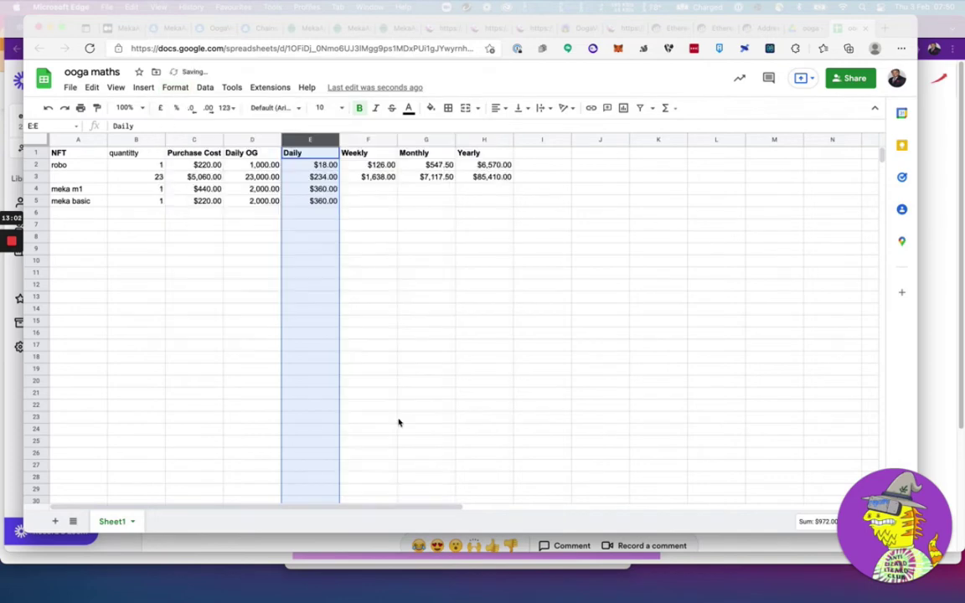
Step: Try filling the Weekly formula from F3 down through F5 for the two meka rows
{"action": "left_click", "coordinate": [369, 190]}
{"action": "key", "text": "Up"}
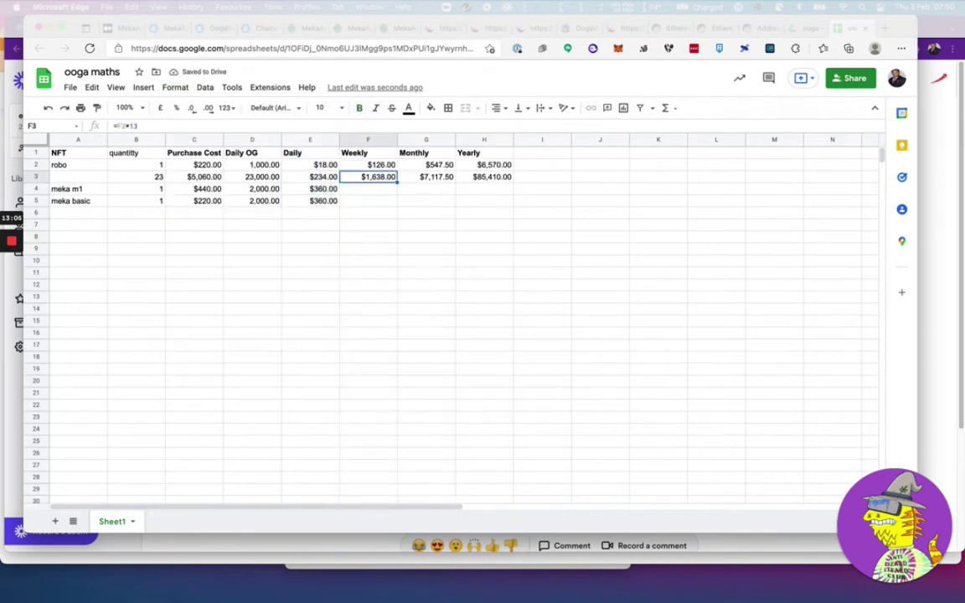
{"action": "left_click_drag", "start_coordinate": [395, 183], "coordinate": [395, 203]}
Step: Calculate the Weekly earnings of both meka rows with =E4*7 in F4 and =E5*7 in F5
{"action": "left_click", "coordinate": [381, 192]}
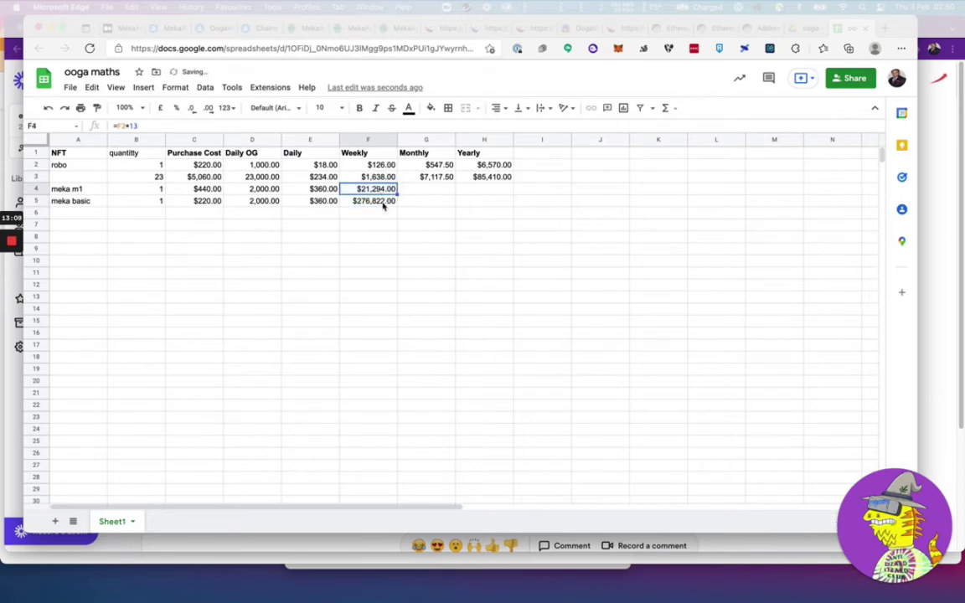
{"action": "type", "text": "=E4"}
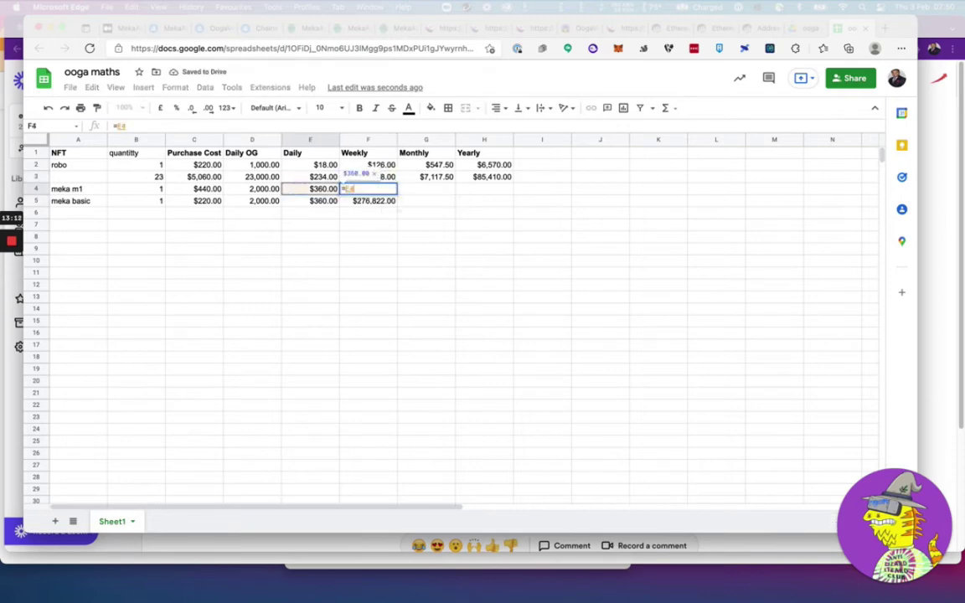
{"action": "type", "text": "*"}
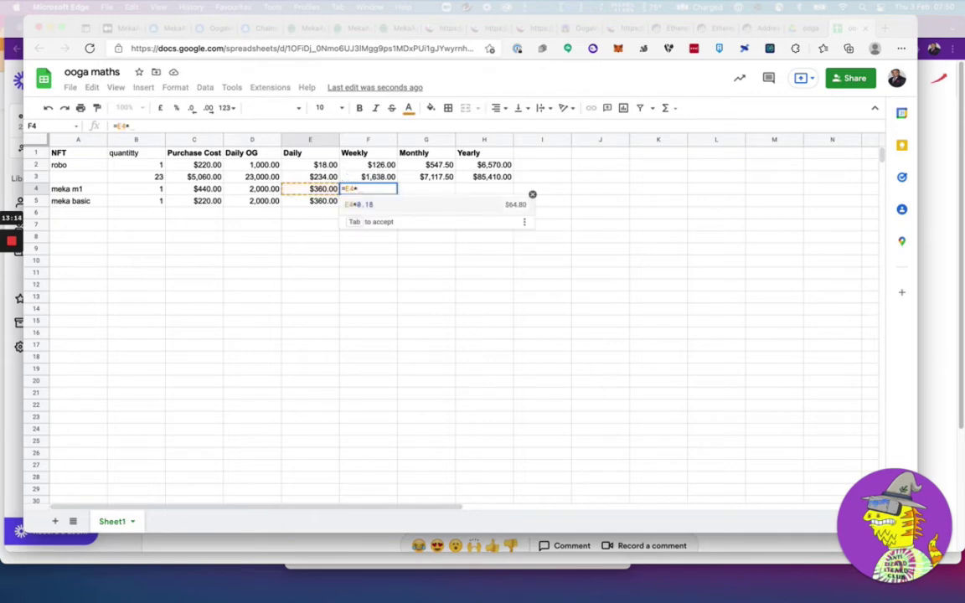
{"action": "type", "text": "7"}
{"action": "key", "text": "Return"}
{"action": "type", "text": "=E5"}
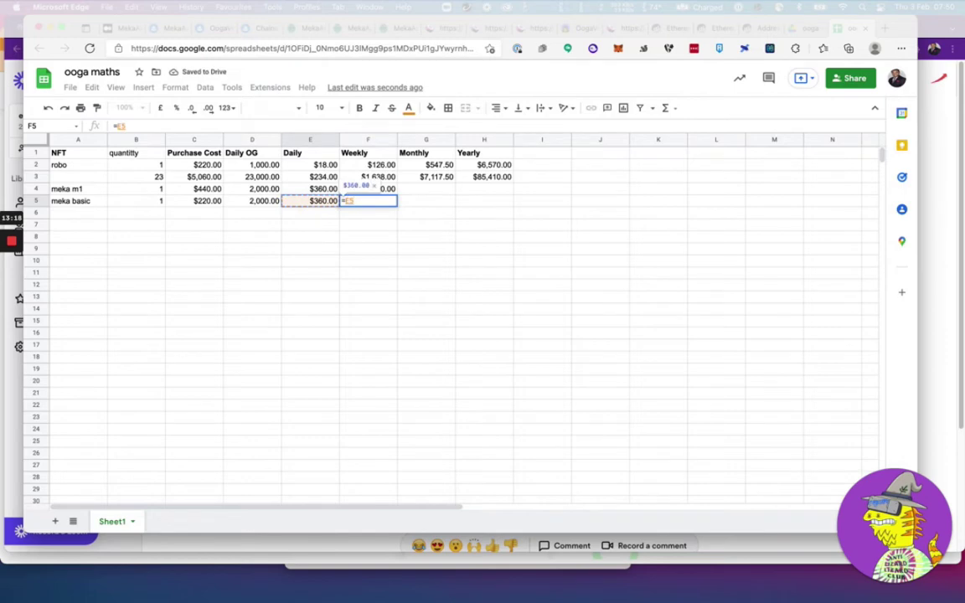
{"action": "type", "text": "*7"}
{"action": "key", "text": "Return"}
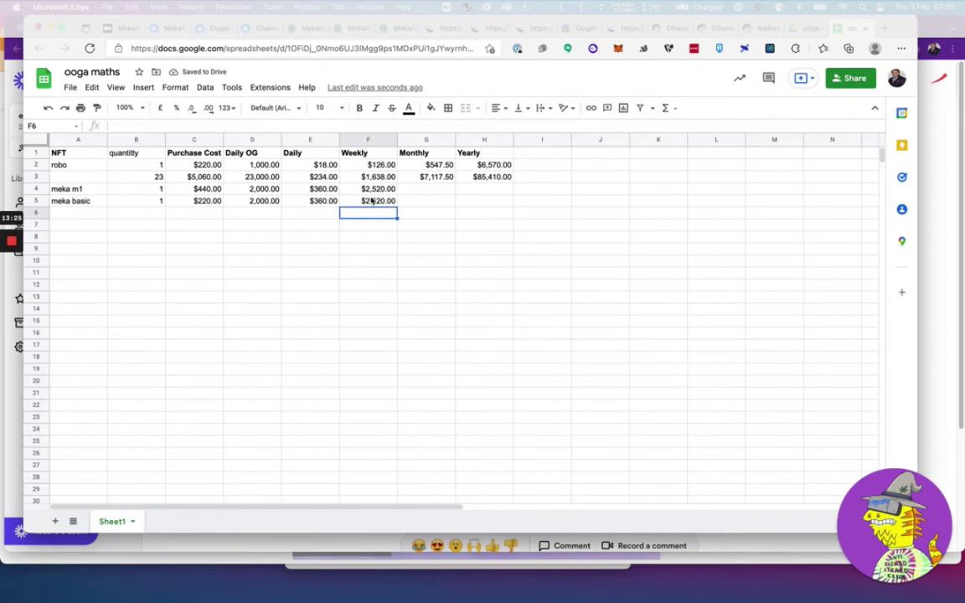
Step: Correct the $OG price multiplier to 0.018 in the Daily formulas of the meka m1 and meka basic rows
{"action": "left_click", "coordinate": [319, 179]}
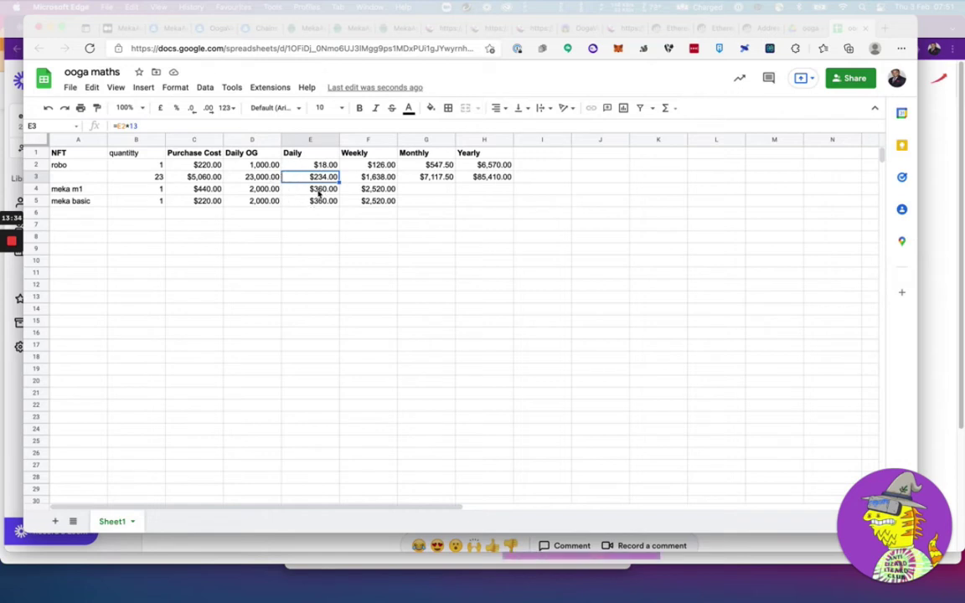
{"action": "left_click", "coordinate": [317, 190]}
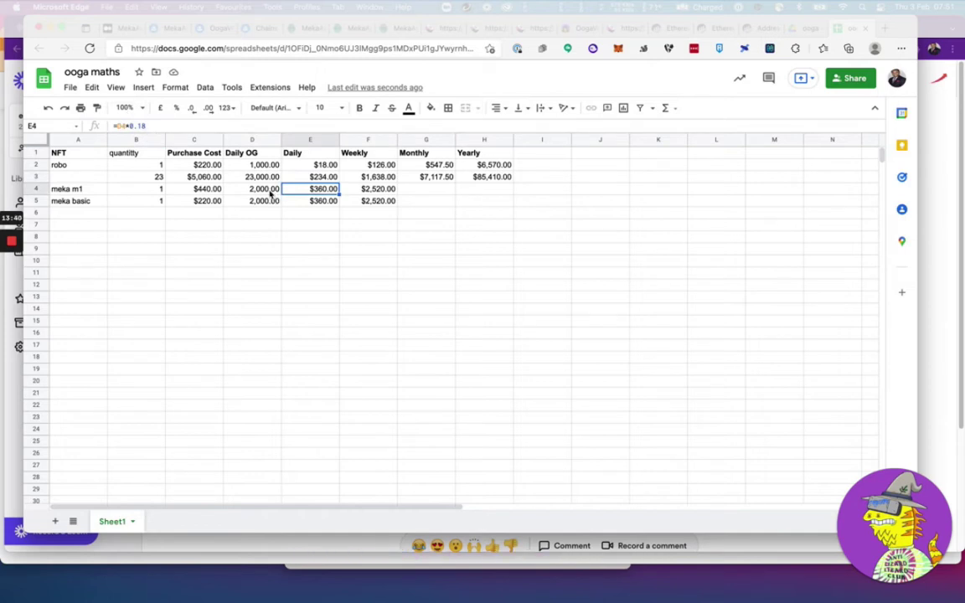
{"action": "left_click", "coordinate": [138, 124]}
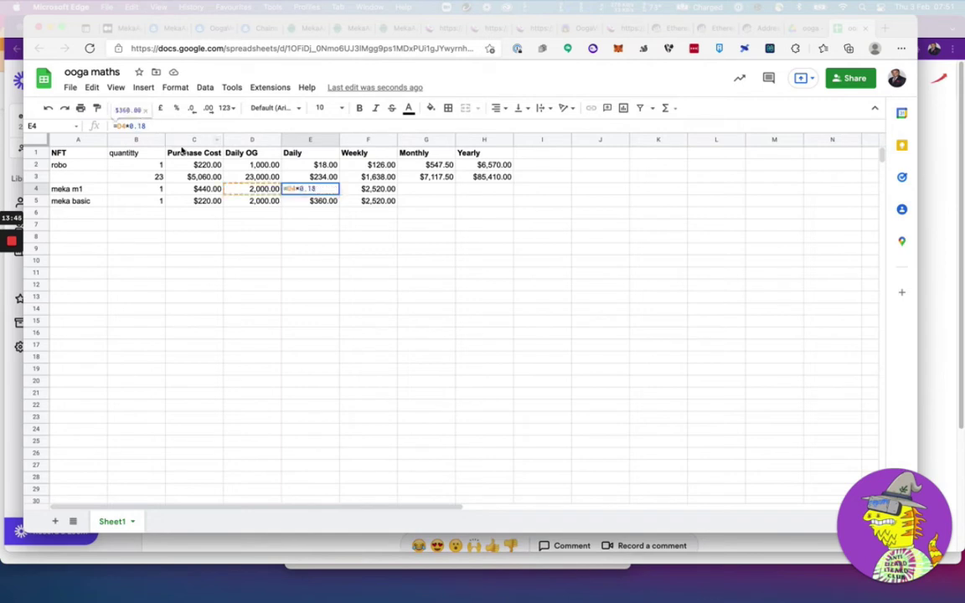
{"action": "left_click", "coordinate": [138, 125]}
{"action": "type", "text": "0"}
{"action": "key", "text": "Return"}
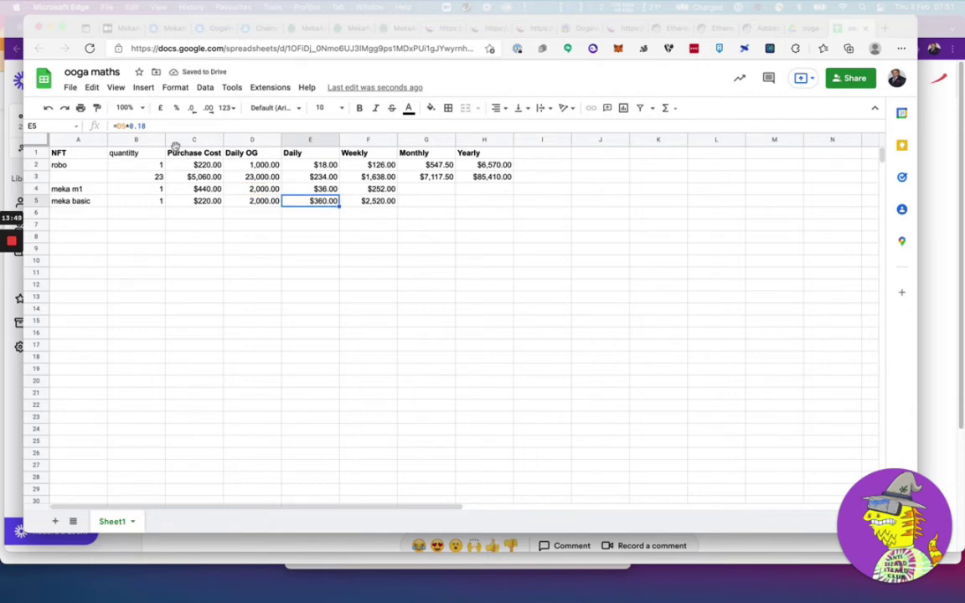
{"action": "left_click", "coordinate": [138, 126]}
{"action": "type", "text": "0"}
{"action": "key", "text": "Return"}
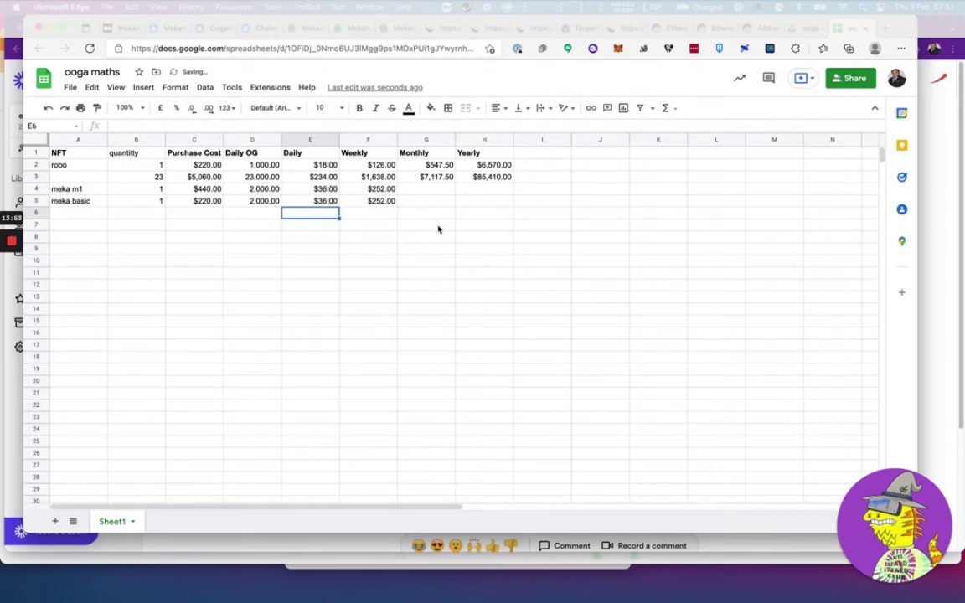
Step: Copy the robo label from A2 into A3 for the row with quantity 23
{"action": "left_click", "coordinate": [325, 190]}
{"action": "left_click", "coordinate": [318, 177]}
{"action": "left_click", "coordinate": [62, 167]}
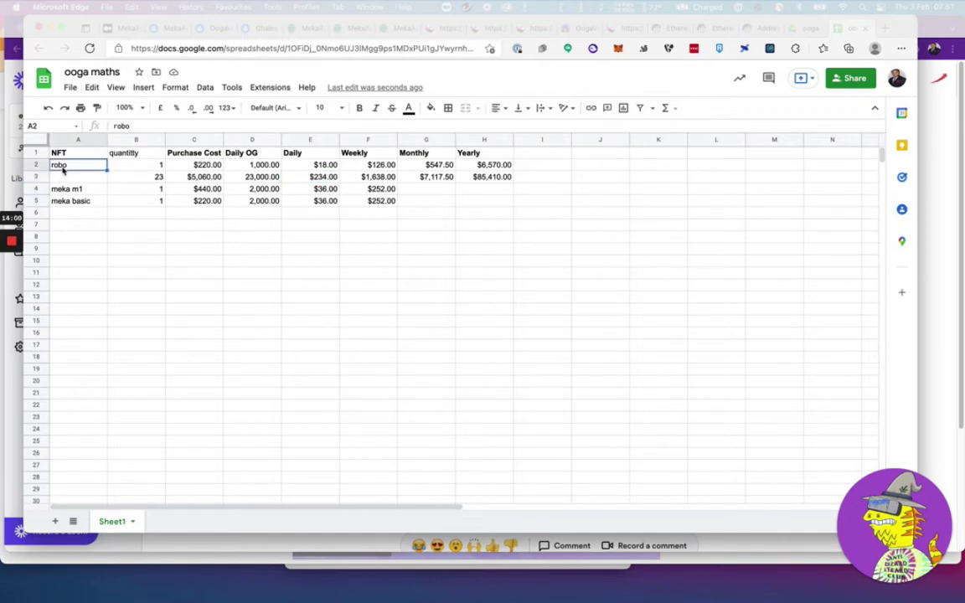
{"action": "key", "text": "ctrl+c"}
{"action": "key", "text": "Down"}
{"action": "key", "text": "ctrl+v"}
{"action": "key", "text": "Up"}
Step: Try deleting the robo row with quantity 1 and undo the deletion
{"action": "left_click", "coordinate": [37, 166]}
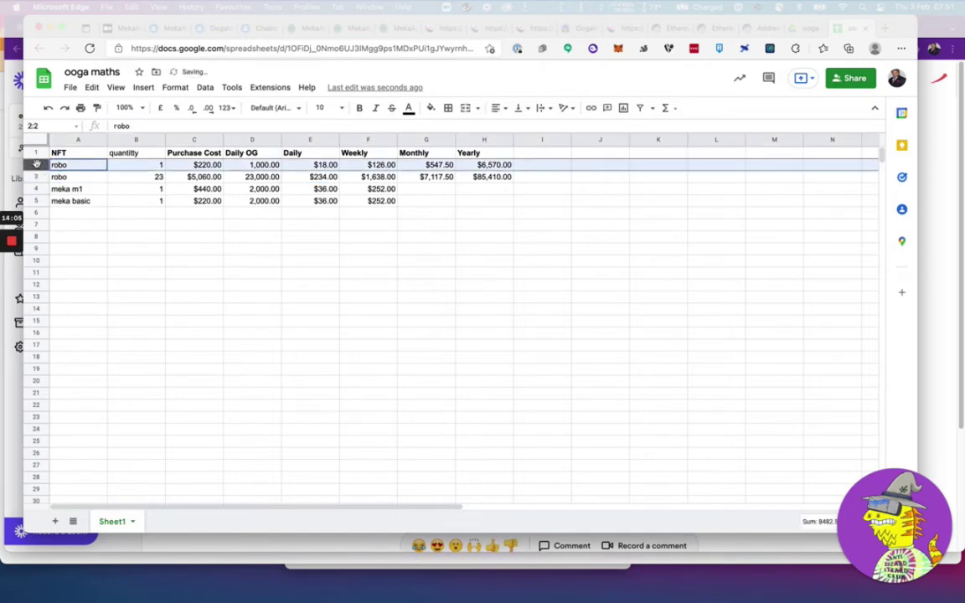
{"action": "right_click", "coordinate": [36, 166]}
{"action": "left_click", "coordinate": [77, 297]}
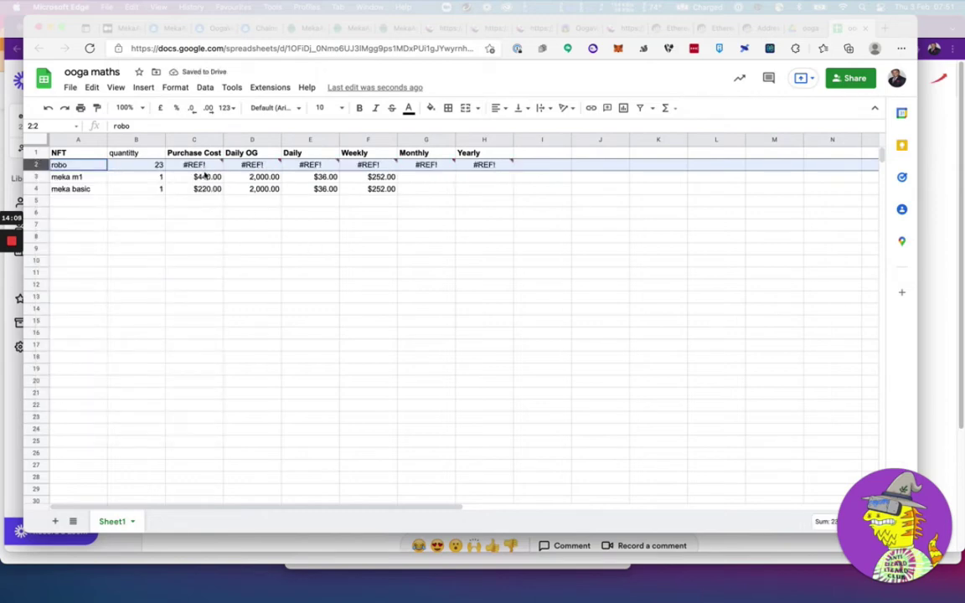
{"action": "mouse_move", "coordinate": [202, 166]}
{"action": "key", "text": "super+z"}
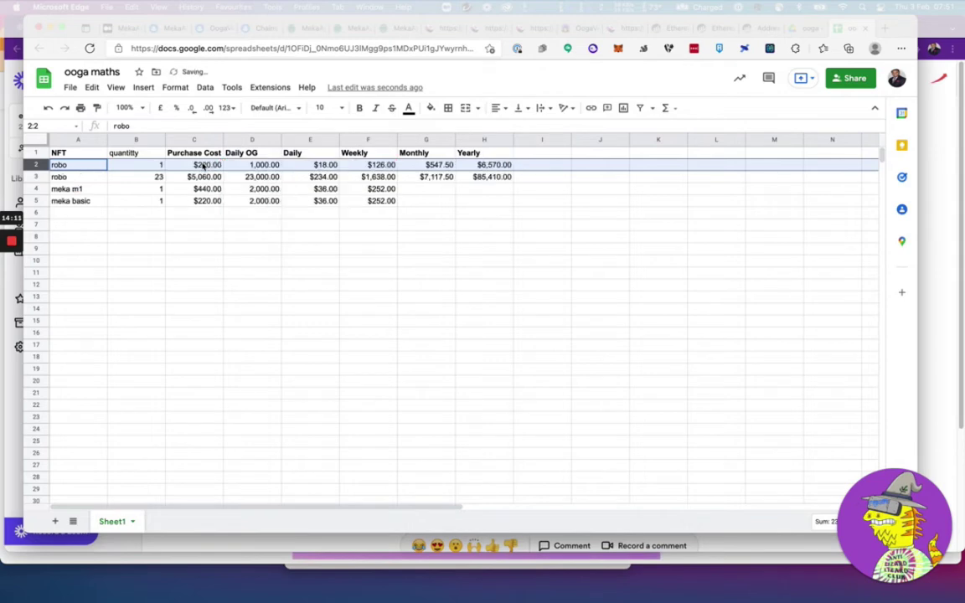
Step: Set the first robo row's quantity to 23 and calculate its Purchase Cost with =220*B2 in C2
{"action": "left_click", "coordinate": [142, 164]}
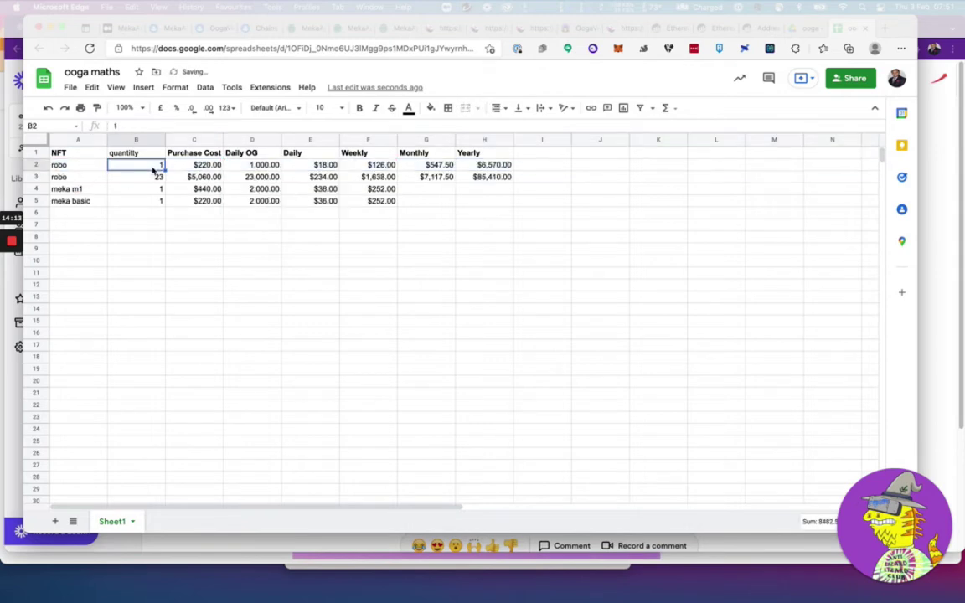
{"action": "type", "text": "23"}
{"action": "key", "text": "Return"}
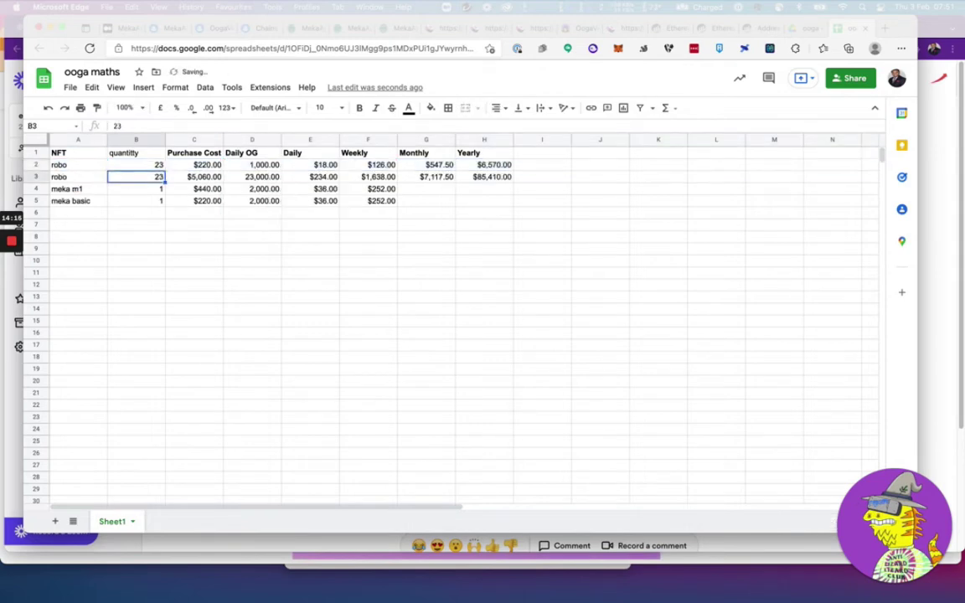
{"action": "key", "text": "Up"}
{"action": "key", "text": "Right"}
{"action": "type", "text": "="}
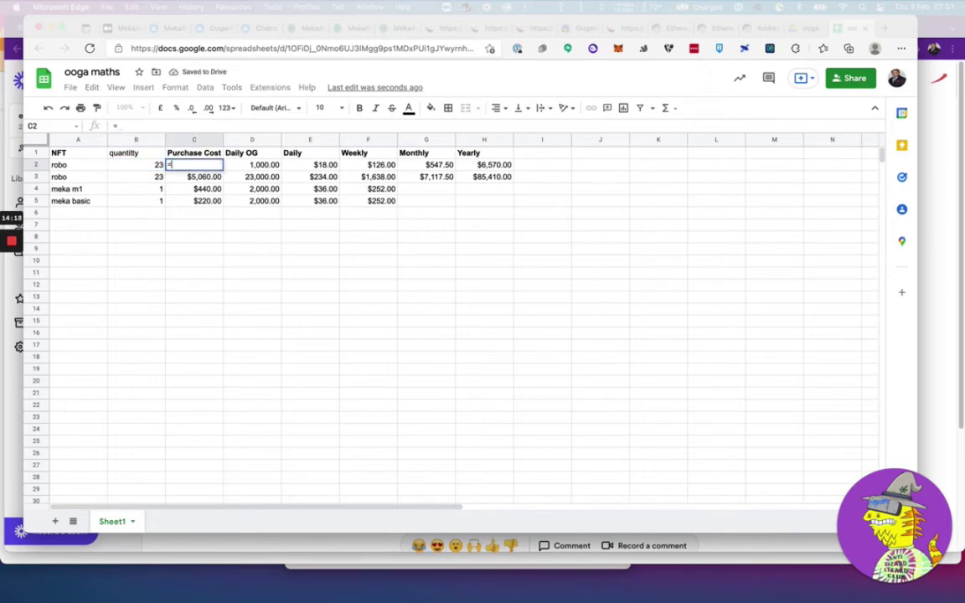
{"action": "type", "text": "220*B2"}
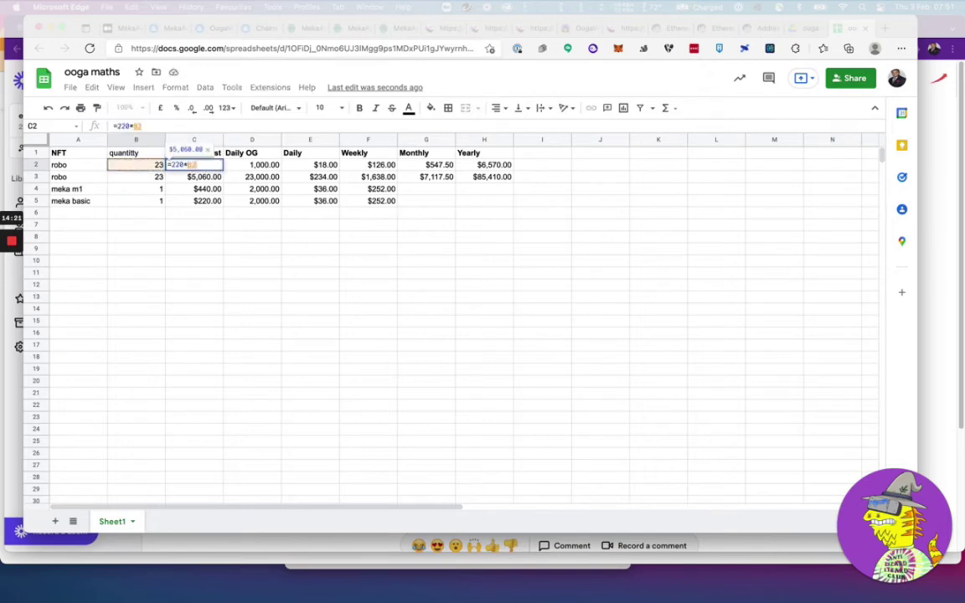
{"action": "key", "text": "Return"}
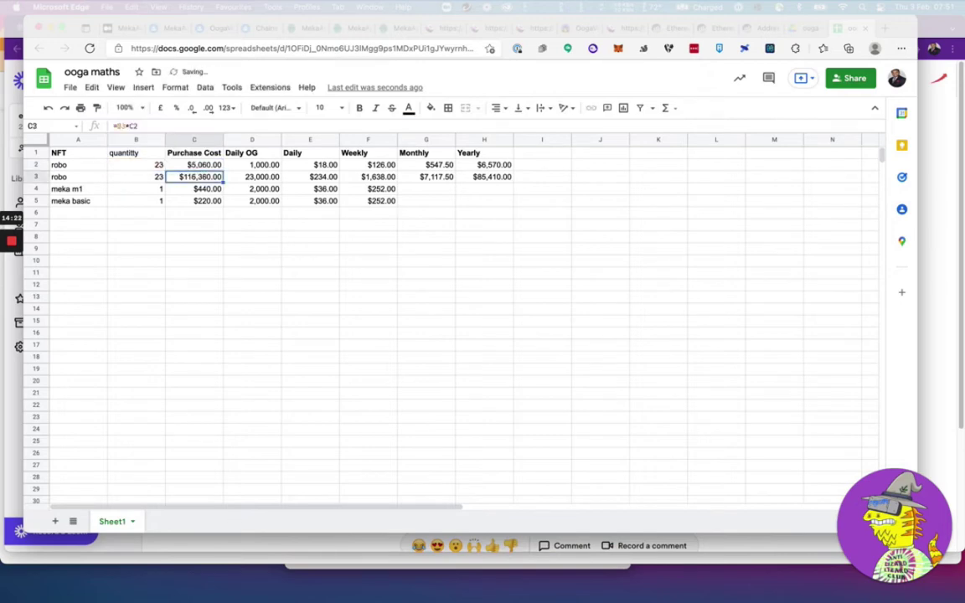
Step: Delete the duplicate robo row, row 3
{"action": "left_click", "coordinate": [33, 176]}
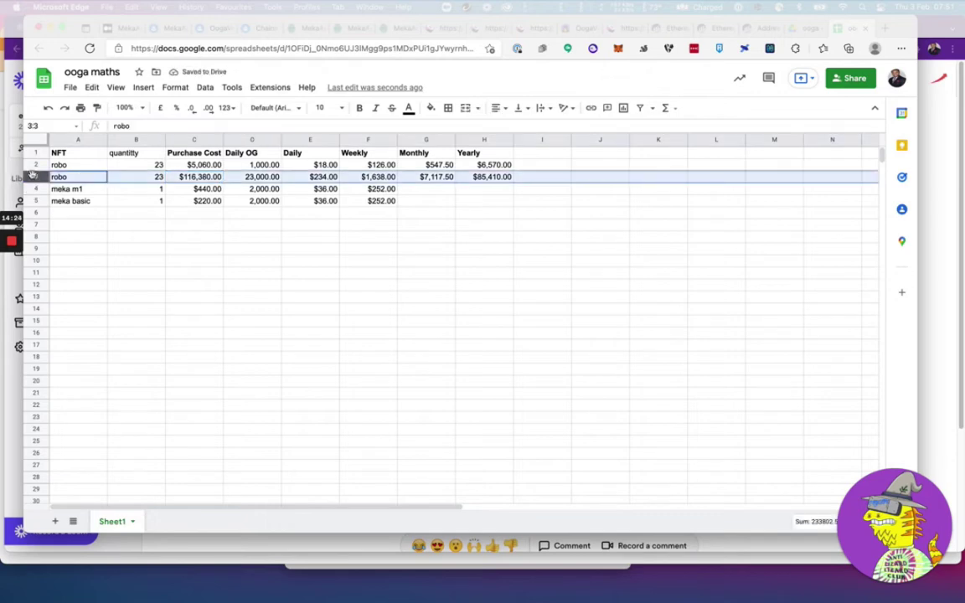
{"action": "right_click", "coordinate": [32, 174]}
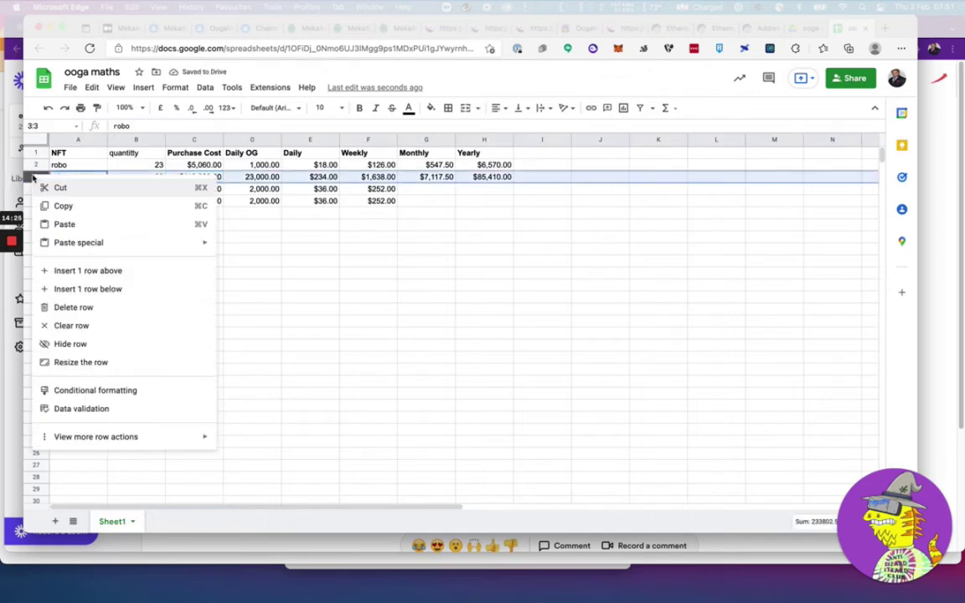
{"action": "left_click", "coordinate": [74, 307]}
Step: Calculate the robo row's Daily OG from its quantity with =1000*B2 in D2
{"action": "left_click", "coordinate": [260, 165]}
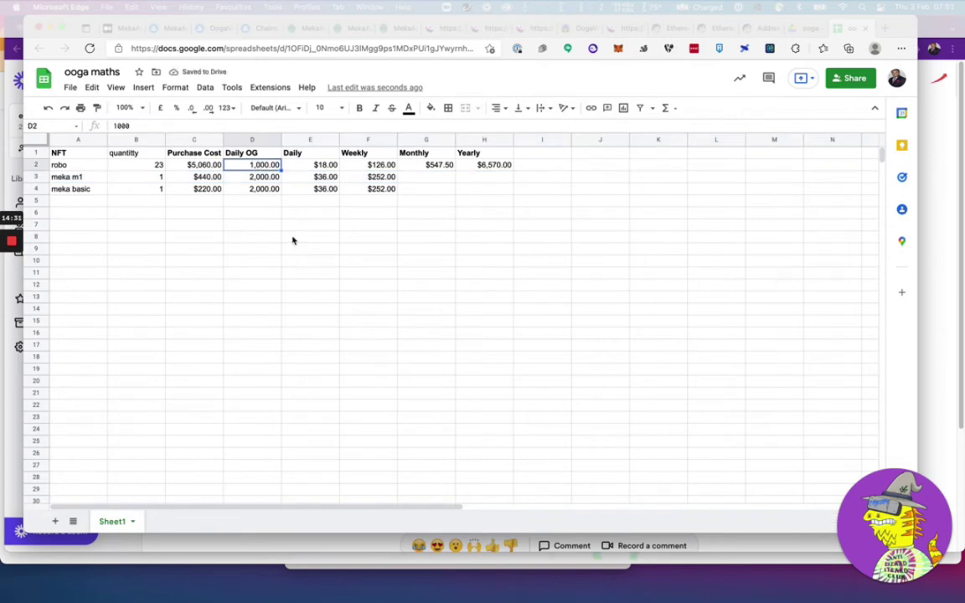
{"action": "type", "text": "=1000"}
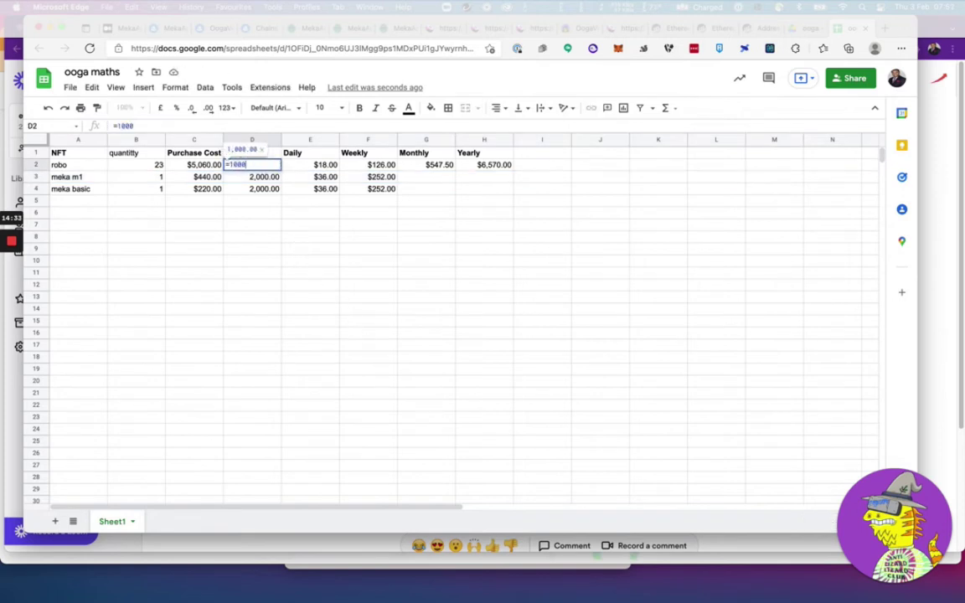
{"action": "type", "text": "*B2"}
{"action": "key", "text": "Return"}
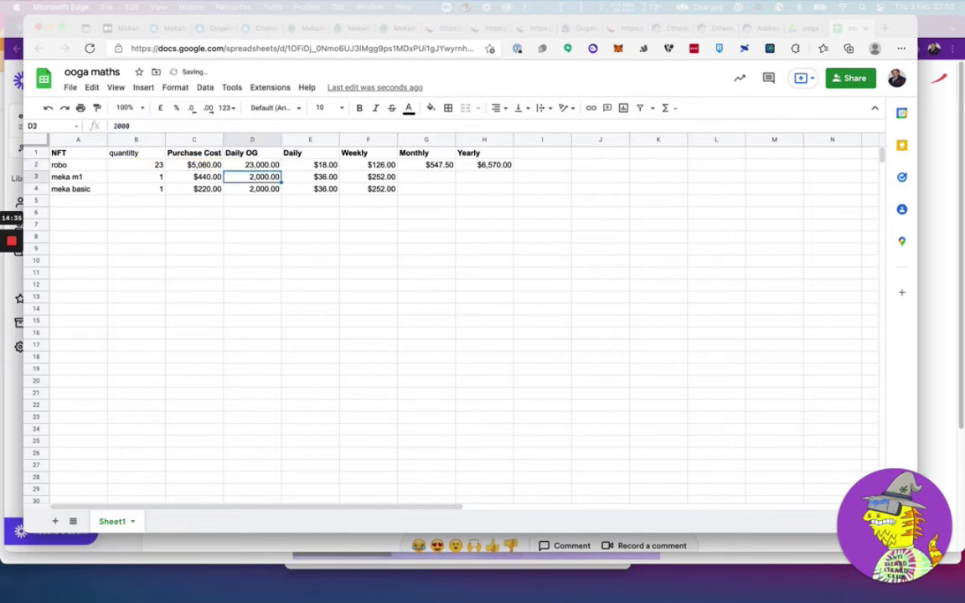
Step: Calculate the robo row's Daily earnings with =D2*0.018 in E2
{"action": "left_click", "coordinate": [252, 165]}
{"action": "left_click", "coordinate": [310, 165]}
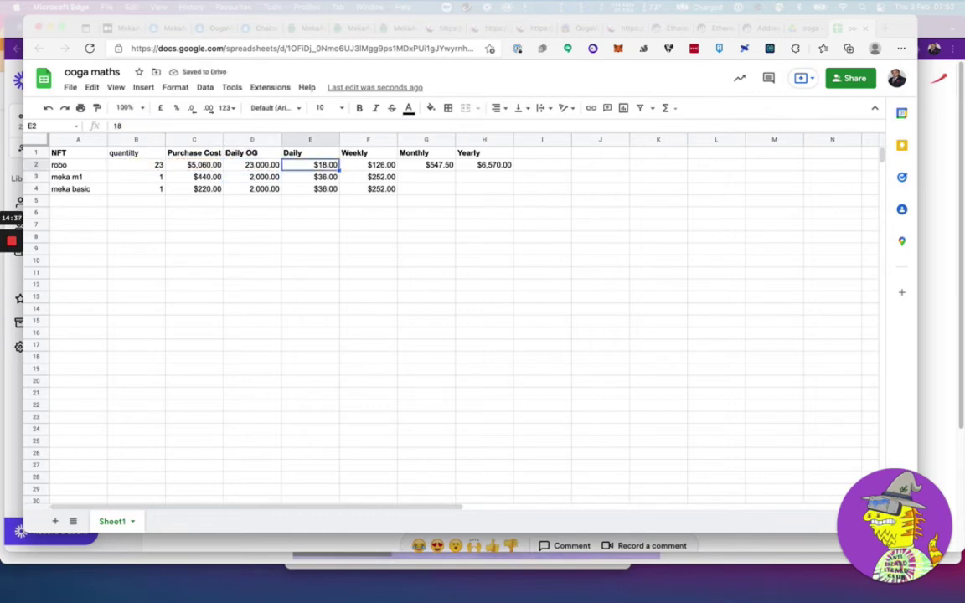
{"action": "type", "text": "=D2"}
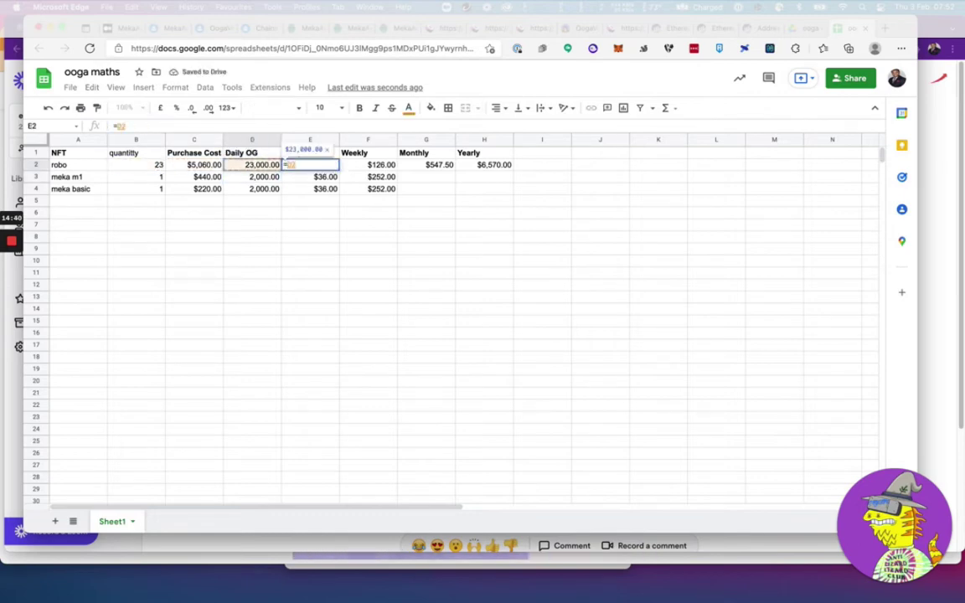
{"action": "type", "text": "*0.01"}
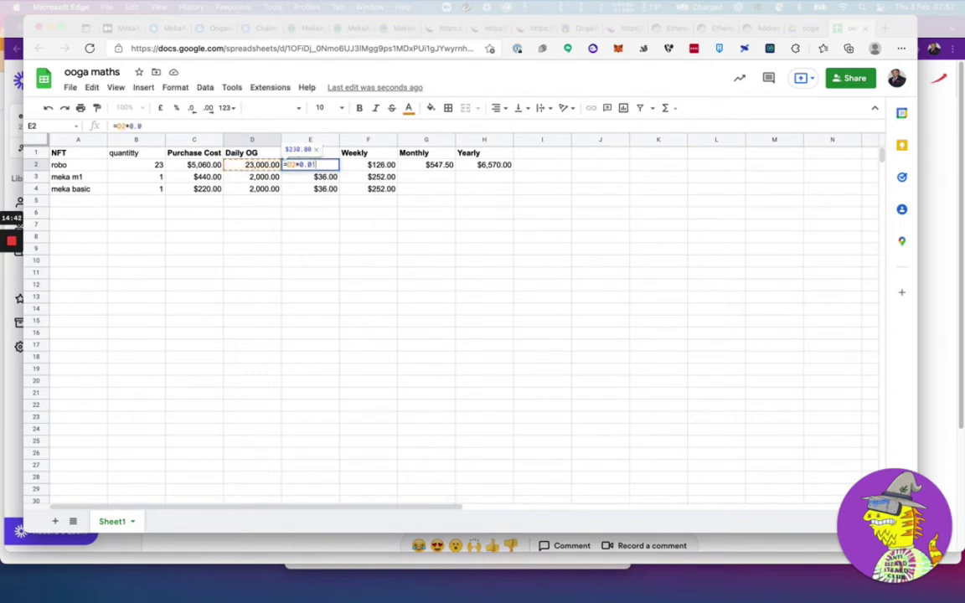
{"action": "type", "text": "8"}
{"action": "key", "text": "Return"}
{"action": "left_click", "coordinate": [310, 164]}
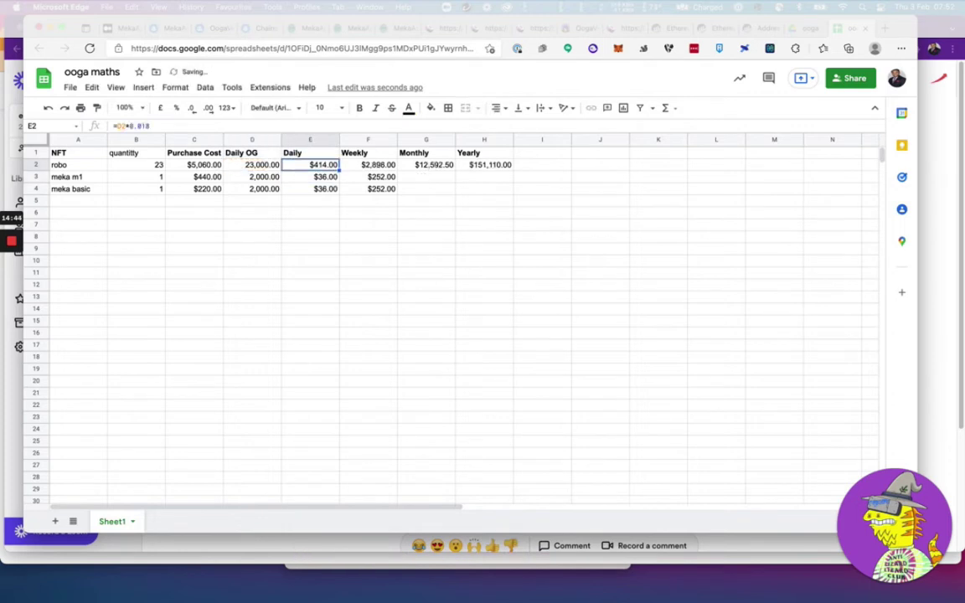
Step: Fill the Monthly formula =E2*365/12 from the robo row down to the meka m1 and meka basic rows
{"action": "left_click", "coordinate": [368, 164]}
{"action": "left_click", "coordinate": [426, 164]}
{"action": "left_click", "coordinate": [425, 177]}
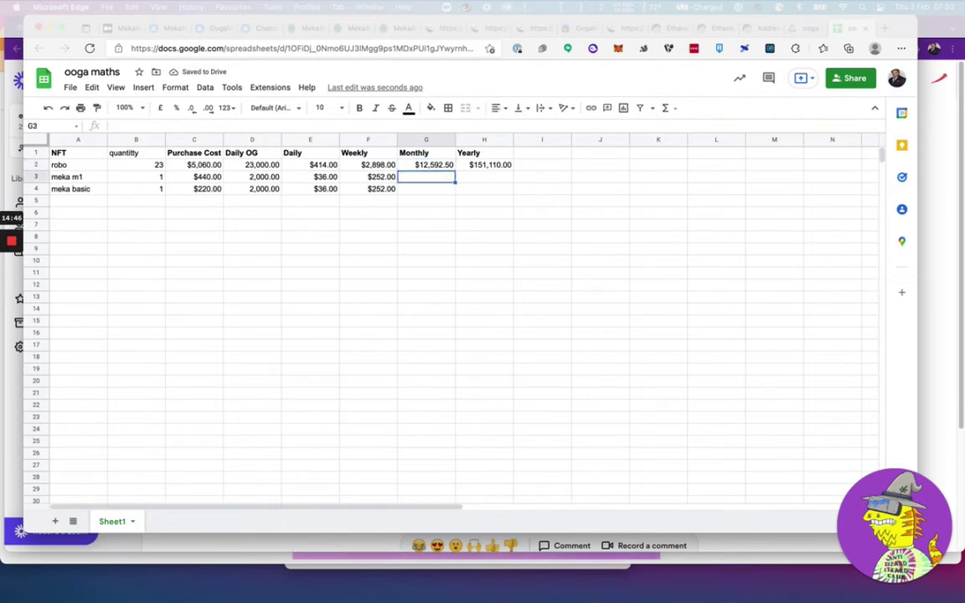
{"action": "left_click", "coordinate": [367, 177]}
{"action": "key", "text": "Up"}
{"action": "key", "text": "Right"}
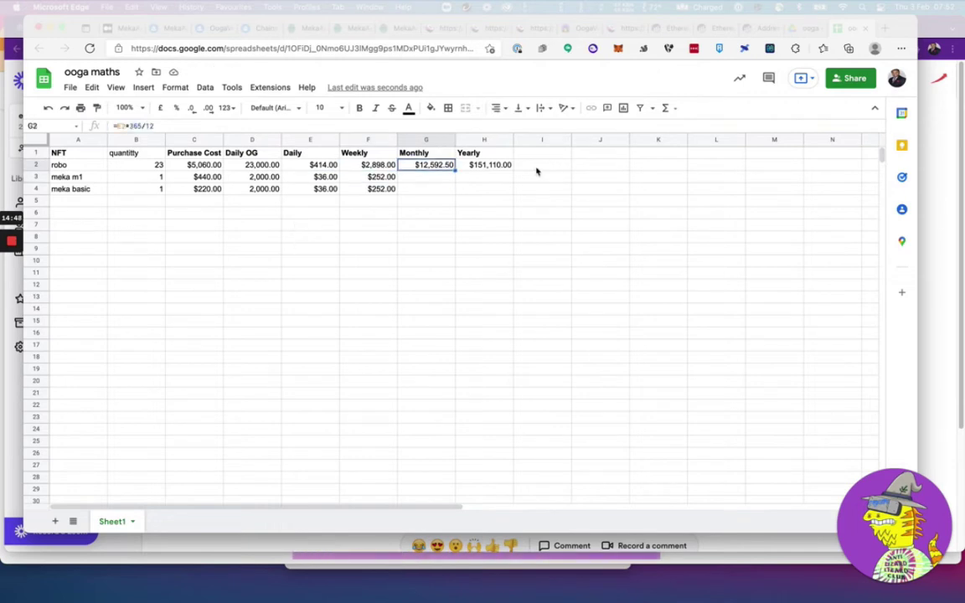
{"action": "left_click_drag", "start_coordinate": [453, 170], "coordinate": [454, 190]}
Step: Fill the Yearly formula =E2*365 from the robo row down to the meka m1 and meka basic rows
{"action": "left_click", "coordinate": [507, 164]}
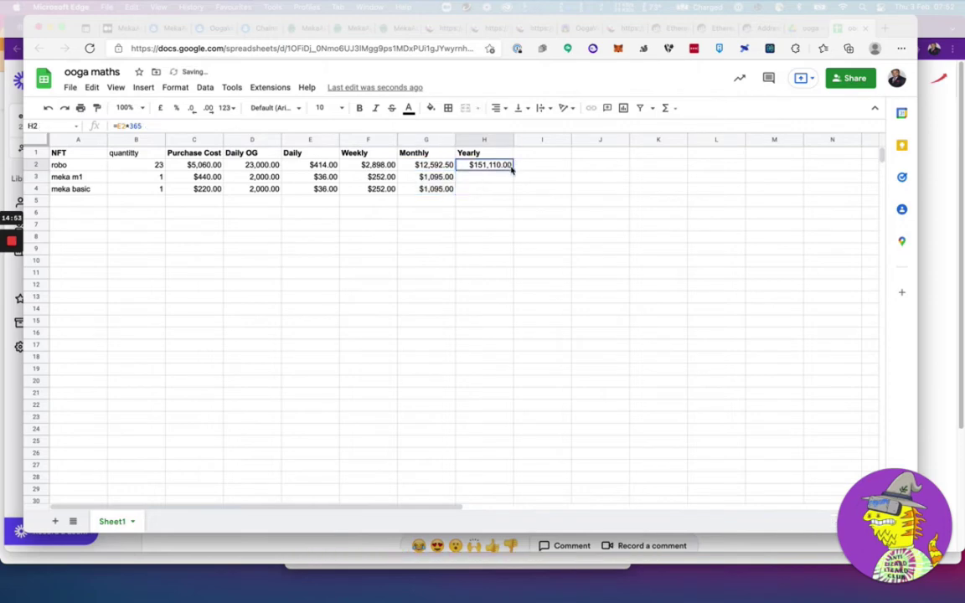
{"action": "left_click_drag", "start_coordinate": [511, 169], "coordinate": [514, 191]}
{"action": "left_click", "coordinate": [486, 214]}
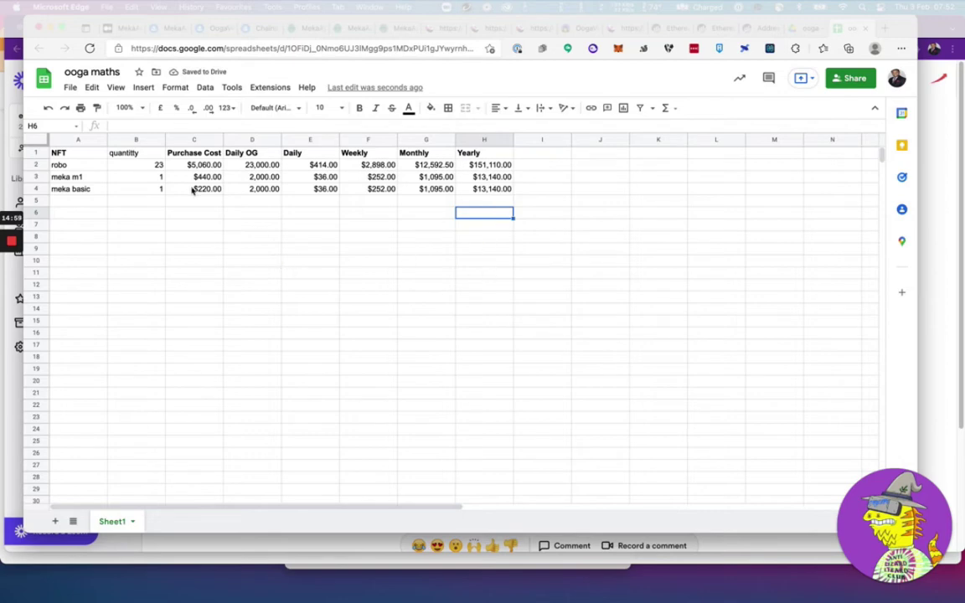
Step: Compare the purchase costs, Daily OG, and weekly, monthly and yearly earnings of the robo, meka m1 and meka basic rows
{"action": "left_click_drag", "start_coordinate": [204, 168], "coordinate": [203, 192]}
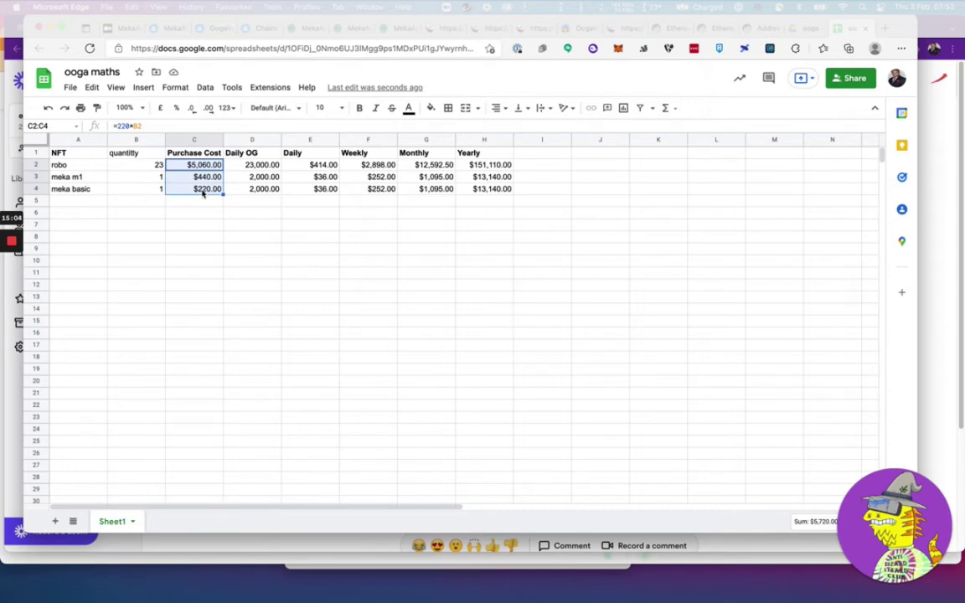
{"action": "left_click", "coordinate": [493, 167]}
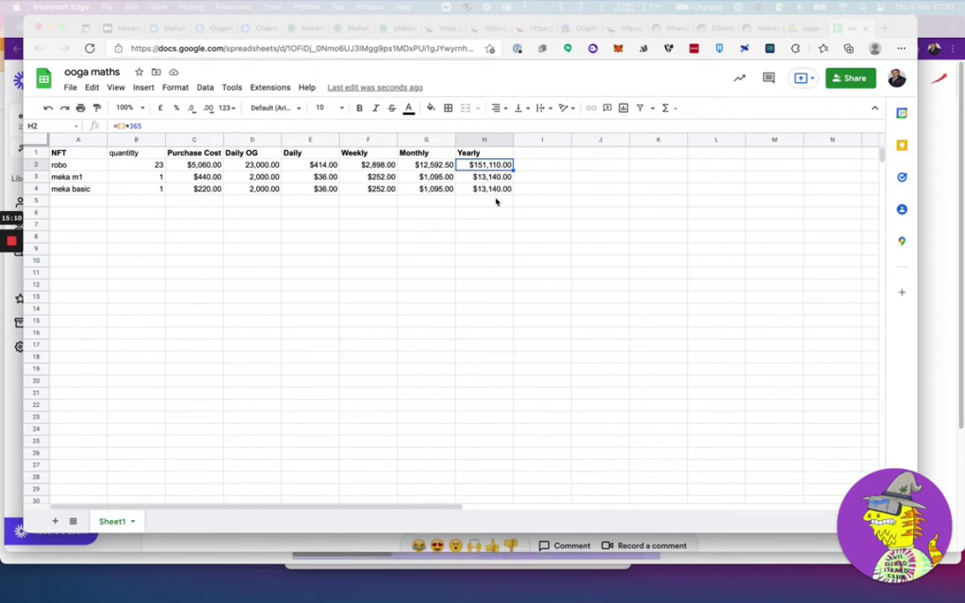
{"action": "left_click", "coordinate": [496, 201]}
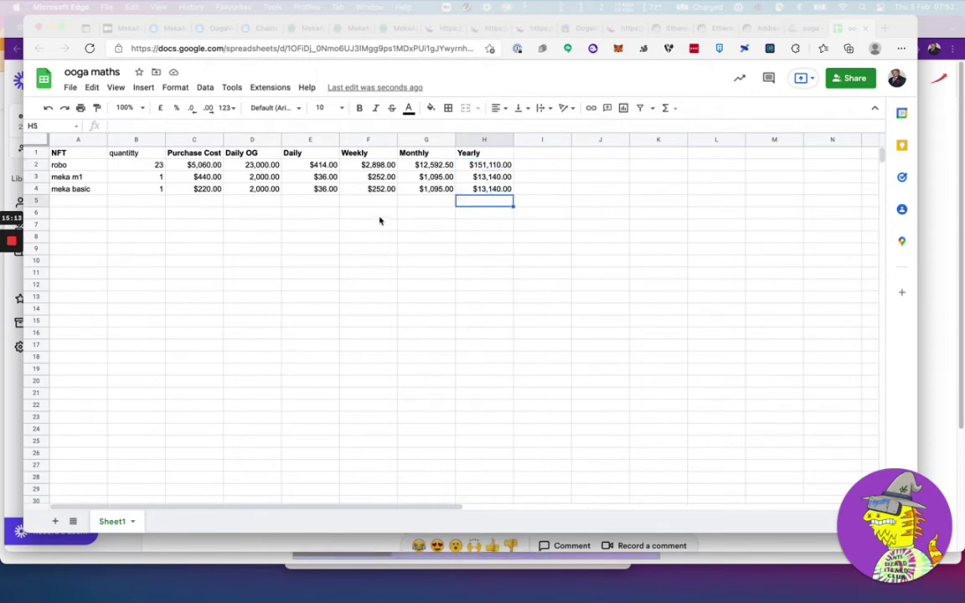
{"action": "left_click_drag", "start_coordinate": [423, 168], "coordinate": [425, 191]}
{"action": "left_click", "coordinate": [425, 193]}
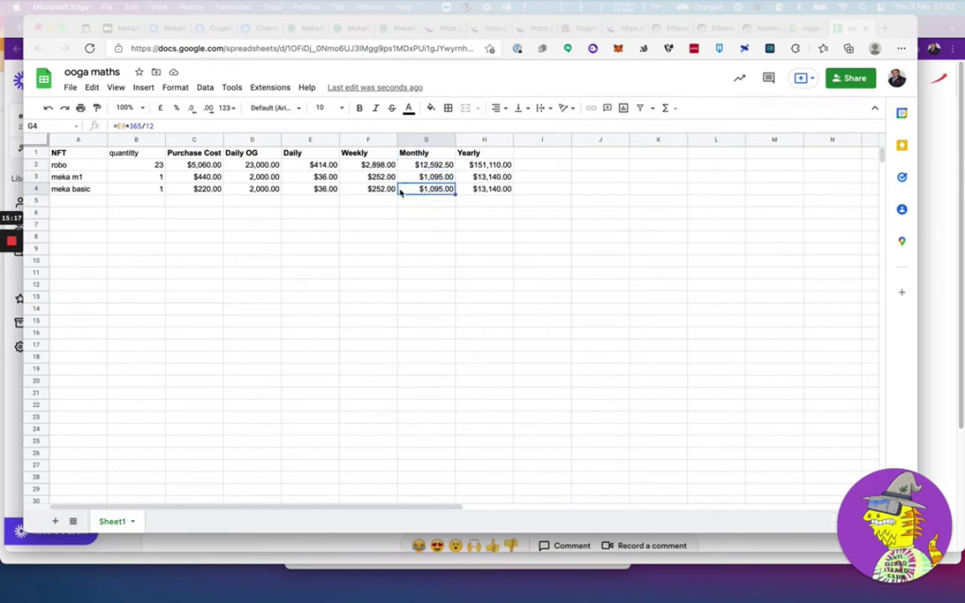
{"action": "left_click_drag", "start_coordinate": [377, 166], "coordinate": [379, 210]}
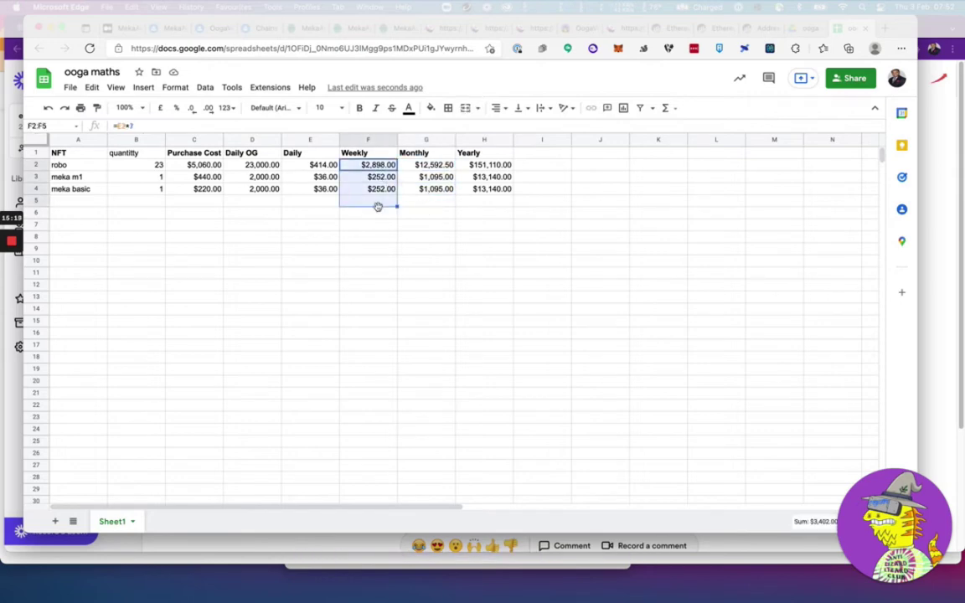
{"action": "left_click", "coordinate": [449, 226]}
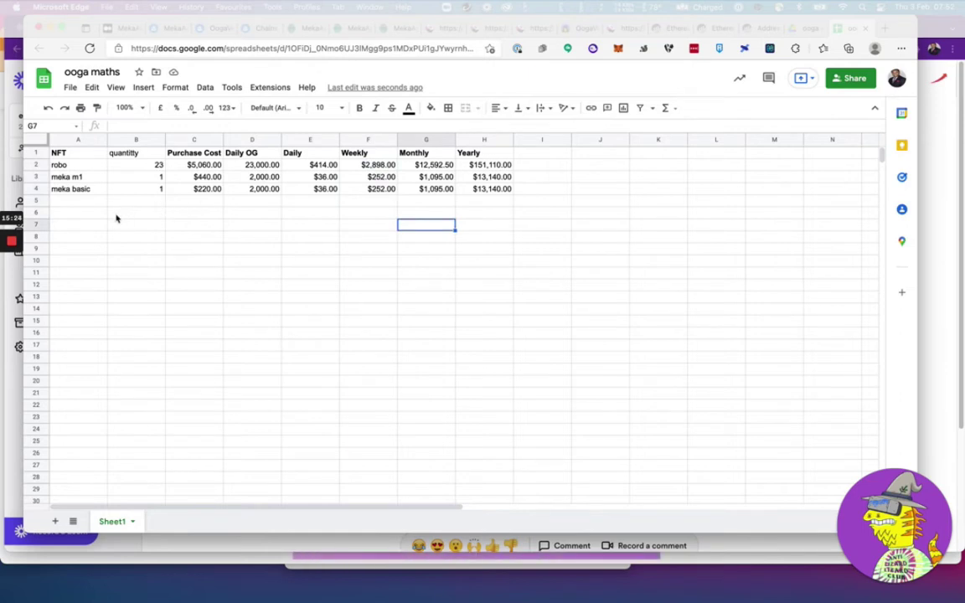
{"action": "left_click", "coordinate": [88, 203]}
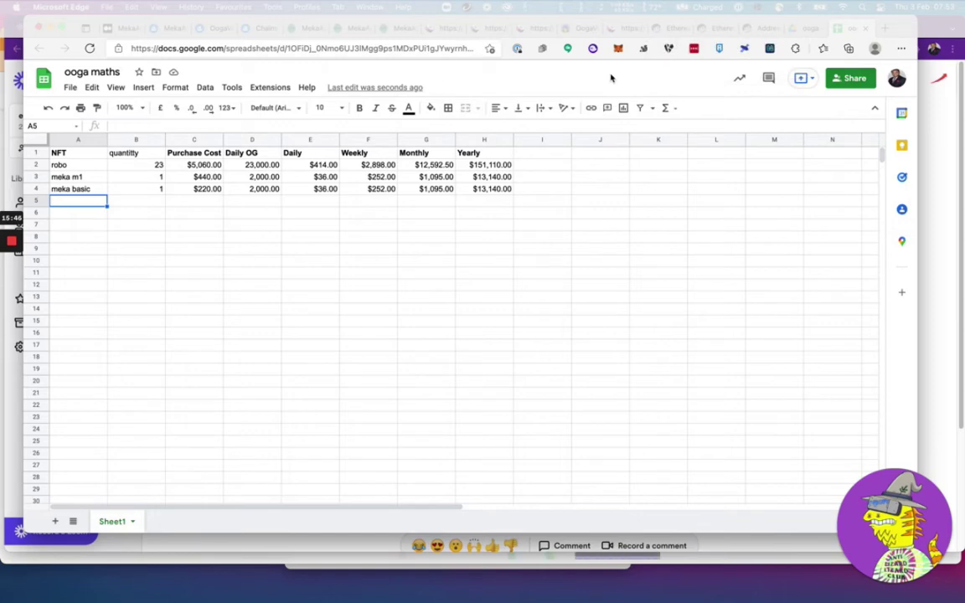
{"action": "left_click", "coordinate": [246, 155]}
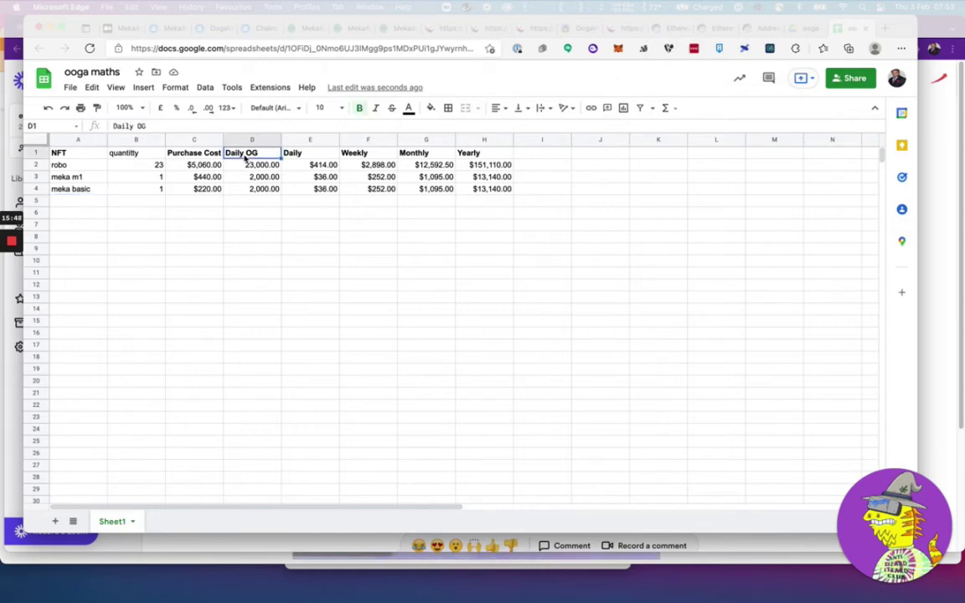
{"action": "left_click", "coordinate": [257, 191]}
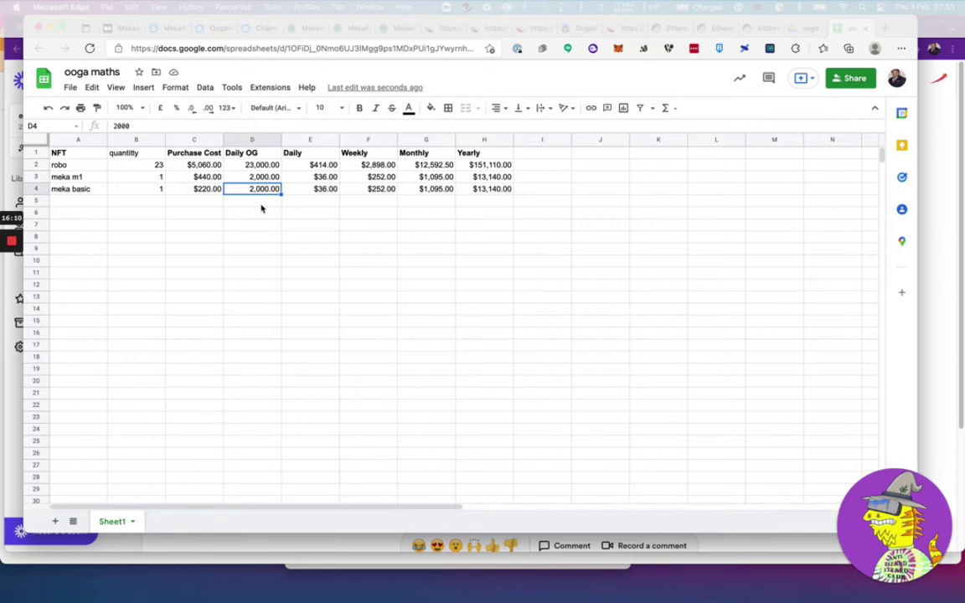
Step: Revisit the OogaVerse site and The Factory staking page, and return to the Welcome section of the mekaapes.game home page
{"action": "left_click", "coordinate": [573, 35]}
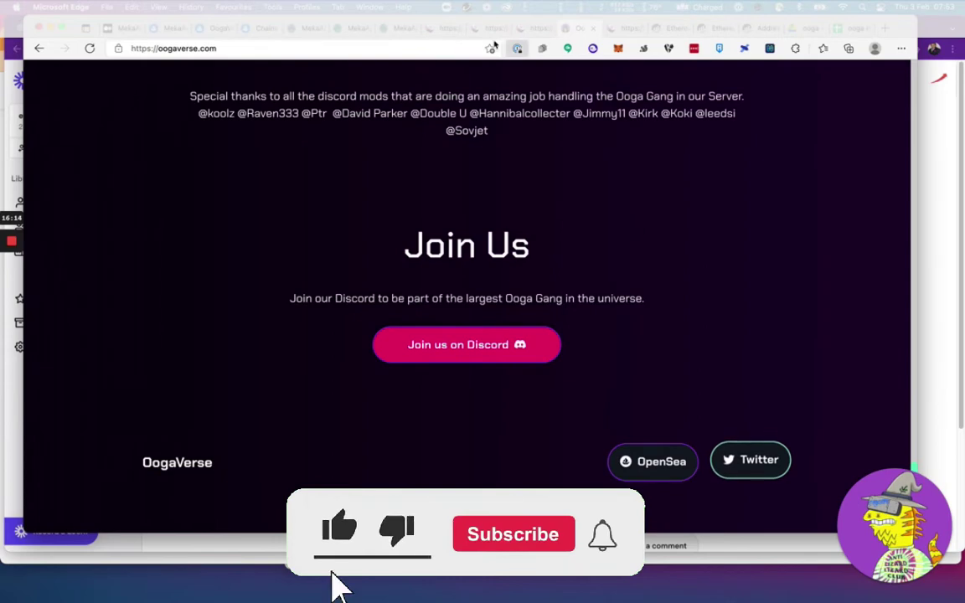
{"action": "left_click", "coordinate": [352, 27]}
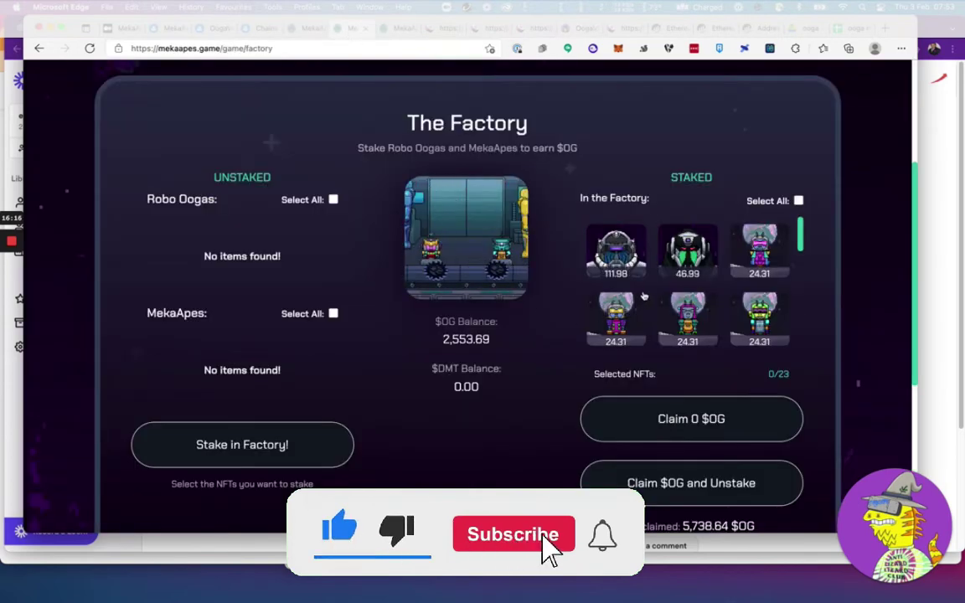
{"action": "left_click", "coordinate": [312, 30]}
{"action": "scroll", "coordinate": [276, 159], "scroll_direction": "up", "scroll_amount": 3}
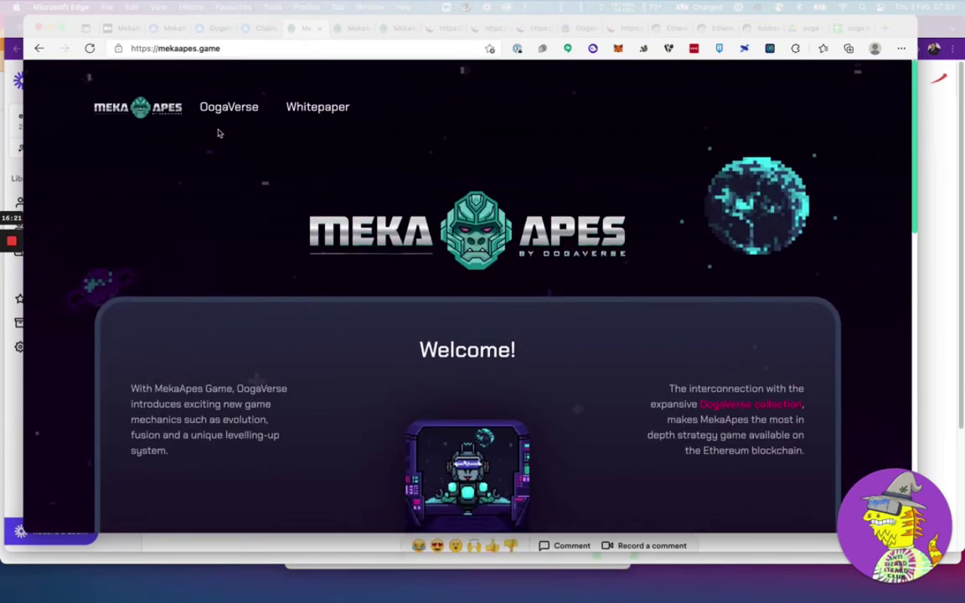
Step: Open the Crafting page of the MekaApes game and examine the minting progress, $OG and $DMT mint prices and minting risks
{"action": "left_click", "coordinate": [351, 27]}
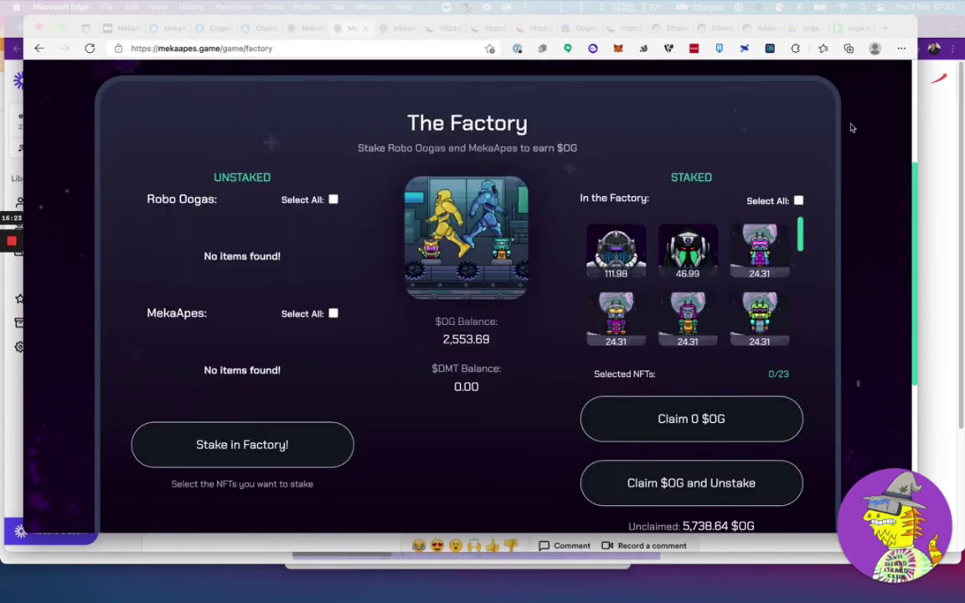
{"action": "scroll", "coordinate": [852, 127], "scroll_direction": "up", "scroll_amount": 3}
{"action": "left_click", "coordinate": [278, 104]}
{"action": "scroll", "coordinate": [302, 230], "scroll_direction": "down", "scroll_amount": 5}
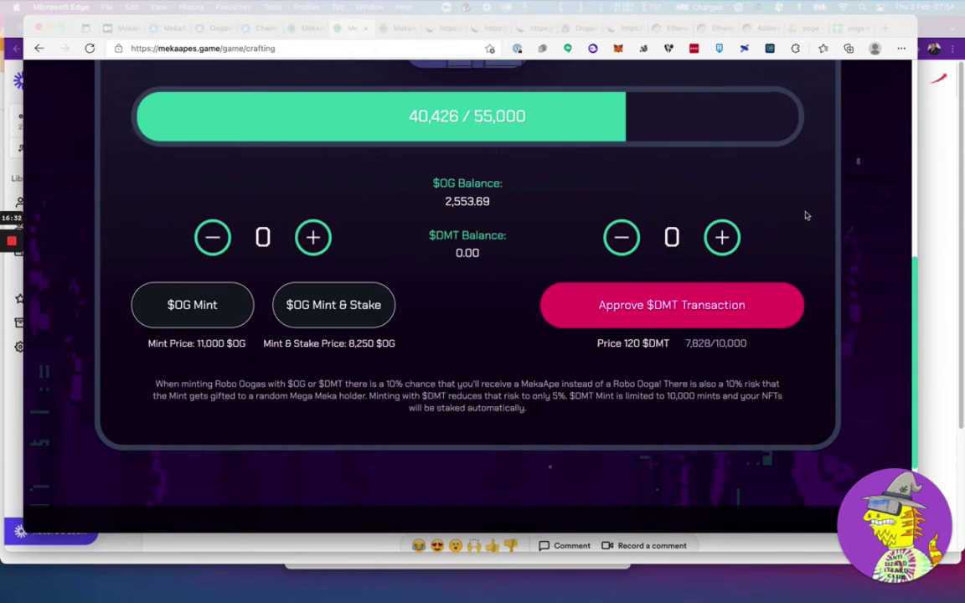
{"action": "scroll", "coordinate": [806, 215], "scroll_direction": "up", "scroll_amount": 1}
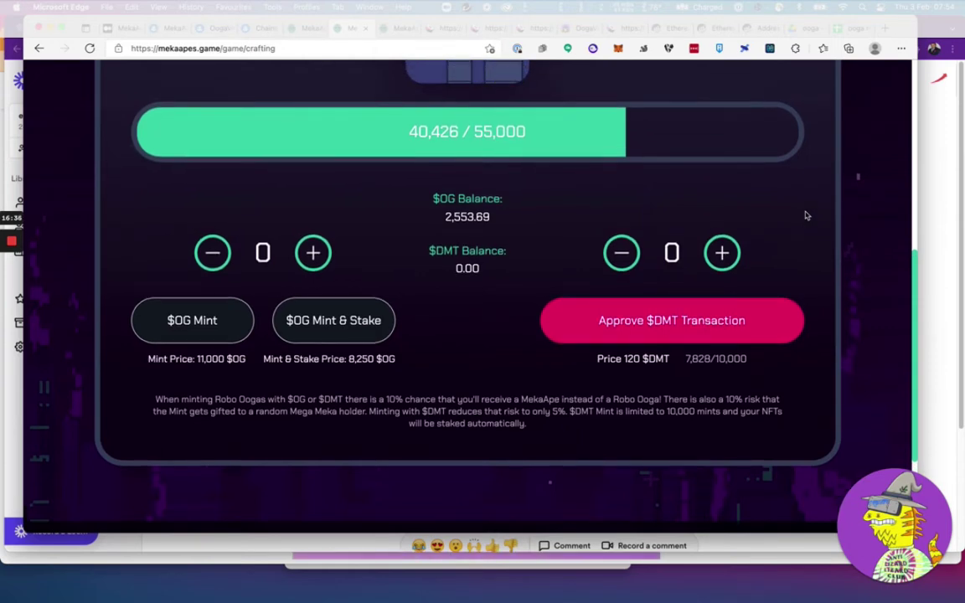
{"action": "scroll", "coordinate": [805, 215], "scroll_direction": "up", "scroll_amount": 4}
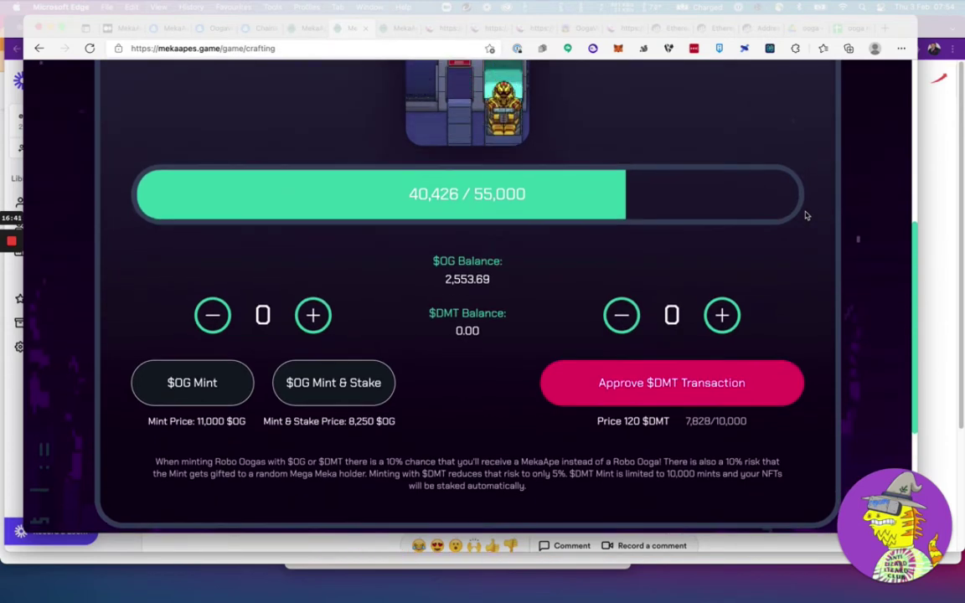
{"action": "scroll", "coordinate": [805, 216], "scroll_direction": "up", "scroll_amount": 10}
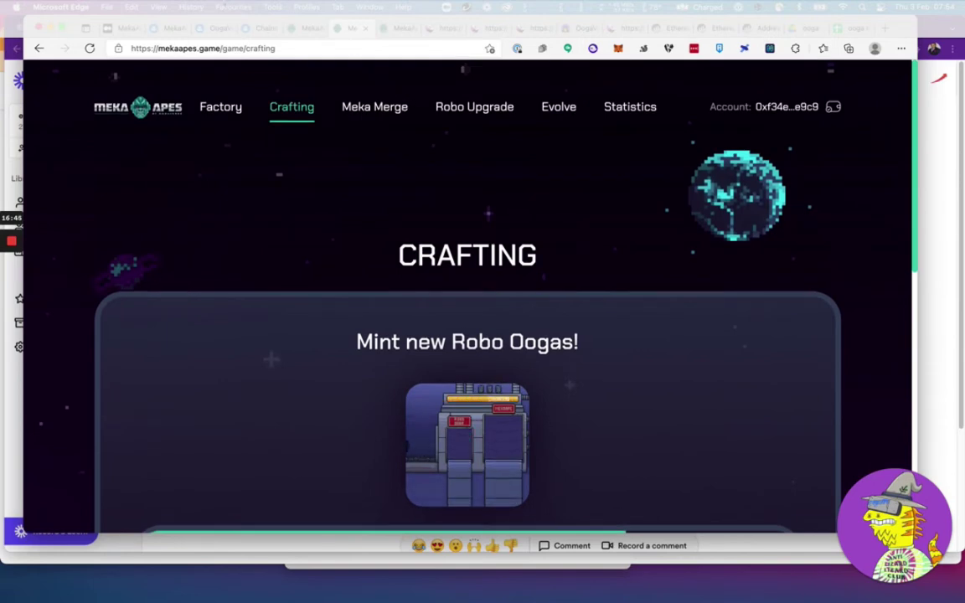
Step: Return to the MekaApes homepage and read the Robo Ooga, MekaApes, $OG and $DMT descriptions down to the footer links
{"action": "left_click", "coordinate": [300, 28]}
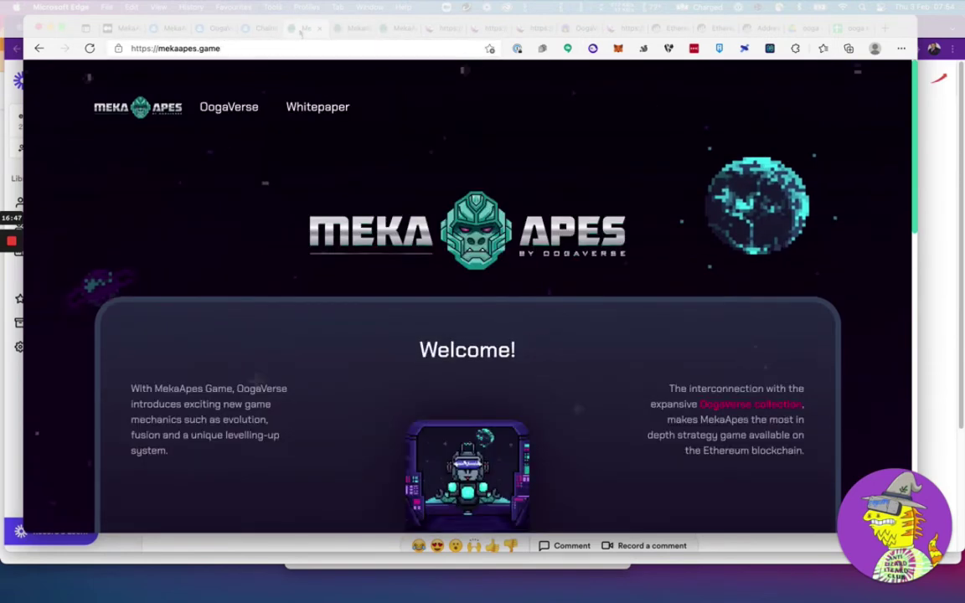
{"action": "scroll", "coordinate": [410, 253], "scroll_direction": "down", "scroll_amount": 5}
{"action": "scroll", "coordinate": [410, 253], "scroll_direction": "down", "scroll_amount": 5}
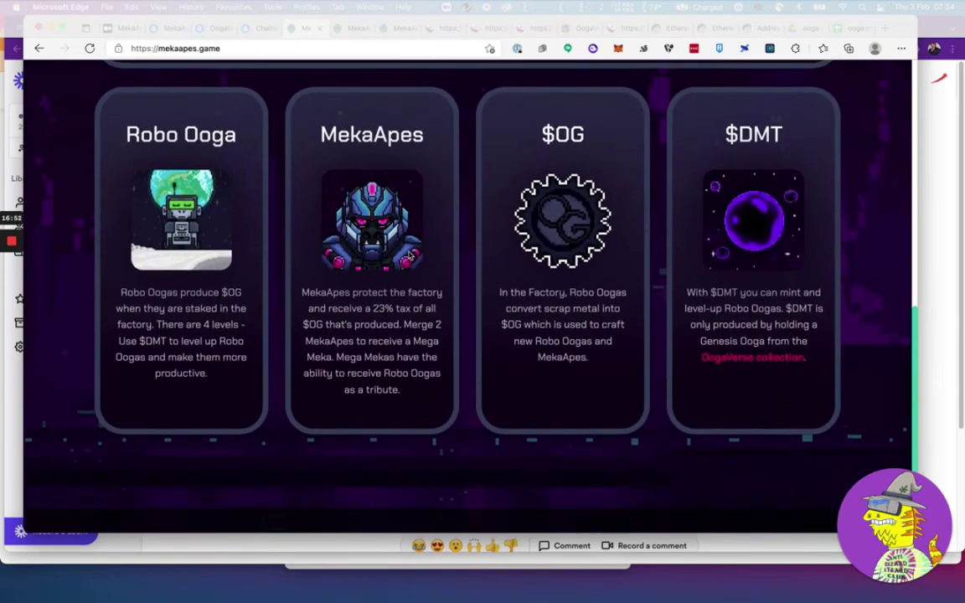
{"action": "scroll", "coordinate": [600, 369], "scroll_direction": "down", "scroll_amount": 2}
{"action": "scroll", "coordinate": [600, 370], "scroll_direction": "down", "scroll_amount": 1}
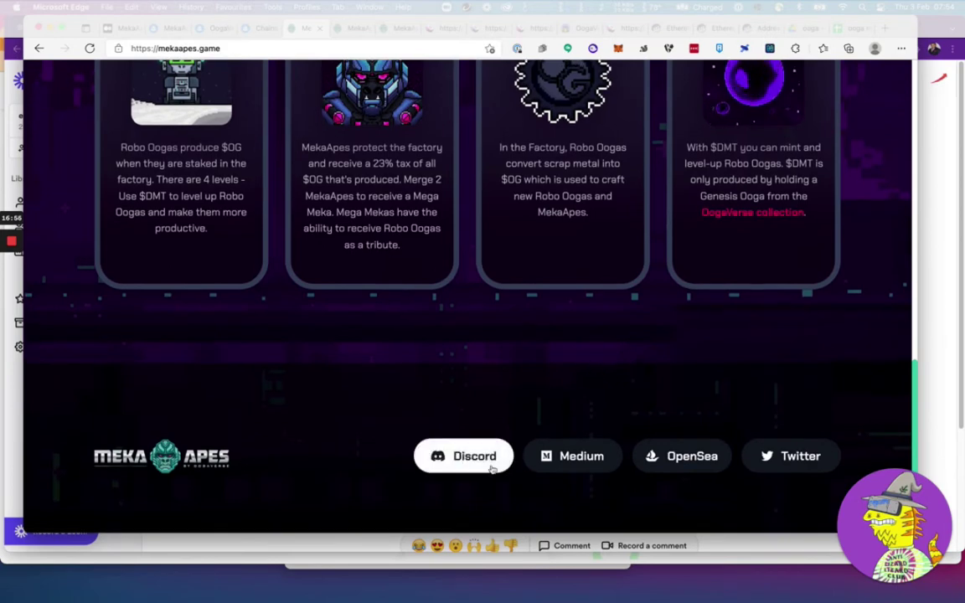
Step: Open OogaVerse's Medium page from the MekaApes homepage and look over its published articles
{"action": "left_click", "coordinate": [566, 466]}
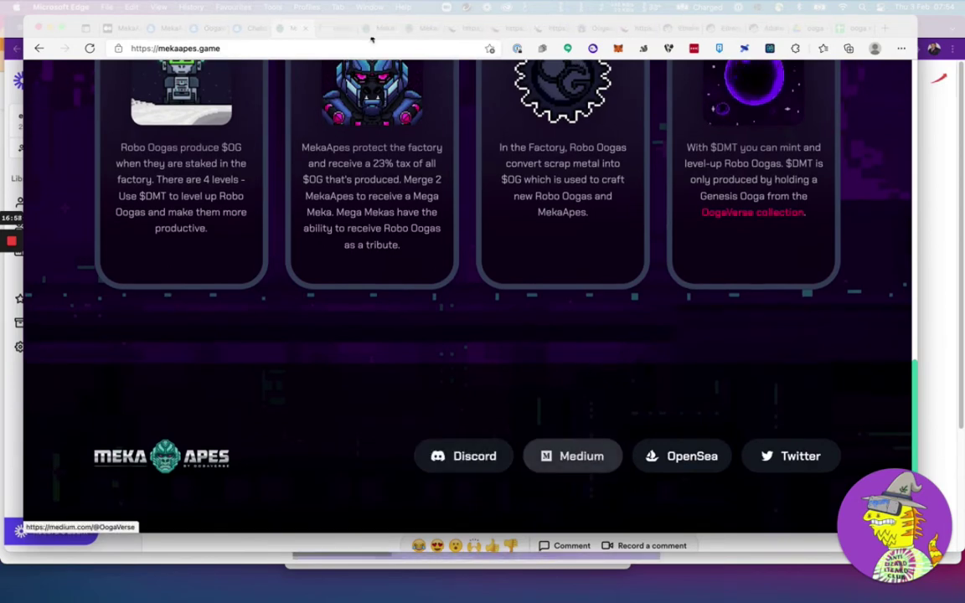
{"action": "left_click", "coordinate": [339, 32]}
{"action": "scroll", "coordinate": [380, 323], "scroll_direction": "down", "scroll_amount": 1}
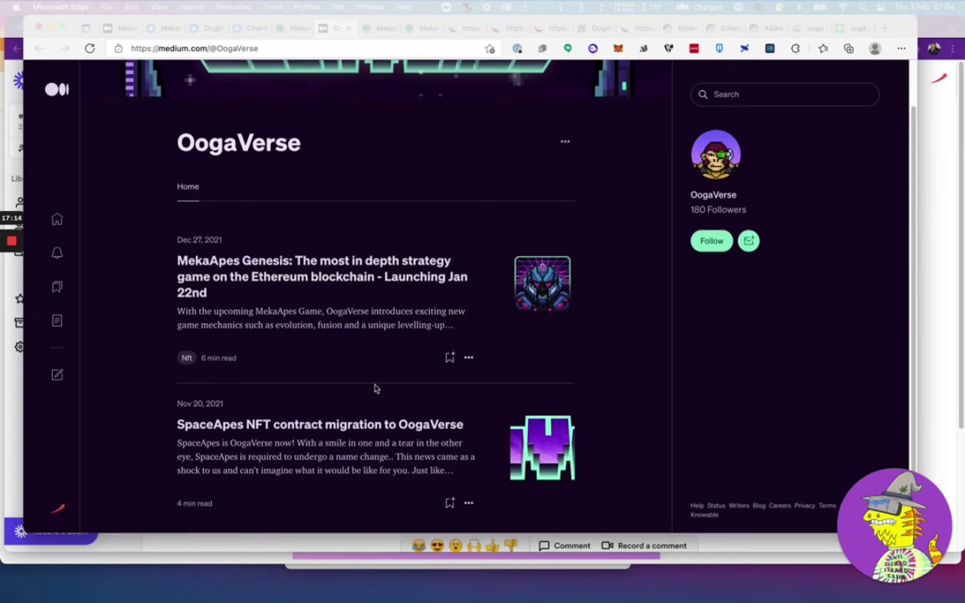
{"action": "scroll", "coordinate": [256, 87], "scroll_direction": "up", "scroll_amount": 1}
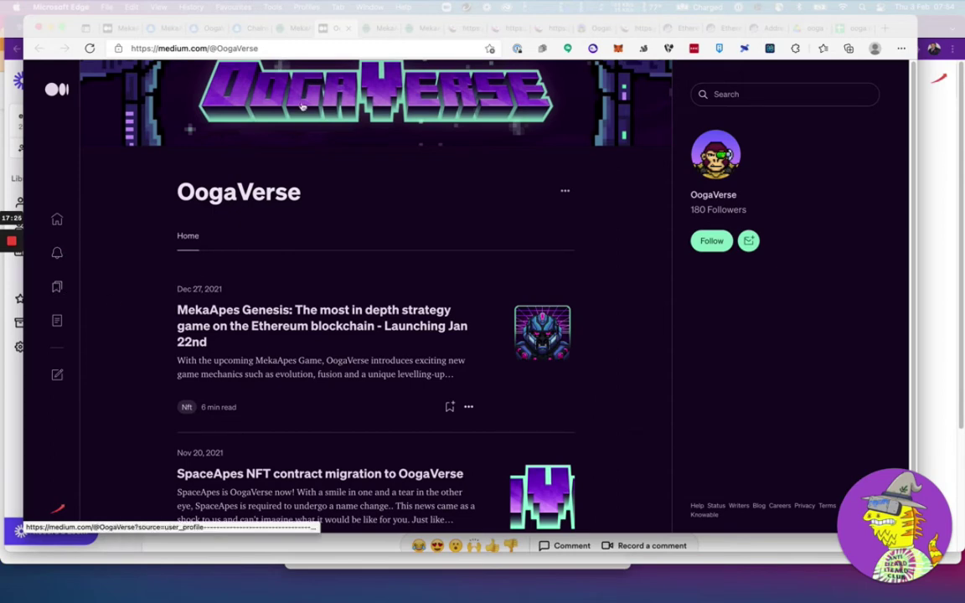
Step: Open OogaVerse's Twitter profile from the MekaApes homepage and display the followers you know
{"action": "left_click", "coordinate": [300, 28]}
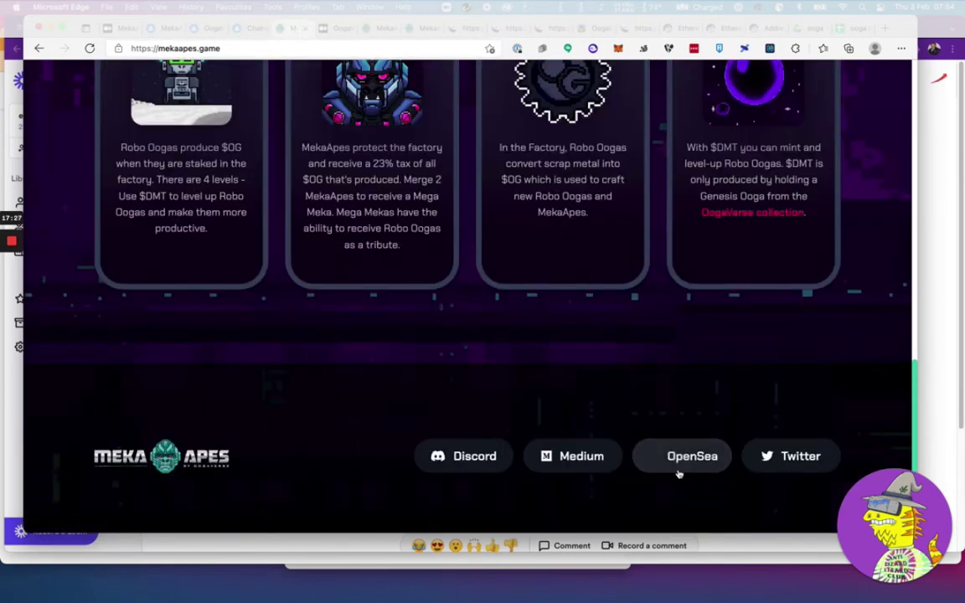
{"action": "left_click", "coordinate": [792, 466]}
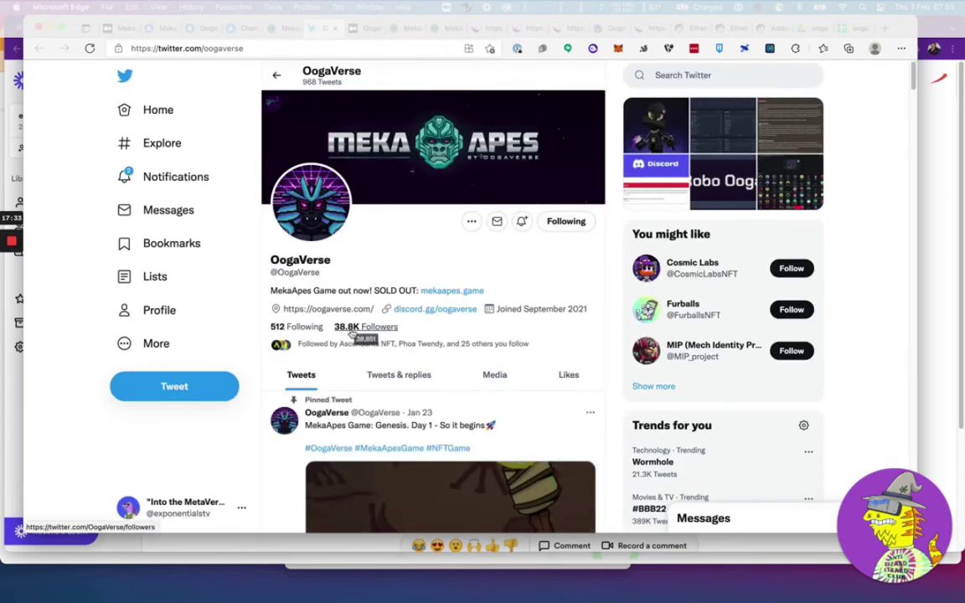
{"action": "left_click", "coordinate": [396, 343]}
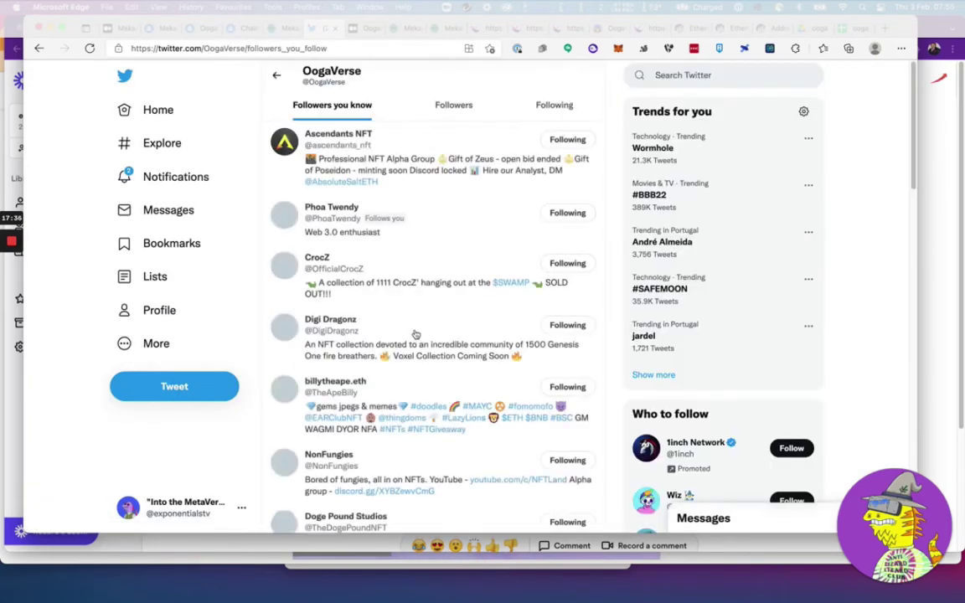
Step: Examine the full list of known accounts that follow OogaVerse, including their bios
{"action": "scroll", "coordinate": [436, 273], "scroll_direction": "down", "scroll_amount": 3}
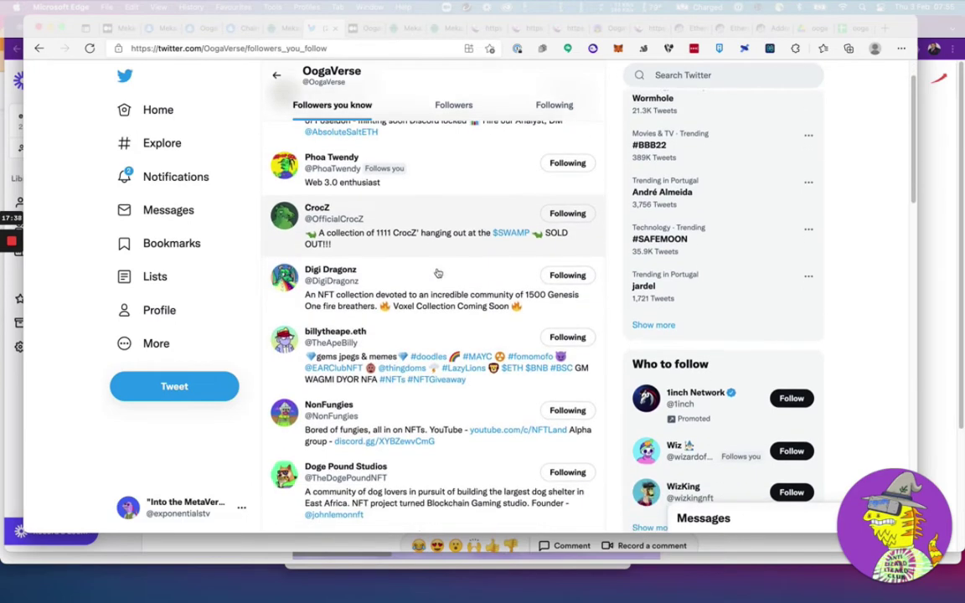
{"action": "scroll", "coordinate": [436, 273], "scroll_direction": "down", "scroll_amount": 5}
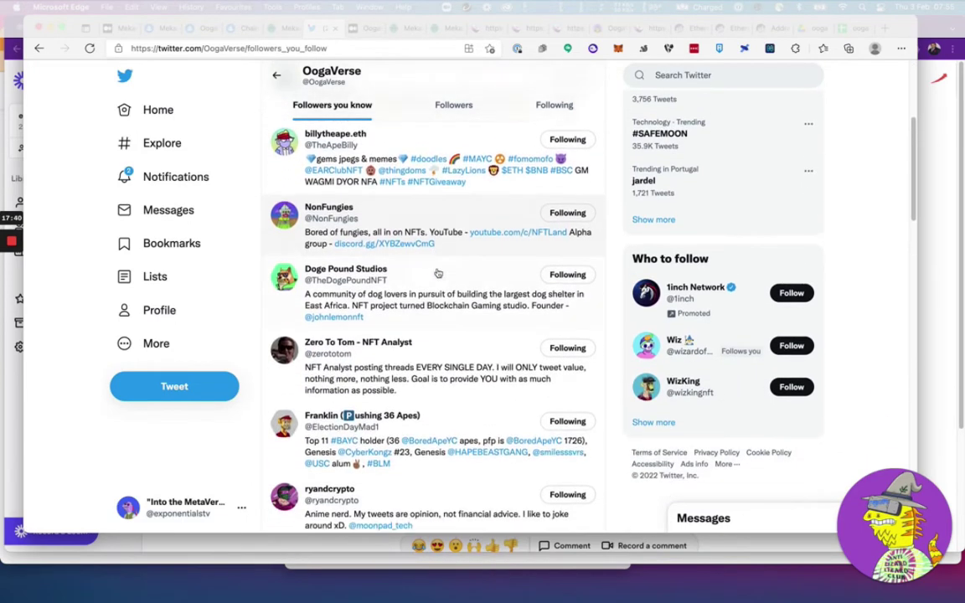
{"action": "scroll", "coordinate": [436, 273], "scroll_direction": "down", "scroll_amount": 3}
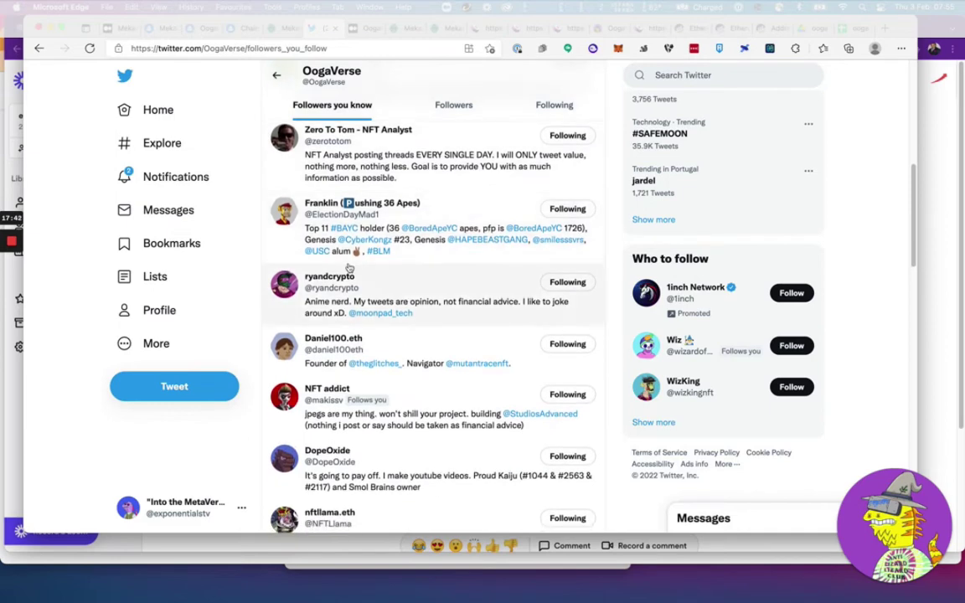
{"action": "scroll", "coordinate": [471, 375], "scroll_direction": "down", "scroll_amount": 2}
{"action": "scroll", "coordinate": [471, 374], "scroll_direction": "down", "scroll_amount": 3}
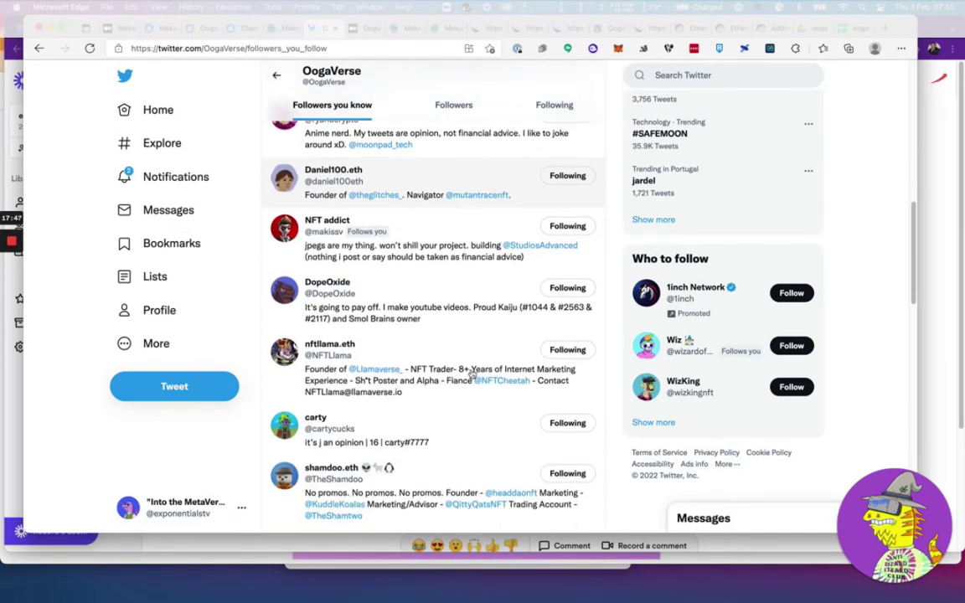
{"action": "scroll", "coordinate": [472, 375], "scroll_direction": "down", "scroll_amount": 6}
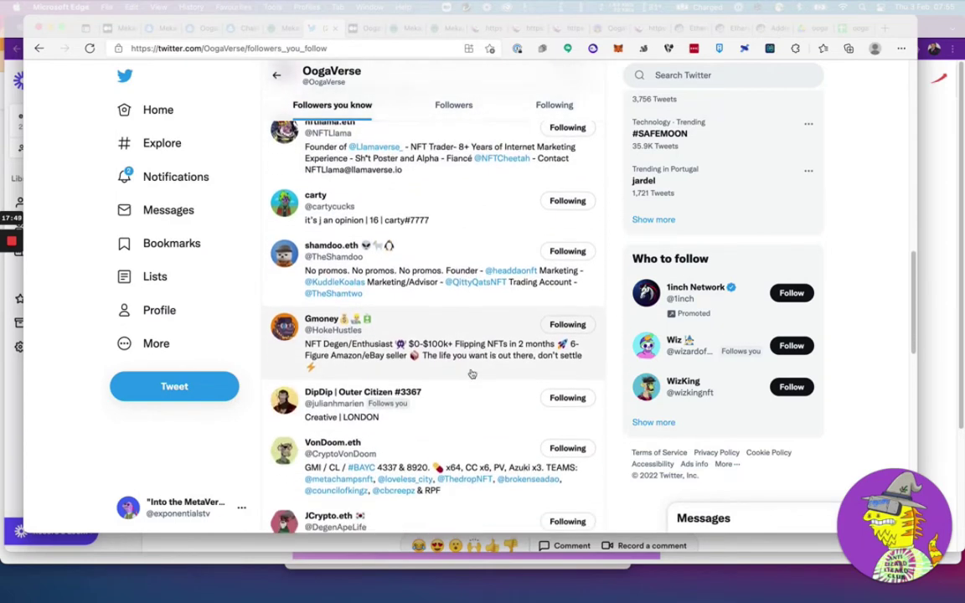
{"action": "scroll", "coordinate": [471, 374], "scroll_direction": "down", "scroll_amount": 1}
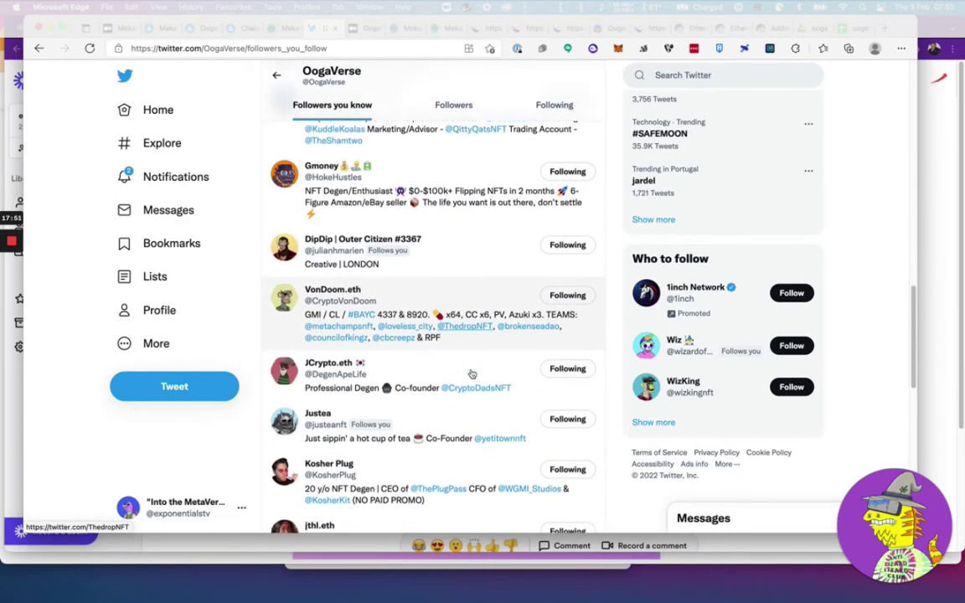
{"action": "scroll", "coordinate": [471, 375], "scroll_direction": "down", "scroll_amount": 1}
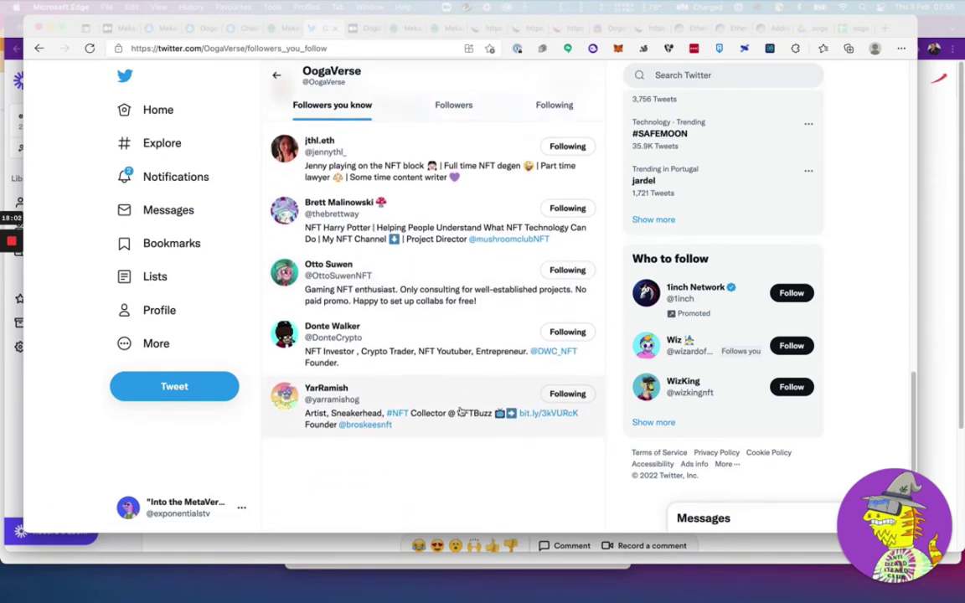
{"action": "scroll", "coordinate": [460, 411], "scroll_direction": "up", "scroll_amount": 5}
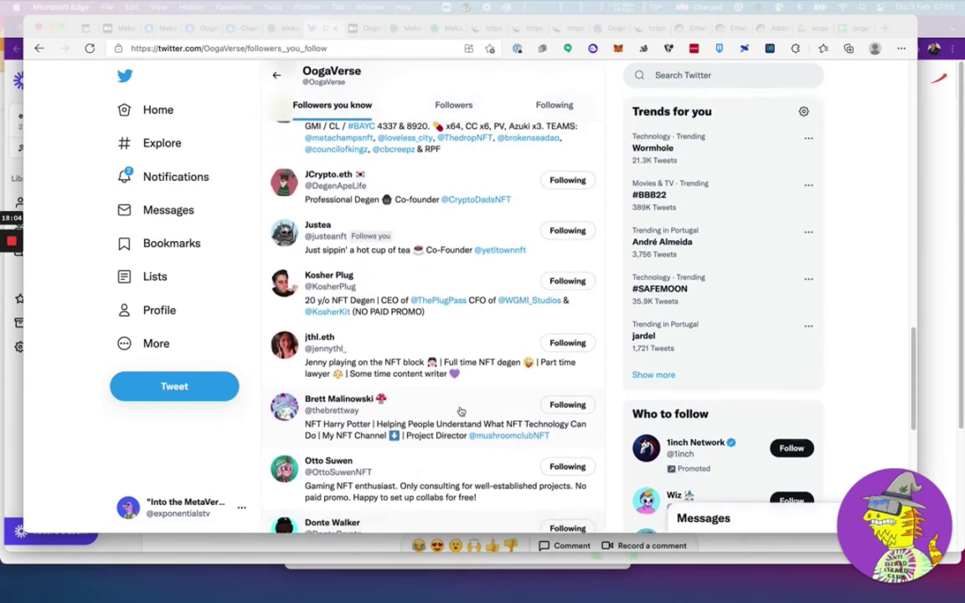
{"action": "scroll", "coordinate": [460, 411], "scroll_direction": "up", "scroll_amount": 10}
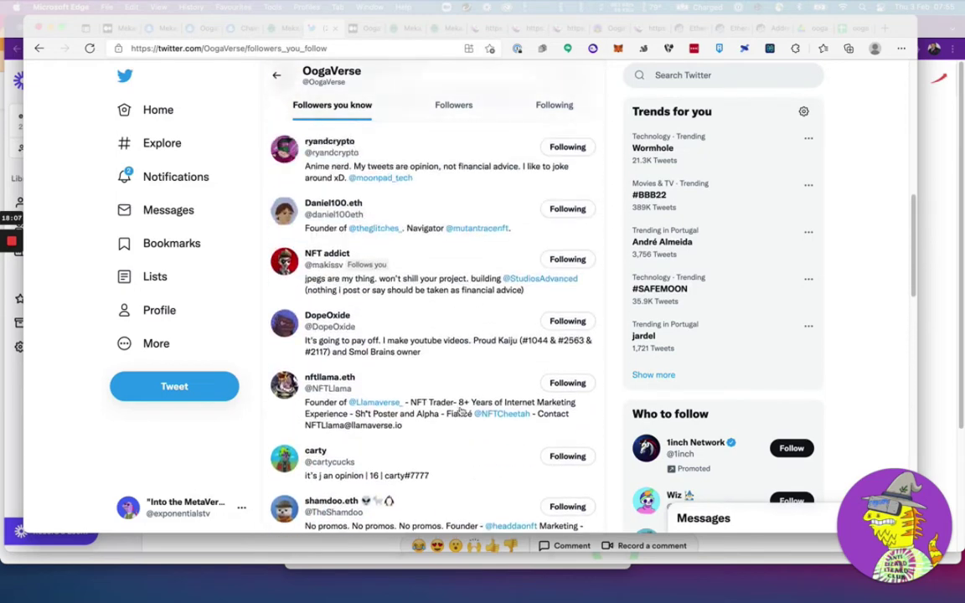
{"action": "scroll", "coordinate": [459, 411], "scroll_direction": "up", "scroll_amount": 13}
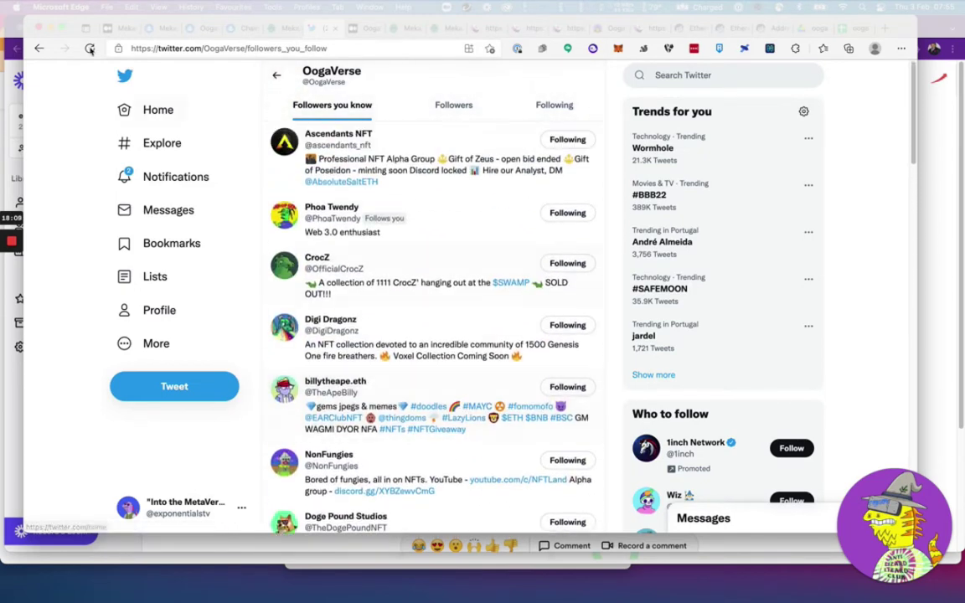
Step: Return to the OogaVerse Twitter profile, open its Discord invite link and switch to the Discord app
{"action": "left_click", "coordinate": [39, 48]}
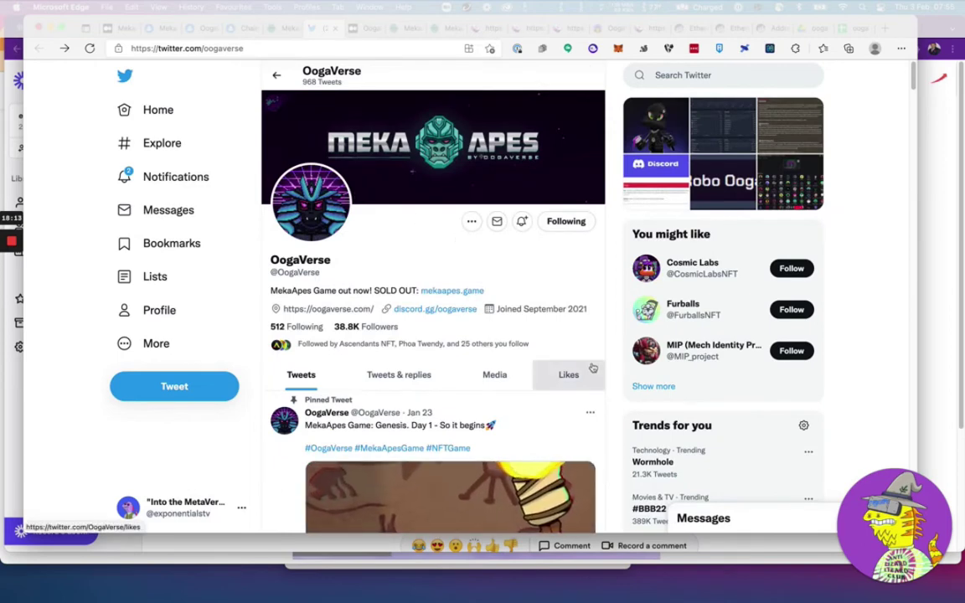
{"action": "scroll", "coordinate": [592, 367], "scroll_direction": "down", "scroll_amount": 1}
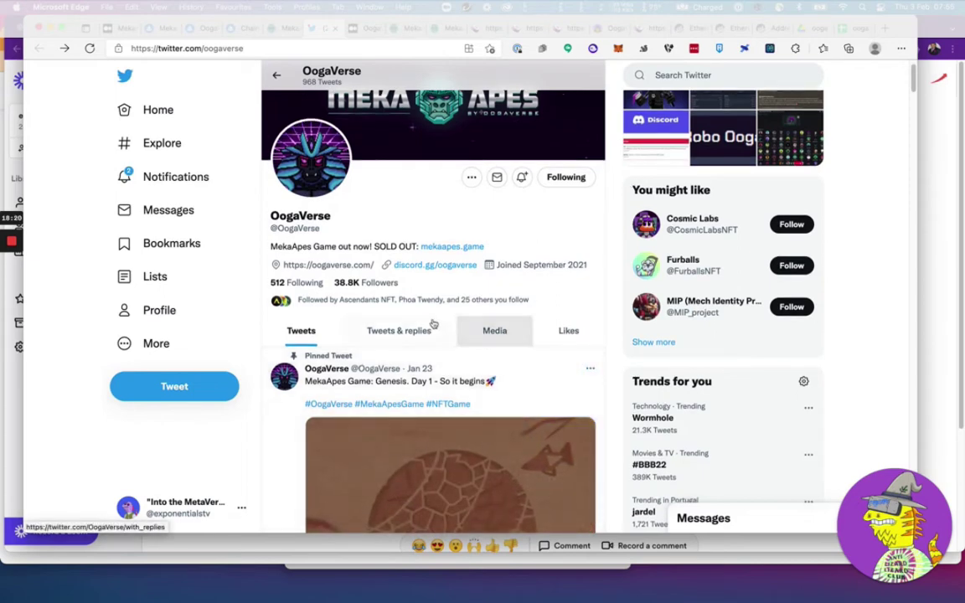
{"action": "left_click", "coordinate": [432, 268]}
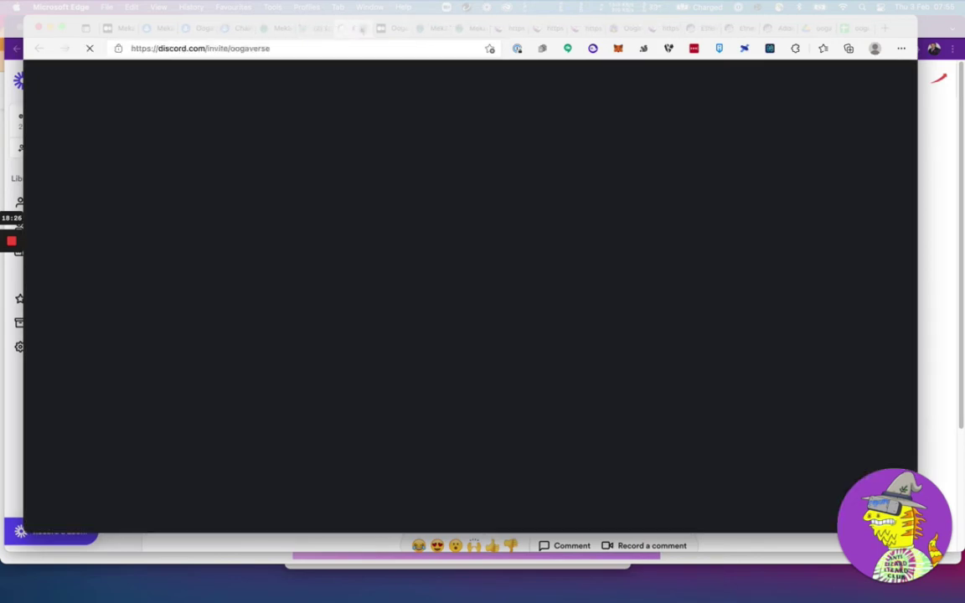
{"action": "key", "text": "super+bracketleft"}
{"action": "key", "text": "super+Tab"}
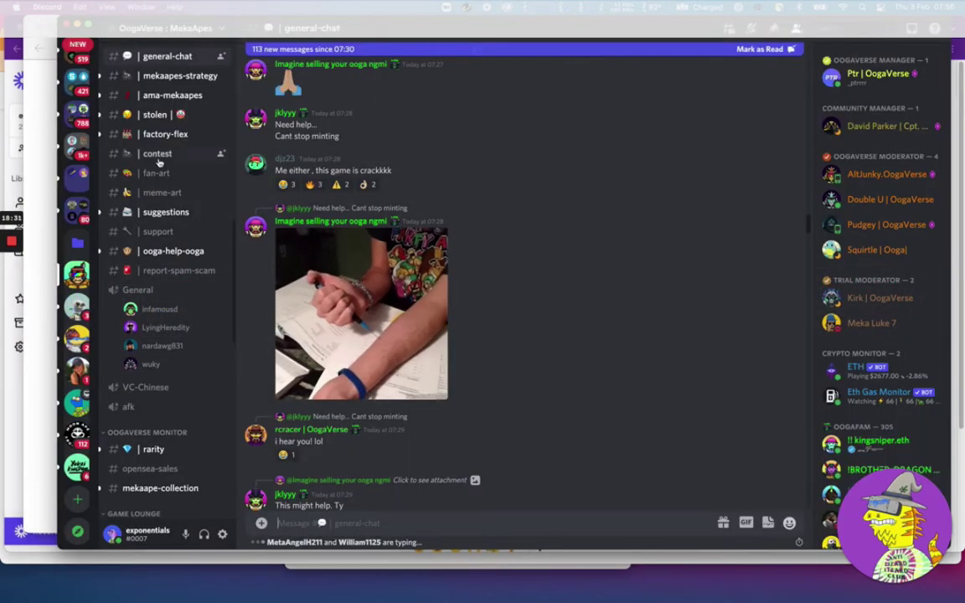
Step: Open the mekaapes-game channel of the OogaVerse server and read the minting price, supply, whitelist and stage details
{"action": "scroll", "coordinate": [184, 251], "scroll_direction": "up", "scroll_amount": 10}
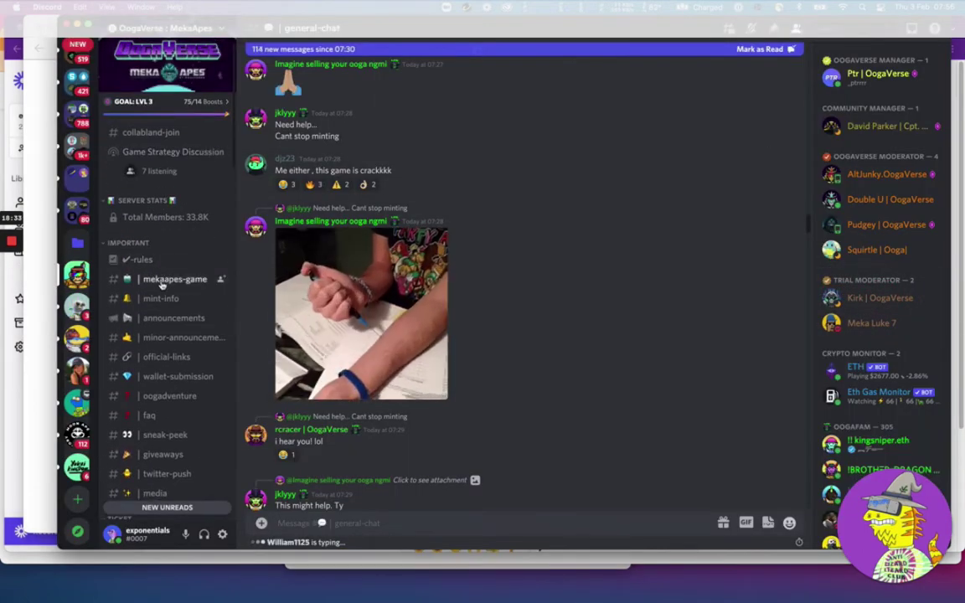
{"action": "left_click", "coordinate": [169, 279]}
{"action": "scroll", "coordinate": [434, 355], "scroll_direction": "down", "scroll_amount": 2}
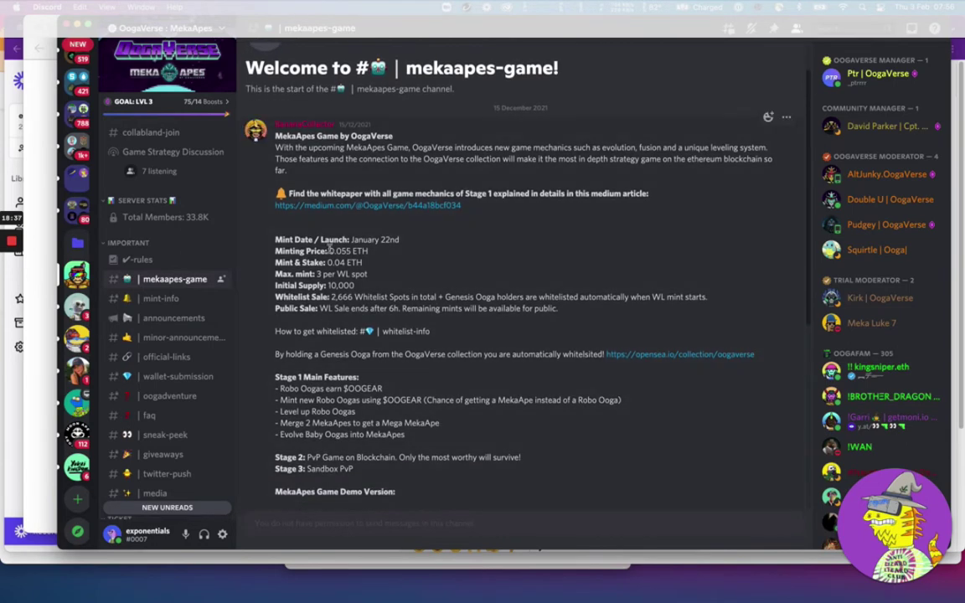
{"action": "left_click_drag", "start_coordinate": [329, 248], "coordinate": [364, 251]}
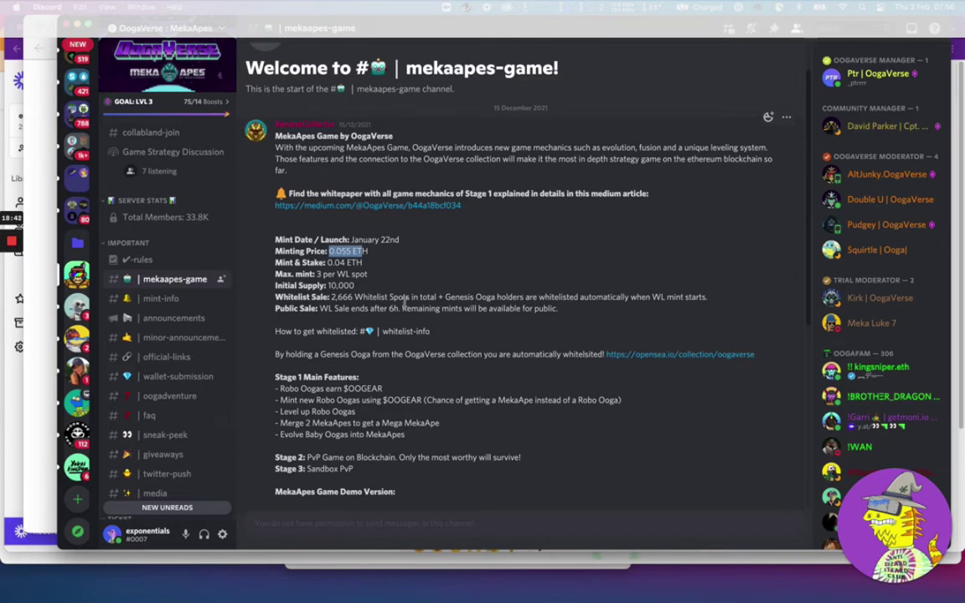
{"action": "scroll", "coordinate": [405, 300], "scroll_direction": "down", "scroll_amount": 3}
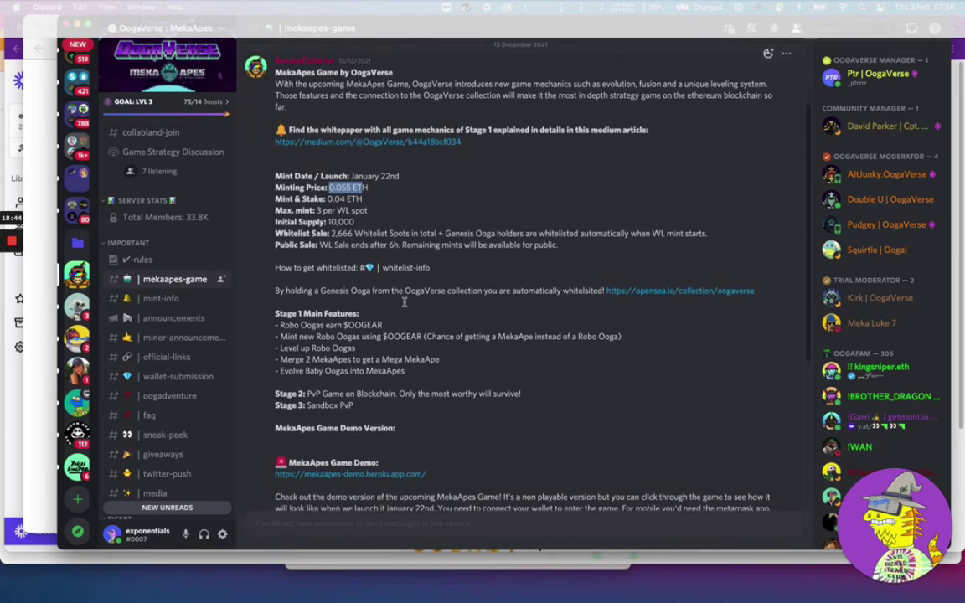
{"action": "scroll", "coordinate": [404, 302], "scroll_direction": "down", "scroll_amount": 1}
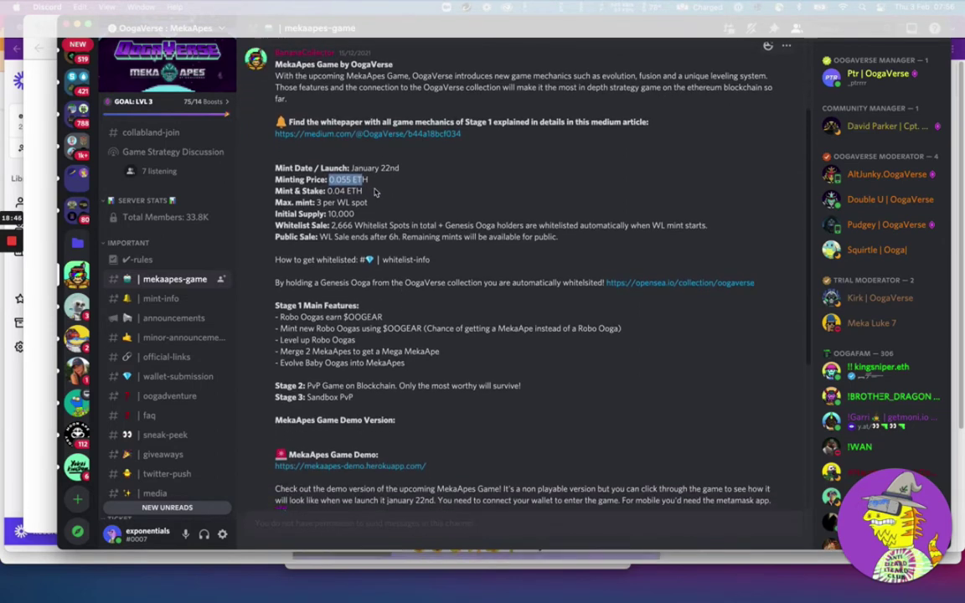
{"action": "scroll", "coordinate": [371, 236], "scroll_direction": "down", "scroll_amount": 1}
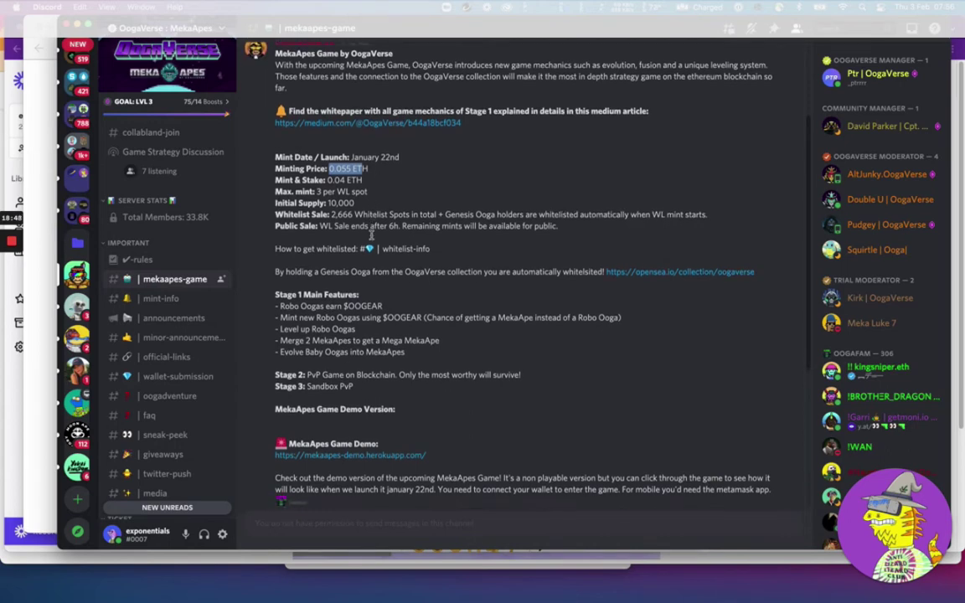
{"action": "scroll", "coordinate": [371, 236], "scroll_direction": "down", "scroll_amount": 2}
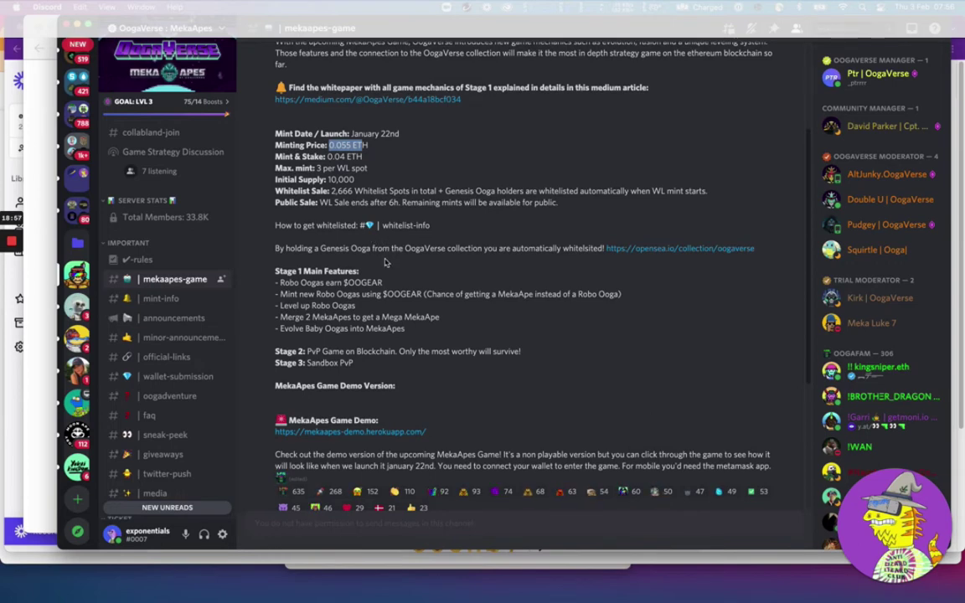
Step: Read through the Stage 1 main features and the Stage 2 and Stage 3 descriptions in the mekaapes-game post
{"action": "left_click_drag", "start_coordinate": [385, 262], "coordinate": [446, 334]}
{"action": "left_click", "coordinate": [432, 332]}
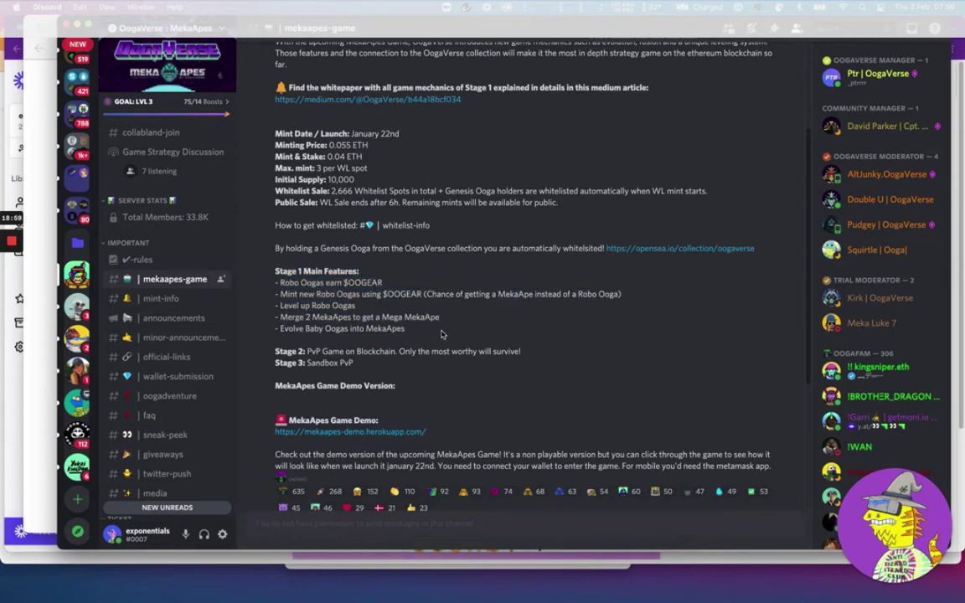
{"action": "left_click_drag", "start_coordinate": [370, 283], "coordinate": [395, 288]}
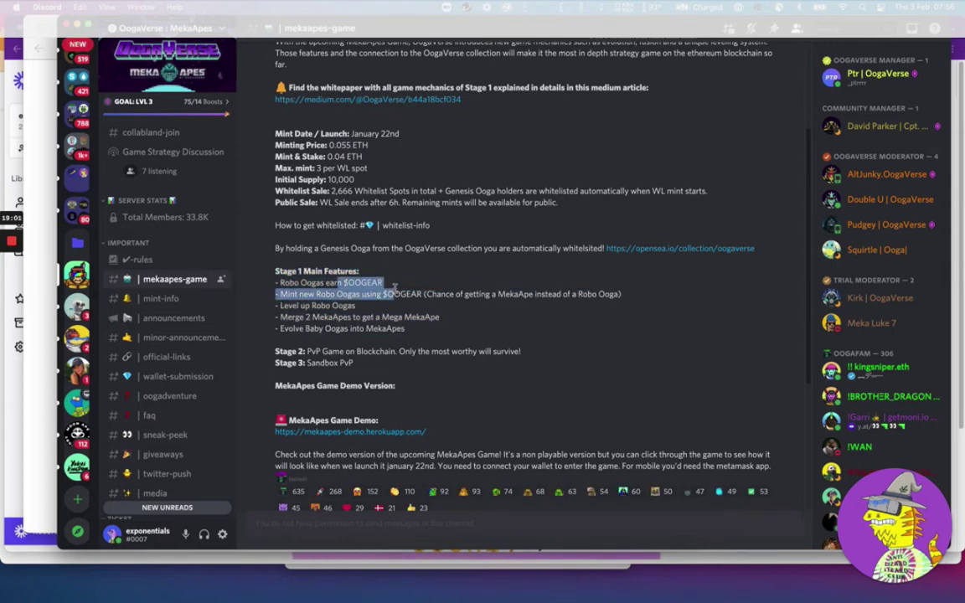
{"action": "left_click", "coordinate": [372, 290]}
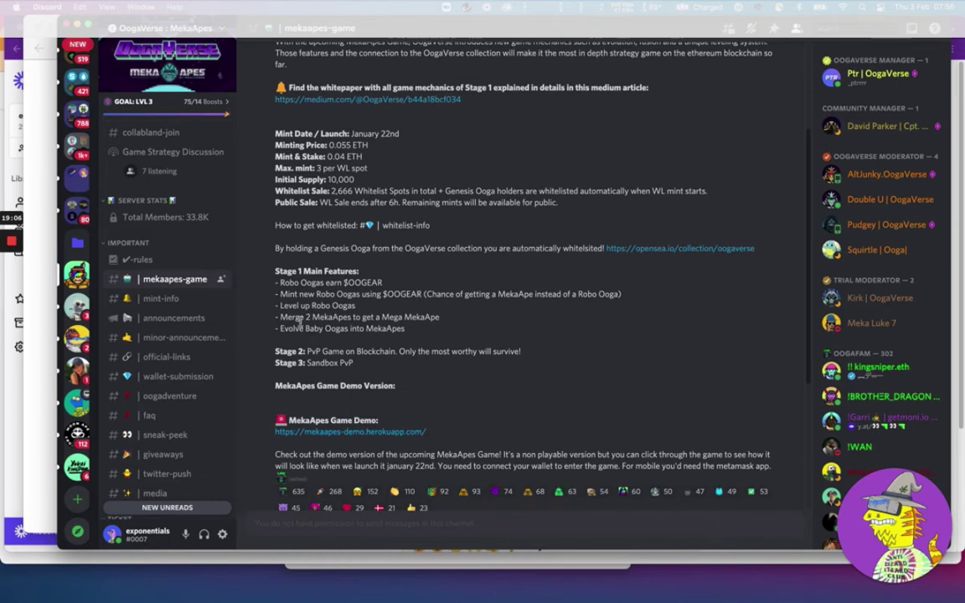
{"action": "left_click", "coordinate": [412, 333]}
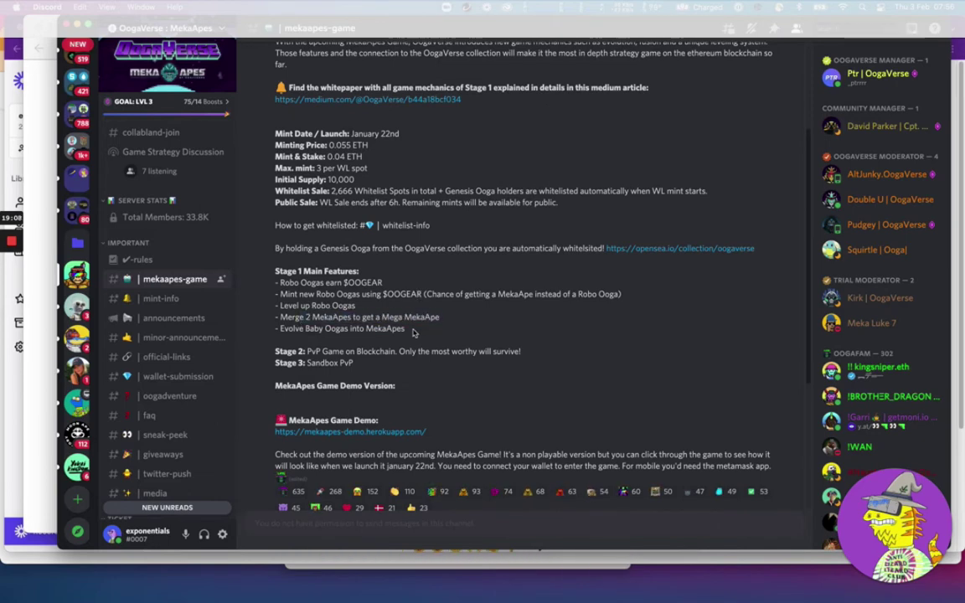
{"action": "left_click_drag", "start_coordinate": [285, 332], "coordinate": [384, 333]}
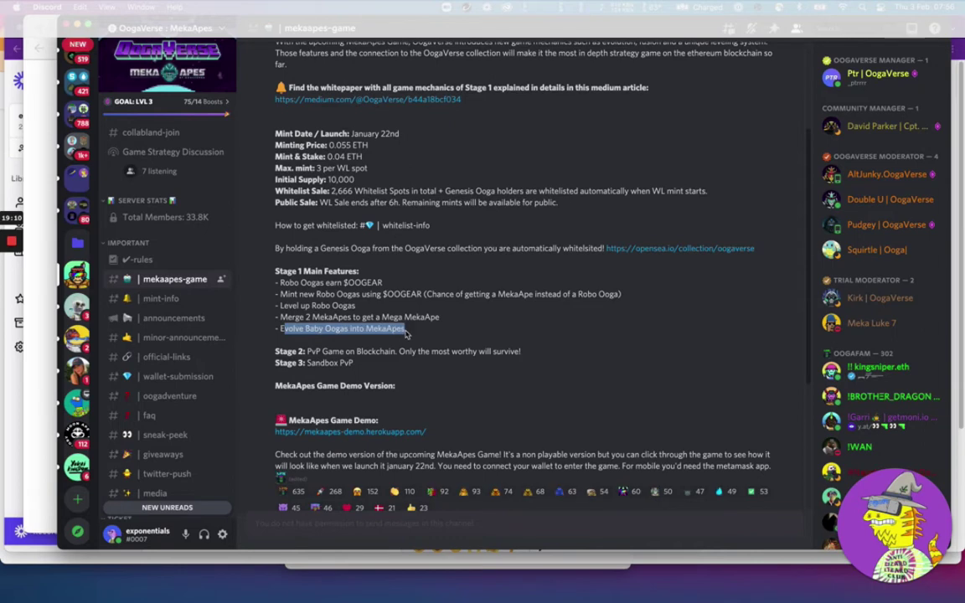
{"action": "left_click", "coordinate": [406, 331]}
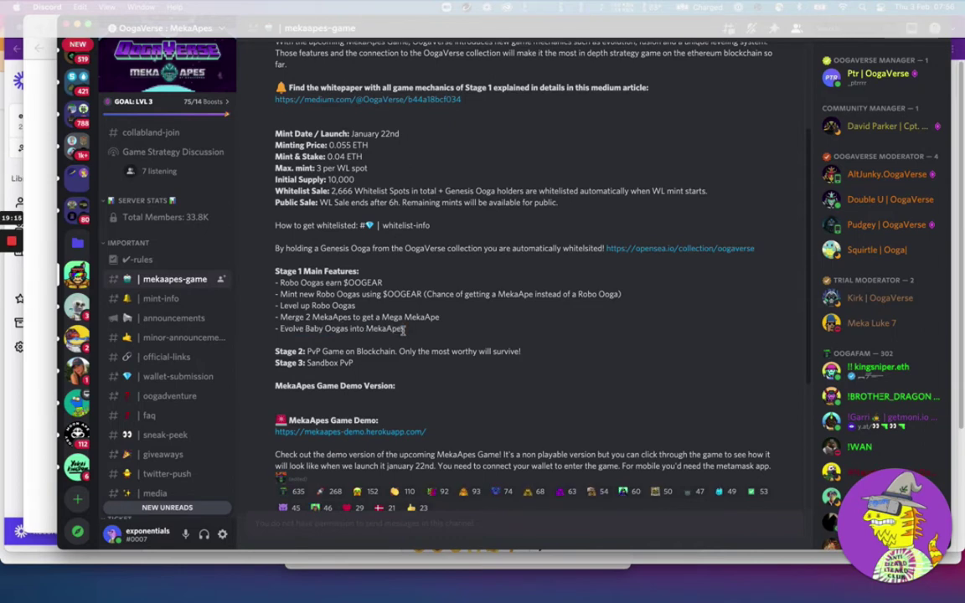
{"action": "scroll", "coordinate": [405, 331], "scroll_direction": "down", "scroll_amount": 1}
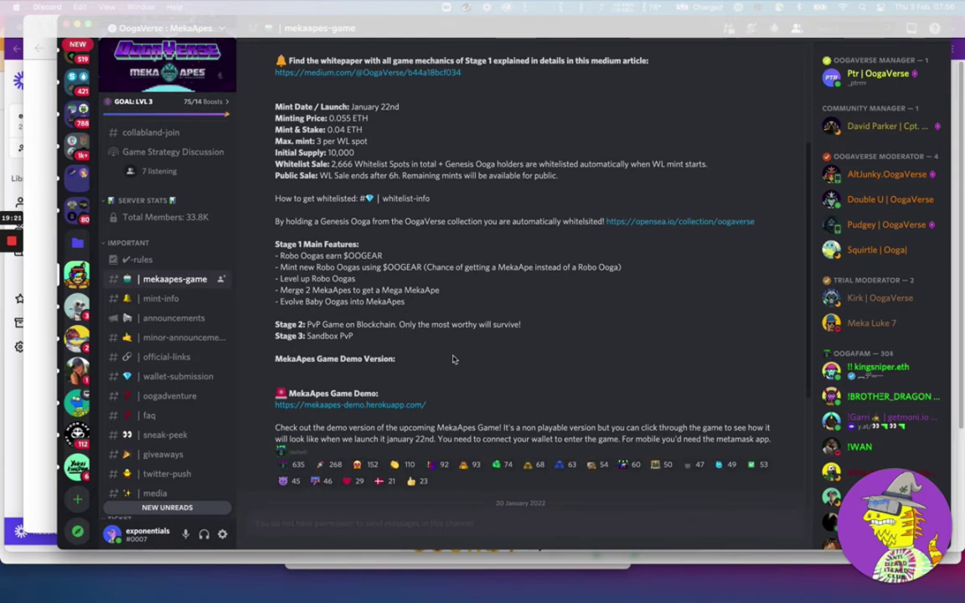
{"action": "scroll", "coordinate": [452, 359], "scroll_direction": "down", "scroll_amount": 1}
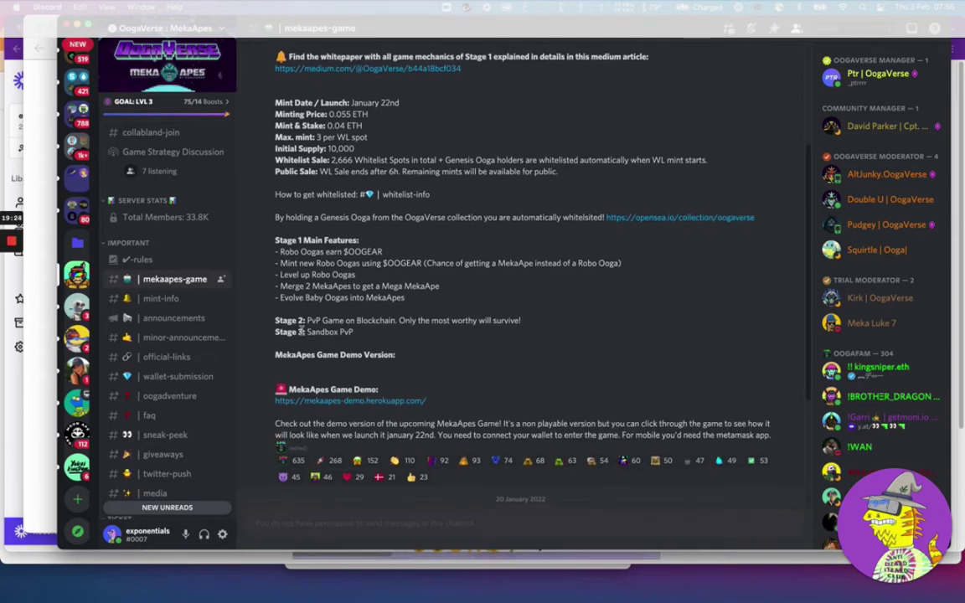
{"action": "left_click_drag", "start_coordinate": [308, 333], "coordinate": [365, 340]}
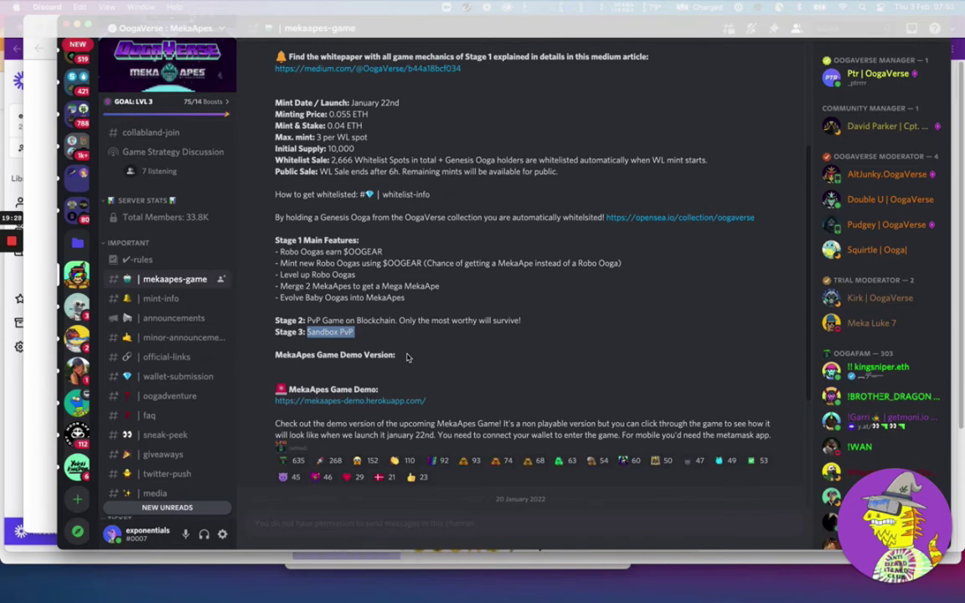
Step: Open the MekaApes game demo link from the post and enter the game from its welcome page
{"action": "scroll", "coordinate": [407, 357], "scroll_direction": "down", "scroll_amount": 1}
{"action": "scroll", "coordinate": [394, 341], "scroll_direction": "down", "scroll_amount": 1}
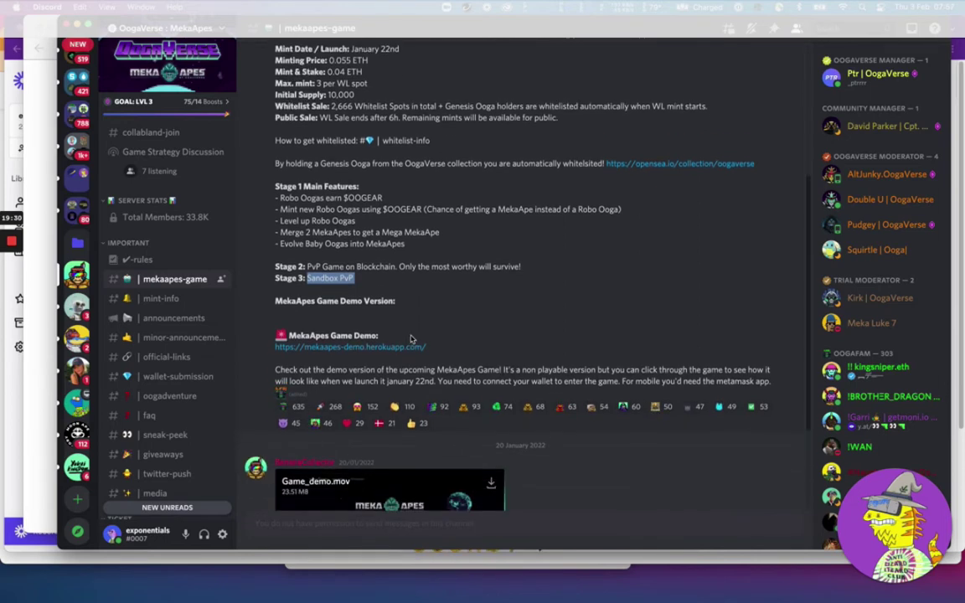
{"action": "left_click", "coordinate": [365, 345]}
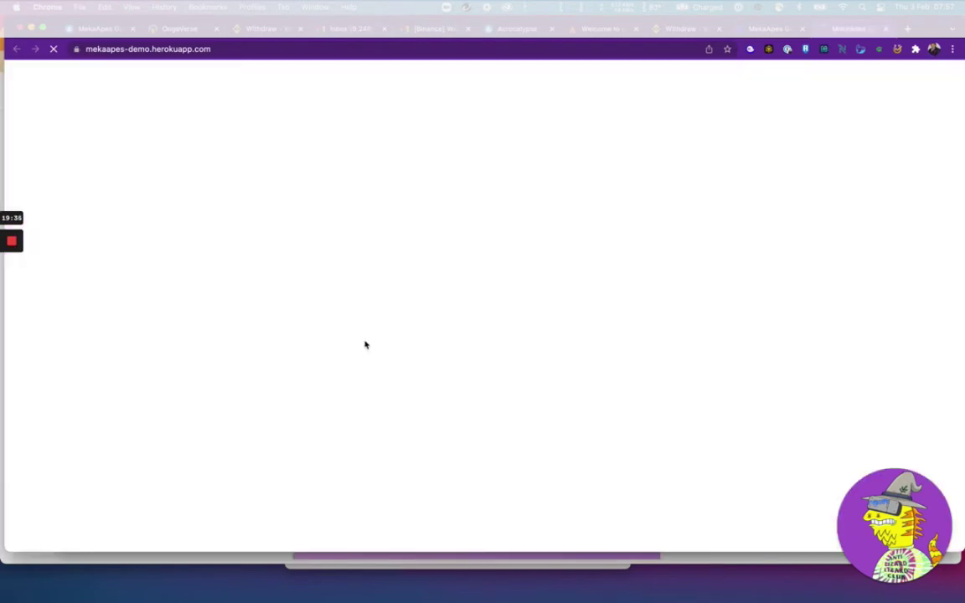
{"action": "scroll", "coordinate": [365, 345], "scroll_direction": "down", "scroll_amount": 3}
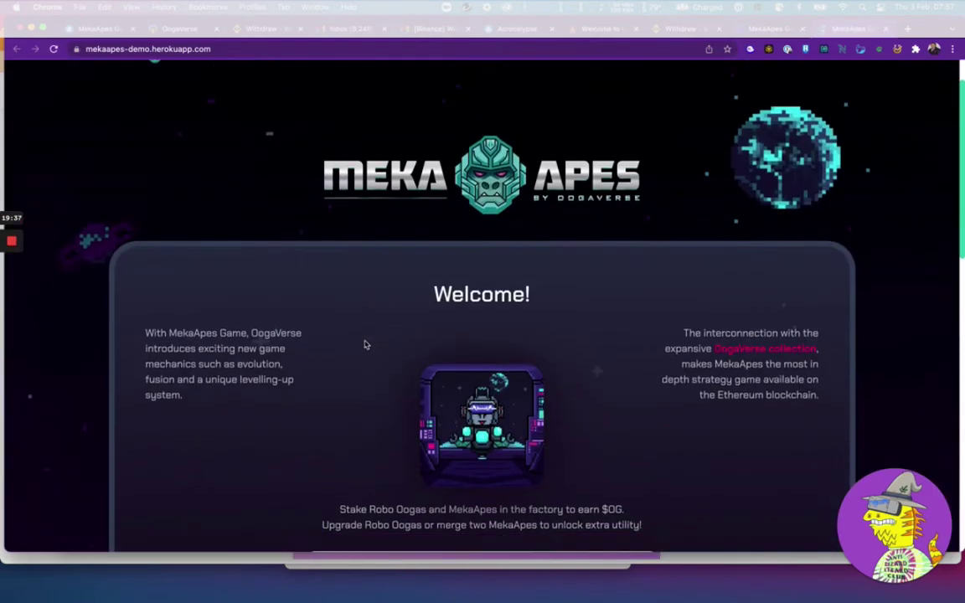
{"action": "scroll", "coordinate": [366, 343], "scroll_direction": "down", "scroll_amount": 3}
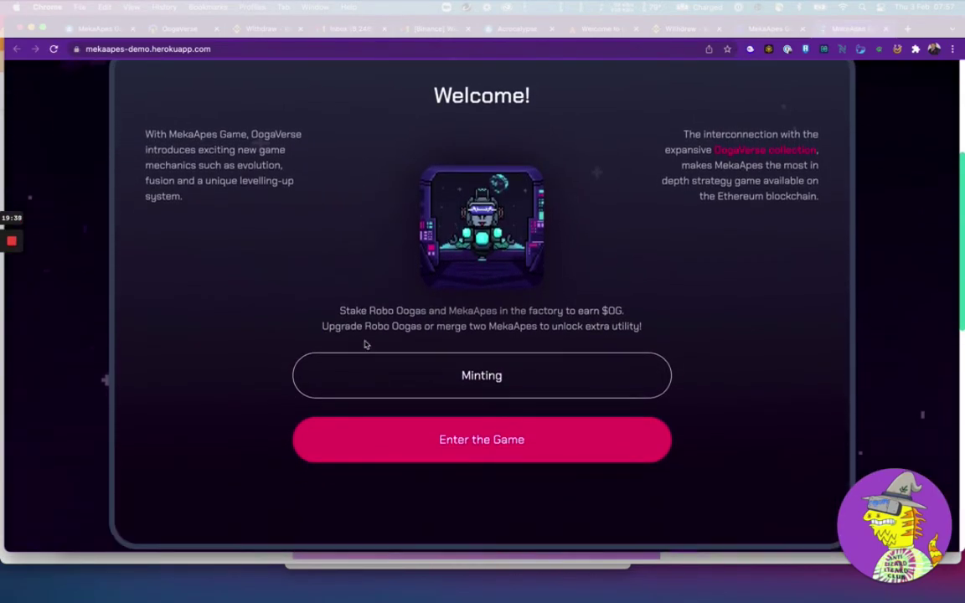
{"action": "left_click", "coordinate": [452, 450]}
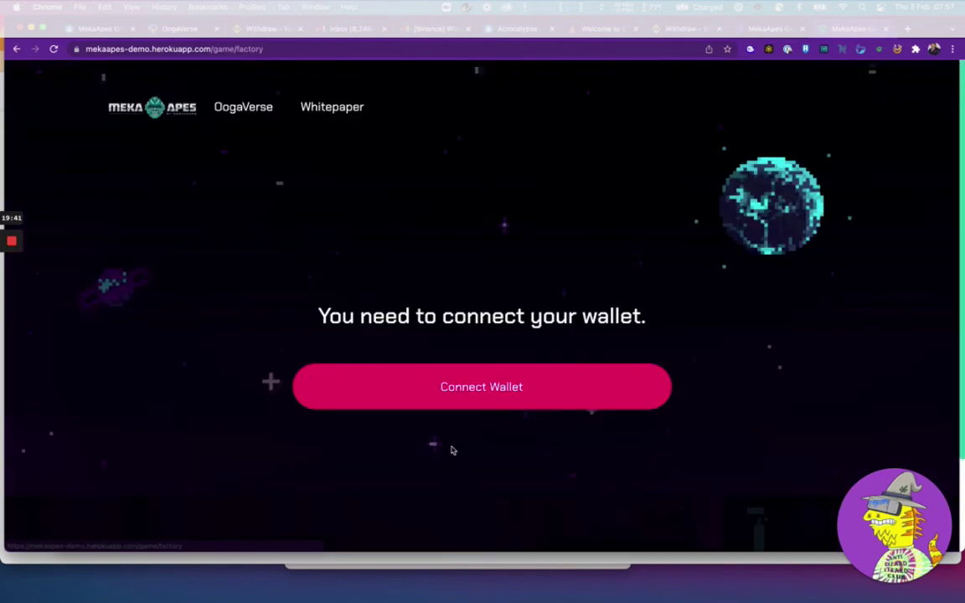
Step: Connect the MetaMask wallet to the demo site and look over the Factory page
{"action": "left_click", "coordinate": [494, 391]}
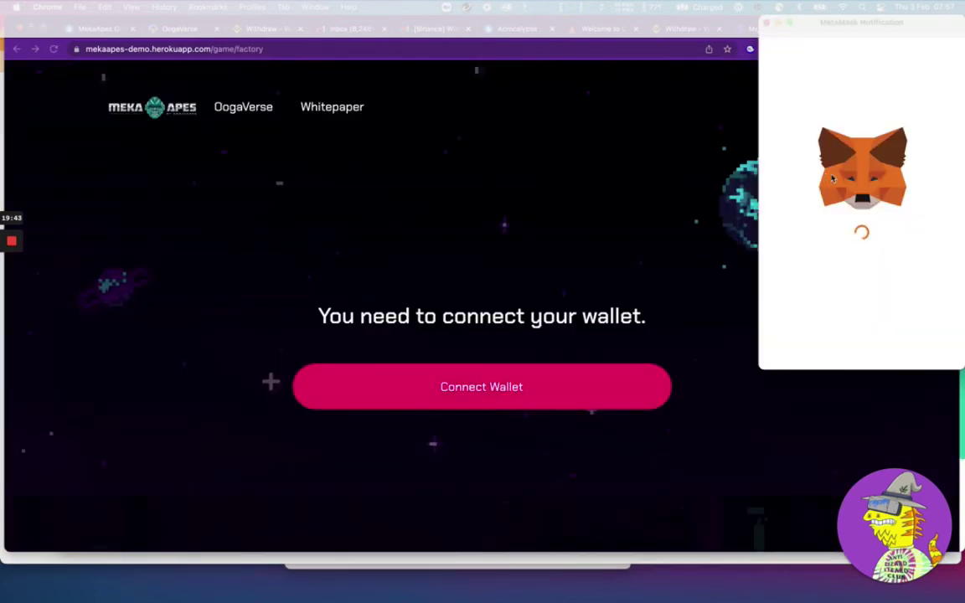
{"action": "scroll", "coordinate": [919, 334], "scroll_direction": "down", "scroll_amount": 3}
{"action": "left_click", "coordinate": [913, 348]}
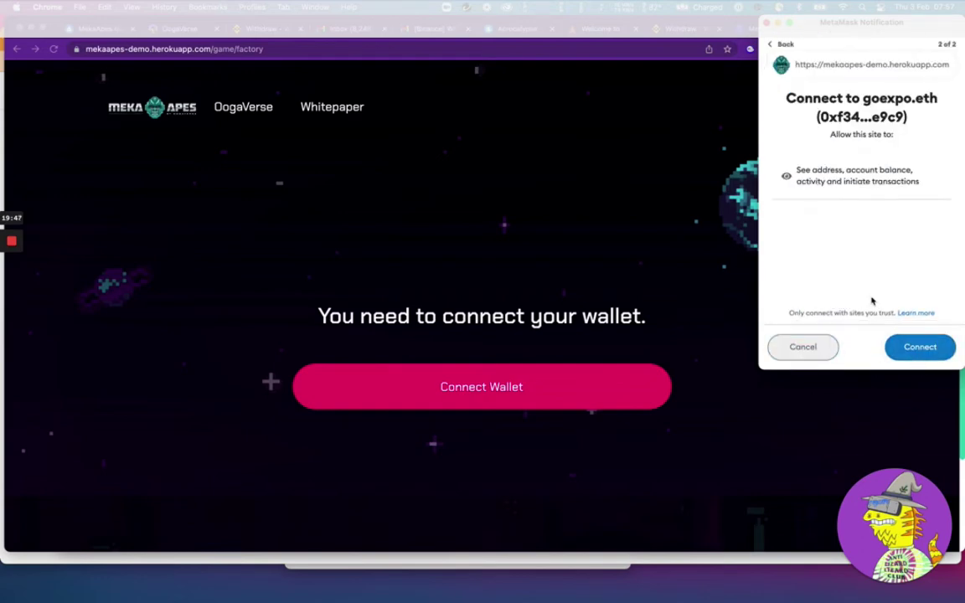
{"action": "left_click", "coordinate": [921, 348]}
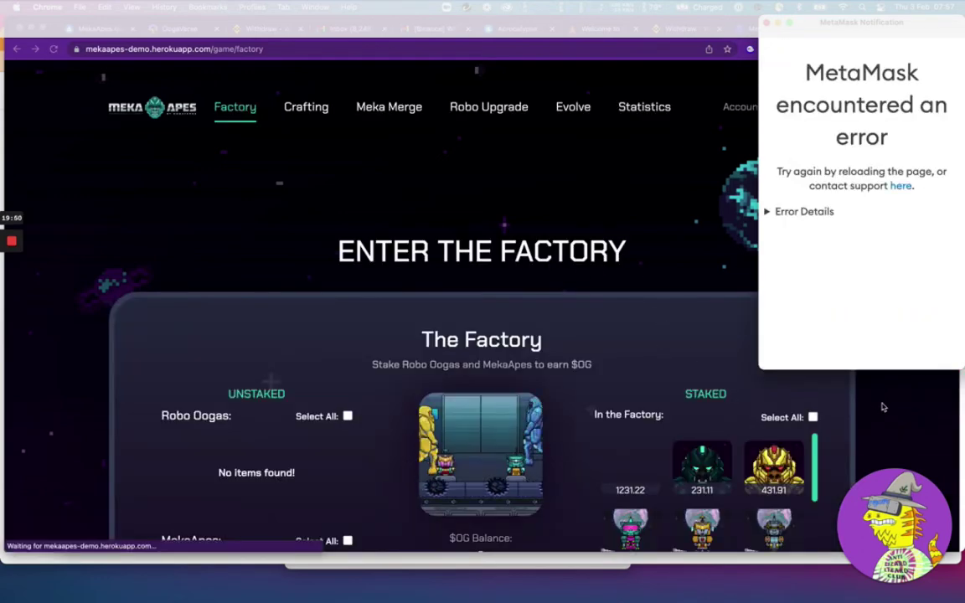
{"action": "scroll", "coordinate": [882, 404], "scroll_direction": "down", "scroll_amount": 8}
{"action": "scroll", "coordinate": [883, 406], "scroll_direction": "up", "scroll_amount": 6}
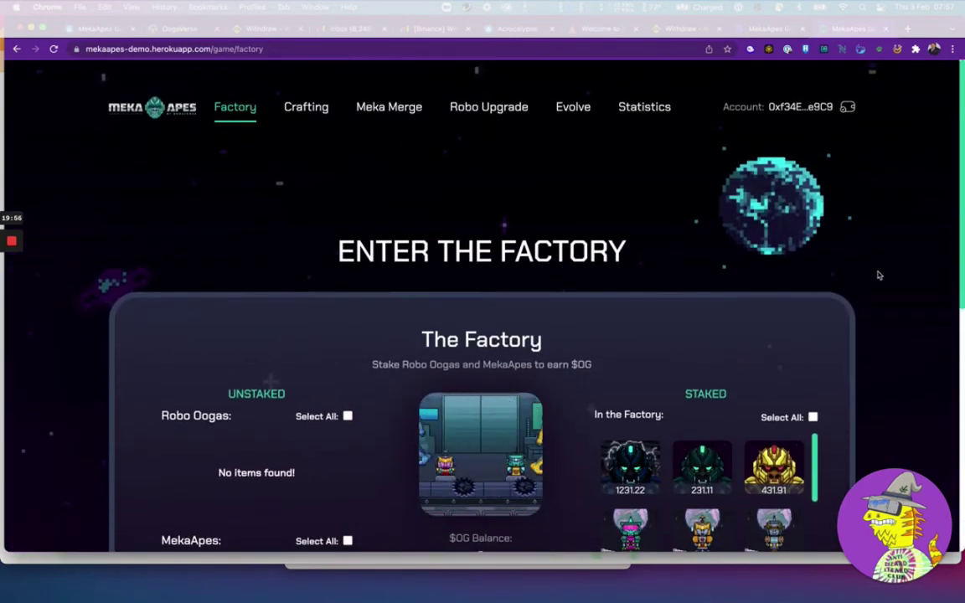
Step: Switch back to Discord and view the rest of the mekaapes-game channel, down to the Game_demo.mov video
{"action": "key", "text": "super+Tab"}
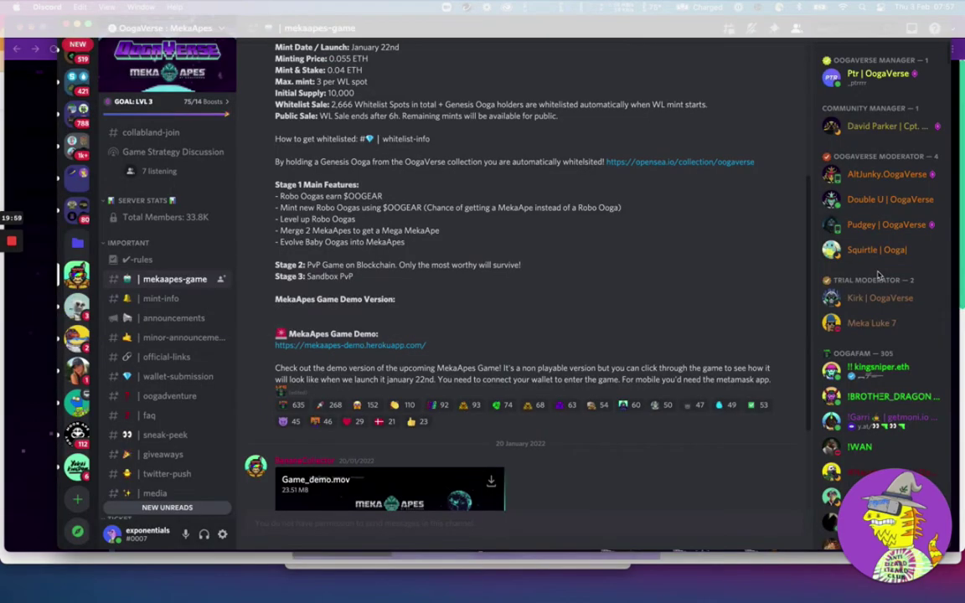
{"action": "scroll", "coordinate": [466, 361], "scroll_direction": "down", "scroll_amount": 1}
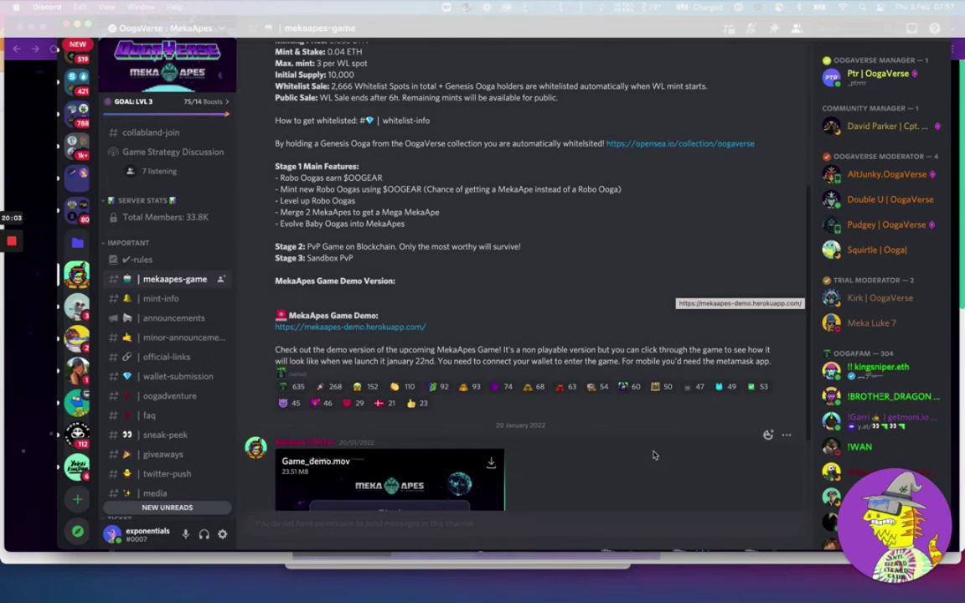
{"action": "scroll", "coordinate": [653, 455], "scroll_direction": "down", "scroll_amount": 1}
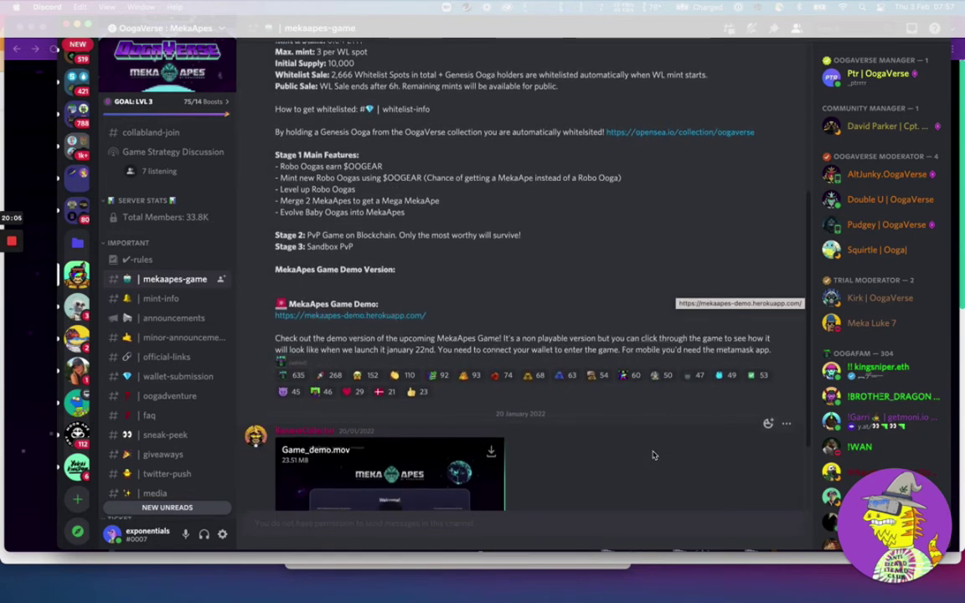
{"action": "scroll", "coordinate": [654, 455], "scroll_direction": "down", "scroll_amount": 2}
{"action": "scroll", "coordinate": [654, 454], "scroll_direction": "up", "scroll_amount": 1}
{"action": "scroll", "coordinate": [654, 455], "scroll_direction": "down", "scroll_amount": 3}
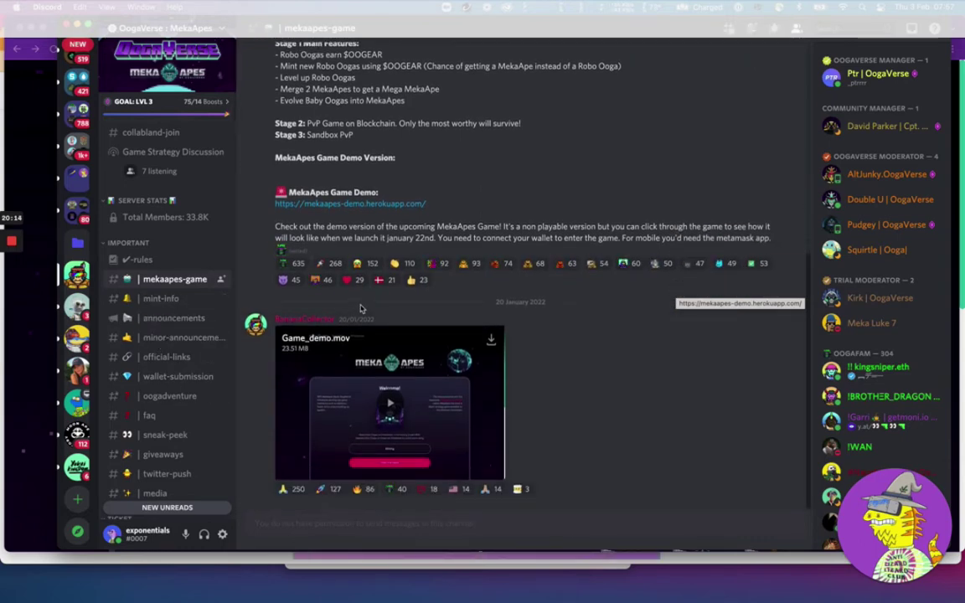
Step: Open the mint-info channel and check its security, wallet submission and minting link posts
{"action": "left_click", "coordinate": [167, 299]}
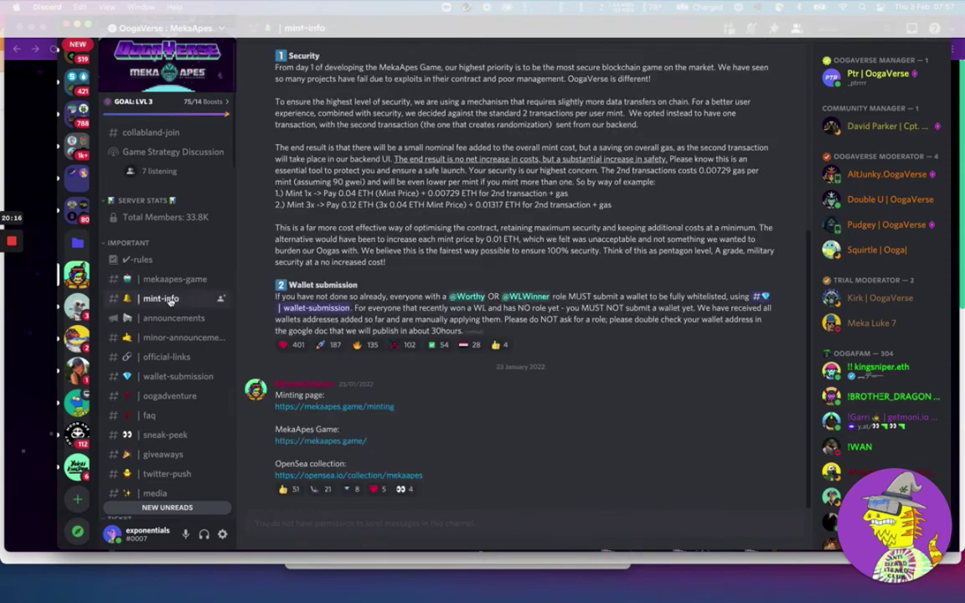
{"action": "scroll", "coordinate": [386, 168], "scroll_direction": "up", "scroll_amount": 2}
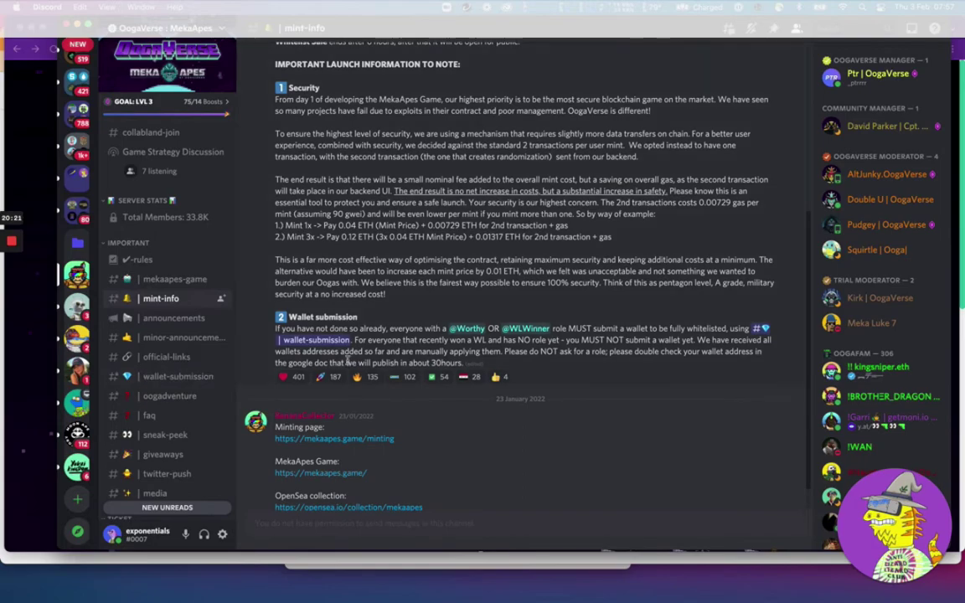
{"action": "scroll", "coordinate": [347, 360], "scroll_direction": "down", "scroll_amount": 2}
Step: Open the announcements channel and go back through its history to the very first post
{"action": "left_click", "coordinate": [163, 318]}
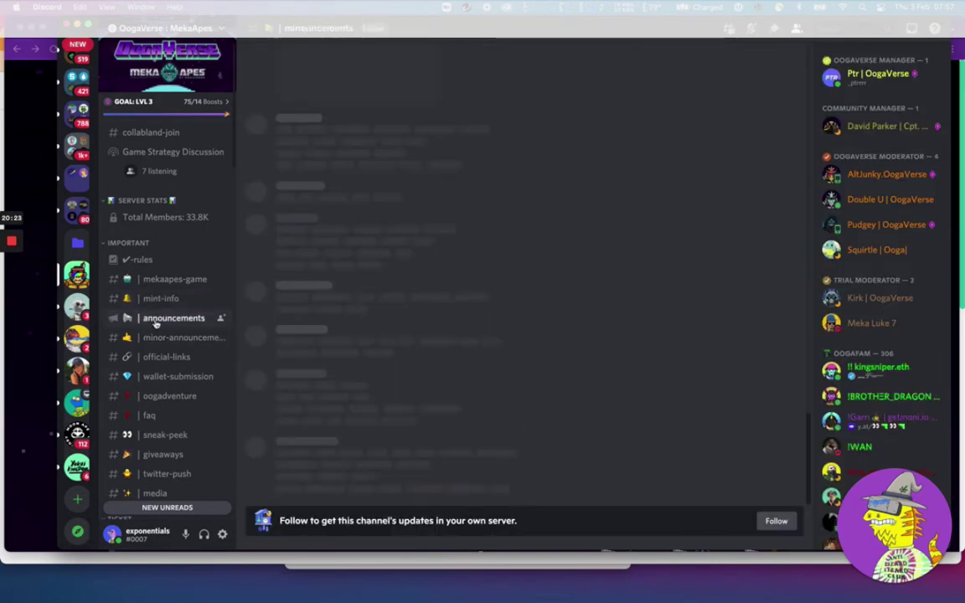
{"action": "scroll", "coordinate": [450, 221], "scroll_direction": "up", "scroll_amount": 15}
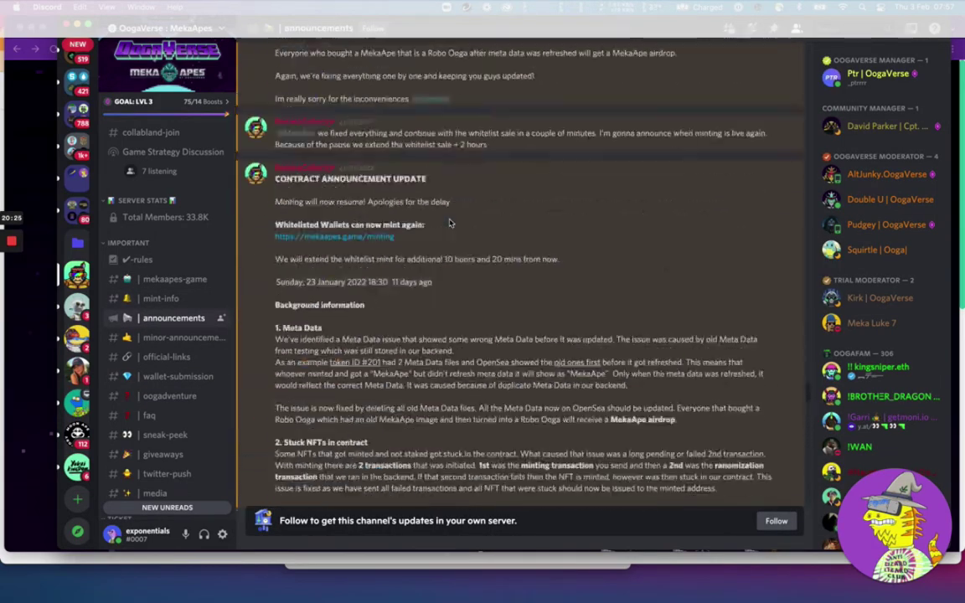
{"action": "scroll", "coordinate": [450, 221], "scroll_direction": "up", "scroll_amount": 20}
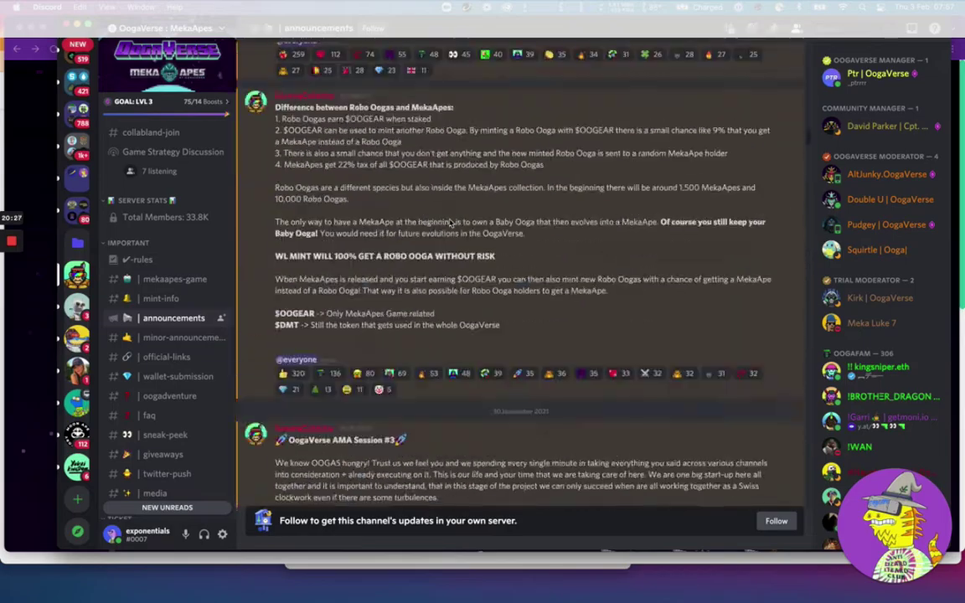
{"action": "scroll", "coordinate": [450, 221], "scroll_direction": "up", "scroll_amount": 15}
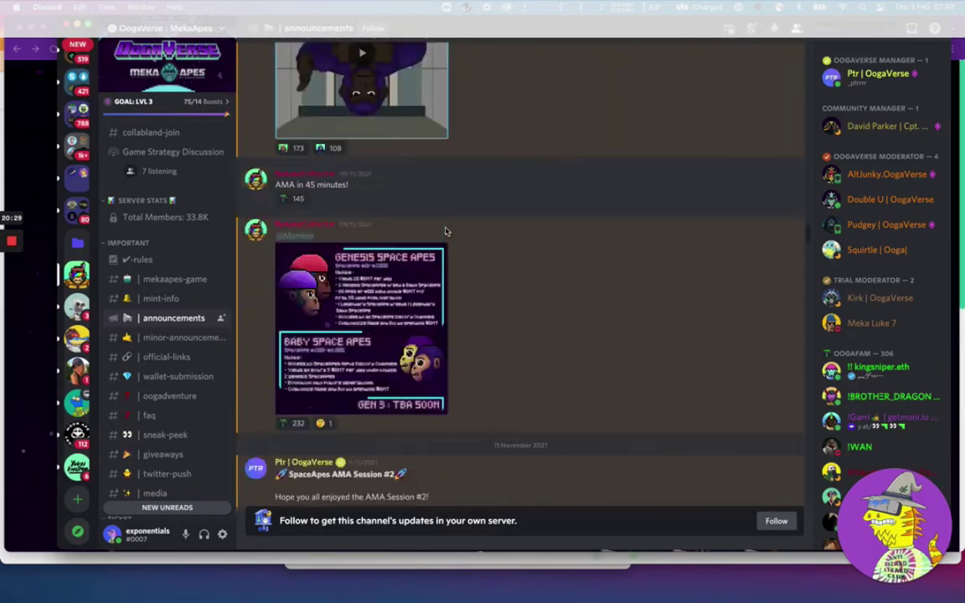
{"action": "scroll", "coordinate": [578, 130], "scroll_direction": "up", "scroll_amount": 2}
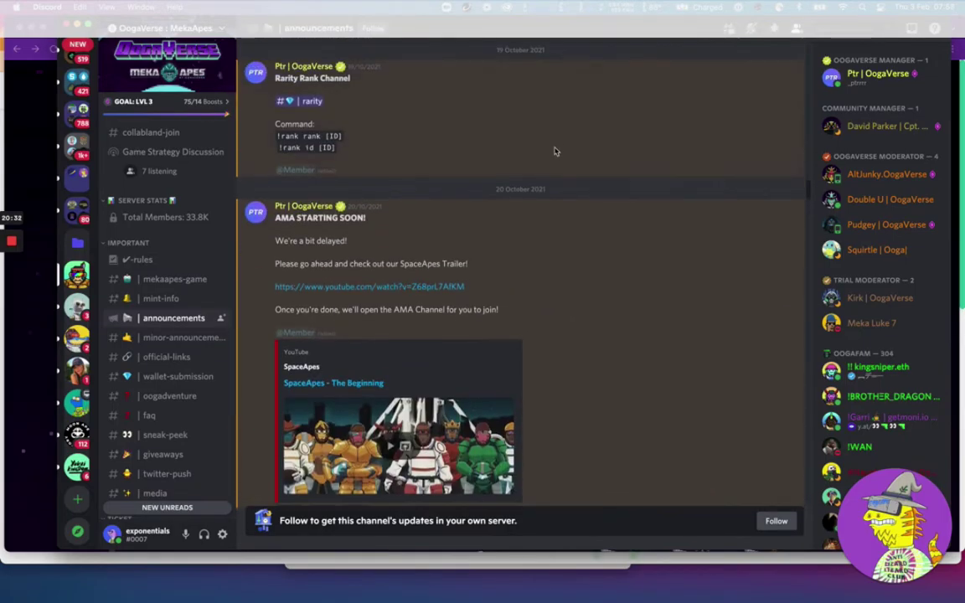
{"action": "scroll", "coordinate": [702, 129], "scroll_direction": "up", "scroll_amount": 20}
{"action": "scroll", "coordinate": [701, 128], "scroll_direction": "up", "scroll_amount": 20}
{"action": "scroll", "coordinate": [701, 128], "scroll_direction": "up", "scroll_amount": 8}
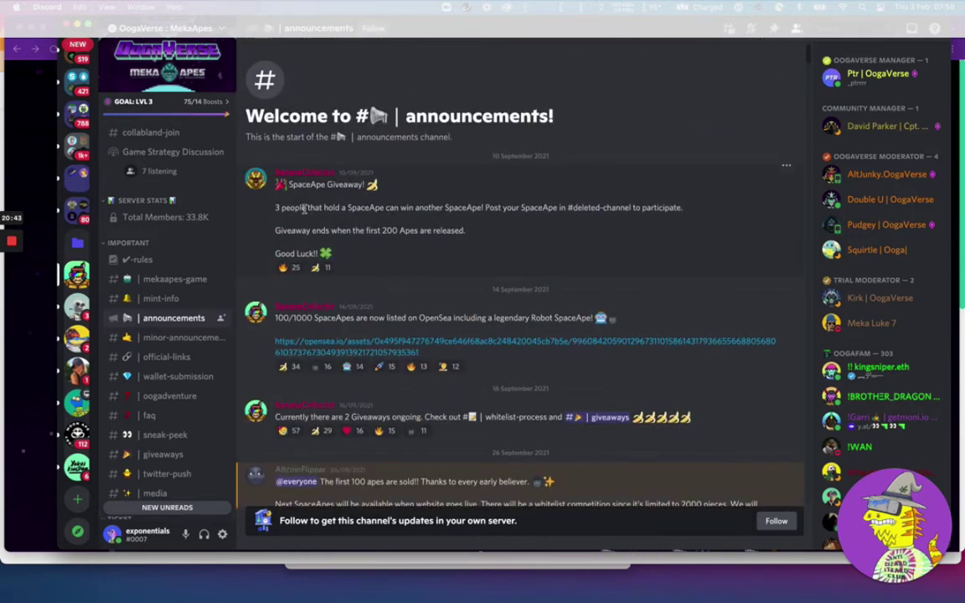
Step: Read the earliest September 2021 announcements, from the SpaceApe giveaway to the SpaceApe #100 auction
{"action": "left_click_drag", "start_coordinate": [307, 206], "coordinate": [478, 247]}
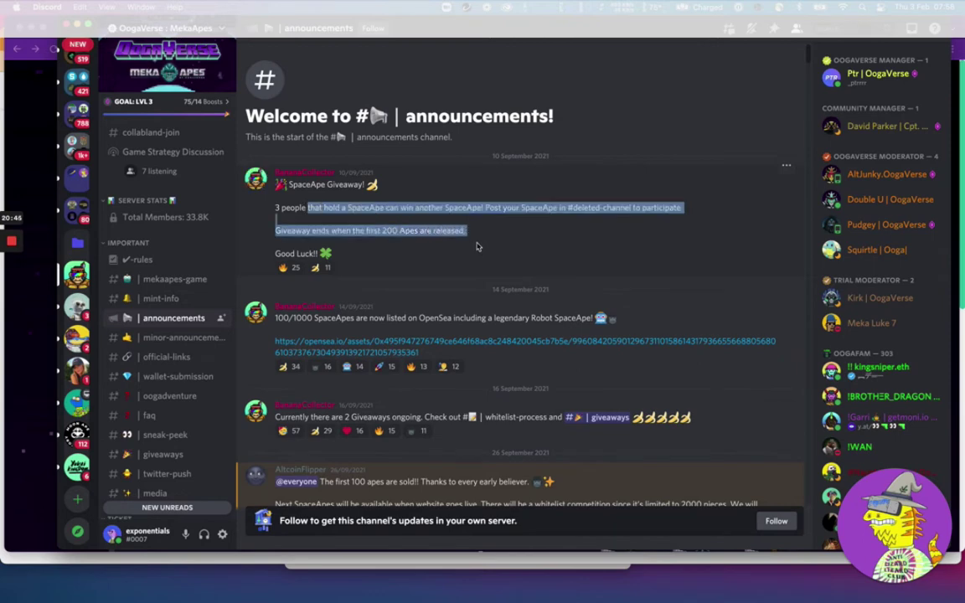
{"action": "left_click", "coordinate": [406, 216]}
{"action": "scroll", "coordinate": [408, 211], "scroll_direction": "down", "scroll_amount": 2}
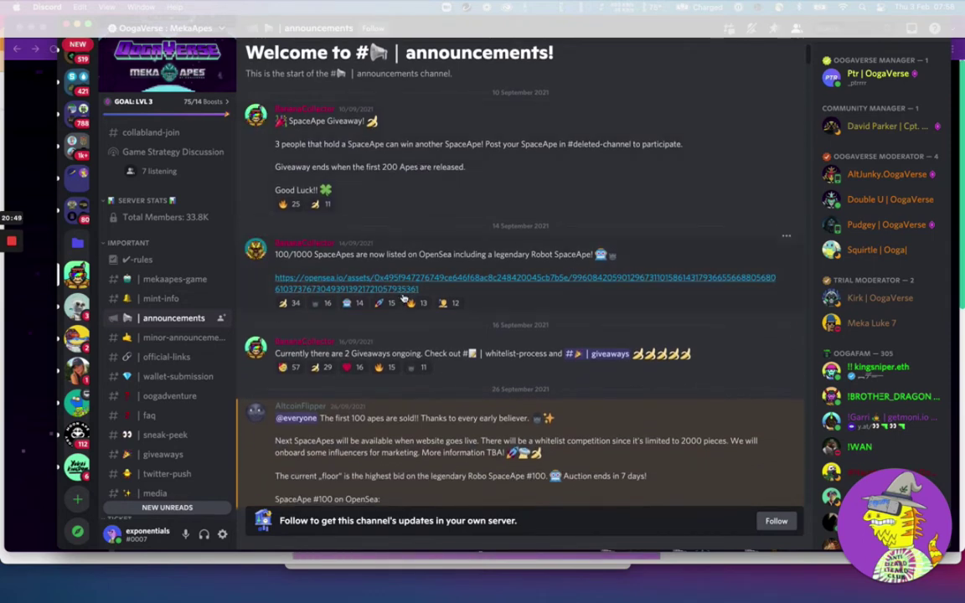
{"action": "scroll", "coordinate": [387, 256], "scroll_direction": "down", "scroll_amount": 2}
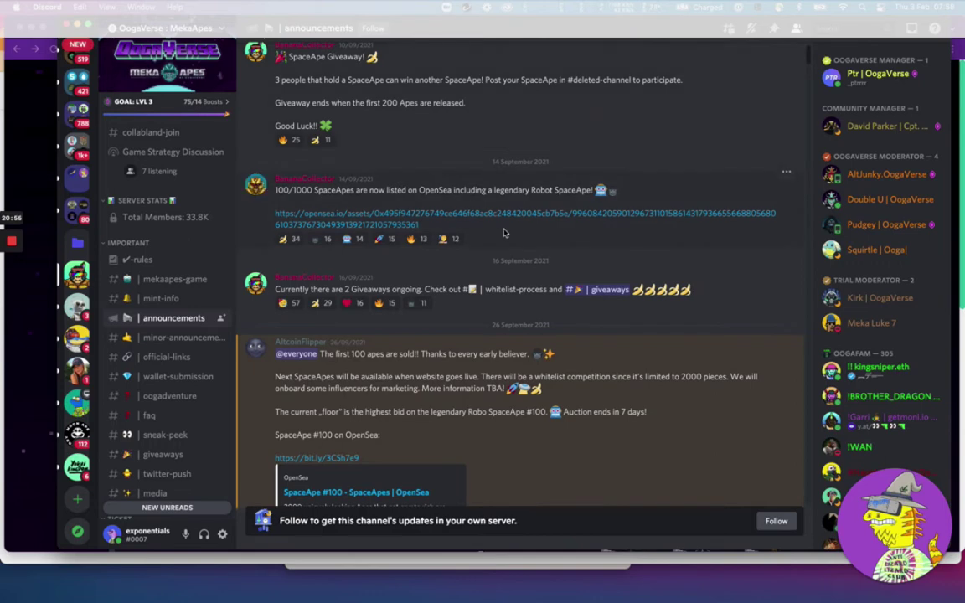
{"action": "scroll", "coordinate": [507, 255], "scroll_direction": "down", "scroll_amount": 5}
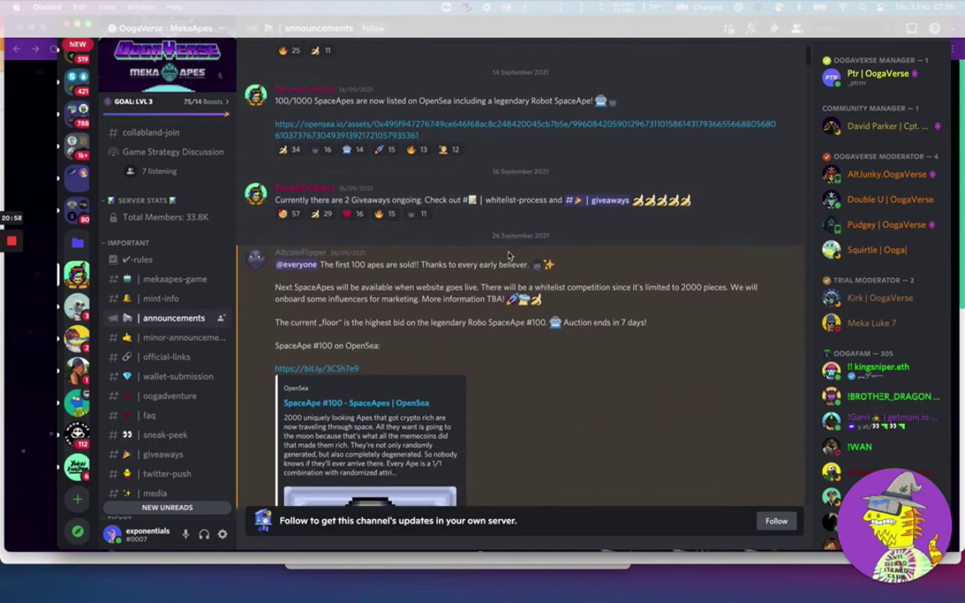
{"action": "scroll", "coordinate": [507, 255], "scroll_direction": "down", "scroll_amount": 8}
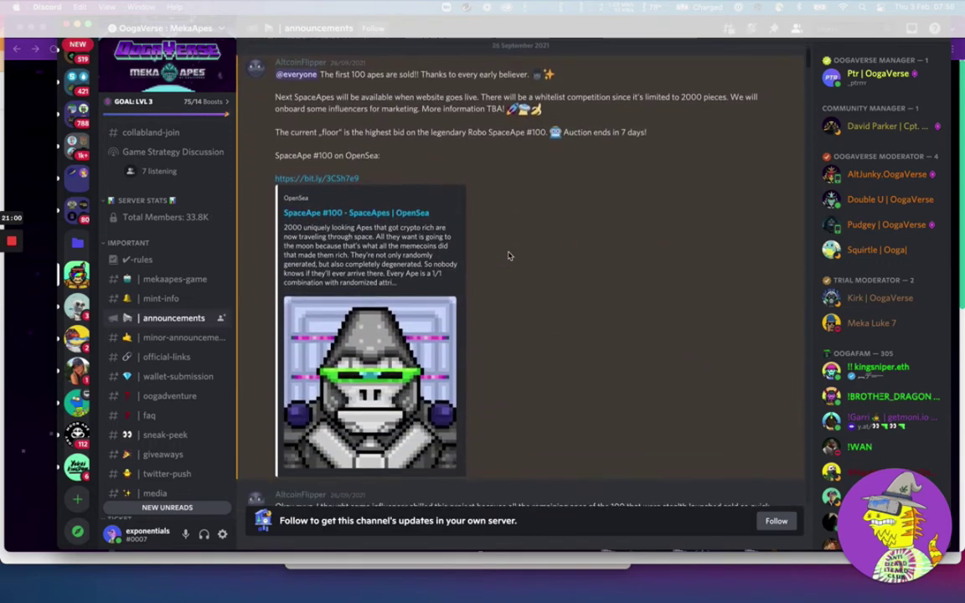
Step: Skim the announcements from 26 September to mid-October 2021, and jump ahead to the newest posts of late January 2022
{"action": "scroll", "coordinate": [507, 256], "scroll_direction": "down", "scroll_amount": 20}
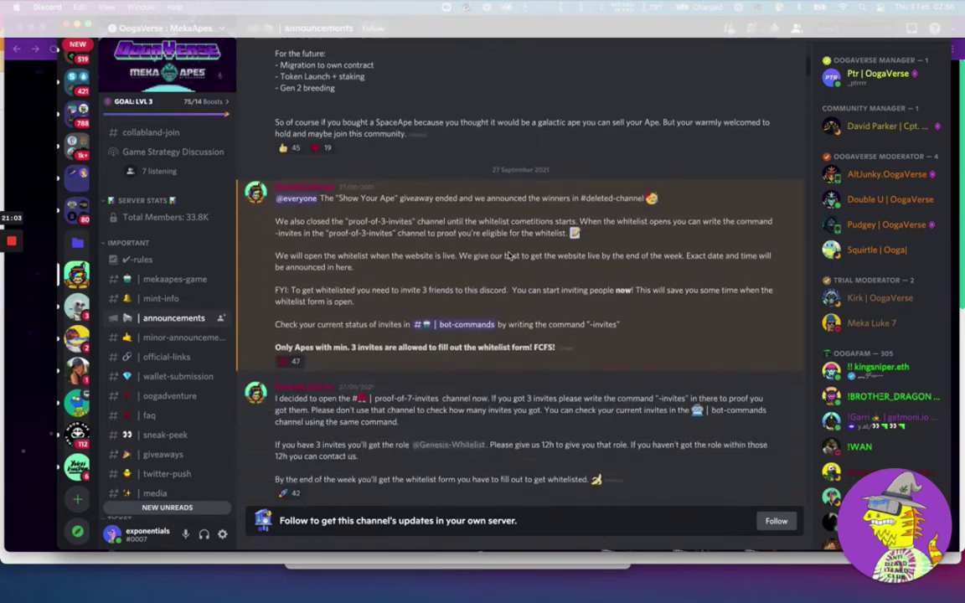
{"action": "scroll", "coordinate": [507, 255], "scroll_direction": "down", "scroll_amount": 20}
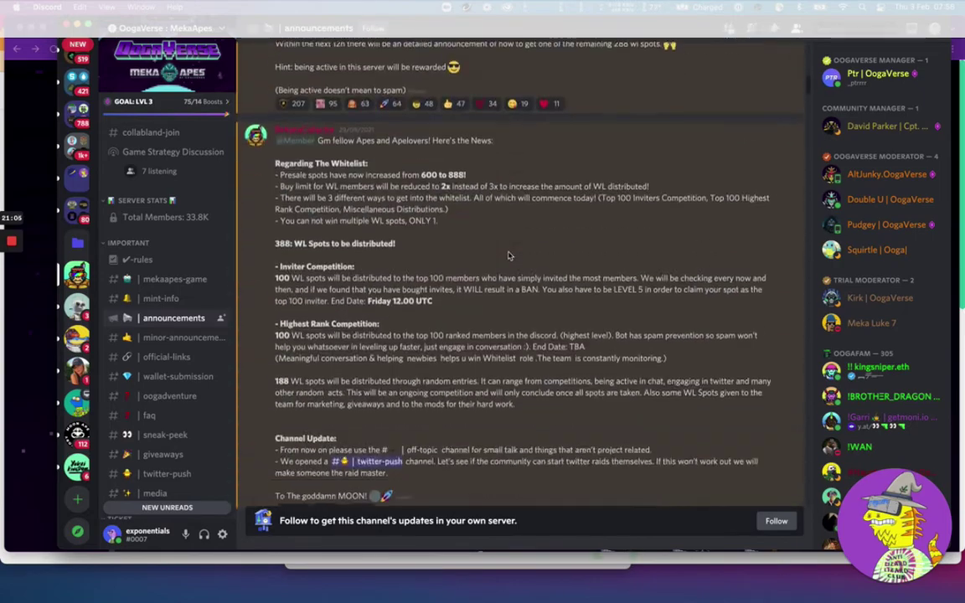
{"action": "scroll", "coordinate": [507, 255], "scroll_direction": "down", "scroll_amount": 20}
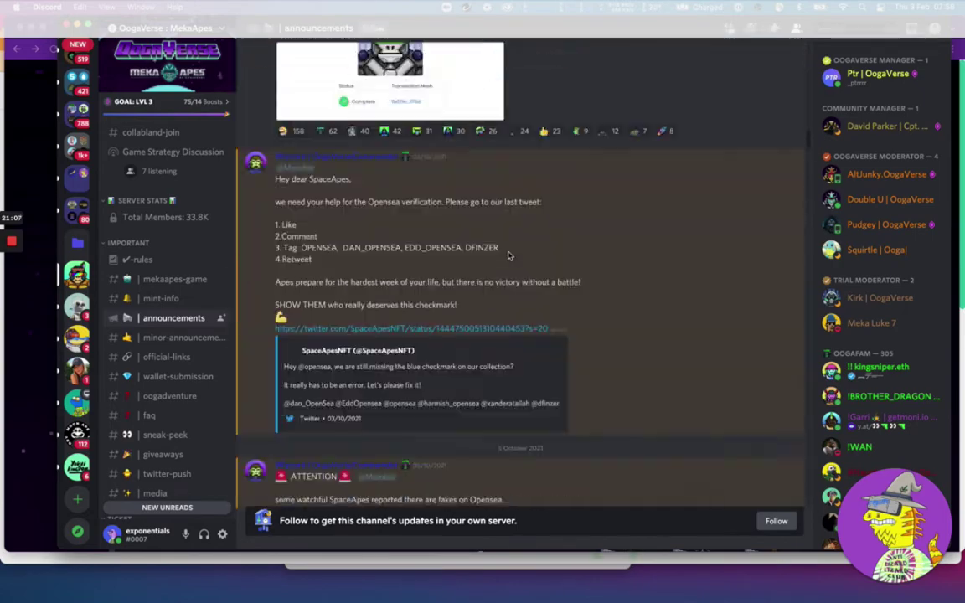
{"action": "scroll", "coordinate": [507, 255], "scroll_direction": "down", "scroll_amount": 20}
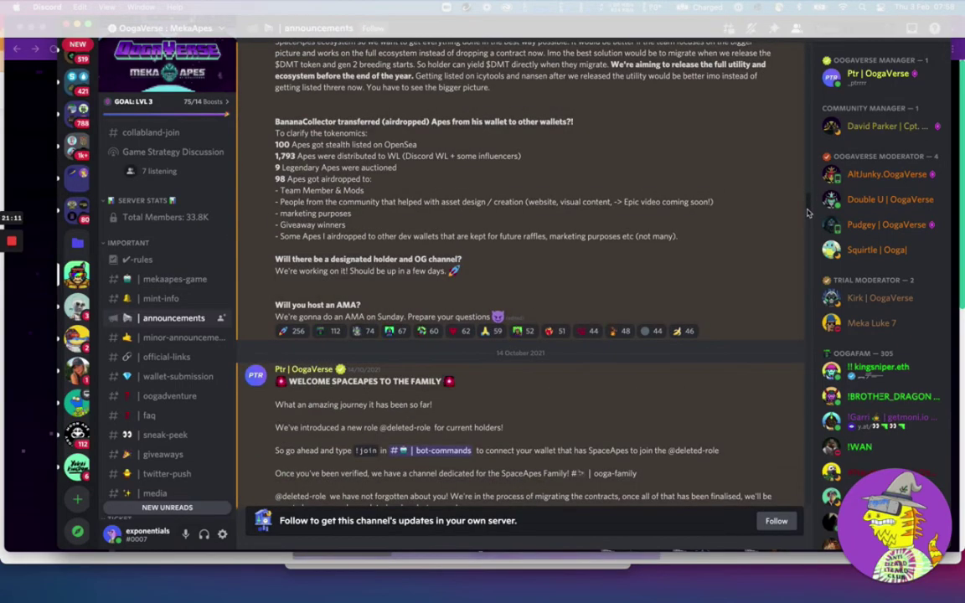
{"action": "left_click_drag", "start_coordinate": [807, 213], "coordinate": [801, 594]}
Step: Open the general-chat channel and skim the most recent conversation, including the $OG token post
{"action": "scroll", "coordinate": [170, 369], "scroll_direction": "down", "scroll_amount": 6}
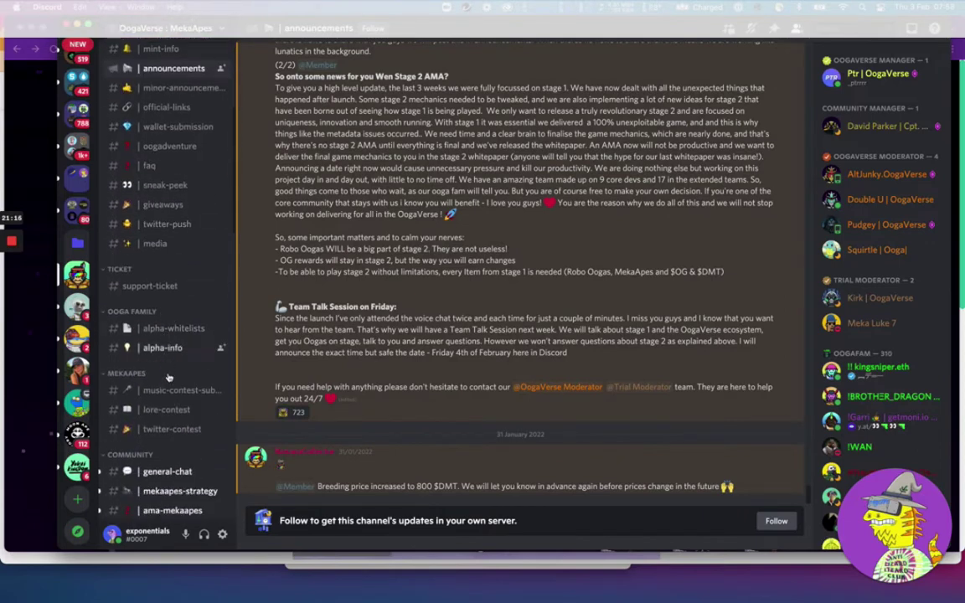
{"action": "scroll", "coordinate": [167, 377], "scroll_direction": "down", "scroll_amount": 3}
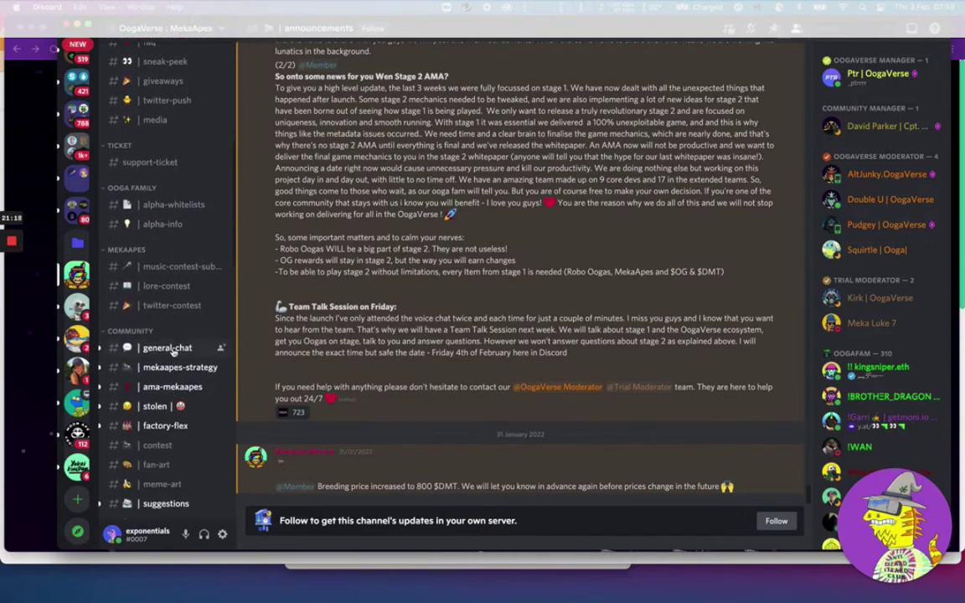
{"action": "left_click", "coordinate": [171, 348]}
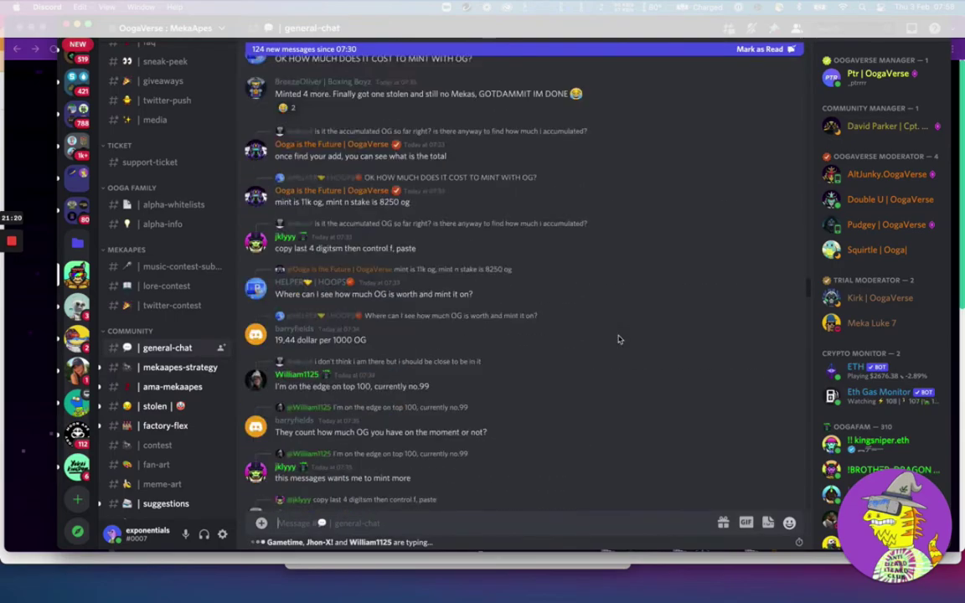
{"action": "scroll", "coordinate": [618, 339], "scroll_direction": "down", "scroll_amount": 20}
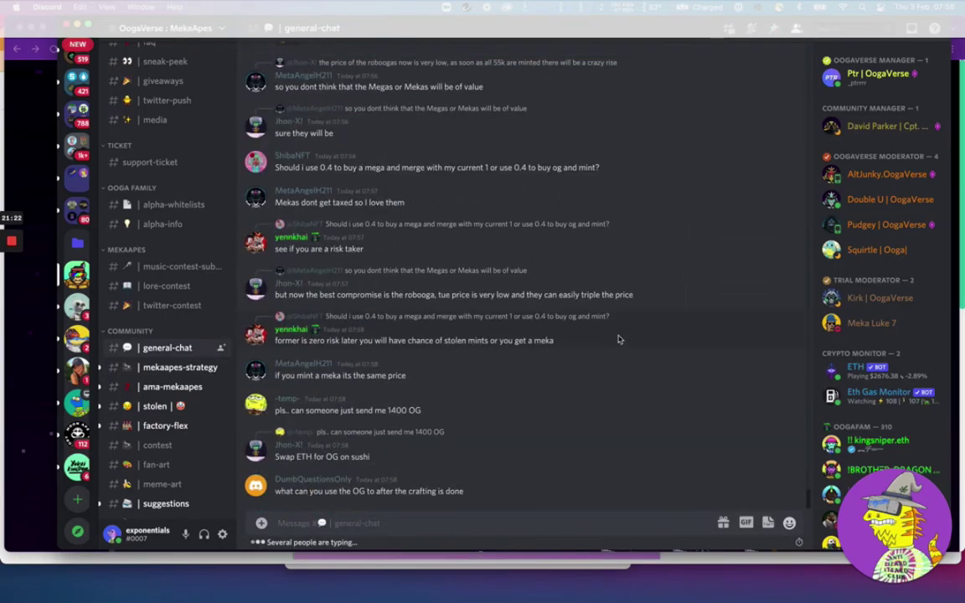
{"action": "scroll", "coordinate": [618, 339], "scroll_direction": "up", "scroll_amount": 10}
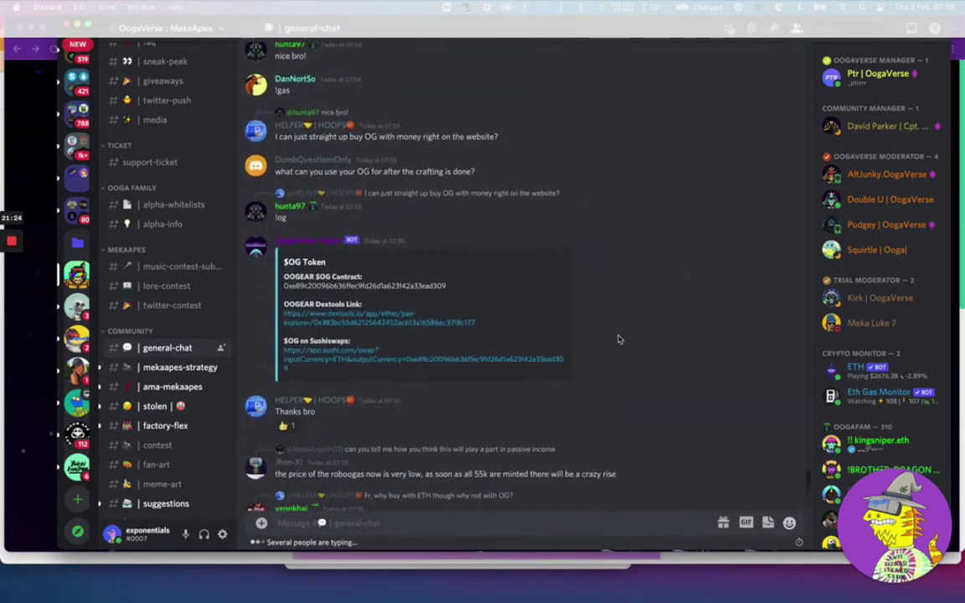
{"action": "scroll", "coordinate": [618, 339], "scroll_direction": "down", "scroll_amount": 10}
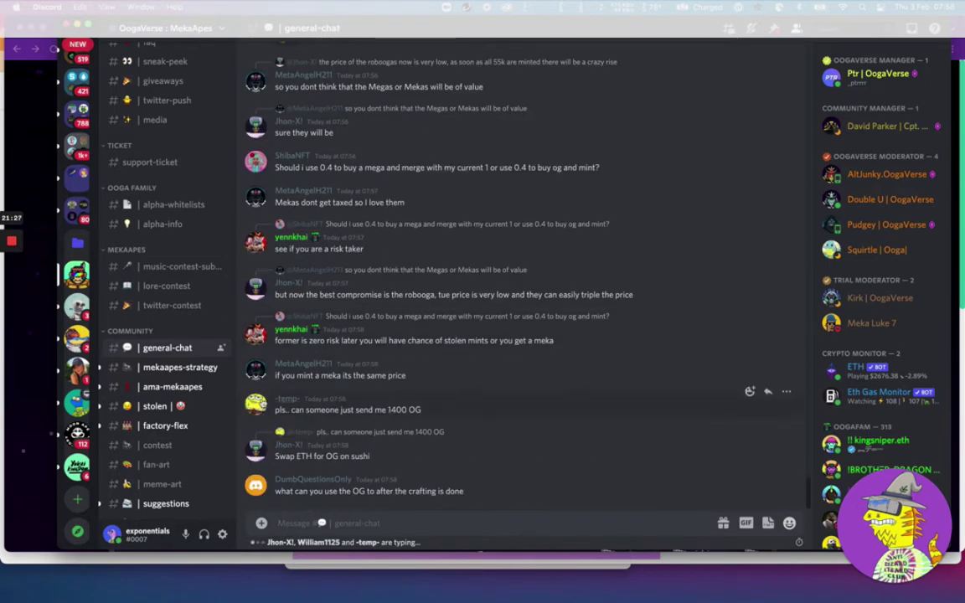
Step: Check the activity in the mekaapes-strategy and ama-mekaapes channels, reading the AMA questions down to the latest message
{"action": "left_click", "coordinate": [176, 369]}
{"action": "scroll", "coordinate": [448, 409], "scroll_direction": "down", "scroll_amount": 15}
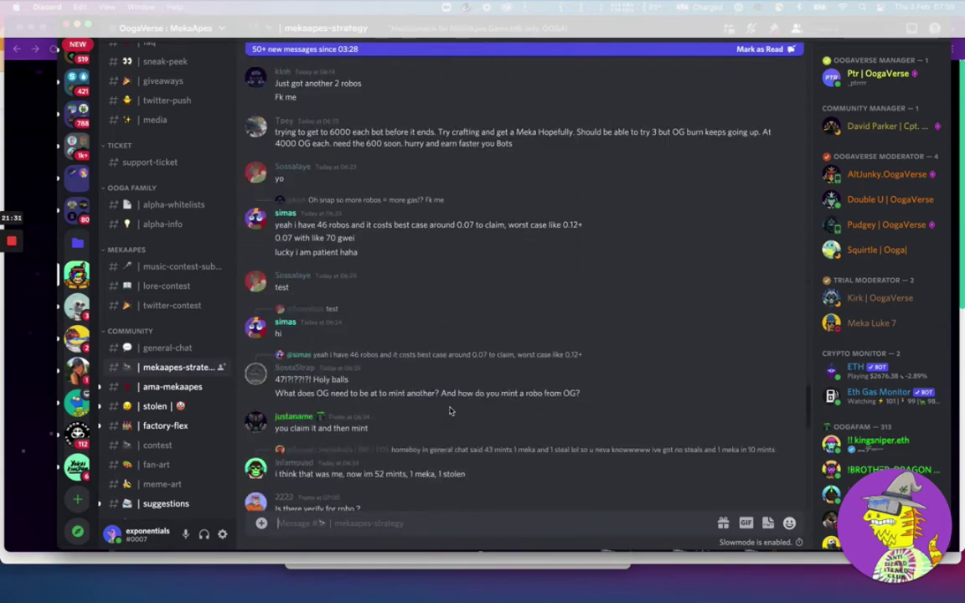
{"action": "left_click", "coordinate": [158, 388]}
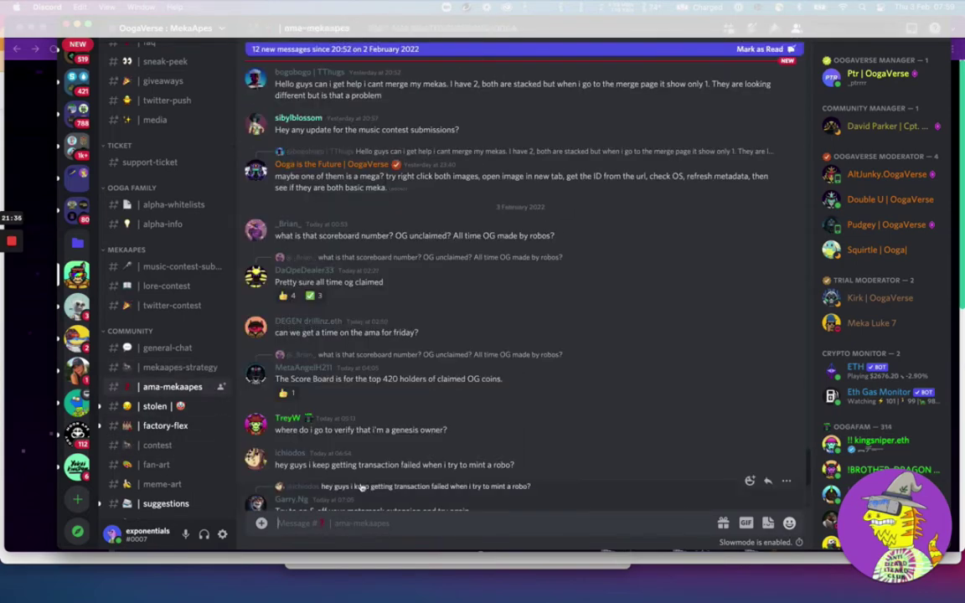
{"action": "scroll", "coordinate": [361, 485], "scroll_direction": "down", "scroll_amount": 5}
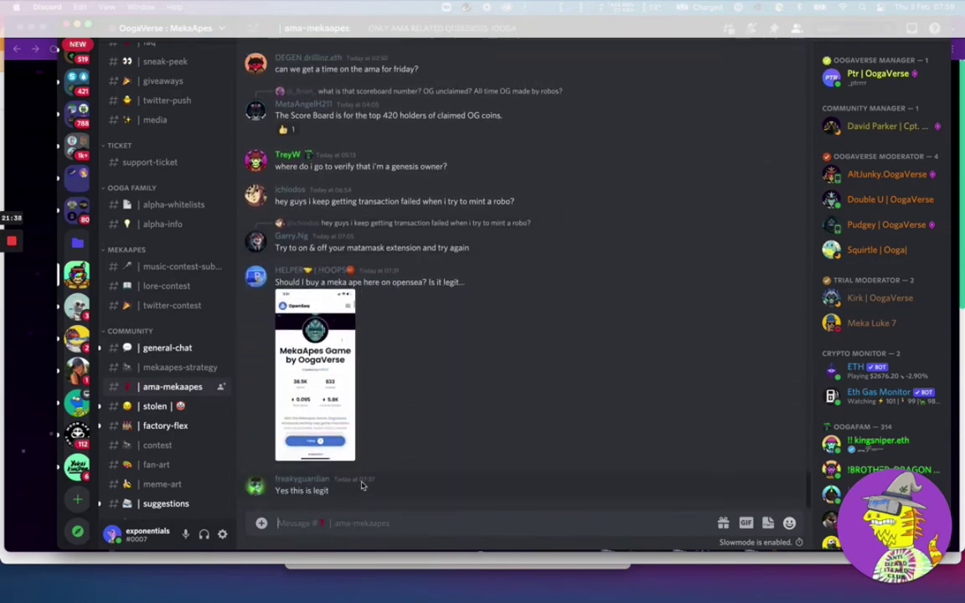
Step: Open the stolen channel and view its latest messages
{"action": "left_click", "coordinate": [159, 408]}
{"action": "scroll", "coordinate": [605, 398], "scroll_direction": "down", "scroll_amount": 5}
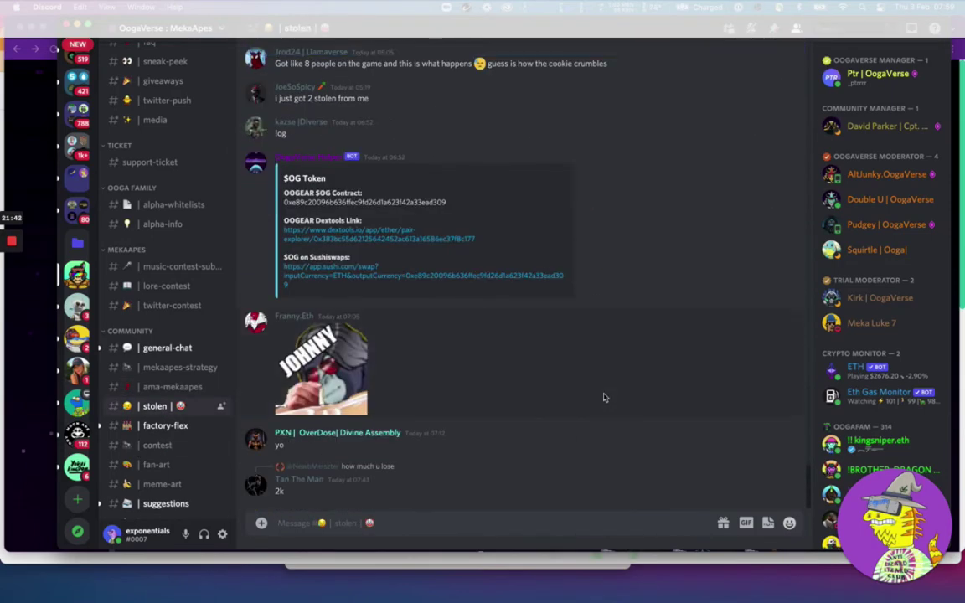
{"action": "scroll", "coordinate": [177, 494], "scroll_direction": "down", "scroll_amount": 1}
Step: Look through the remaining community and OogaVerse Monitor channels and open mekaape-collection to view the OpenSea sales feed
{"action": "scroll", "coordinate": [178, 494], "scroll_direction": "down", "scroll_amount": 8}
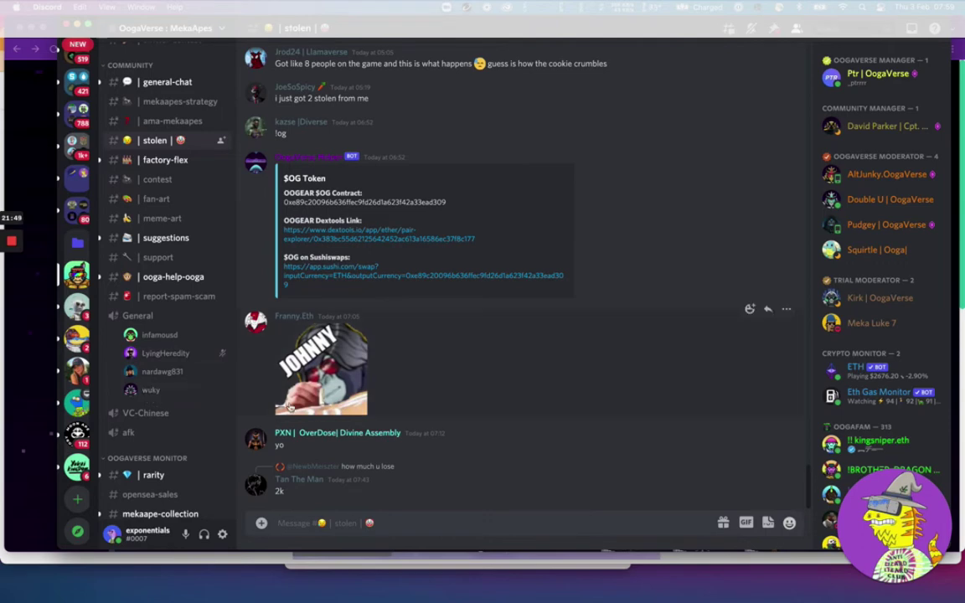
{"action": "scroll", "coordinate": [165, 385], "scroll_direction": "down", "scroll_amount": 5}
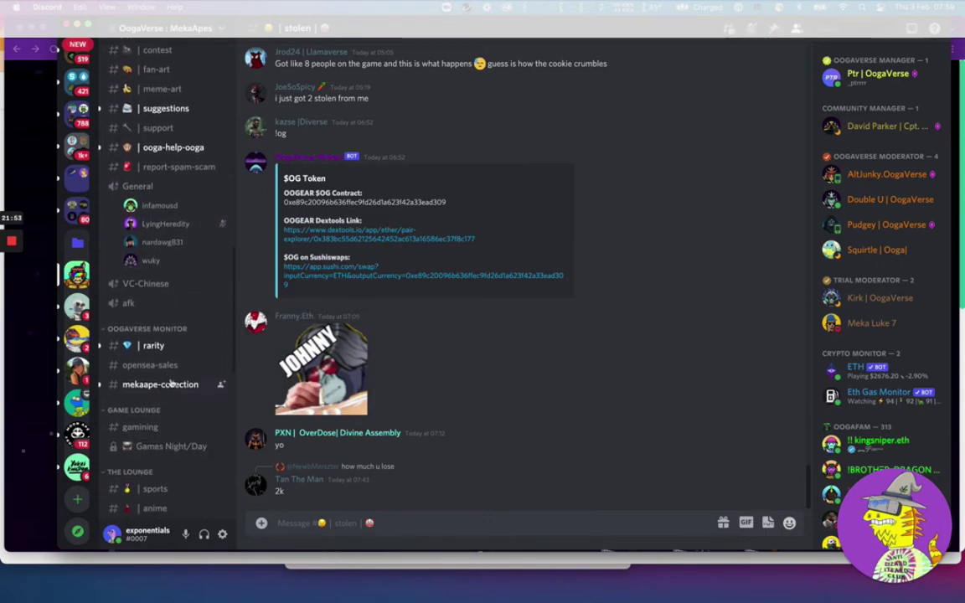
{"action": "left_click", "coordinate": [168, 385]}
{"action": "scroll", "coordinate": [169, 387], "scroll_direction": "up", "scroll_amount": 10}
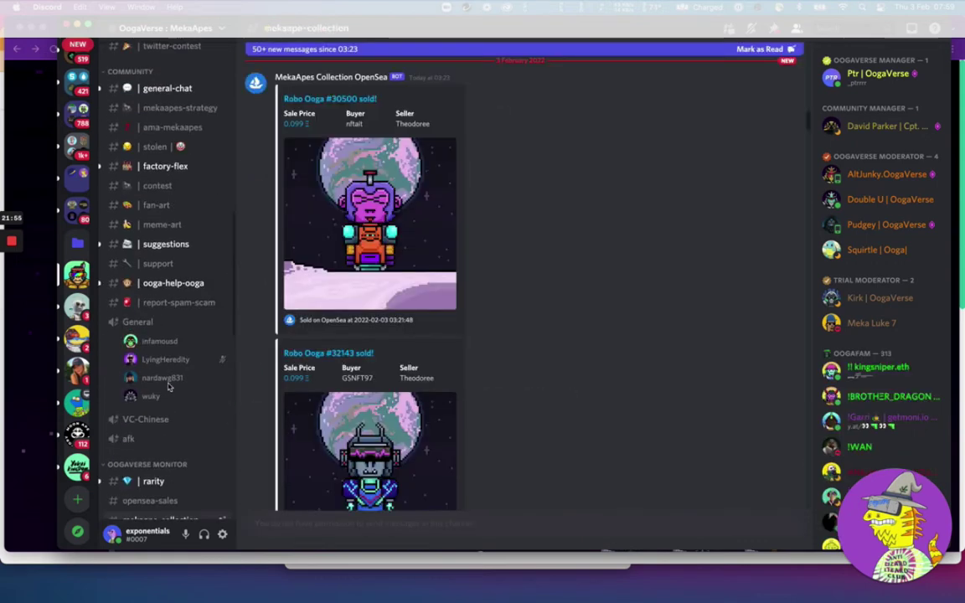
Step: Switch to Microsoft Edge and look over the mekaapes.game home page from its footer links to the header
{"action": "key", "text": "super+Tab"}
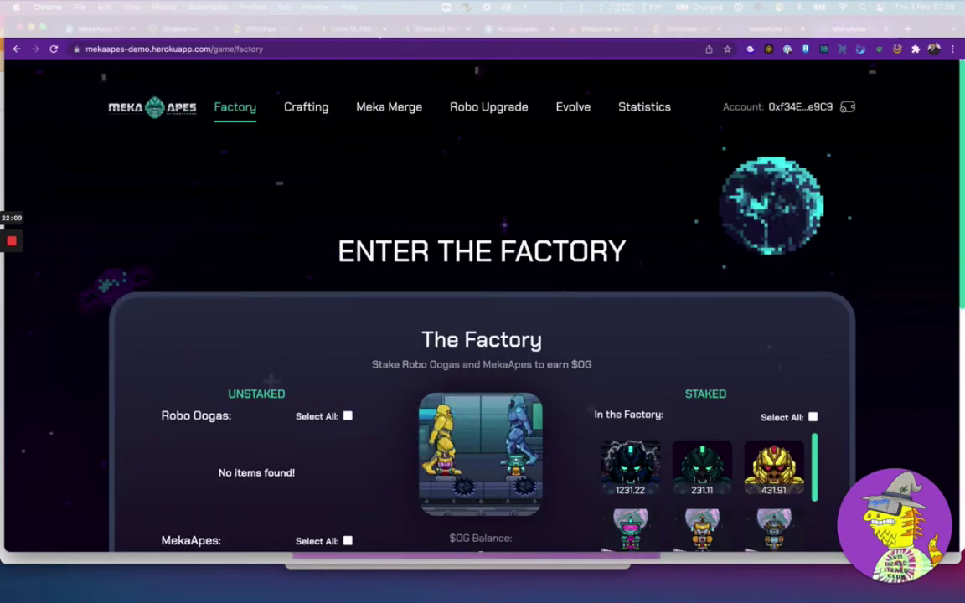
{"action": "key", "text": "ctrl+Tab"}
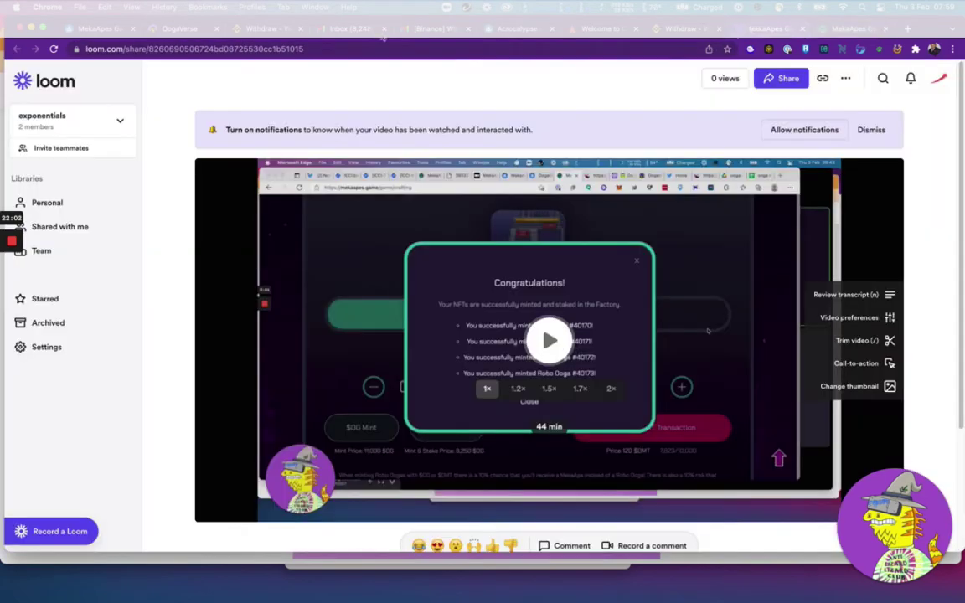
{"action": "key", "text": "super+Tab"}
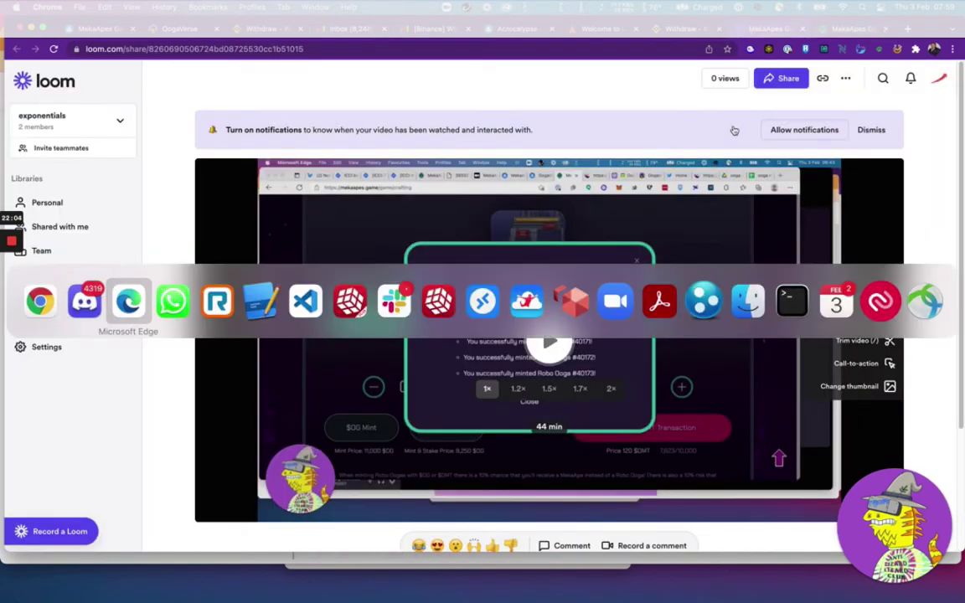
{"action": "left_click", "coordinate": [273, 34]}
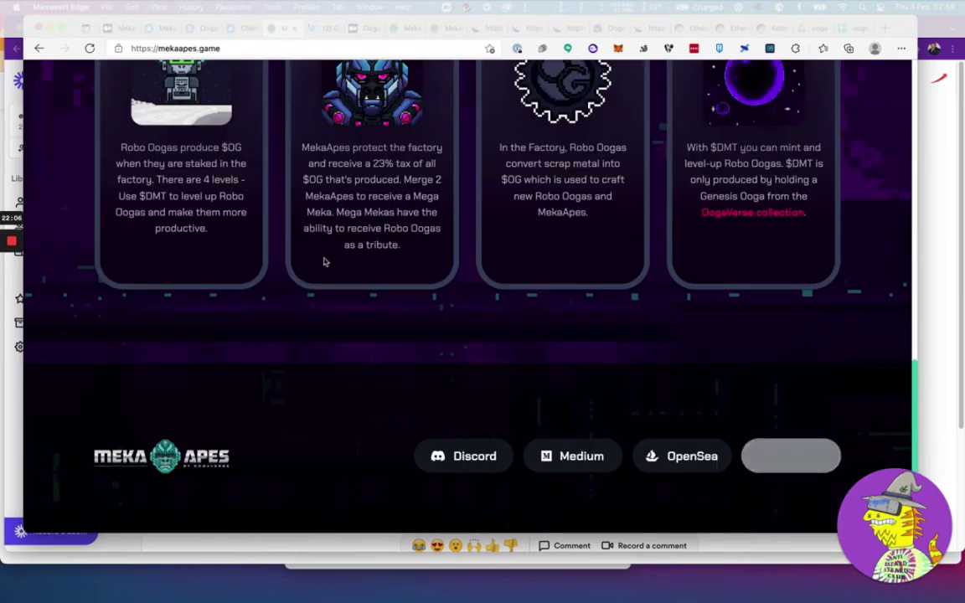
{"action": "scroll", "coordinate": [323, 259], "scroll_direction": "up", "scroll_amount": 15}
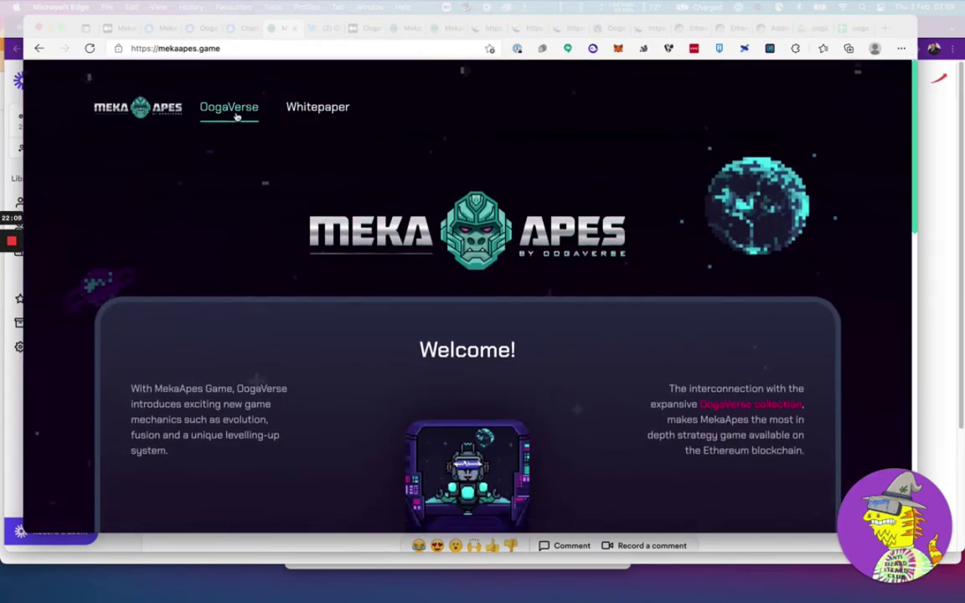
{"action": "scroll", "coordinate": [447, 353], "scroll_direction": "down", "scroll_amount": 5}
{"action": "scroll", "coordinate": [447, 352], "scroll_direction": "down", "scroll_amount": 5}
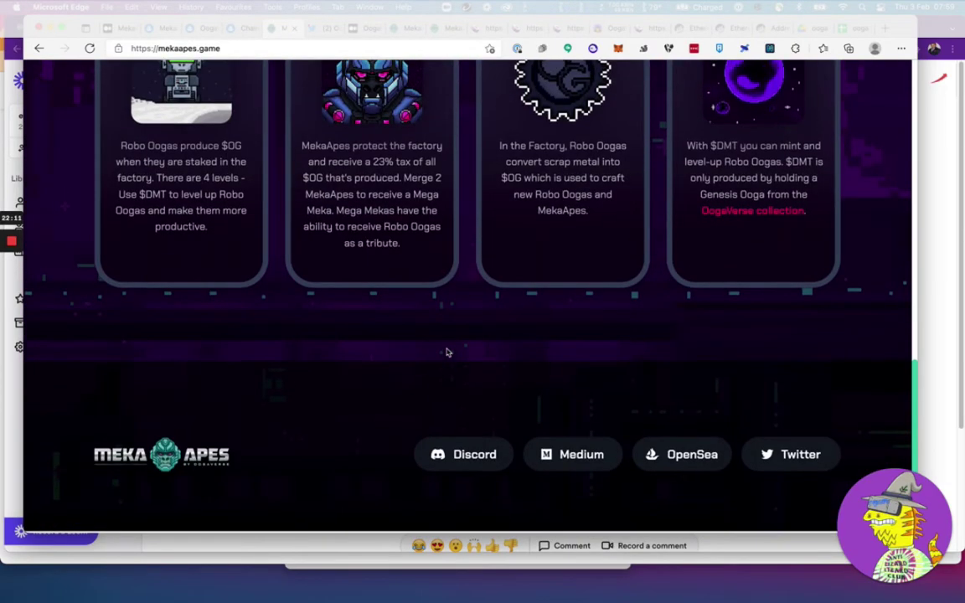
{"action": "scroll", "coordinate": [445, 351], "scroll_direction": "up", "scroll_amount": 15}
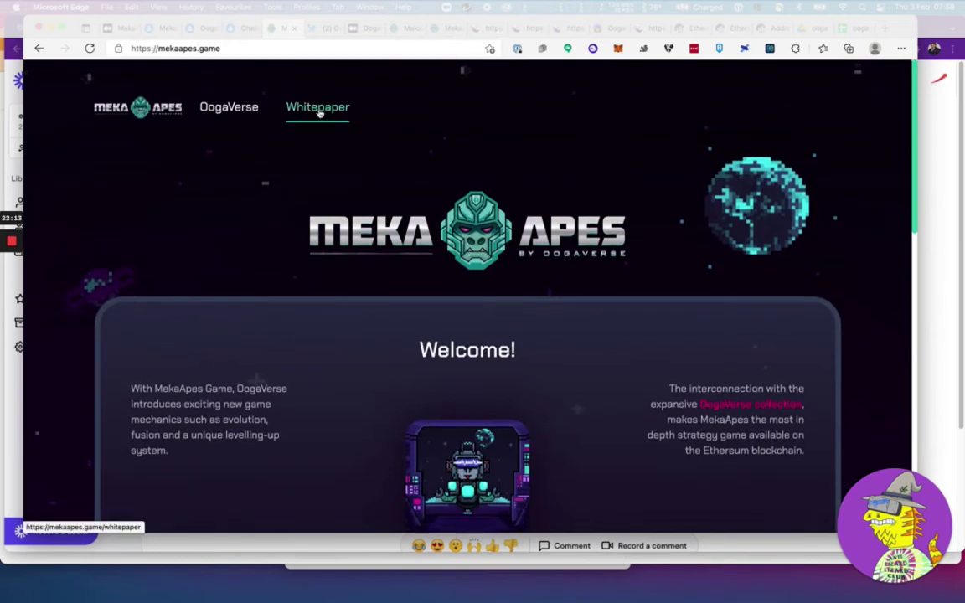
Step: Open the MekaApes whitepaper and read the Phase 1 overview of the Genesis, Ascension and MekaApes War stages
{"action": "left_click", "coordinate": [318, 112]}
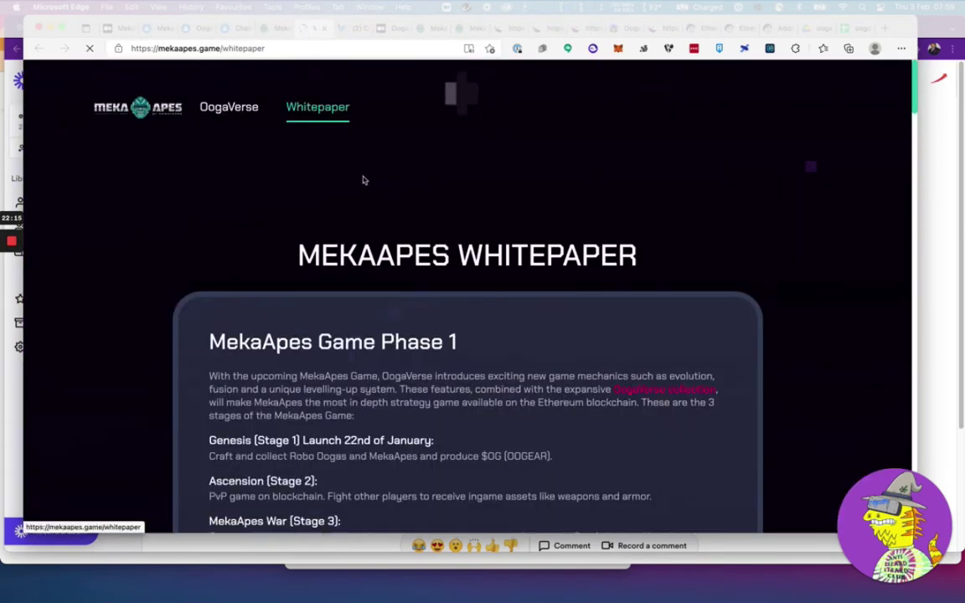
{"action": "scroll", "coordinate": [544, 372], "scroll_direction": "down", "scroll_amount": 3}
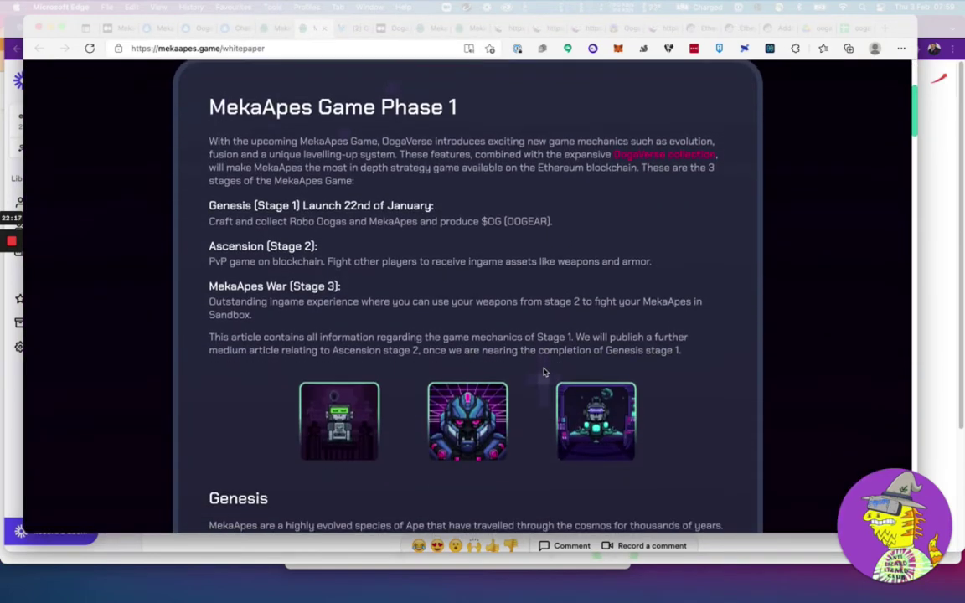
{"action": "left_click_drag", "start_coordinate": [507, 184], "coordinate": [576, 223]}
{"action": "left_click", "coordinate": [580, 230]}
{"action": "scroll", "coordinate": [579, 229], "scroll_direction": "down", "scroll_amount": 2}
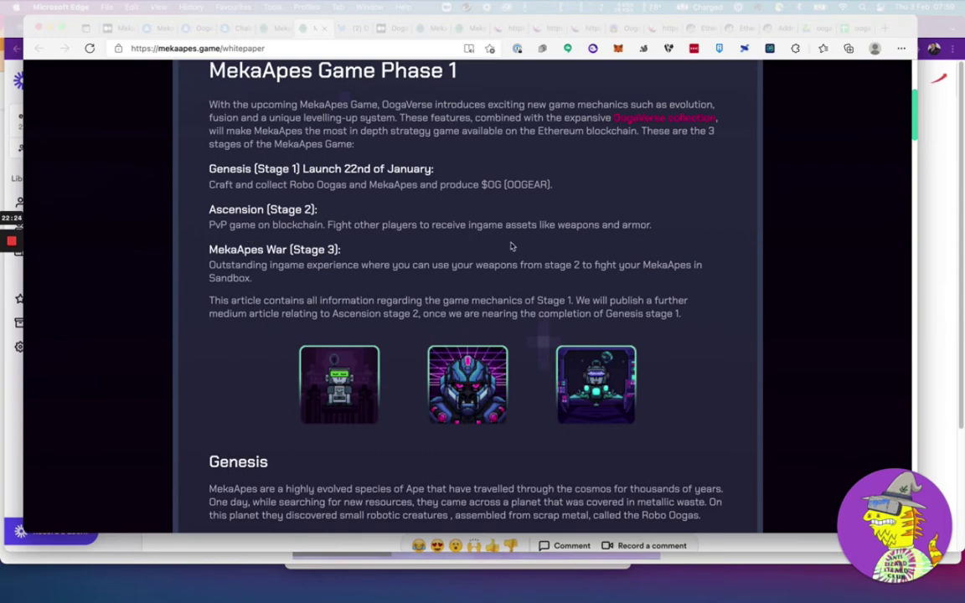
{"action": "mouse_move", "coordinate": [507, 245]}
{"action": "left_mouse_down"}
{"action": "mouse_move", "coordinate": [387, 237]}
{"action": "mouse_move", "coordinate": [500, 207]}
{"action": "mouse_move", "coordinate": [510, 242]}
{"action": "left_mouse_up"}
{"action": "left_click", "coordinate": [512, 243]}
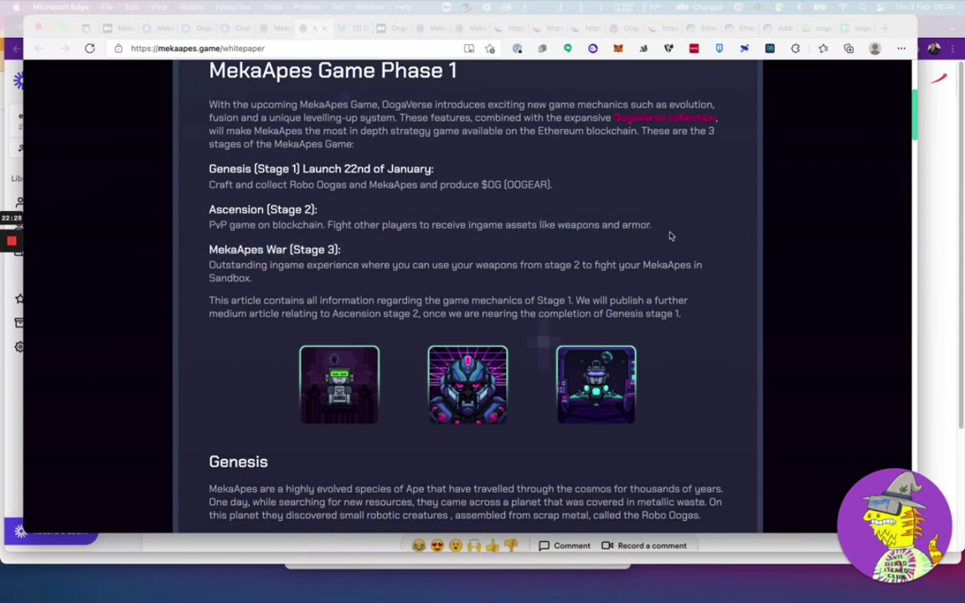
{"action": "left_click_drag", "start_coordinate": [657, 227], "coordinate": [672, 281]}
{"action": "left_click", "coordinate": [655, 189]}
{"action": "left_click", "coordinate": [671, 281]}
{"action": "scroll", "coordinate": [672, 281], "scroll_direction": "down", "scroll_amount": 1}
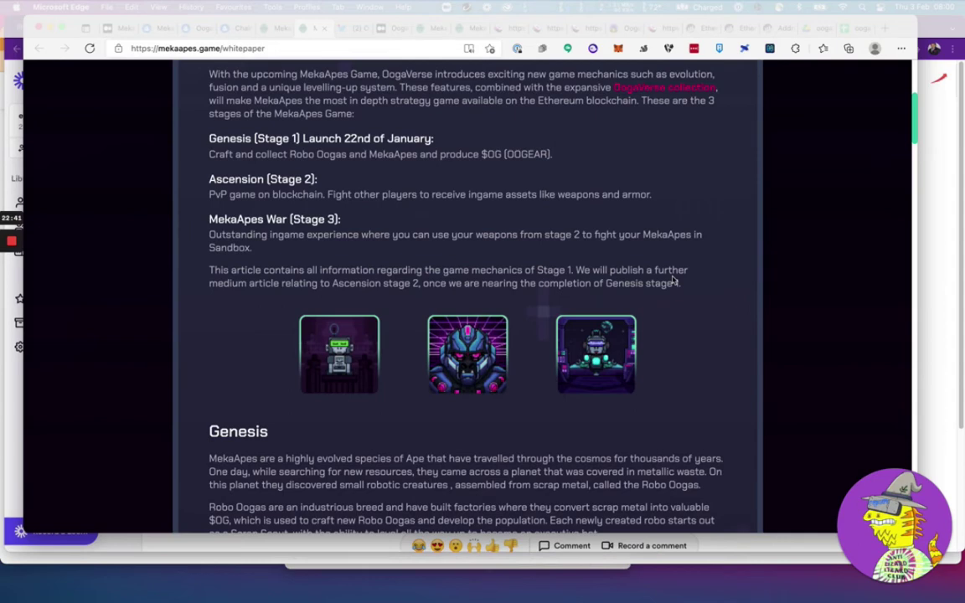
Step: Read the whitepaper's Genesis story and Tl;dr list, down to the MekaApes Game Launch (Initial Mint) section
{"action": "scroll", "coordinate": [671, 280], "scroll_direction": "down", "scroll_amount": 3}
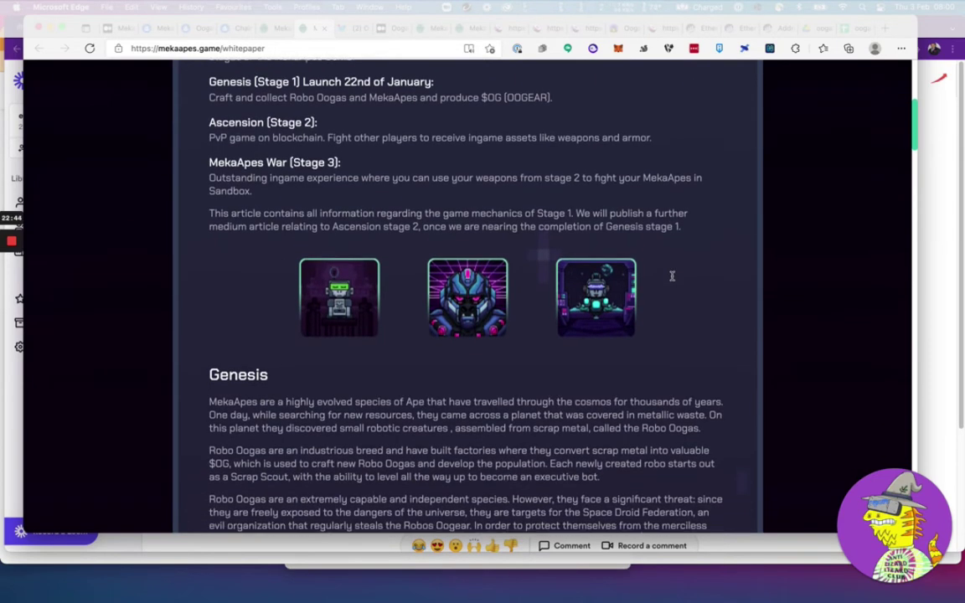
{"action": "scroll", "coordinate": [671, 278], "scroll_direction": "down", "scroll_amount": 5}
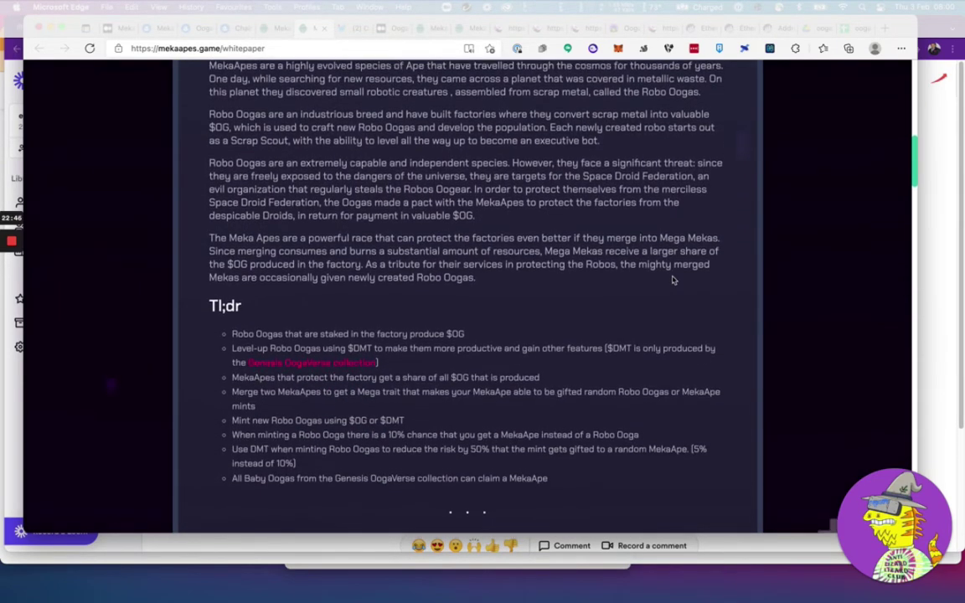
{"action": "scroll", "coordinate": [671, 279], "scroll_direction": "up", "scroll_amount": 1}
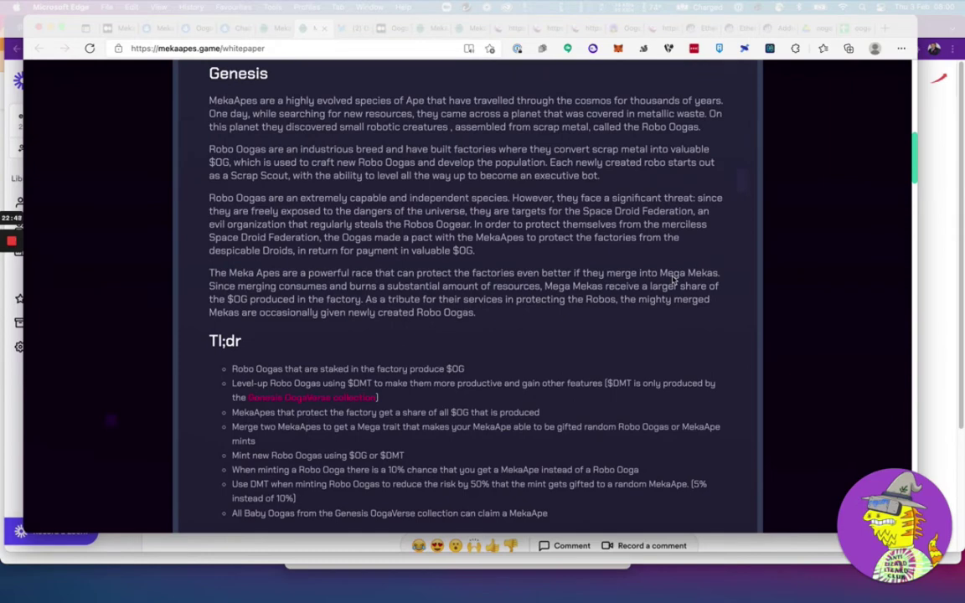
{"action": "scroll", "coordinate": [672, 279], "scroll_direction": "down", "scroll_amount": 1}
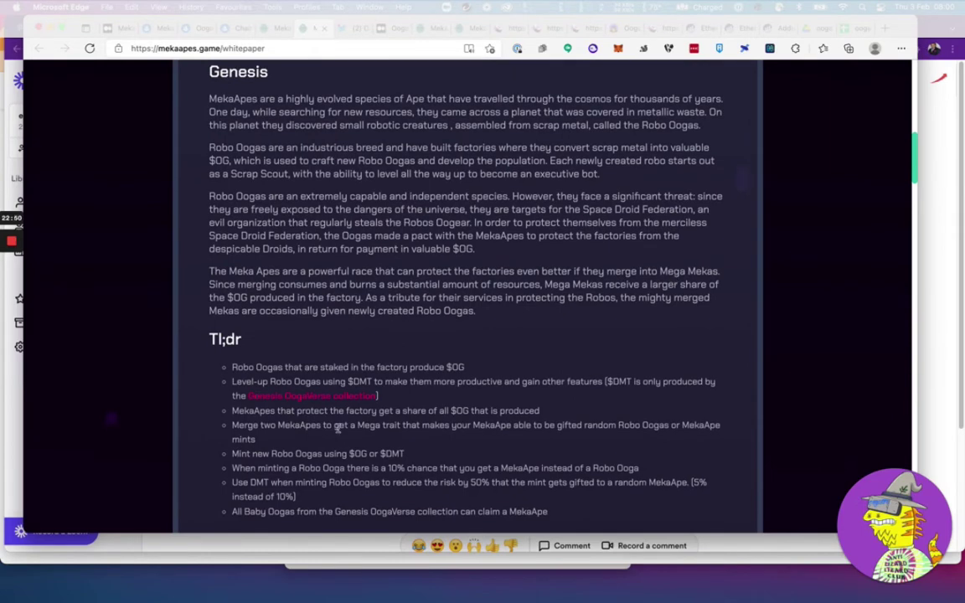
{"action": "scroll", "coordinate": [339, 435], "scroll_direction": "down", "scroll_amount": 1}
{"action": "scroll", "coordinate": [339, 436], "scroll_direction": "down", "scroll_amount": 1}
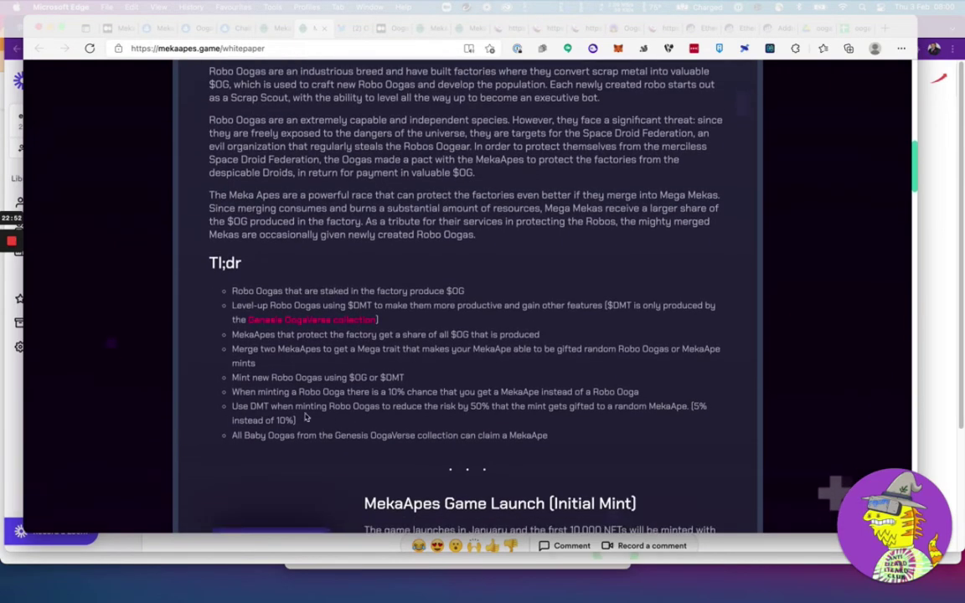
{"action": "scroll", "coordinate": [377, 458], "scroll_direction": "down", "scroll_amount": 5}
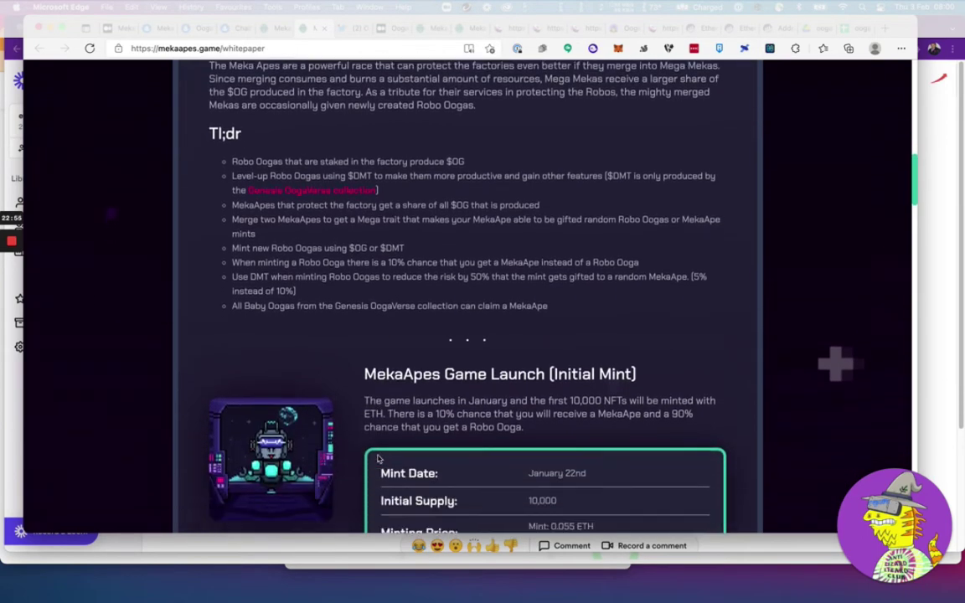
Step: Read the whitepaper's The Factory and Crafting sections and the Robo Ooga levels from Scrap Scout to Executive Bot
{"action": "scroll", "coordinate": [377, 459], "scroll_direction": "up", "scroll_amount": 2}
{"action": "scroll", "coordinate": [377, 459], "scroll_direction": "down", "scroll_amount": 5}
{"action": "scroll", "coordinate": [377, 459], "scroll_direction": "down", "scroll_amount": 5}
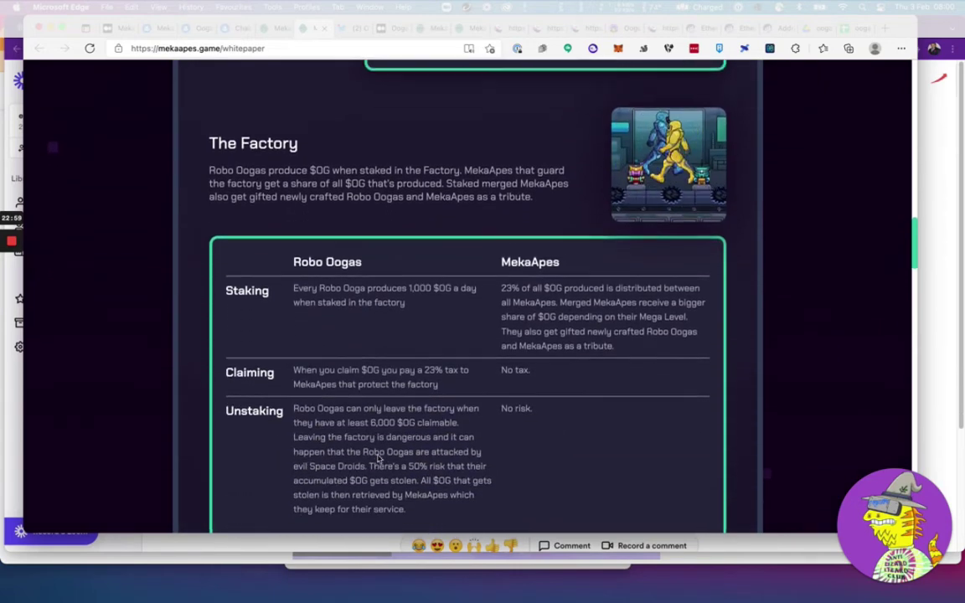
{"action": "scroll", "coordinate": [377, 454], "scroll_direction": "down", "scroll_amount": 7}
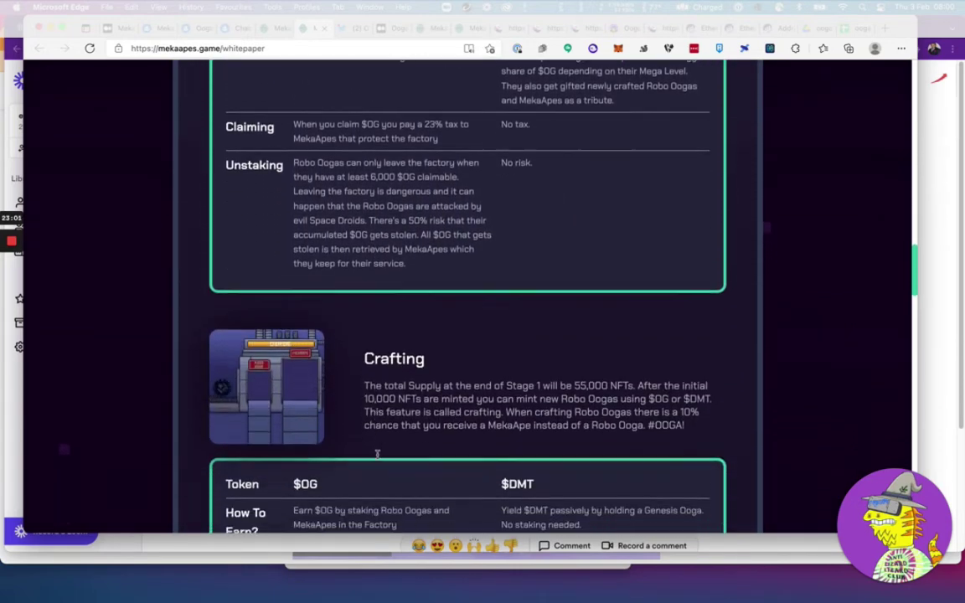
{"action": "scroll", "coordinate": [377, 454], "scroll_direction": "down", "scroll_amount": 2}
{"action": "scroll", "coordinate": [377, 456], "scroll_direction": "up", "scroll_amount": 8}
{"action": "scroll", "coordinate": [377, 459], "scroll_direction": "down", "scroll_amount": 13}
{"action": "scroll", "coordinate": [377, 458], "scroll_direction": "down", "scroll_amount": 3}
{"action": "scroll", "coordinate": [377, 459], "scroll_direction": "down", "scroll_amount": 1}
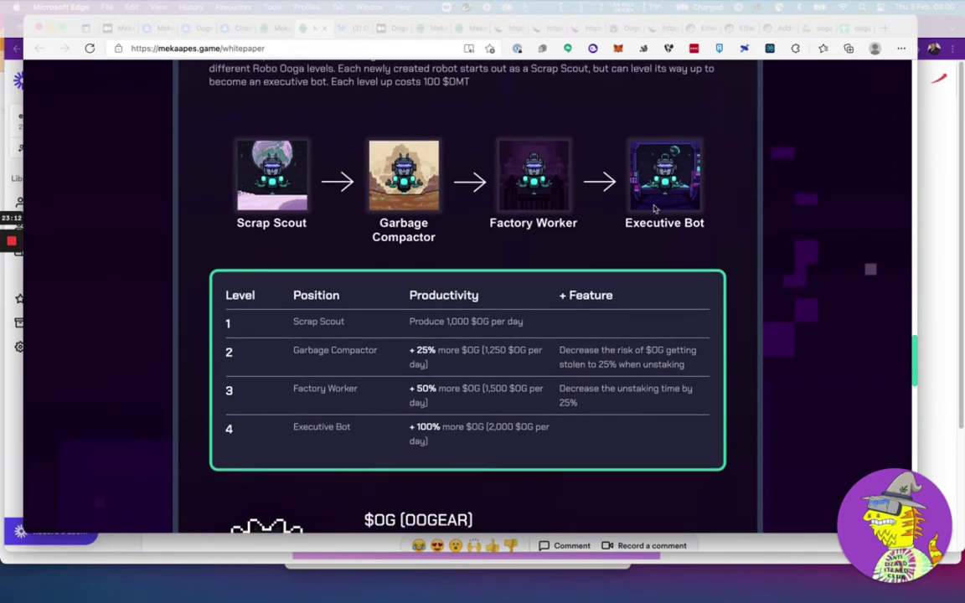
Step: Read the whitepaper's $OG (OOGEAR), Meka Merge and Baby Ooga Transformation sections, then return to the Keep and Burn merge diagram
{"action": "scroll", "coordinate": [656, 330], "scroll_direction": "down", "scroll_amount": 4}
{"action": "scroll", "coordinate": [656, 329], "scroll_direction": "down", "scroll_amount": 2}
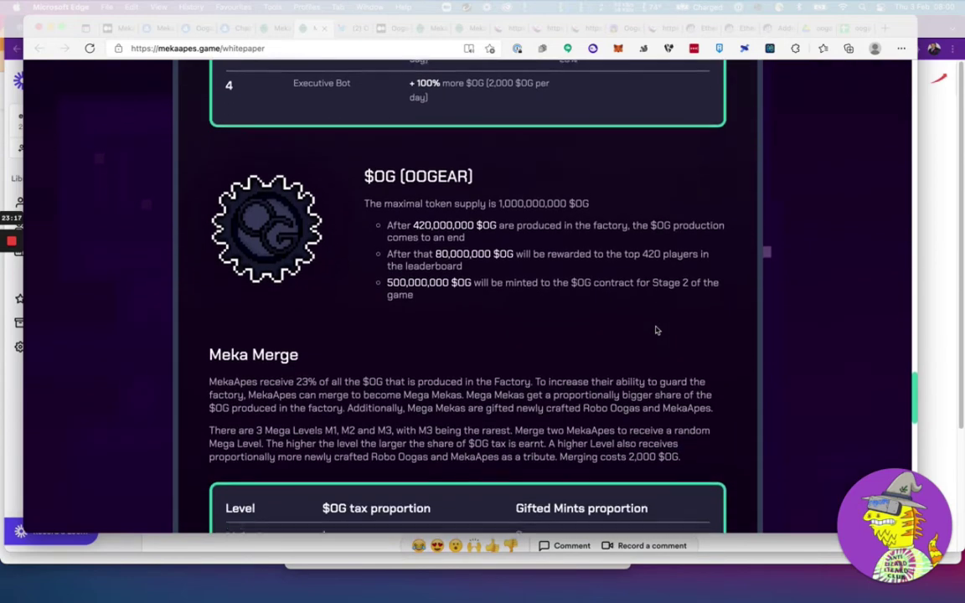
{"action": "scroll", "coordinate": [655, 330], "scroll_direction": "down", "scroll_amount": 1}
{"action": "scroll", "coordinate": [655, 330], "scroll_direction": "down", "scroll_amount": 3}
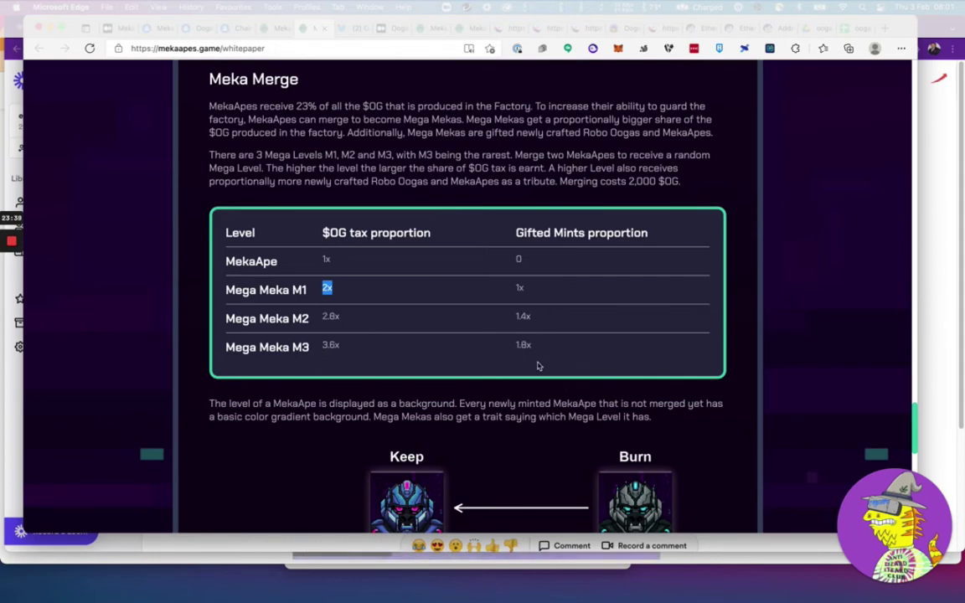
{"action": "scroll", "coordinate": [528, 437], "scroll_direction": "down", "scroll_amount": 2}
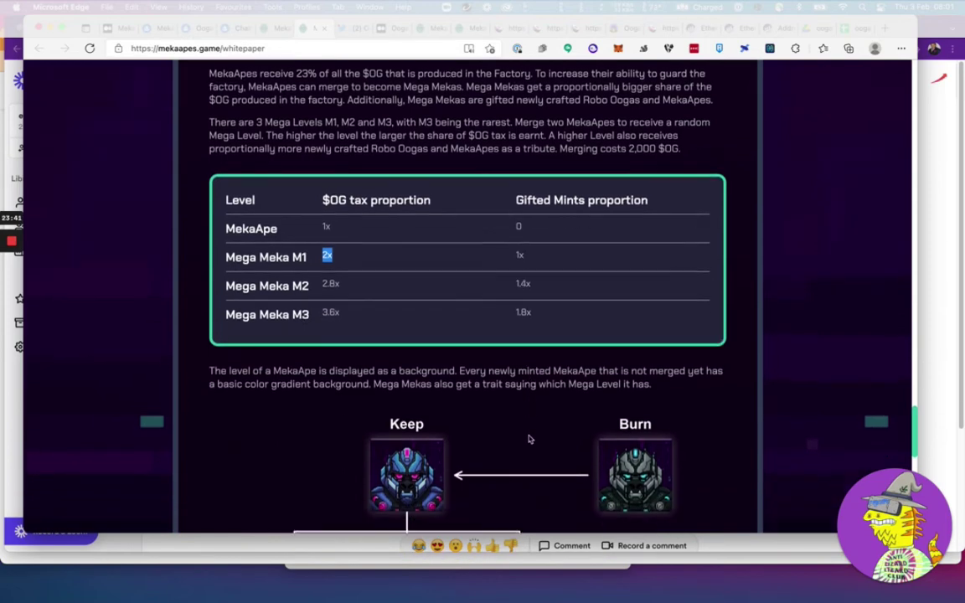
{"action": "scroll", "coordinate": [528, 437], "scroll_direction": "down", "scroll_amount": 3}
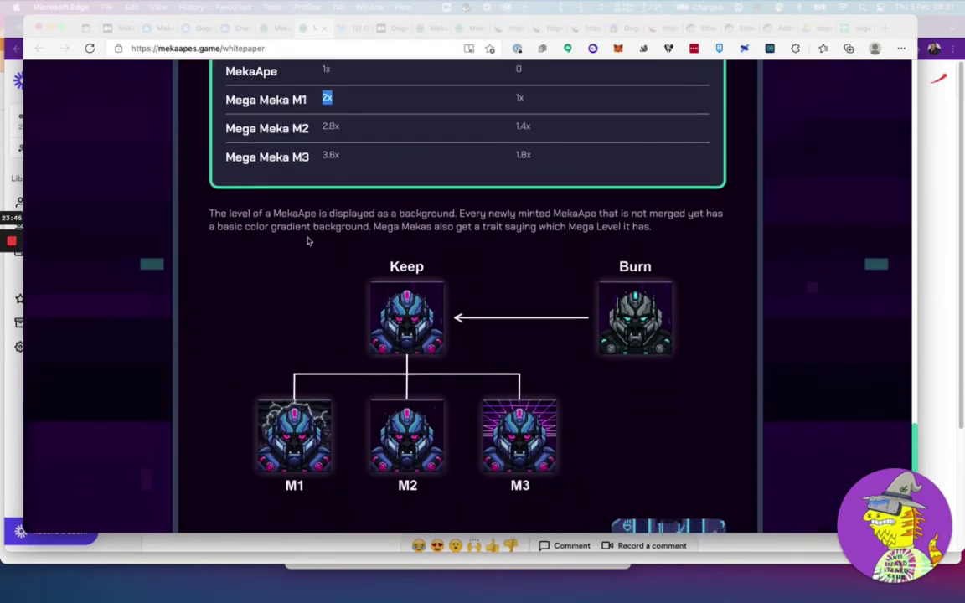
{"action": "scroll", "coordinate": [292, 259], "scroll_direction": "down", "scroll_amount": 7}
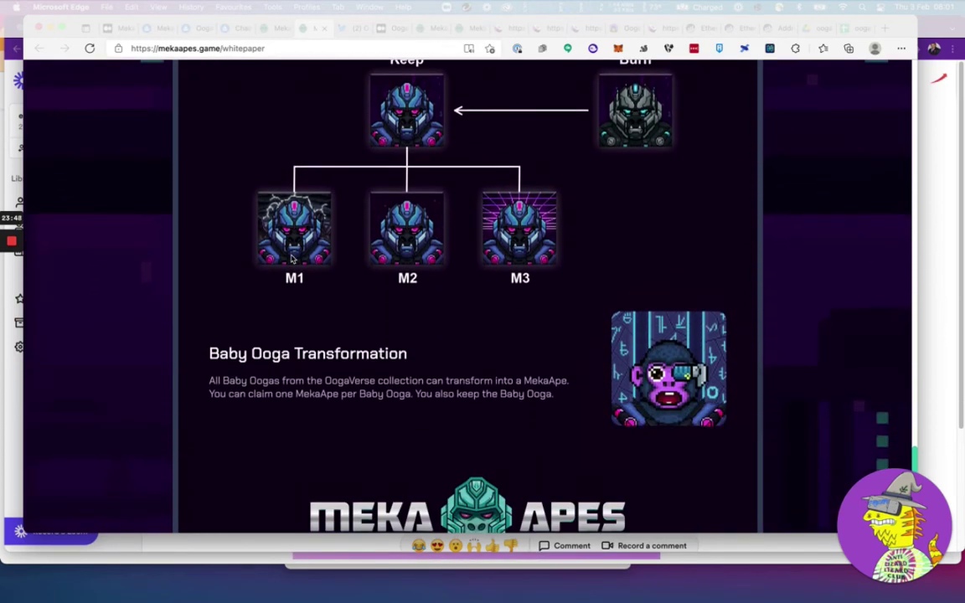
{"action": "scroll", "coordinate": [425, 349], "scroll_direction": "down", "scroll_amount": 6}
{"action": "scroll", "coordinate": [426, 349], "scroll_direction": "down", "scroll_amount": 2}
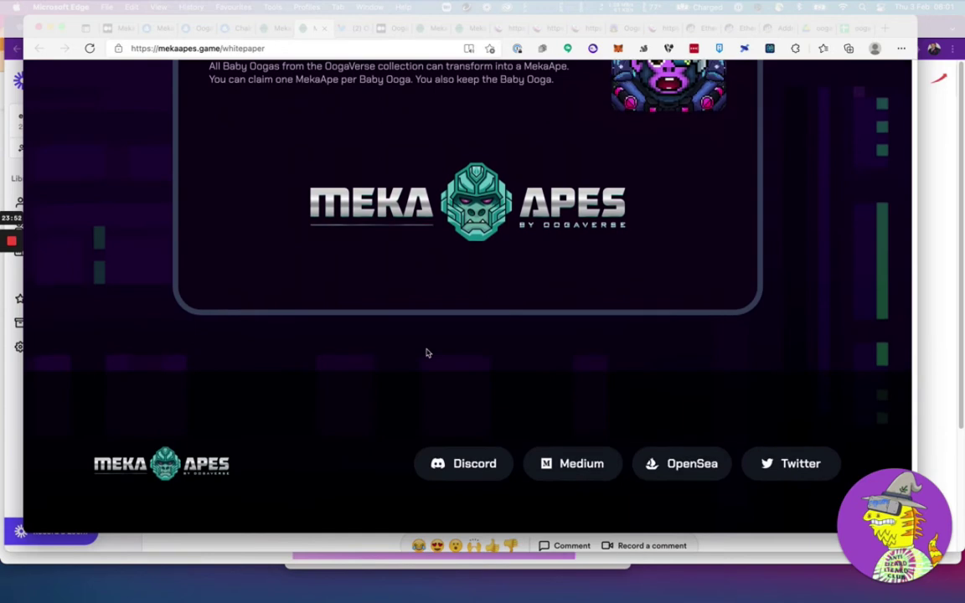
{"action": "scroll", "coordinate": [407, 304], "scroll_direction": "up", "scroll_amount": 10}
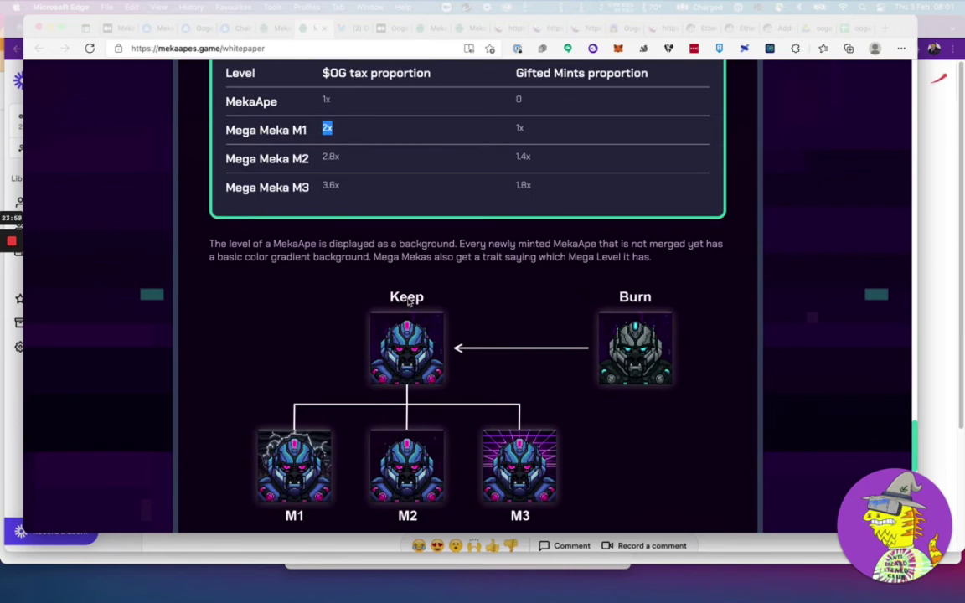
Step: Return to the mekaapes.game home page and enter the game from there
{"action": "left_click", "coordinate": [211, 32]}
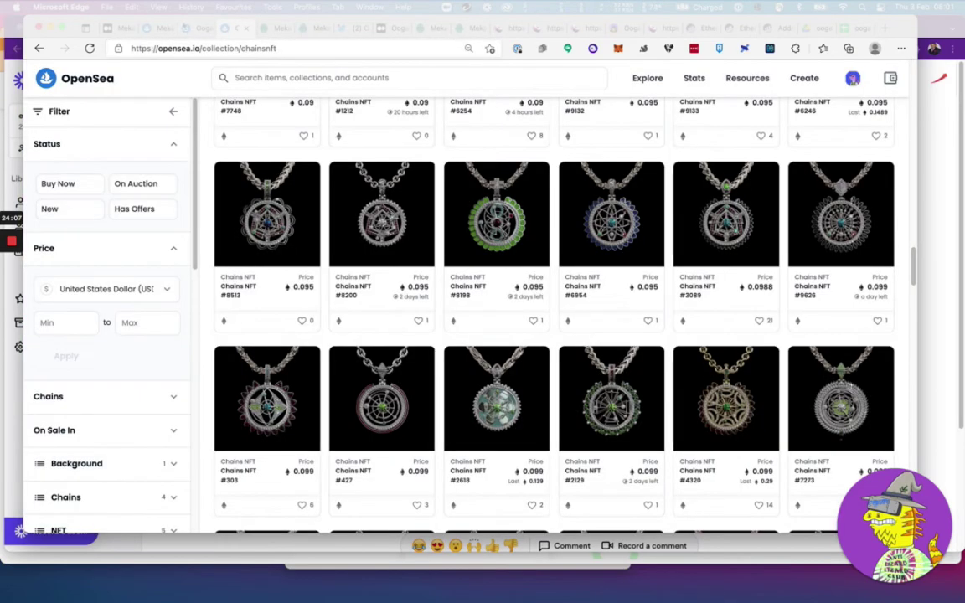
{"action": "left_click", "coordinate": [167, 29]}
{"action": "left_click", "coordinate": [270, 28]}
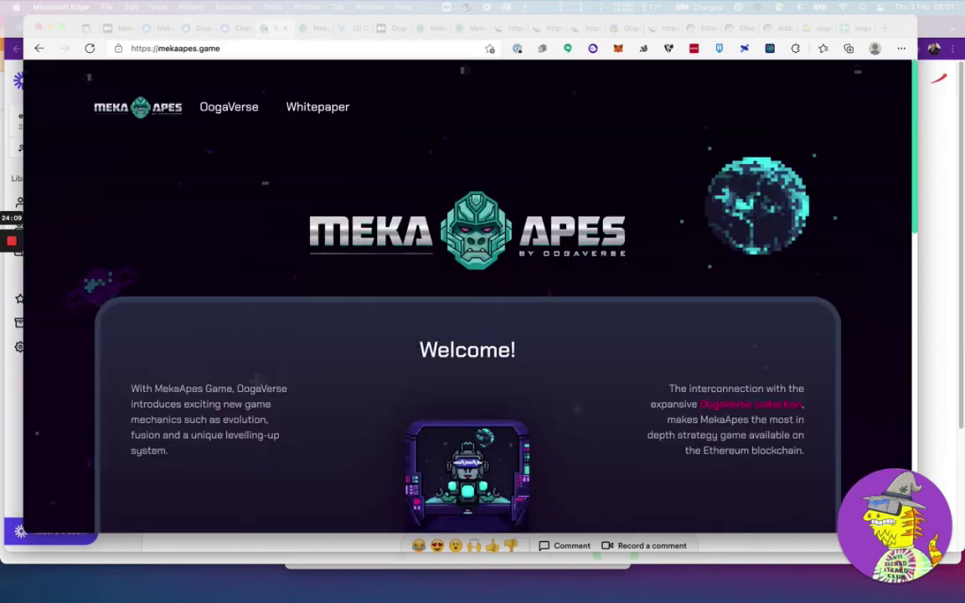
{"action": "scroll", "coordinate": [436, 257], "scroll_direction": "down", "scroll_amount": 3}
{"action": "scroll", "coordinate": [439, 256], "scroll_direction": "down", "scroll_amount": 5}
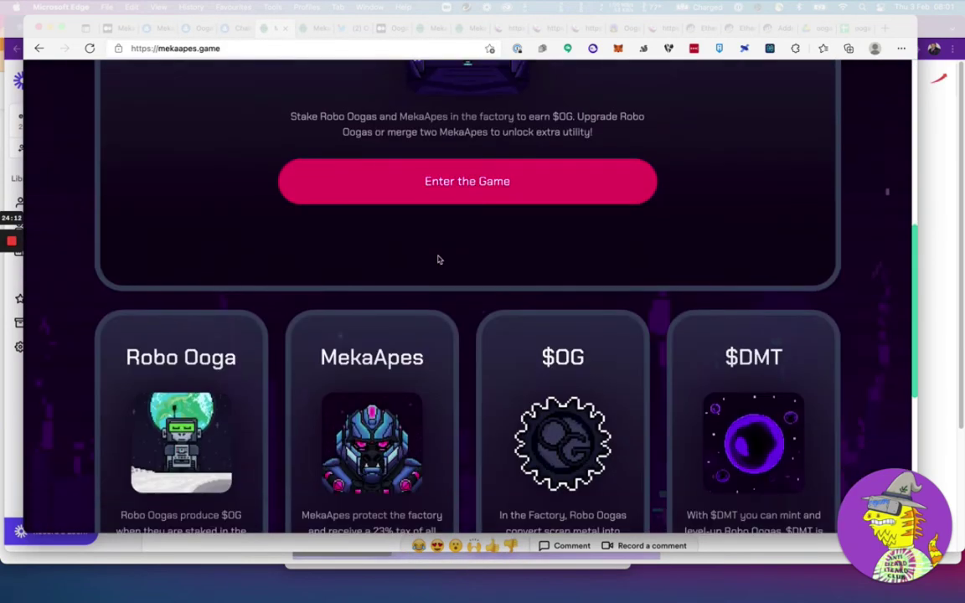
{"action": "scroll", "coordinate": [465, 310], "scroll_direction": "down", "scroll_amount": 1}
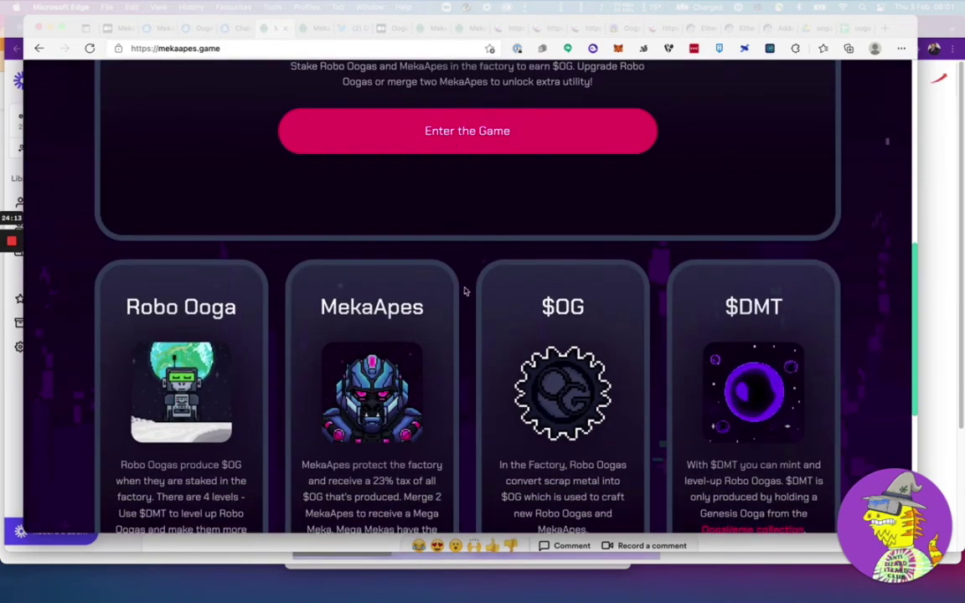
{"action": "left_click", "coordinate": [457, 140]}
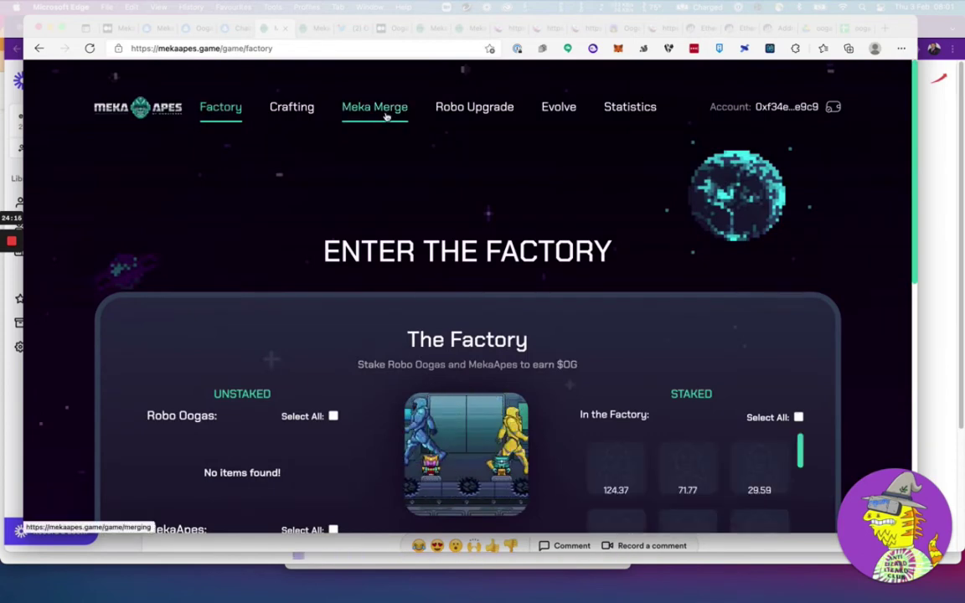
Step: Examine the Factory's staked NFTs and highlight the unclaimed $OG amount
{"action": "scroll", "coordinate": [638, 323], "scroll_direction": "down", "scroll_amount": 2}
{"action": "scroll", "coordinate": [638, 323], "scroll_direction": "down", "scroll_amount": 8}
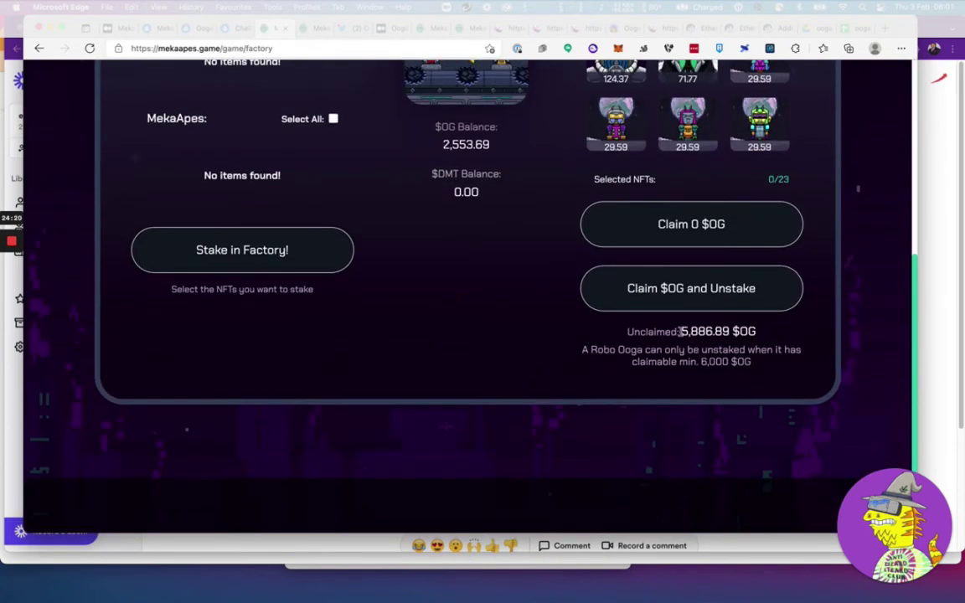
{"action": "left_click_drag", "start_coordinate": [680, 331], "coordinate": [759, 333]}
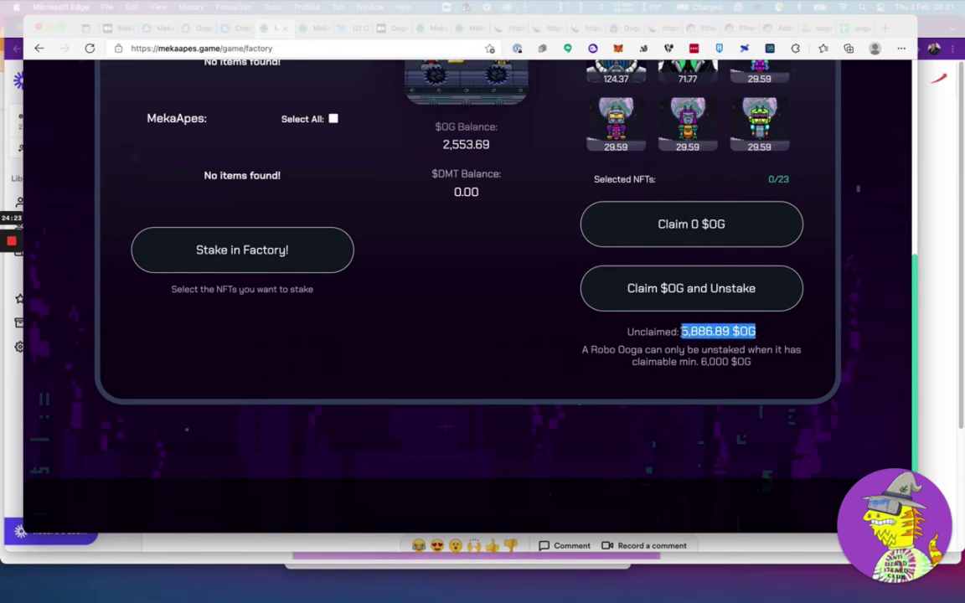
{"action": "left_click", "coordinate": [678, 332]}
{"action": "left_click_drag", "start_coordinate": [680, 331], "coordinate": [756, 332]}
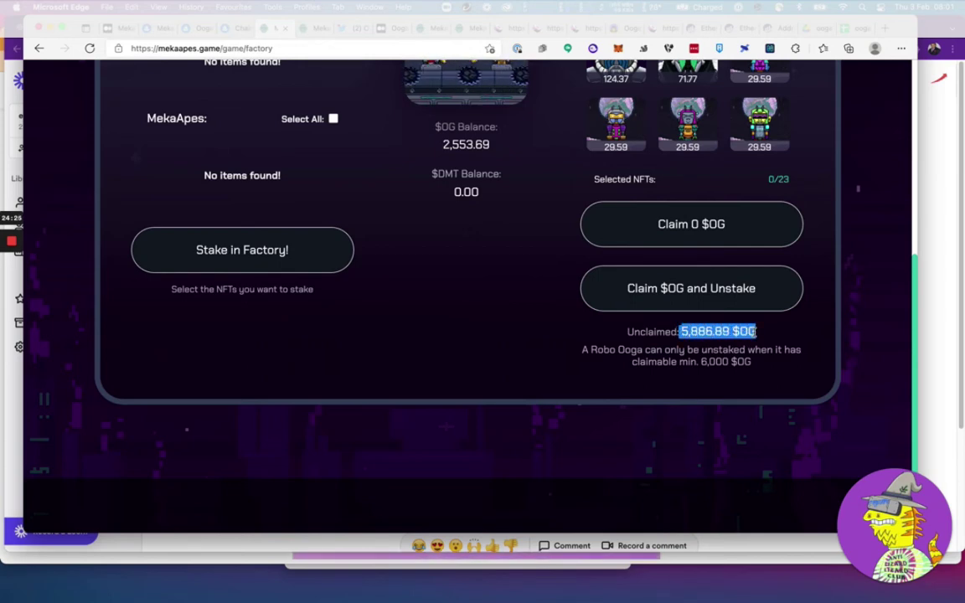
{"action": "left_click", "coordinate": [756, 332]}
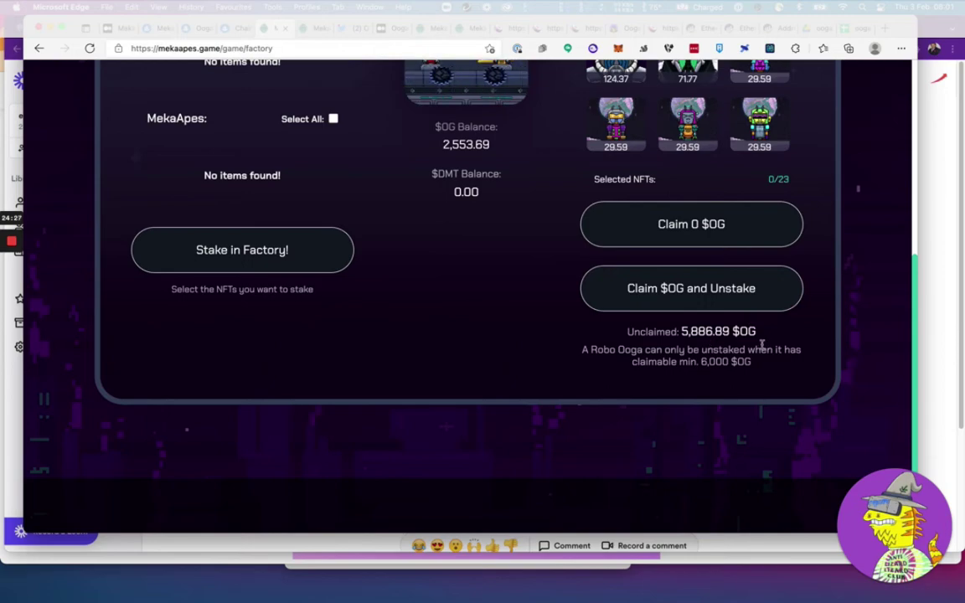
Step: Open the game's Crafting page, set the $OG mint quantity to 4 and examine the Mint & Stake price
{"action": "scroll", "coordinate": [459, 308], "scroll_direction": "up", "scroll_amount": 10}
{"action": "left_click", "coordinate": [292, 107]}
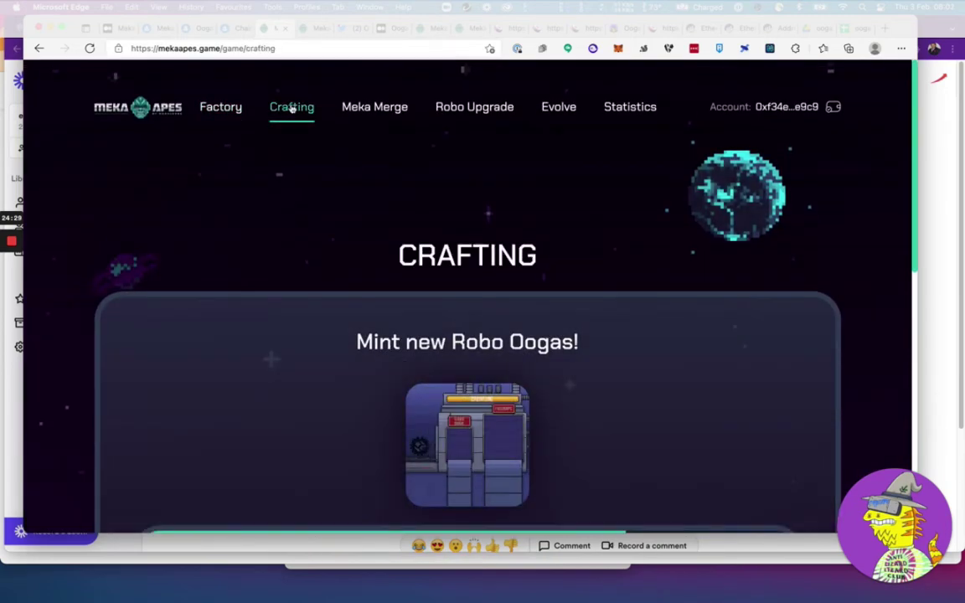
{"action": "scroll", "coordinate": [291, 107], "scroll_direction": "down", "scroll_amount": 5}
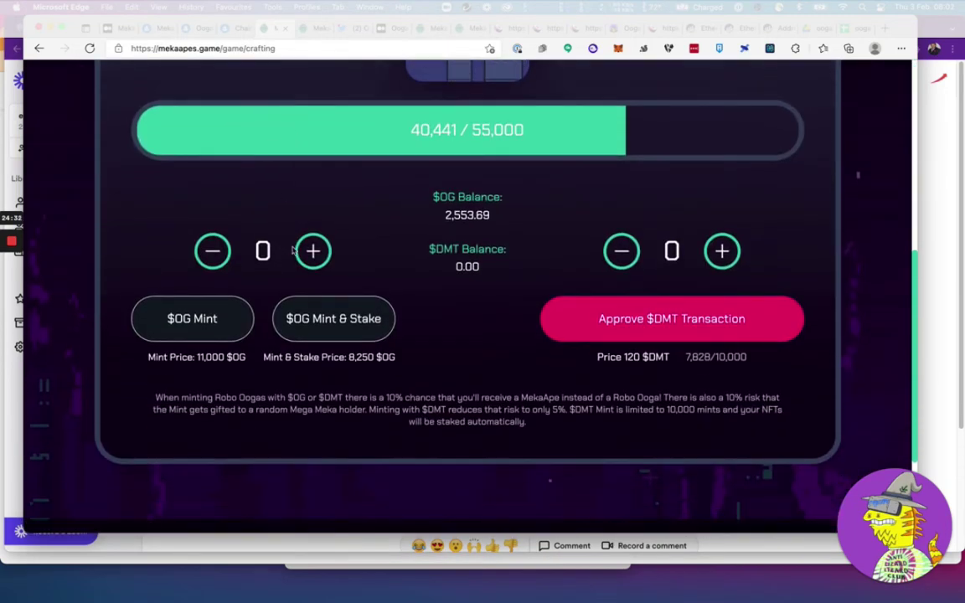
{"action": "left_click", "coordinate": [310, 252]}
{"action": "left_click", "coordinate": [314, 253]}
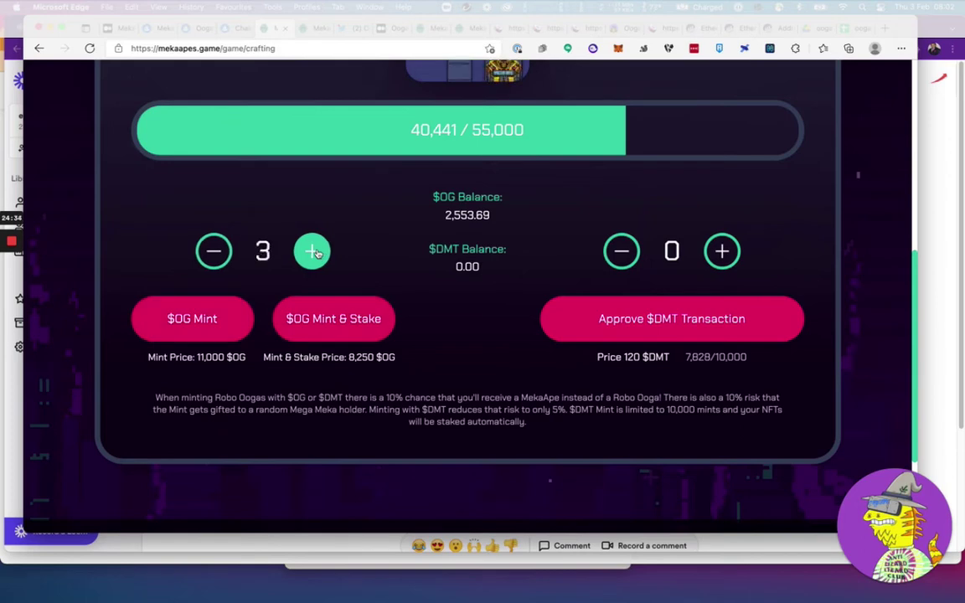
{"action": "left_click", "coordinate": [316, 253]}
{"action": "left_click_drag", "start_coordinate": [344, 358], "coordinate": [399, 362]}
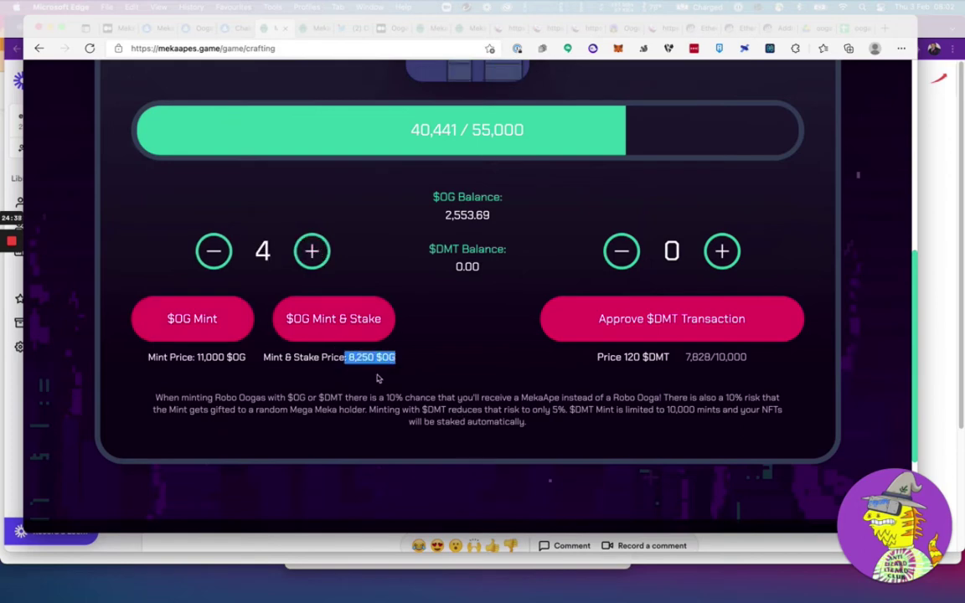
{"action": "left_click", "coordinate": [346, 358]}
{"action": "scroll", "coordinate": [483, 380], "scroll_direction": "up", "scroll_amount": 1}
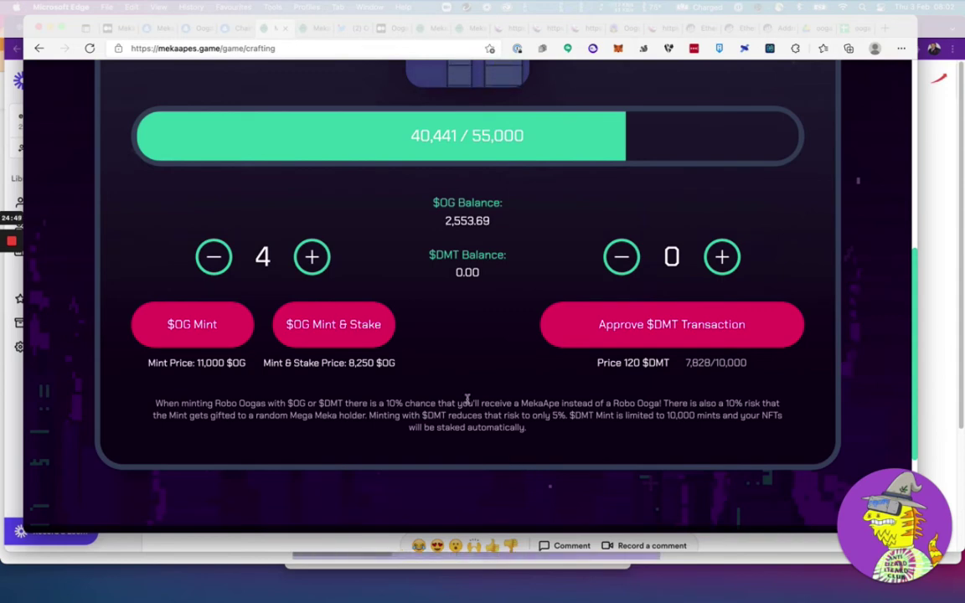
Step: Open the MekaApes collection on OpenSea and look over the lowest-priced Robo Ooga listings
{"action": "left_click", "coordinate": [191, 27]}
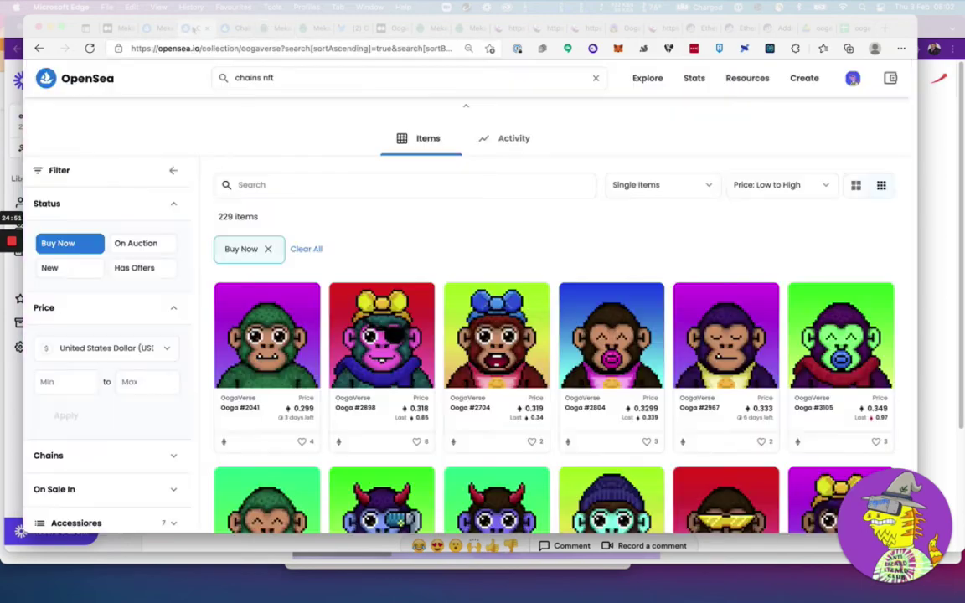
{"action": "left_click", "coordinate": [153, 28]}
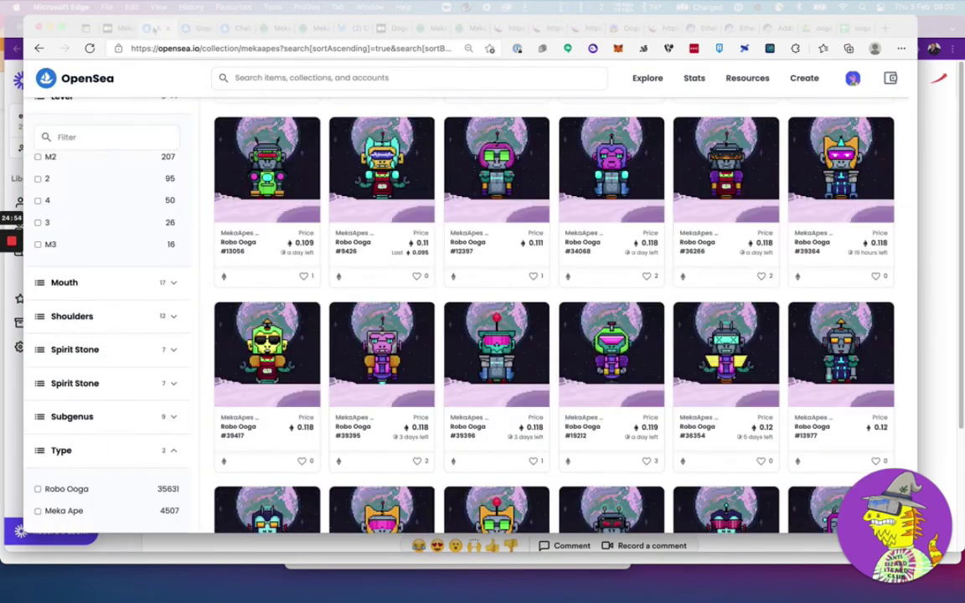
{"action": "scroll", "coordinate": [306, 275], "scroll_direction": "down", "scroll_amount": 2}
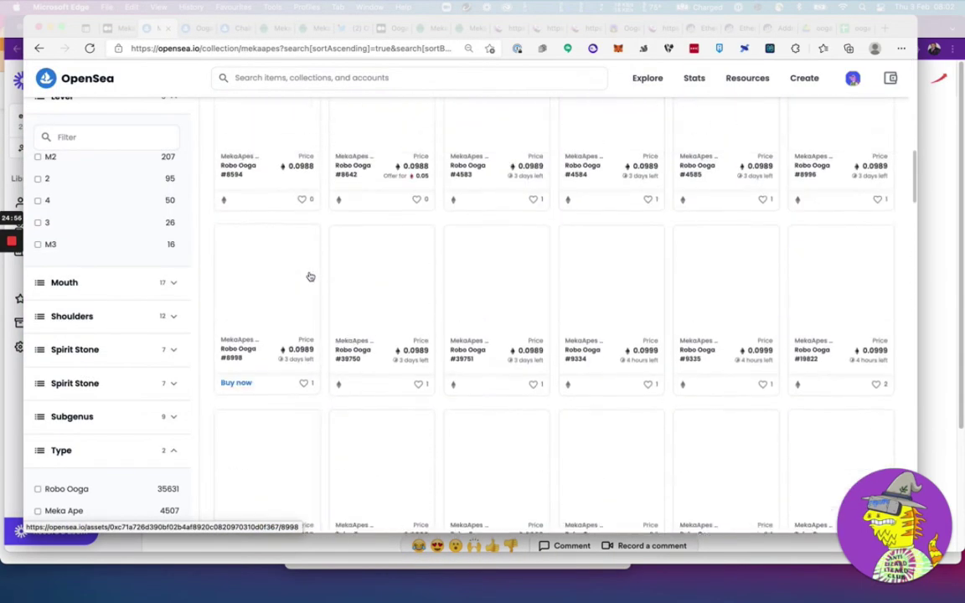
{"action": "scroll", "coordinate": [308, 276], "scroll_direction": "down", "scroll_amount": 4}
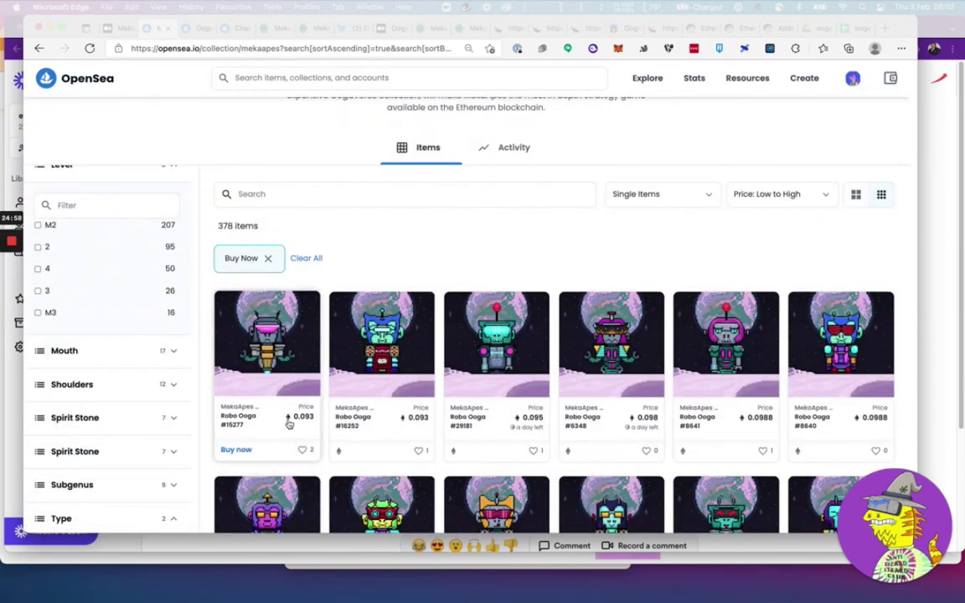
{"action": "scroll", "coordinate": [280, 406], "scroll_direction": "down", "scroll_amount": 4}
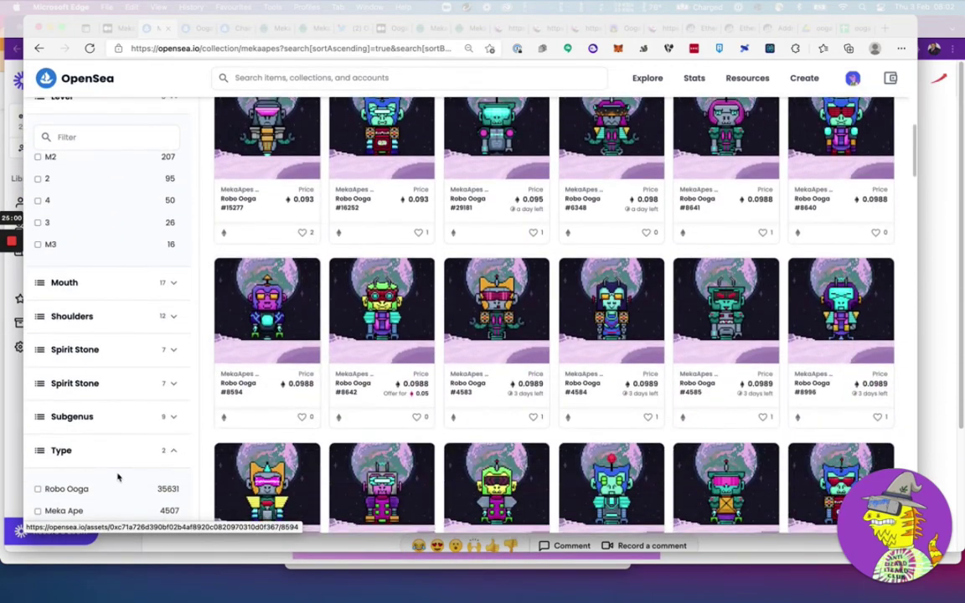
{"action": "scroll", "coordinate": [118, 478], "scroll_direction": "down", "scroll_amount": 3}
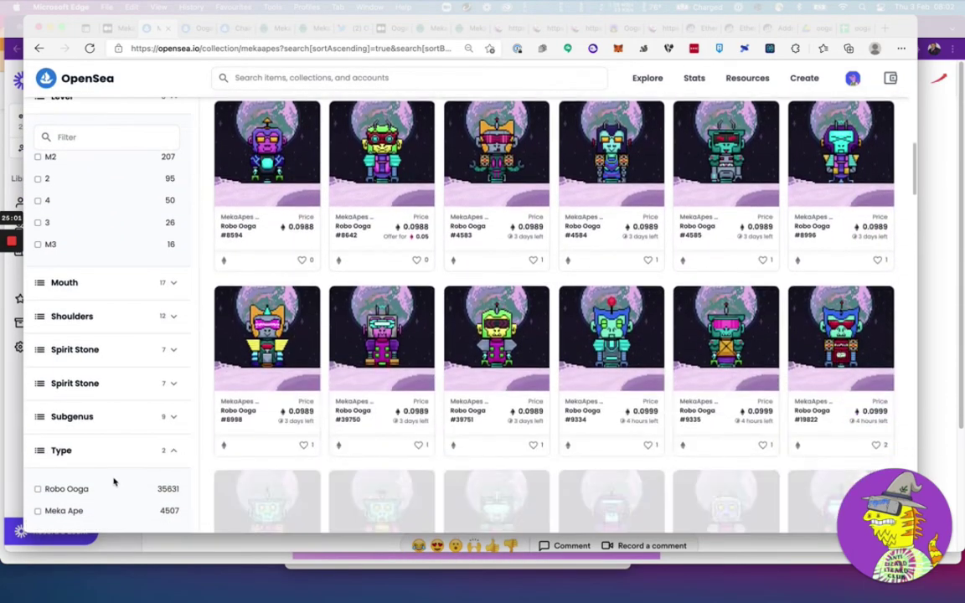
Step: Filter the MekaApes collection by type Meka Ape and level M1
{"action": "left_click", "coordinate": [38, 510]}
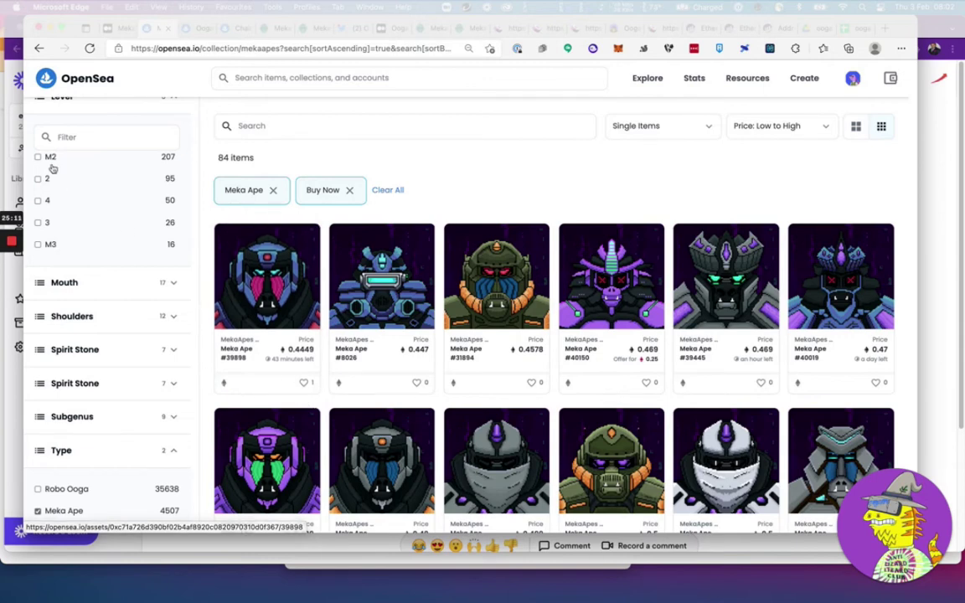
{"action": "scroll", "coordinate": [59, 187], "scroll_direction": "up", "scroll_amount": 3}
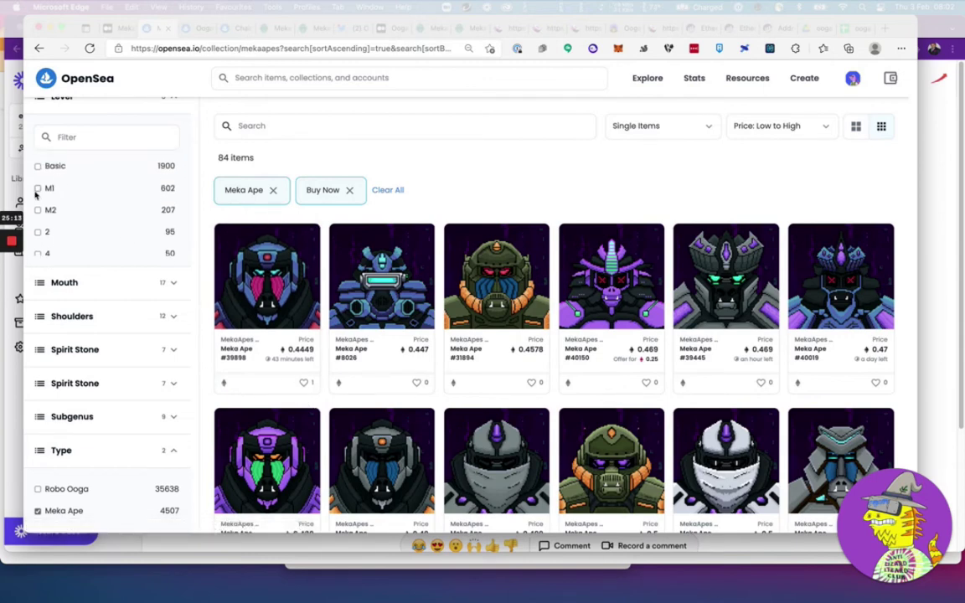
{"action": "left_click", "coordinate": [37, 189]}
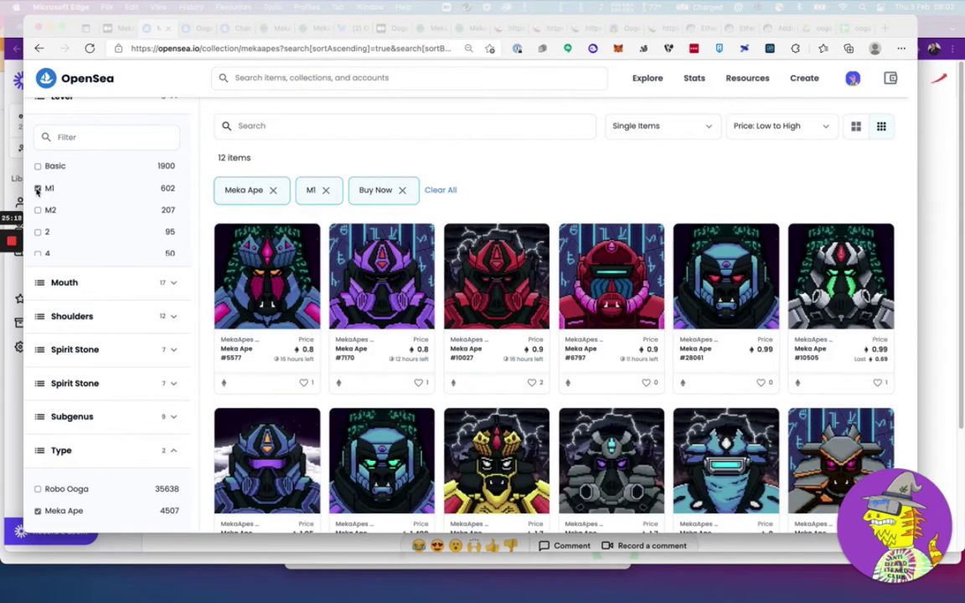
Step: Replace the M1 level filter with M2 to check its listings, then replace M2 with M3
{"action": "left_click", "coordinate": [37, 189]}
{"action": "left_click", "coordinate": [38, 211]}
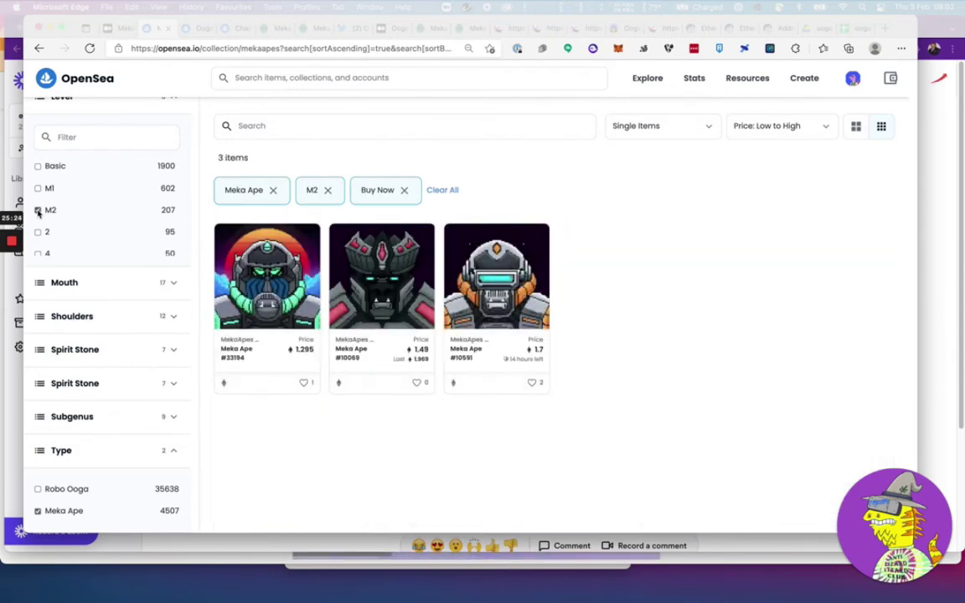
{"action": "left_click", "coordinate": [38, 211]}
{"action": "scroll", "coordinate": [38, 219], "scroll_direction": "down", "scroll_amount": 2}
{"action": "left_click", "coordinate": [38, 243]}
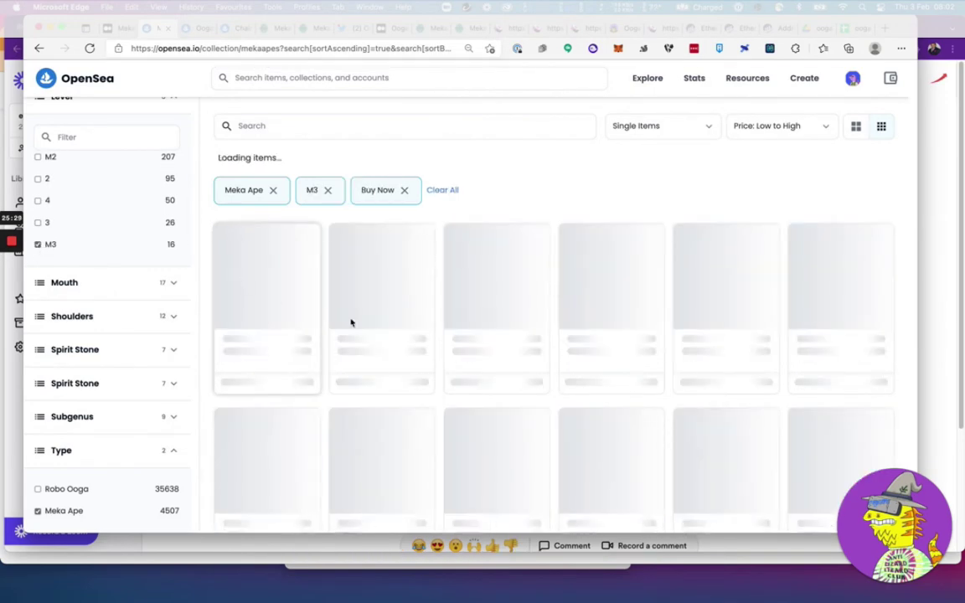
Step: Remove the M3 level filter and filter the Meka Ape listings by level M1
{"action": "left_click", "coordinate": [39, 244]}
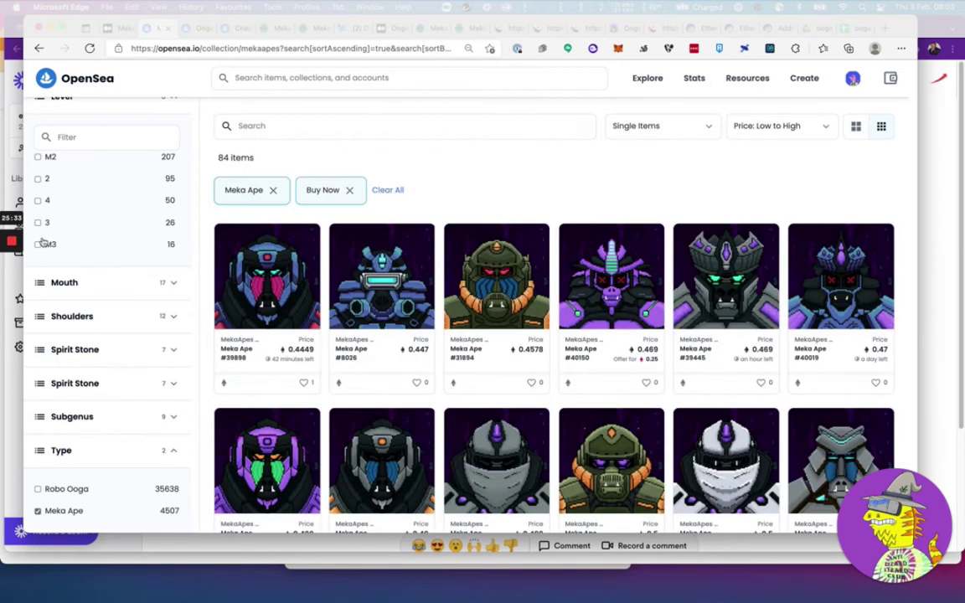
{"action": "scroll", "coordinate": [134, 192], "scroll_direction": "up", "scroll_amount": 2}
{"action": "scroll", "coordinate": [134, 192], "scroll_direction": "up", "scroll_amount": 1}
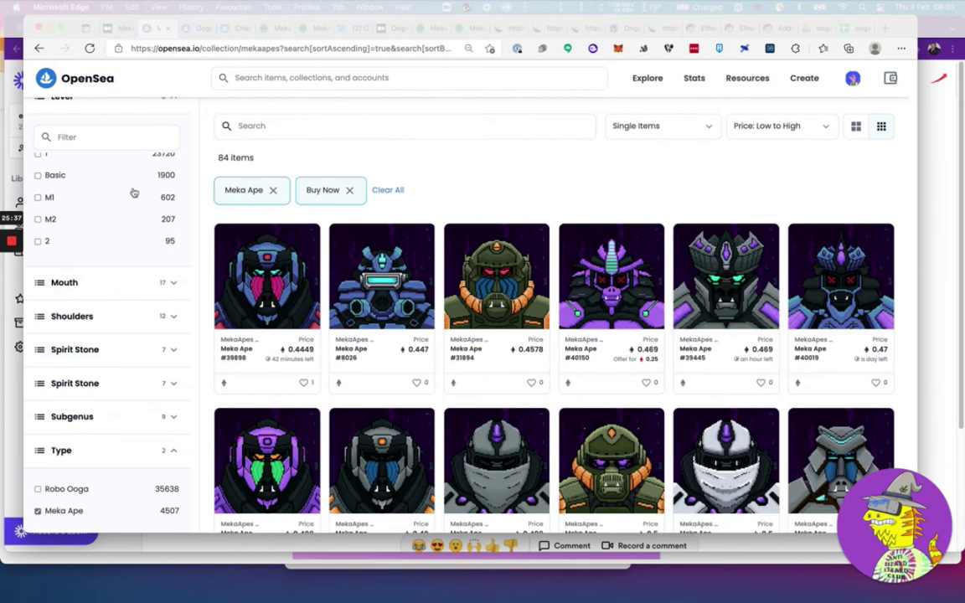
{"action": "left_click", "coordinate": [37, 198]}
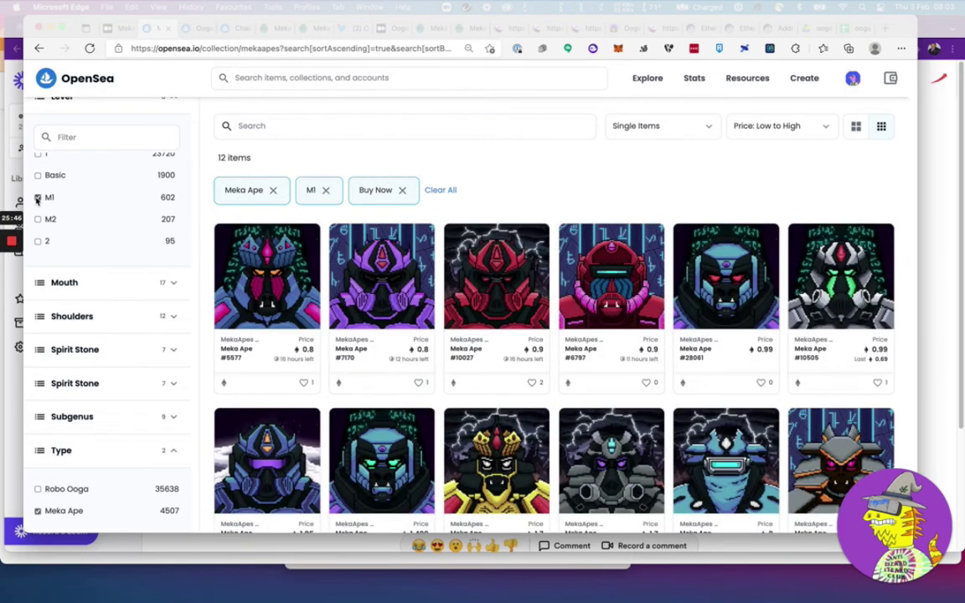
Step: Replace the M1 level filter with Basic to check its lowest prices, then remove the Basic filter
{"action": "left_click", "coordinate": [37, 198]}
{"action": "left_click", "coordinate": [37, 176]}
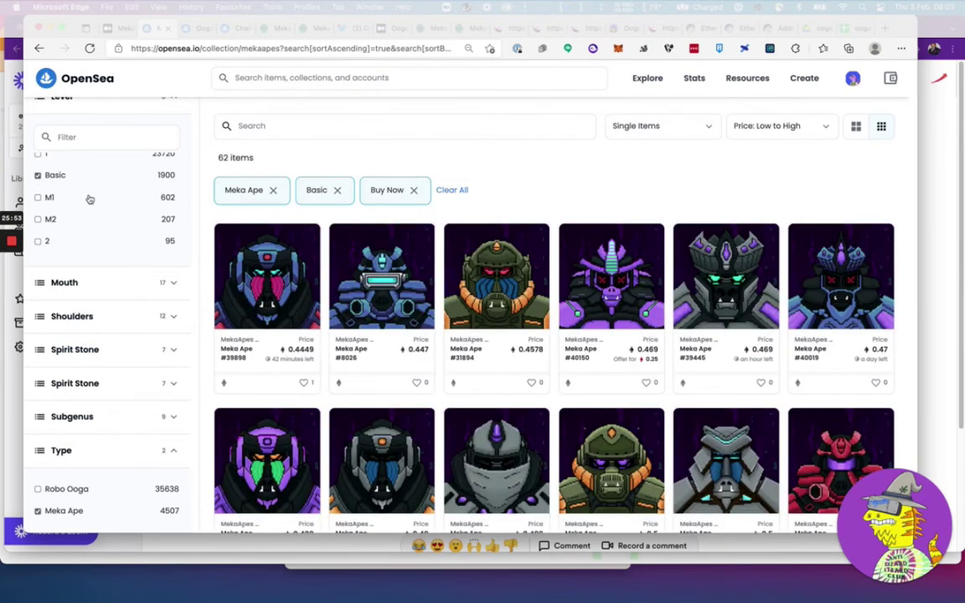
{"action": "scroll", "coordinate": [79, 179], "scroll_direction": "up", "scroll_amount": 1}
{"action": "left_click", "coordinate": [38, 186]}
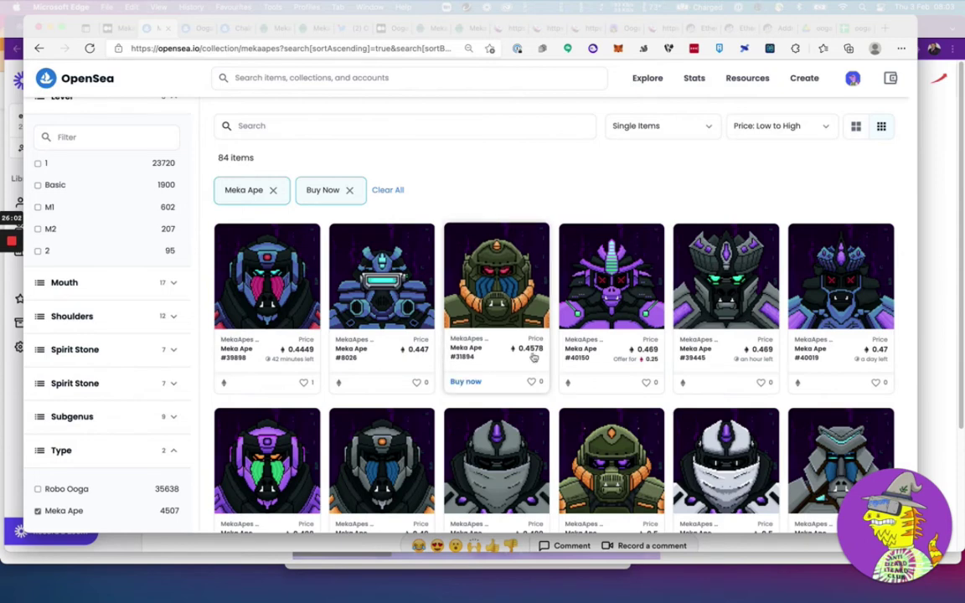
{"action": "scroll", "coordinate": [85, 430], "scroll_direction": "up", "scroll_amount": 1}
{"action": "scroll", "coordinate": [86, 430], "scroll_direction": "up", "scroll_amount": 5}
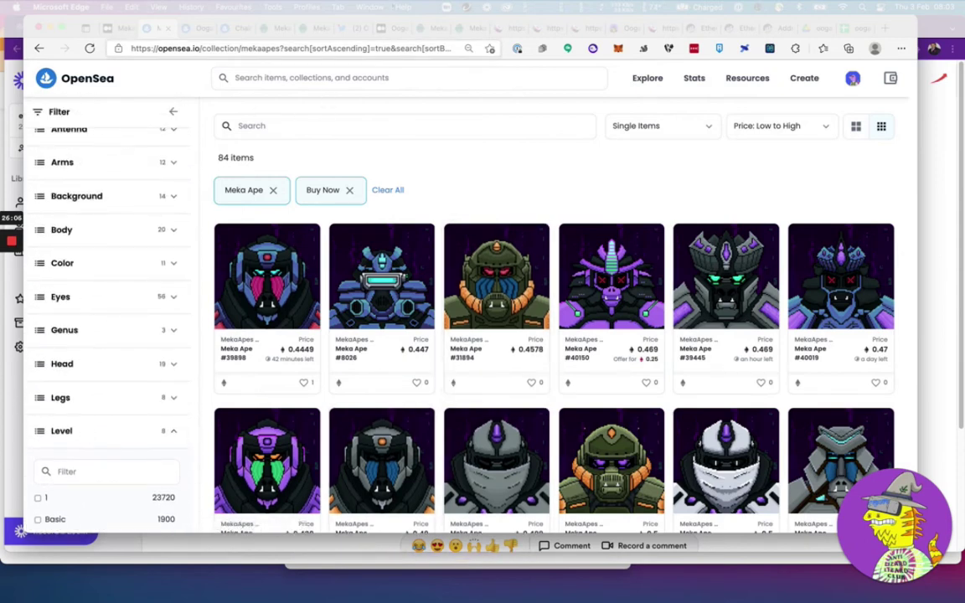
Step: Switch to the ooga maths spreadsheet in Google Sheets and examine the meka basic row's purchase cost and monthly earnings
{"action": "left_click", "coordinate": [775, 31]}
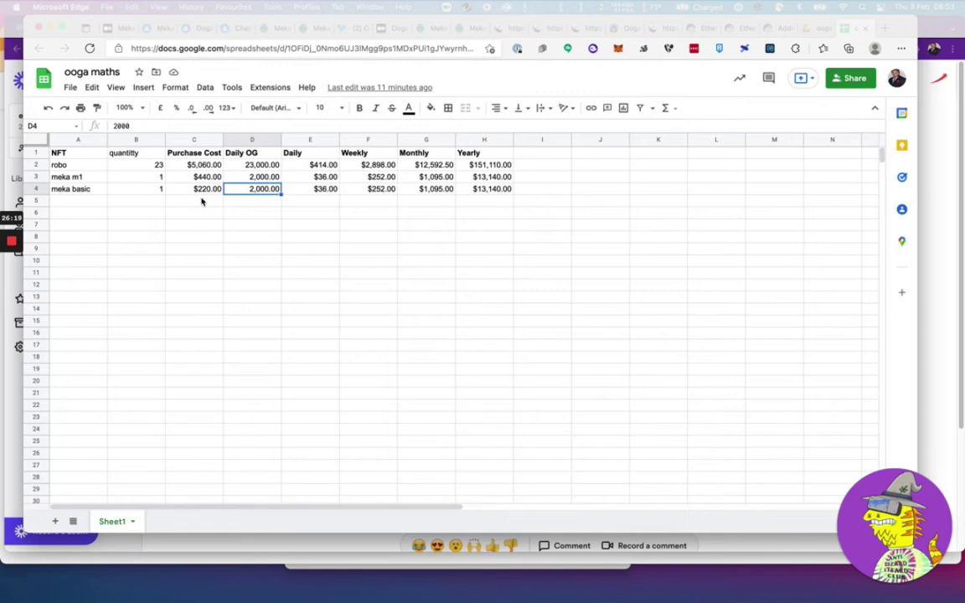
{"action": "left_click", "coordinate": [434, 192]}
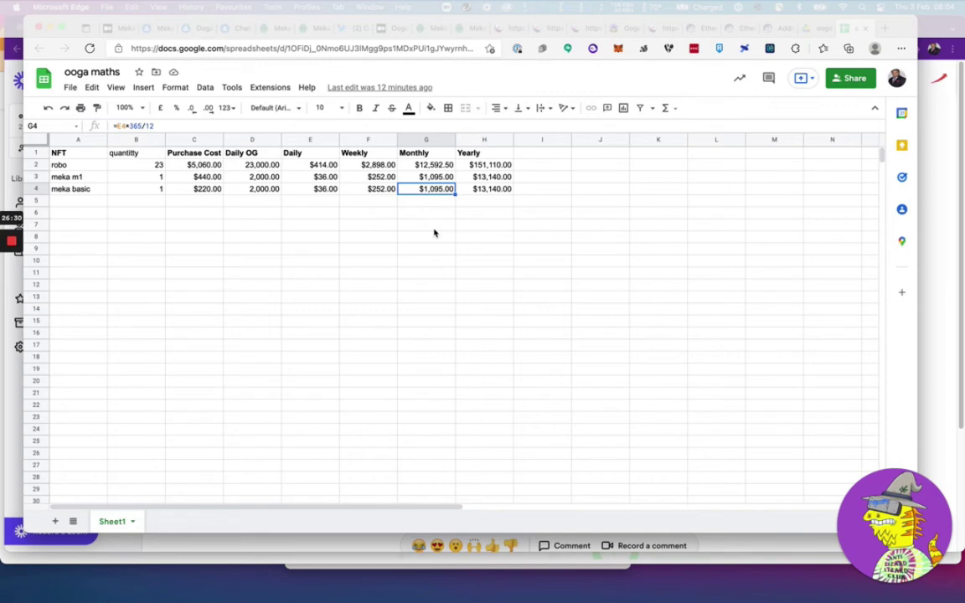
{"action": "left_click", "coordinate": [191, 201]}
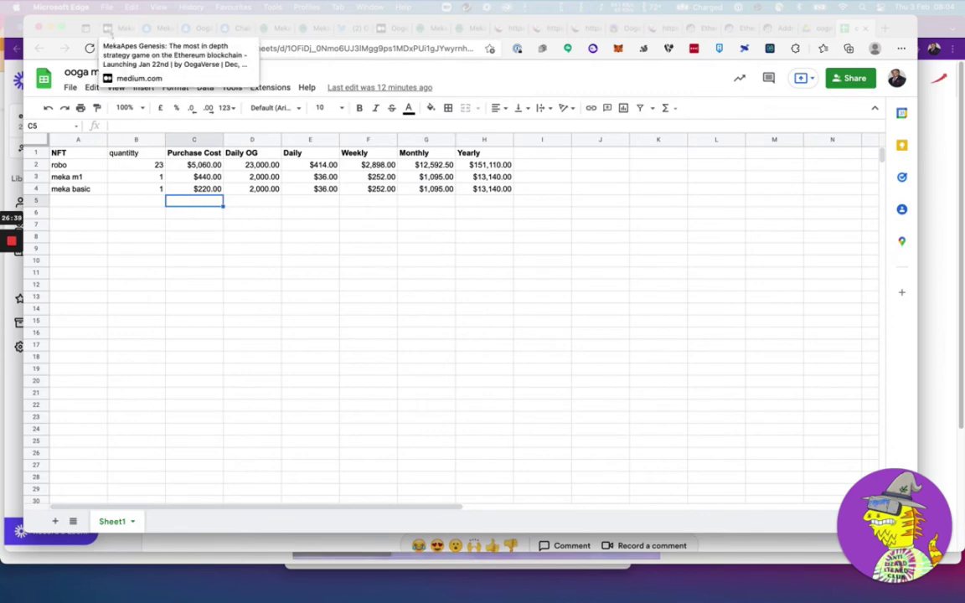
Step: Look at the Medium article's crafting section and examine the mint prices and risks on the game's Crafting page
{"action": "left_click", "coordinate": [109, 31]}
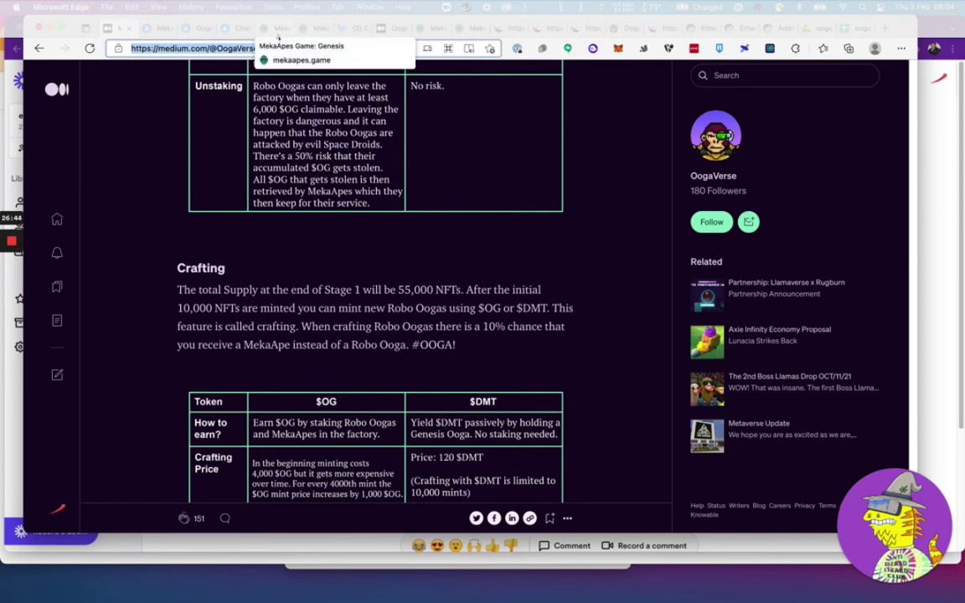
{"action": "left_click", "coordinate": [276, 30]}
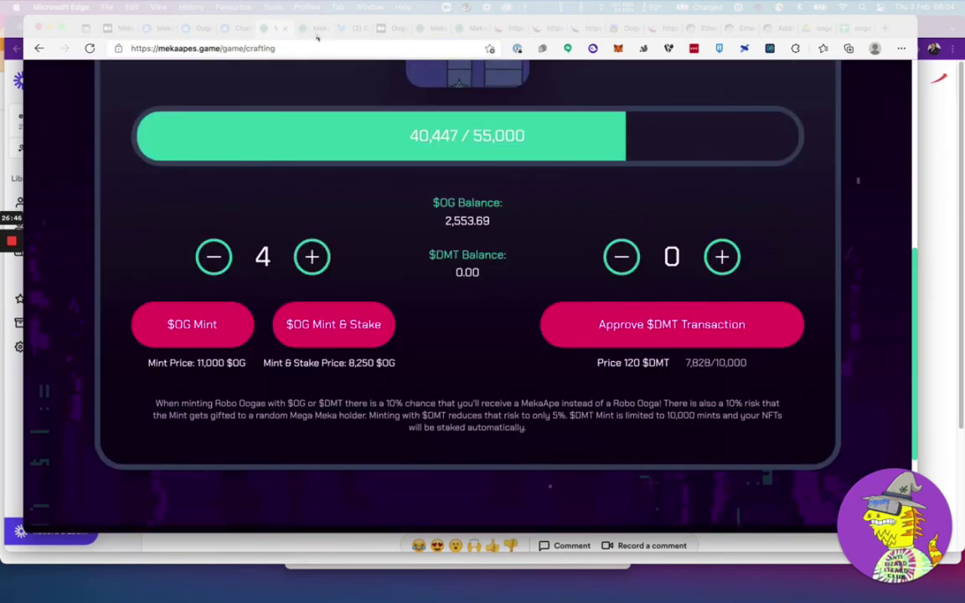
{"action": "left_click", "coordinate": [313, 30]}
{"action": "left_click", "coordinate": [270, 31]}
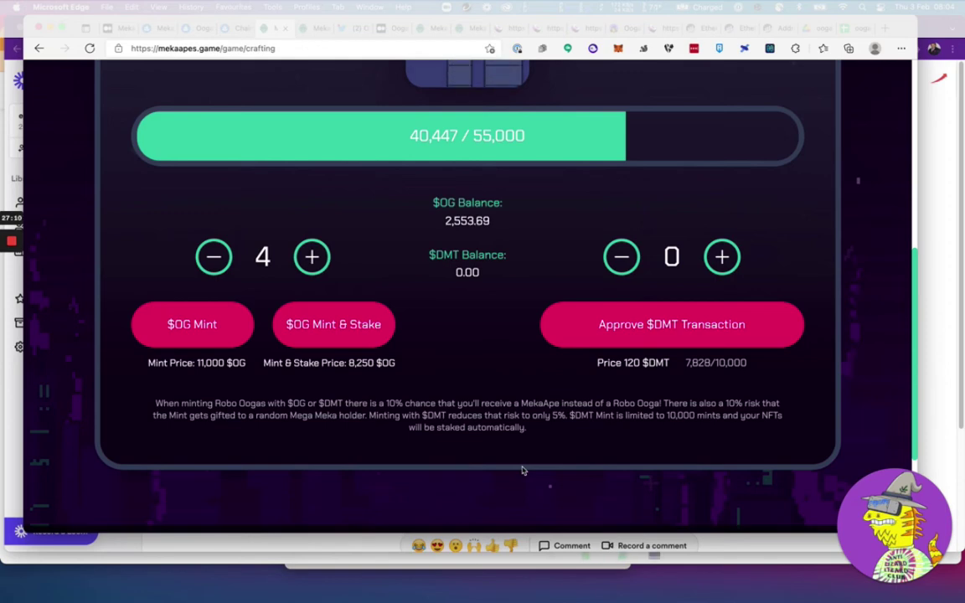
Step: Switch to the MekaApes whitepaper and look through it back to The Factory section
{"action": "key", "text": "ctrl+Tab"}
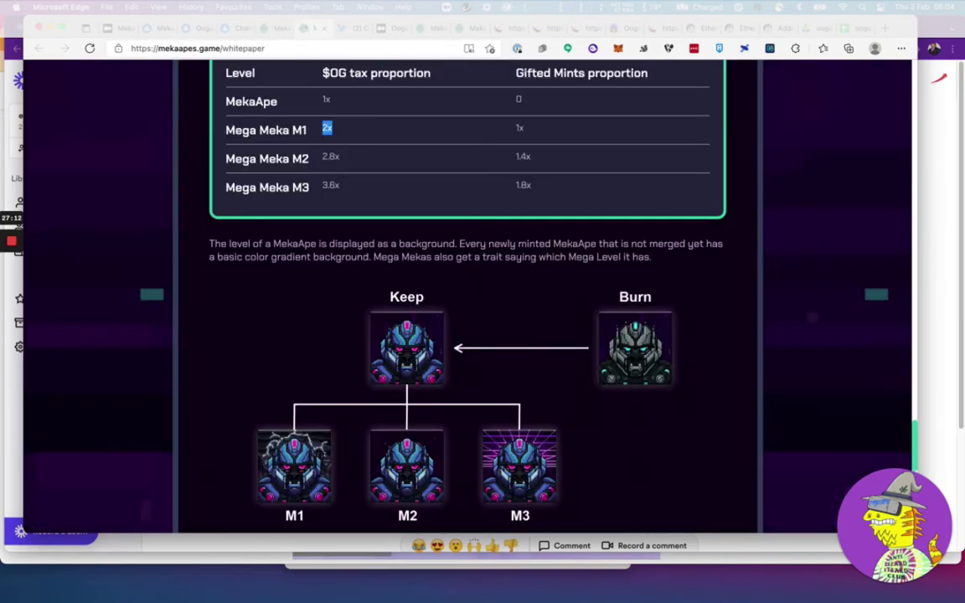
{"action": "scroll", "coordinate": [326, 191], "scroll_direction": "up", "scroll_amount": 10}
{"action": "scroll", "coordinate": [327, 191], "scroll_direction": "up", "scroll_amount": 10}
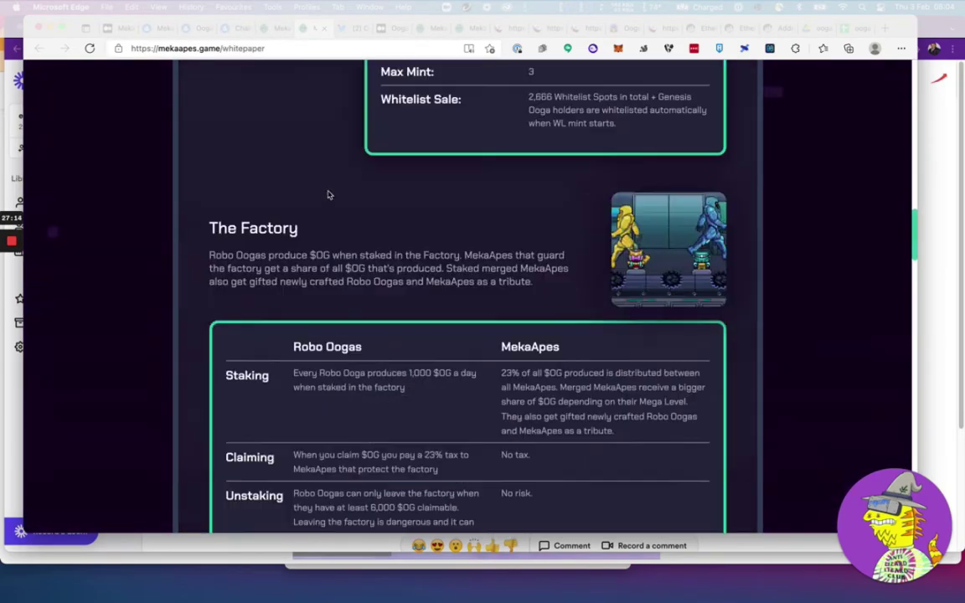
Step: View the game's Robo Upgrade page and look over the $DMT level-up benefits and cost
{"action": "key", "text": "ctrl+Tab"}
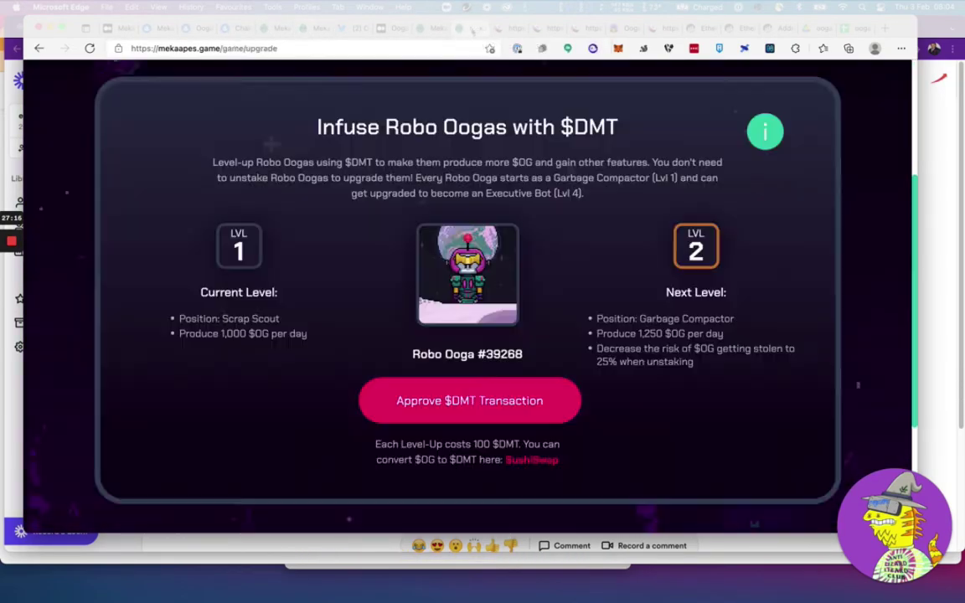
{"action": "left_click", "coordinate": [764, 131]}
{"action": "left_click", "coordinate": [848, 159]}
{"action": "double_click", "coordinate": [222, 159]}
{"action": "scroll", "coordinate": [527, 166], "scroll_direction": "up", "scroll_amount": 5}
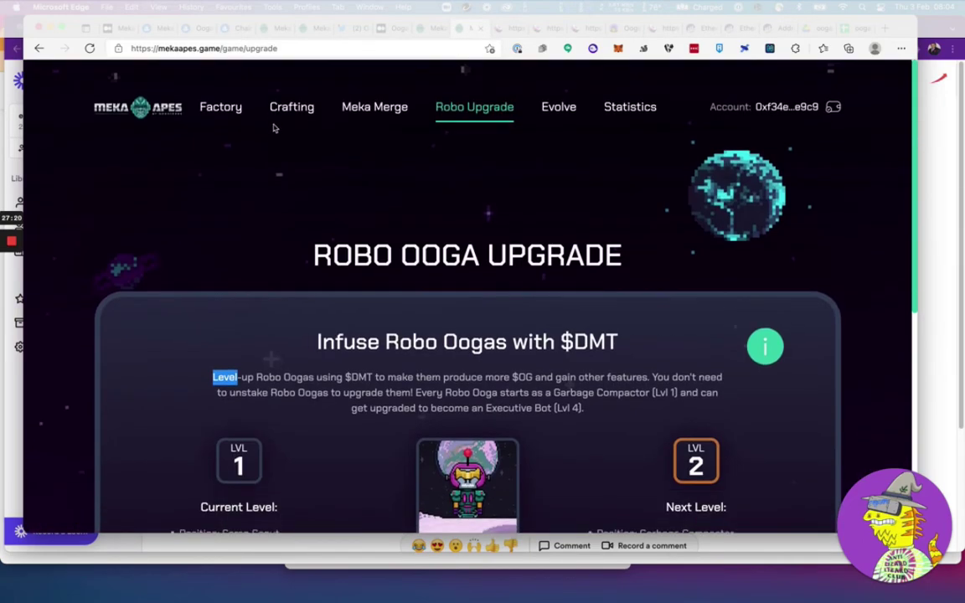
Step: Open the game's Factory page and examine the staked NFTs, their earnings and the unclaimed $OG
{"action": "left_click", "coordinate": [228, 114]}
{"action": "scroll", "coordinate": [566, 284], "scroll_direction": "down", "scroll_amount": 2}
{"action": "scroll", "coordinate": [576, 294], "scroll_direction": "down", "scroll_amount": 3}
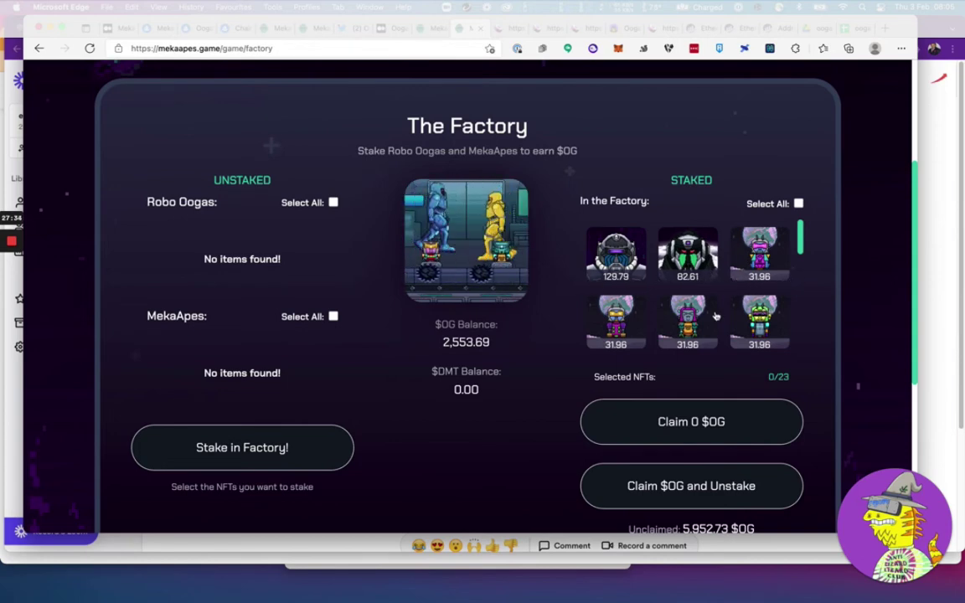
{"action": "scroll", "coordinate": [716, 316], "scroll_direction": "down", "scroll_amount": 10}
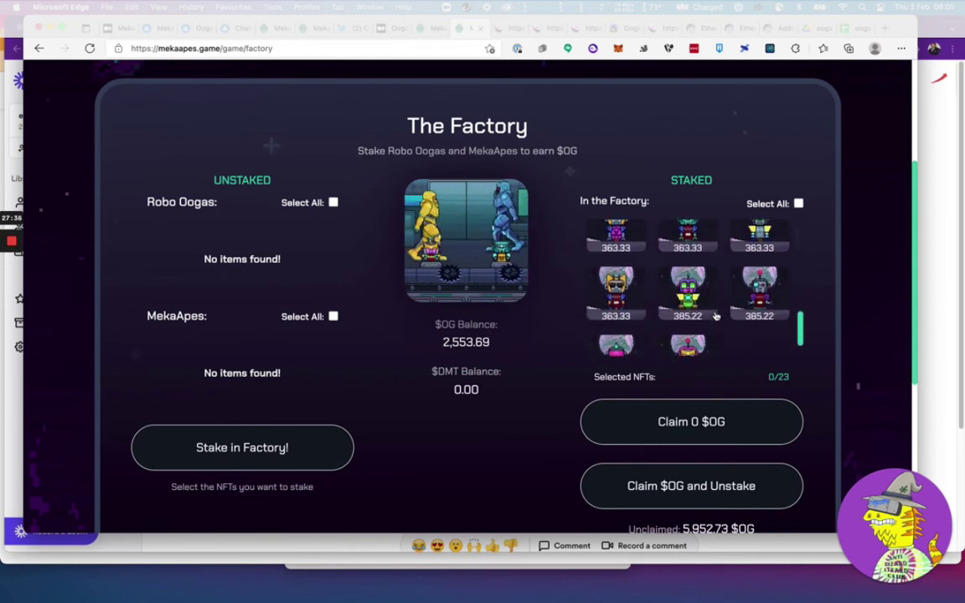
{"action": "scroll", "coordinate": [715, 315], "scroll_direction": "down", "scroll_amount": 2}
{"action": "scroll", "coordinate": [716, 316], "scroll_direction": "up", "scroll_amount": 12}
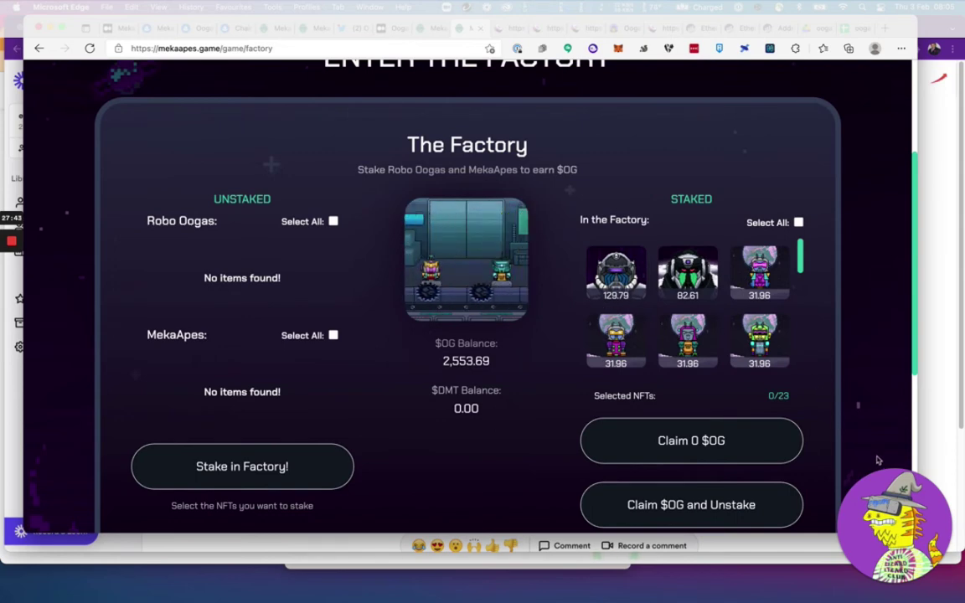
{"action": "scroll", "coordinate": [851, 426], "scroll_direction": "down", "scroll_amount": 5}
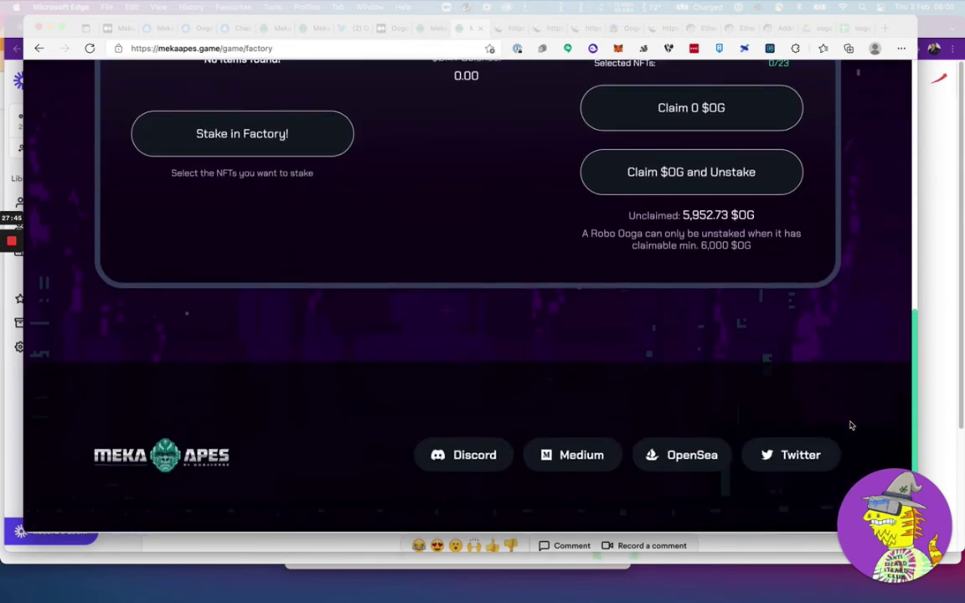
{"action": "scroll", "coordinate": [851, 426], "scroll_direction": "up", "scroll_amount": 8}
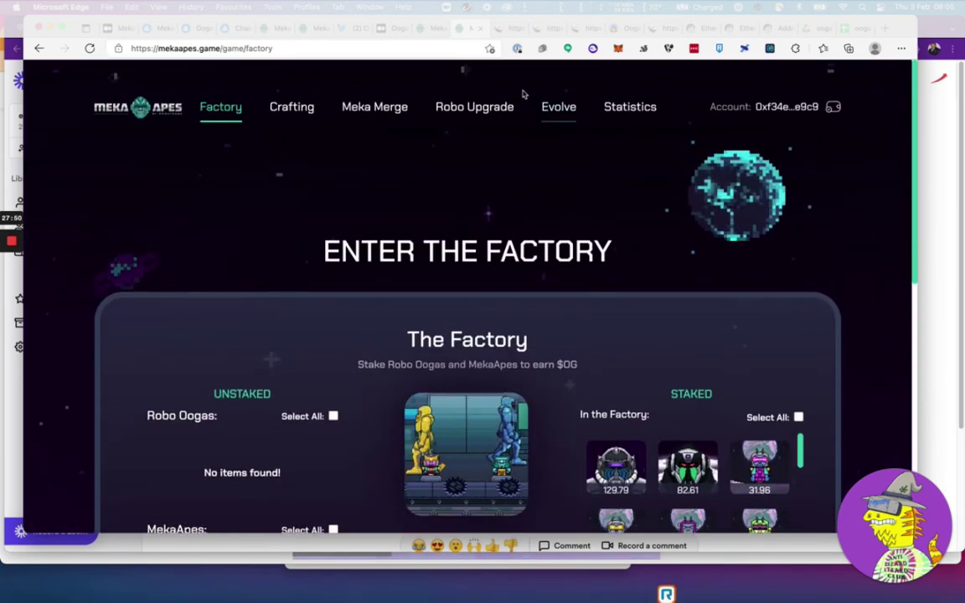
Step: Go back from the Crafting page to the MekaApes home page and look over its overview cards and community links
{"action": "left_click", "coordinate": [305, 28]}
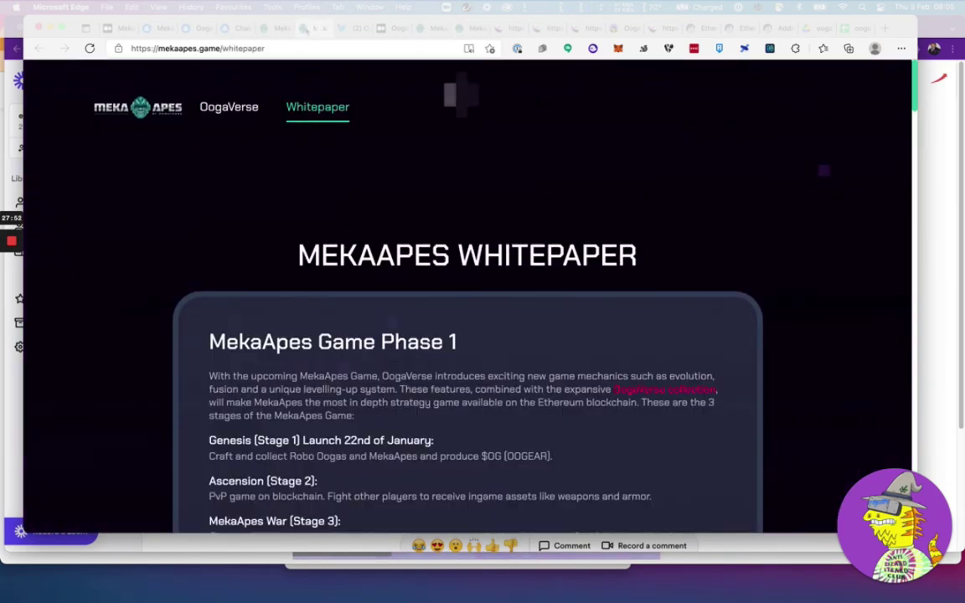
{"action": "left_click", "coordinate": [264, 28]}
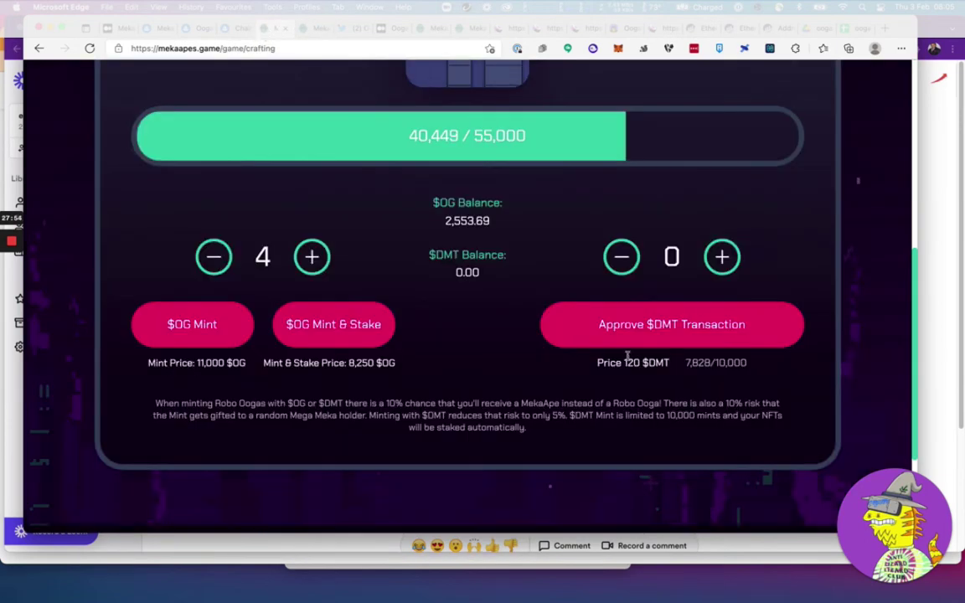
{"action": "scroll", "coordinate": [327, 160], "scroll_direction": "up", "scroll_amount": 5}
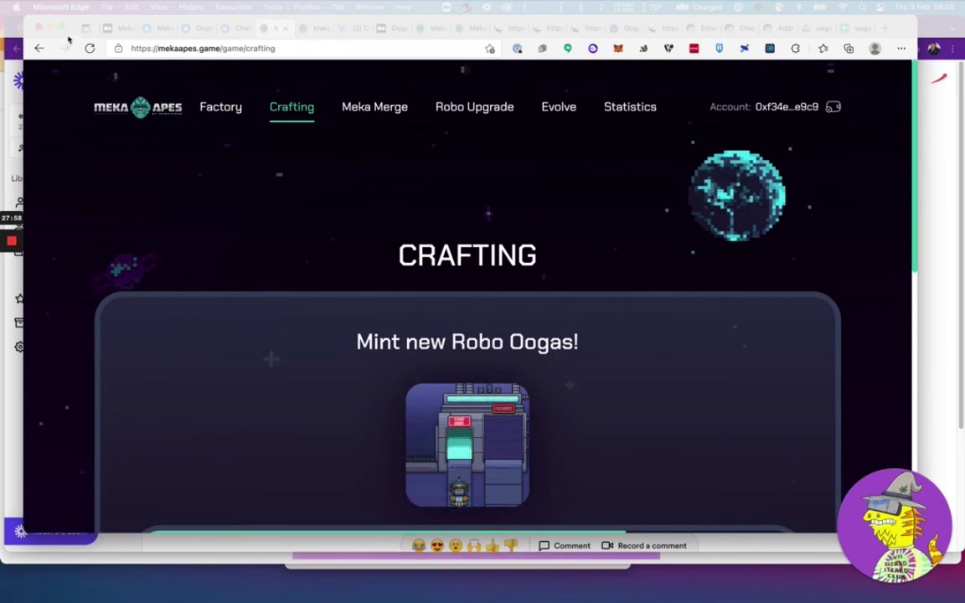
{"action": "left_click", "coordinate": [38, 48]}
{"action": "left_click", "coordinate": [38, 47]}
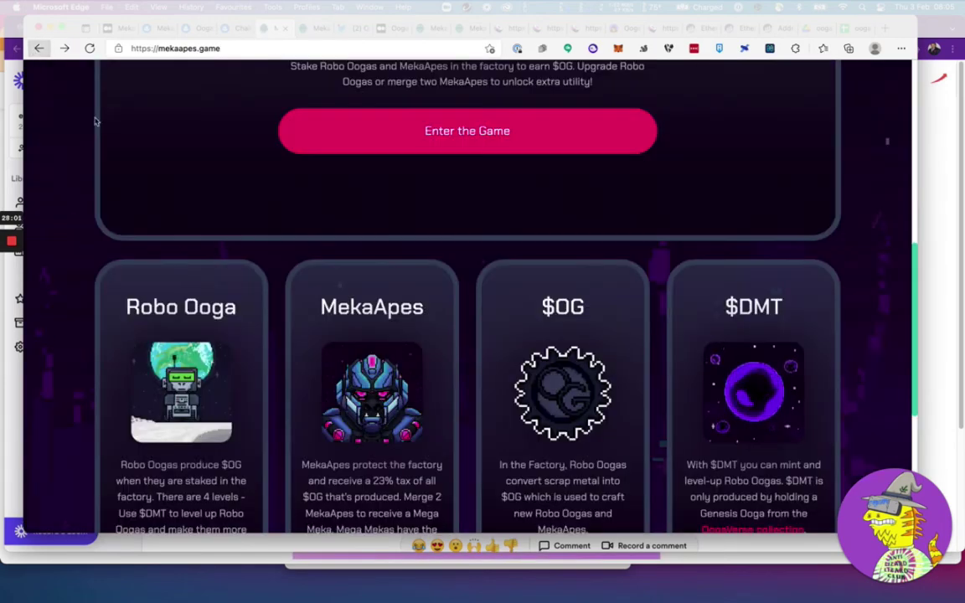
{"action": "scroll", "coordinate": [259, 238], "scroll_direction": "down", "scroll_amount": 4}
{"action": "scroll", "coordinate": [259, 238], "scroll_direction": "up", "scroll_amount": 15}
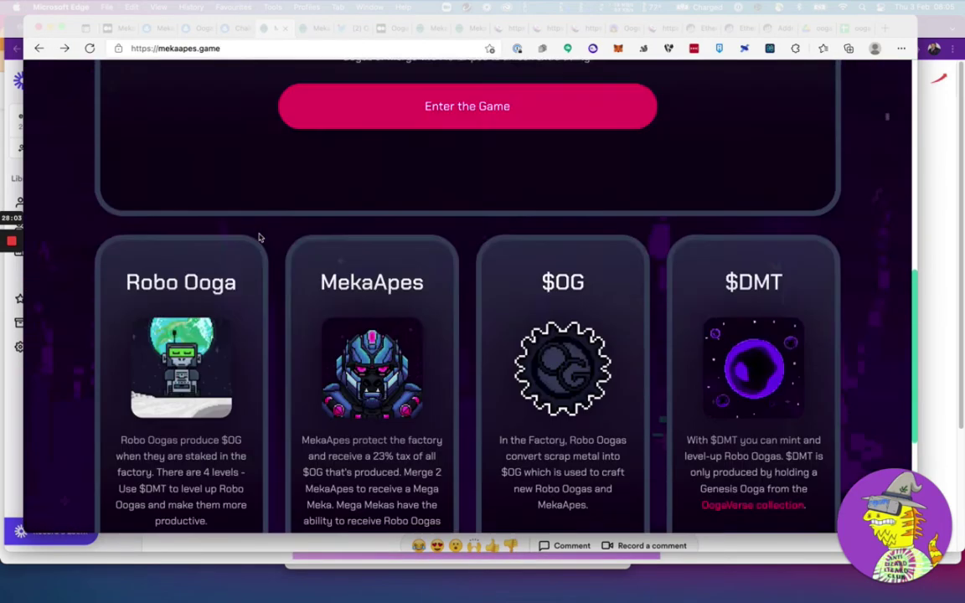
{"action": "scroll", "coordinate": [549, 279], "scroll_direction": "down", "scroll_amount": 15}
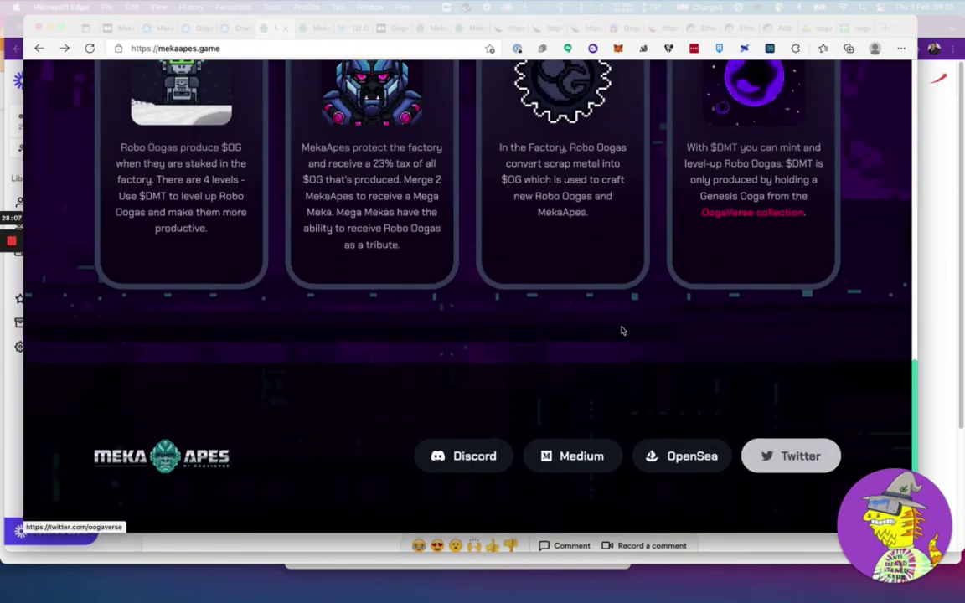
{"action": "scroll", "coordinate": [610, 325], "scroll_direction": "up", "scroll_amount": 1}
{"action": "scroll", "coordinate": [609, 324], "scroll_direction": "up", "scroll_amount": 2}
{"action": "scroll", "coordinate": [609, 323], "scroll_direction": "down", "scroll_amount": 3}
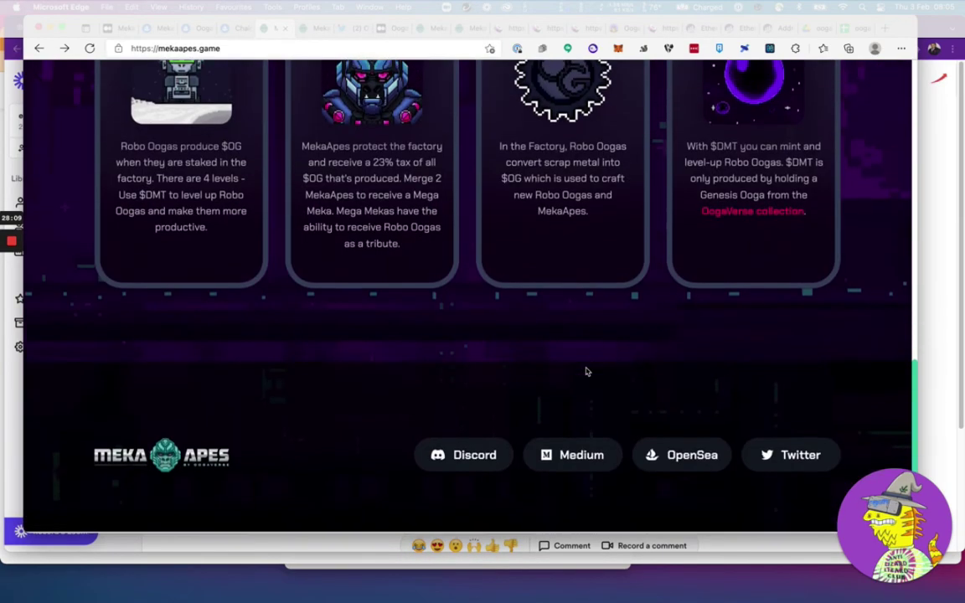
Step: Switch to the OogaVerse collection on OpenSea and read its statistics and description
{"action": "left_click", "coordinate": [192, 28]}
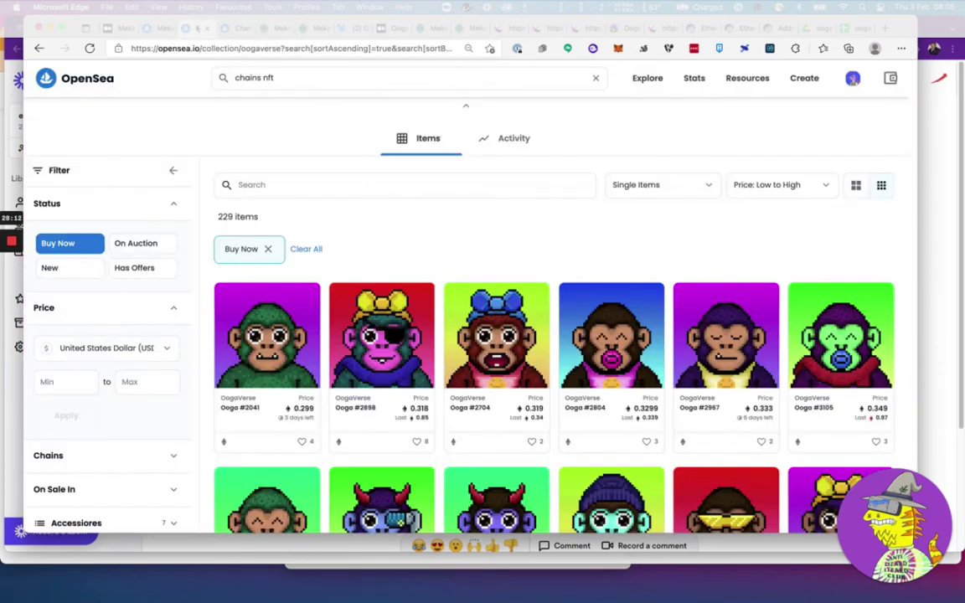
{"action": "scroll", "coordinate": [413, 164], "scroll_direction": "up", "scroll_amount": 5}
{"action": "scroll", "coordinate": [500, 355], "scroll_direction": "down", "scroll_amount": 1}
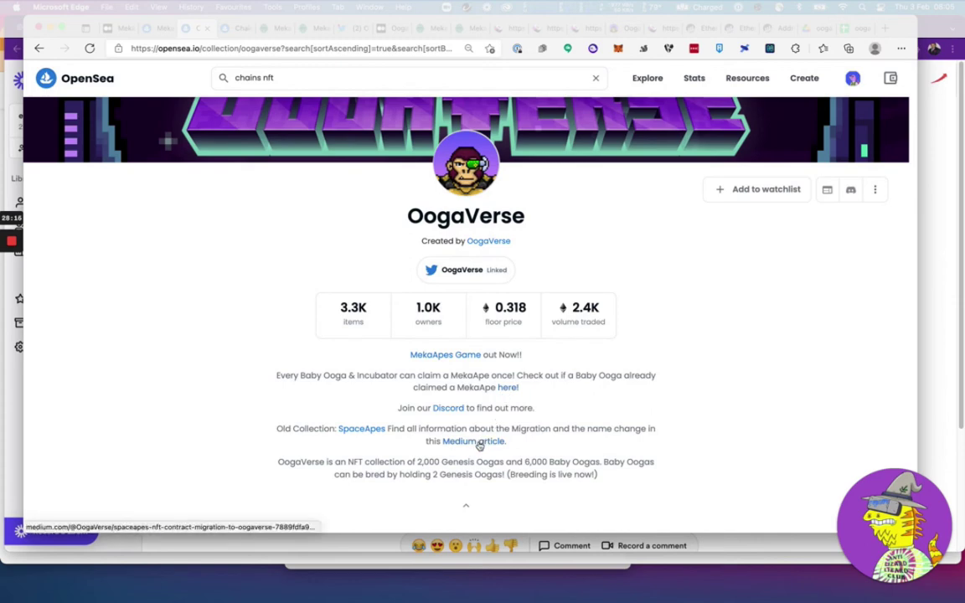
{"action": "scroll", "coordinate": [467, 454], "scroll_direction": "down", "scroll_amount": 1}
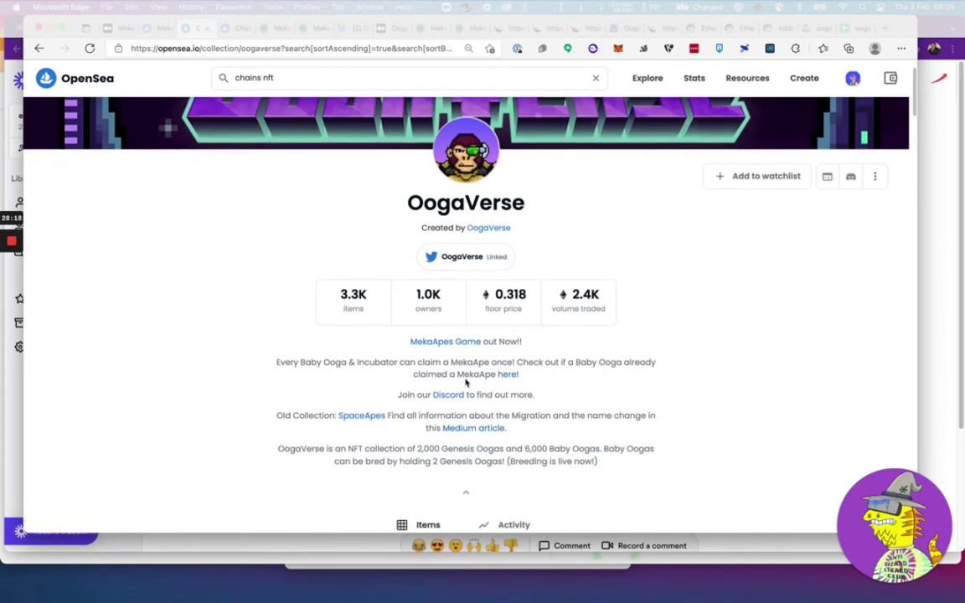
Step: Open OogaVerse's linked Twitter profile, check its follower details and close the profile
{"action": "left_click", "coordinate": [466, 263]}
{"action": "left_click", "coordinate": [229, 29]}
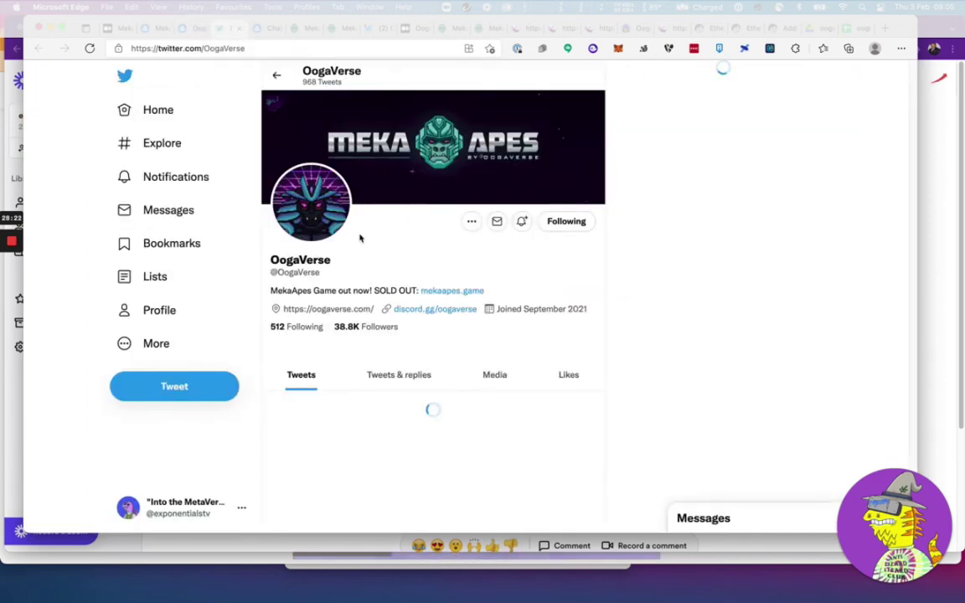
{"action": "scroll", "coordinate": [509, 298], "scroll_direction": "down", "scroll_amount": 1}
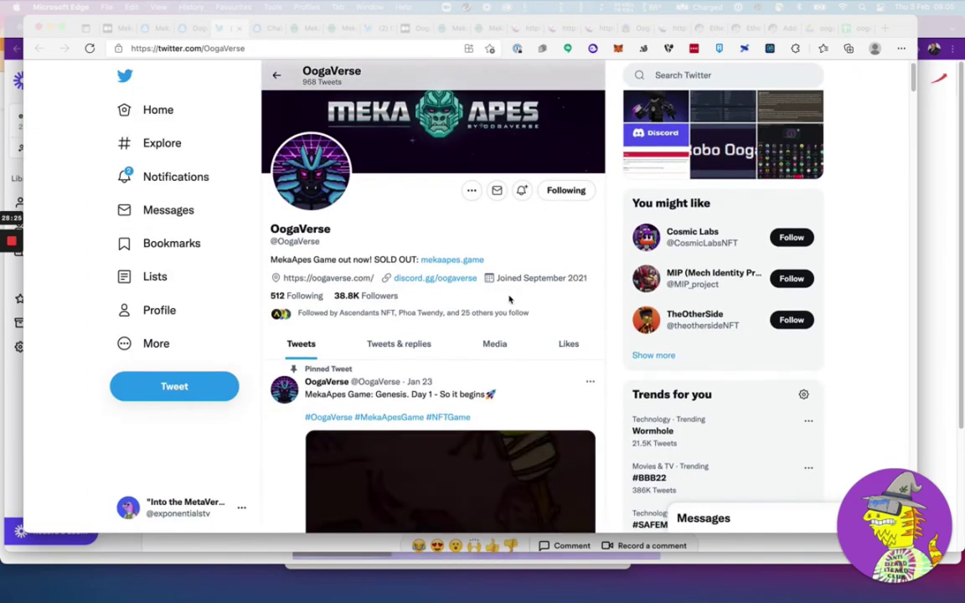
{"action": "left_click", "coordinate": [239, 28]}
Step: Read the OogaVerse collection description and open its old SpaceApes collection
{"action": "scroll", "coordinate": [423, 326], "scroll_direction": "down", "scroll_amount": 3}
{"action": "scroll", "coordinate": [423, 327], "scroll_direction": "down", "scroll_amount": 1}
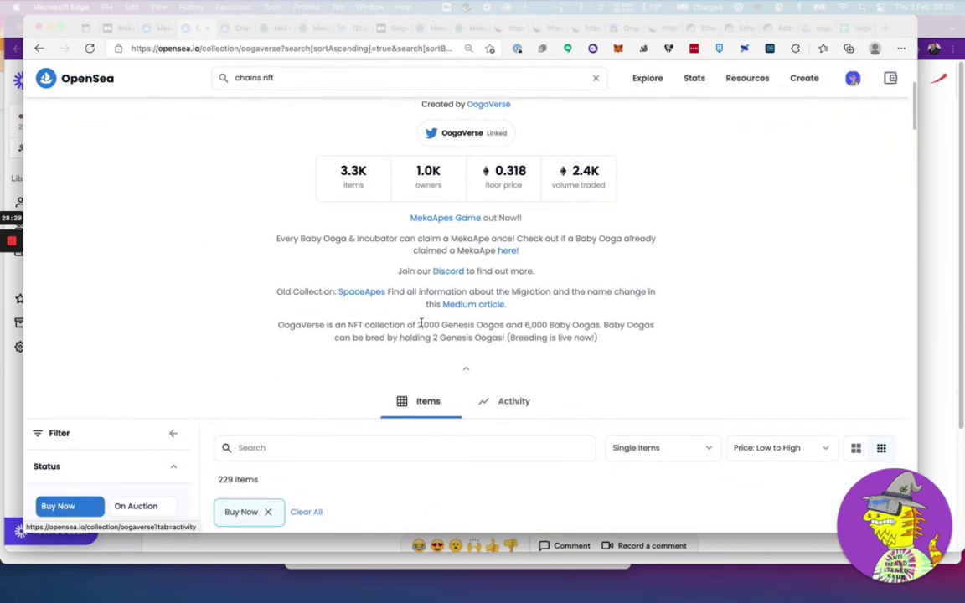
{"action": "left_click", "coordinate": [361, 291]}
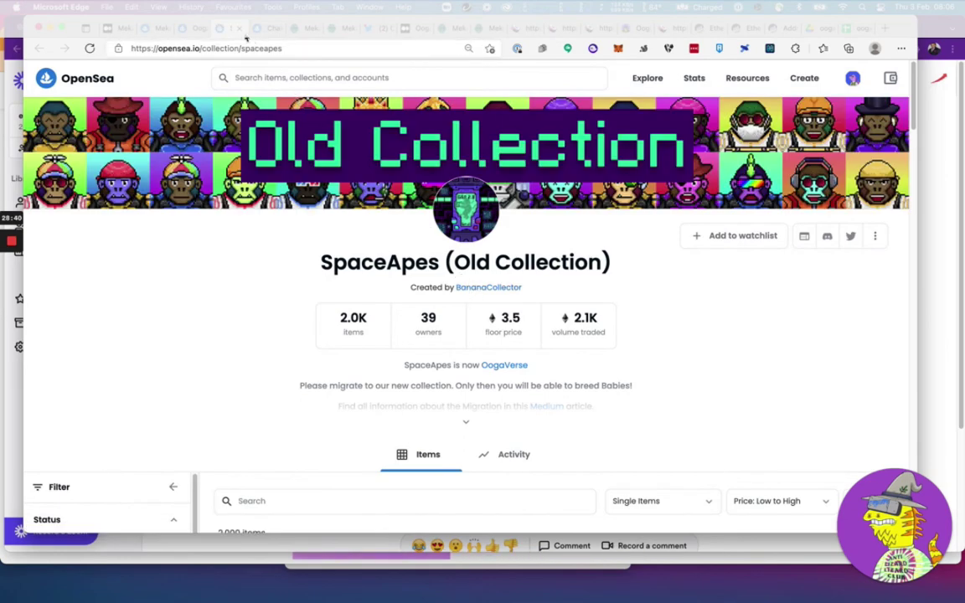
Step: Look over the old SpaceApes collection's items, and return to the OogaVerse collection's statistics and description
{"action": "scroll", "coordinate": [449, 327], "scroll_direction": "down", "scroll_amount": 5}
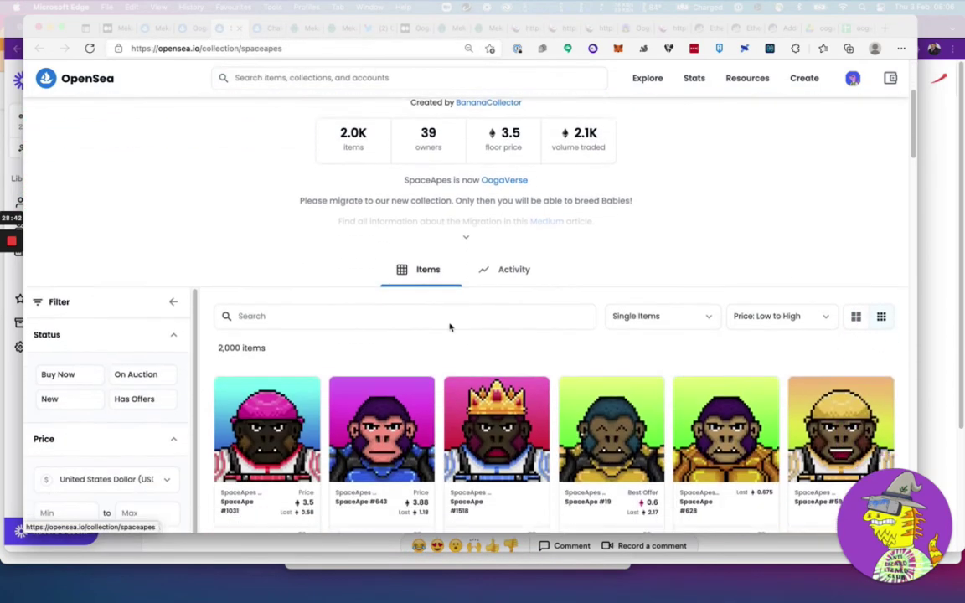
{"action": "scroll", "coordinate": [402, 268], "scroll_direction": "up", "scroll_amount": 5}
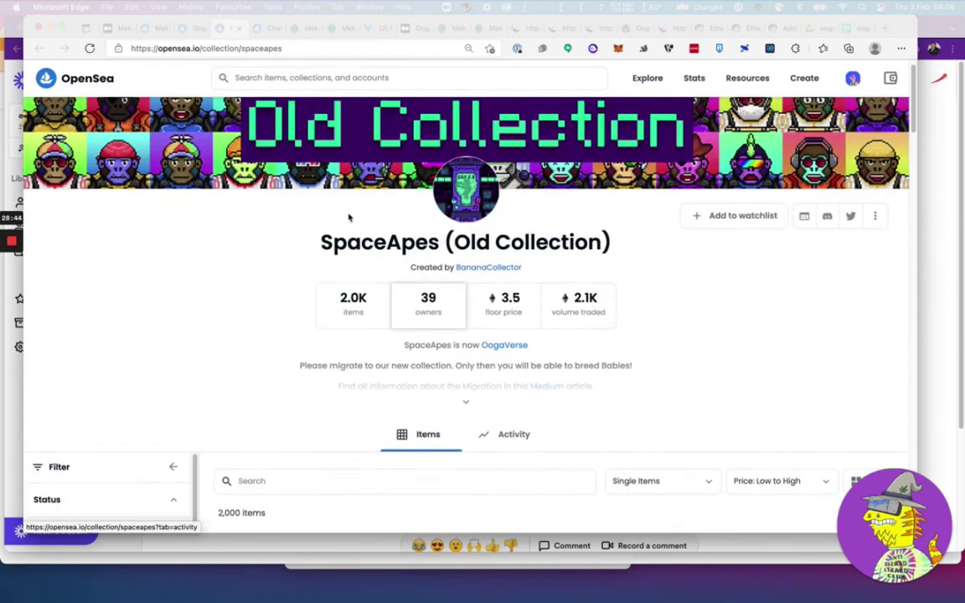
{"action": "left_click", "coordinate": [184, 31]}
{"action": "scroll", "coordinate": [418, 377], "scroll_direction": "down", "scroll_amount": 1}
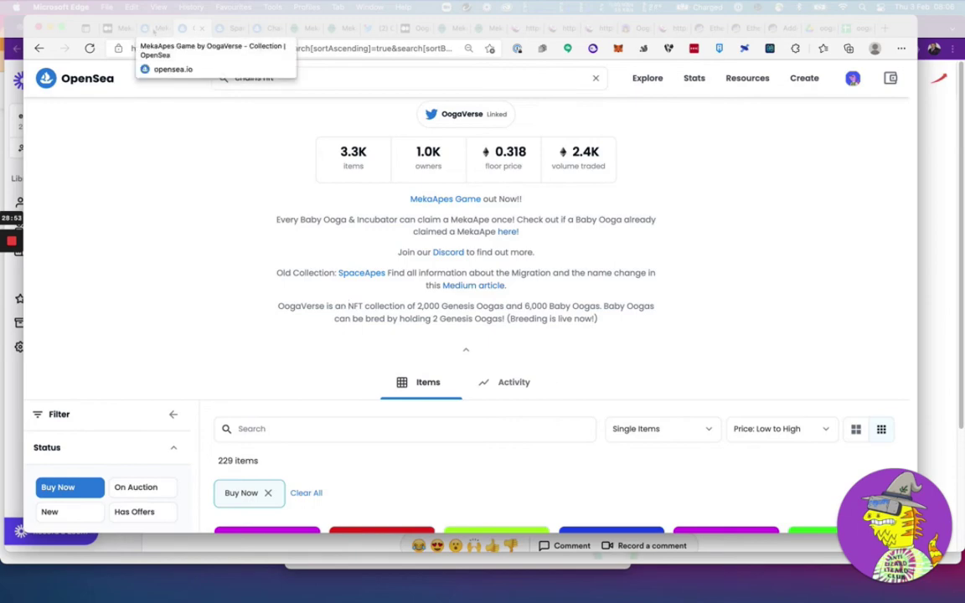
Step: Switch to the MekaApes Game collection on OpenSea and look over its Meka Ape listings and collection statistics
{"action": "left_click", "coordinate": [154, 31]}
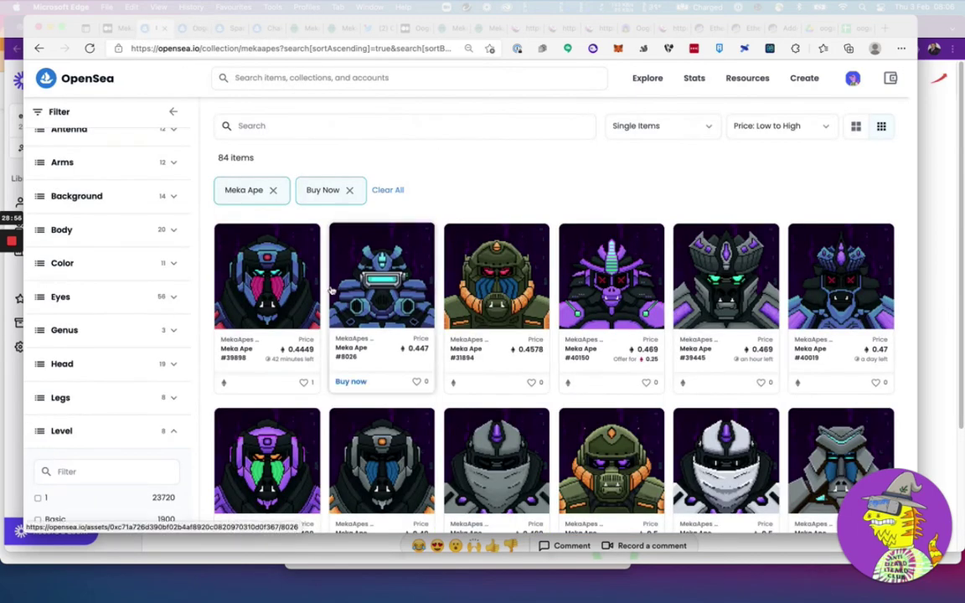
{"action": "scroll", "coordinate": [332, 287], "scroll_direction": "down", "scroll_amount": 3}
{"action": "scroll", "coordinate": [331, 290], "scroll_direction": "up", "scroll_amount": 5}
{"action": "scroll", "coordinate": [332, 290], "scroll_direction": "up", "scroll_amount": 5}
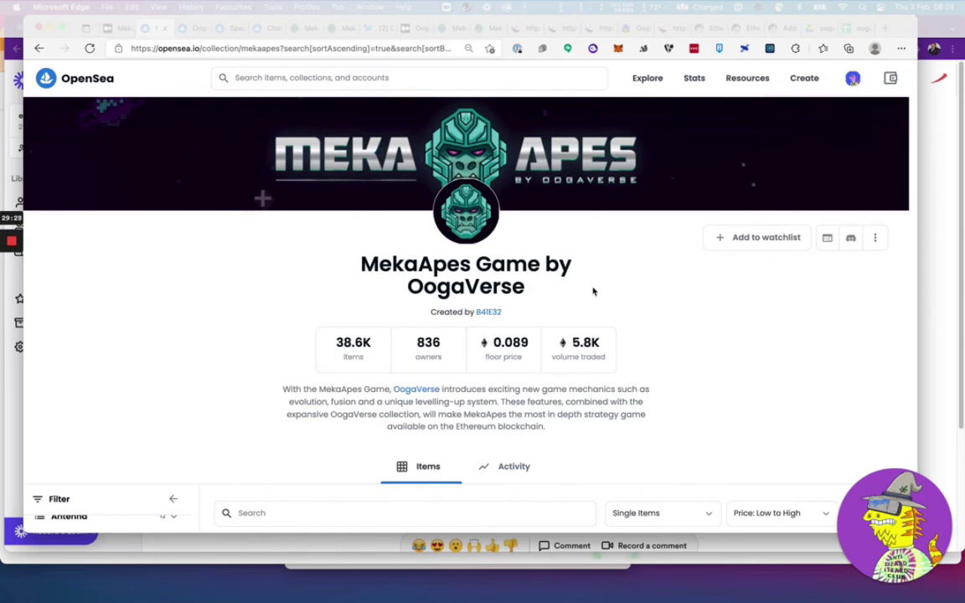
Step: Look up the MekaApes Game by OogaVerse collection on icy.tools in a new tab, using its name copied from OpenSea
{"action": "left_click_drag", "start_coordinate": [325, 238], "coordinate": [528, 300]}
{"action": "key", "text": "super+t"}
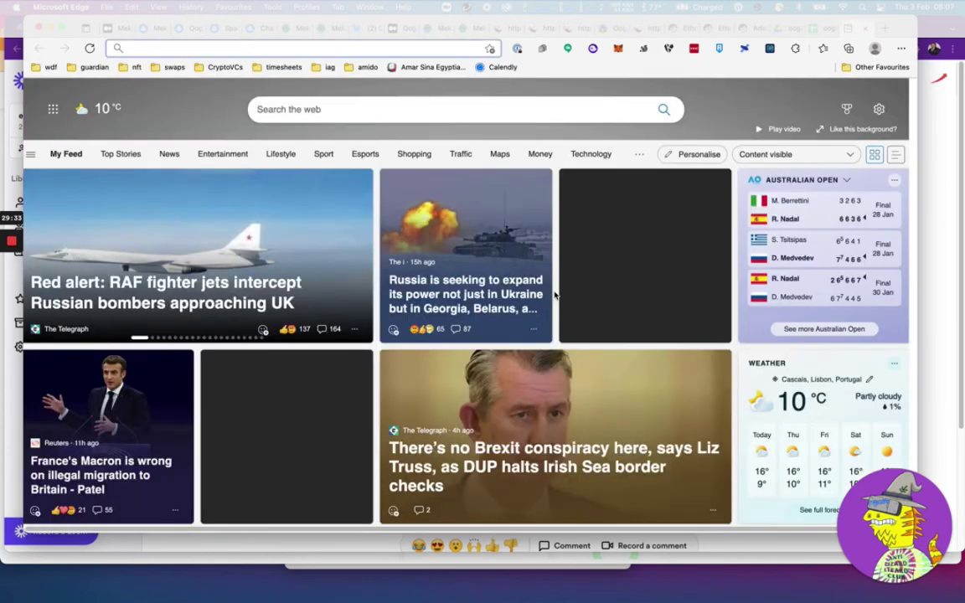
{"action": "type", "text": "icy"}
{"action": "key", "text": "Return"}
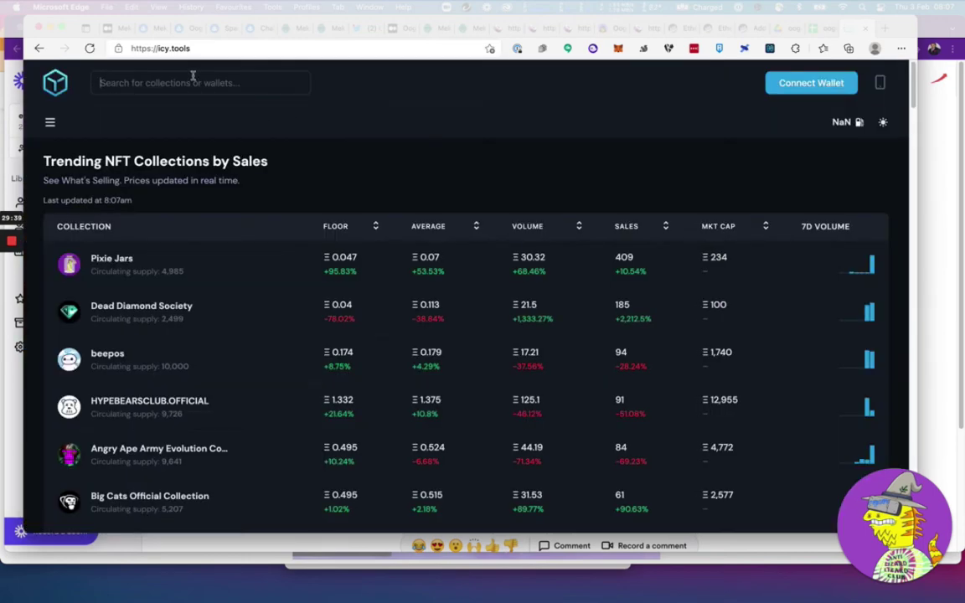
{"action": "left_click", "coordinate": [192, 76]}
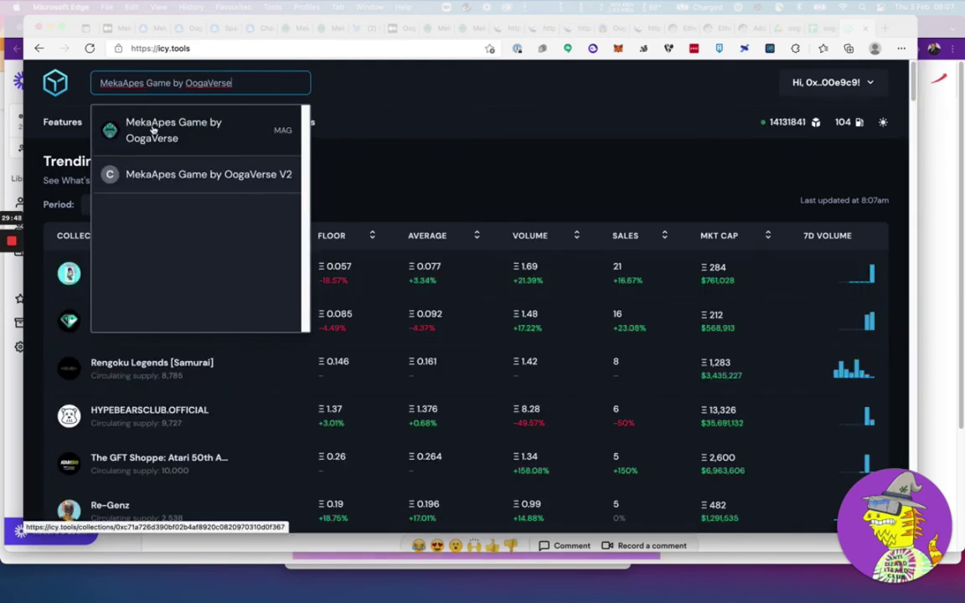
{"action": "left_click", "coordinate": [154, 125]}
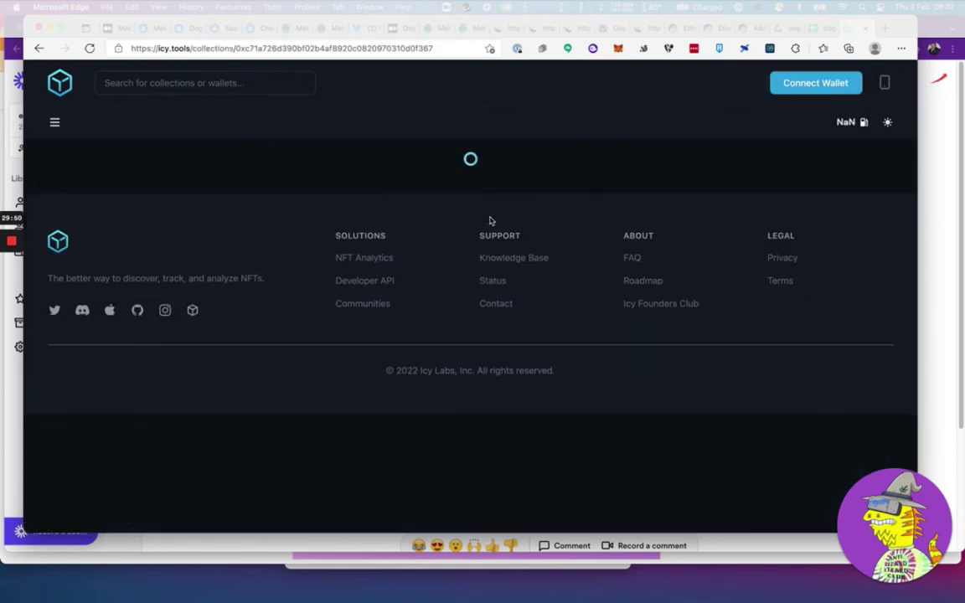
Step: Examine the MekaApes collection's 24-hour statistics and its seven-day sales chart
{"action": "scroll", "coordinate": [489, 221], "scroll_direction": "down", "scroll_amount": 2}
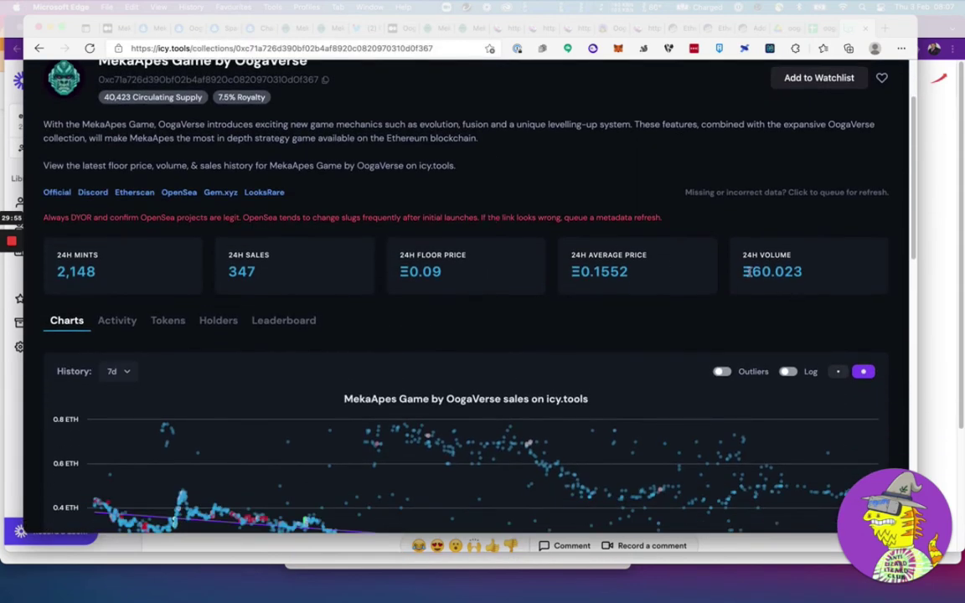
{"action": "scroll", "coordinate": [689, 317], "scroll_direction": "down", "scroll_amount": 4}
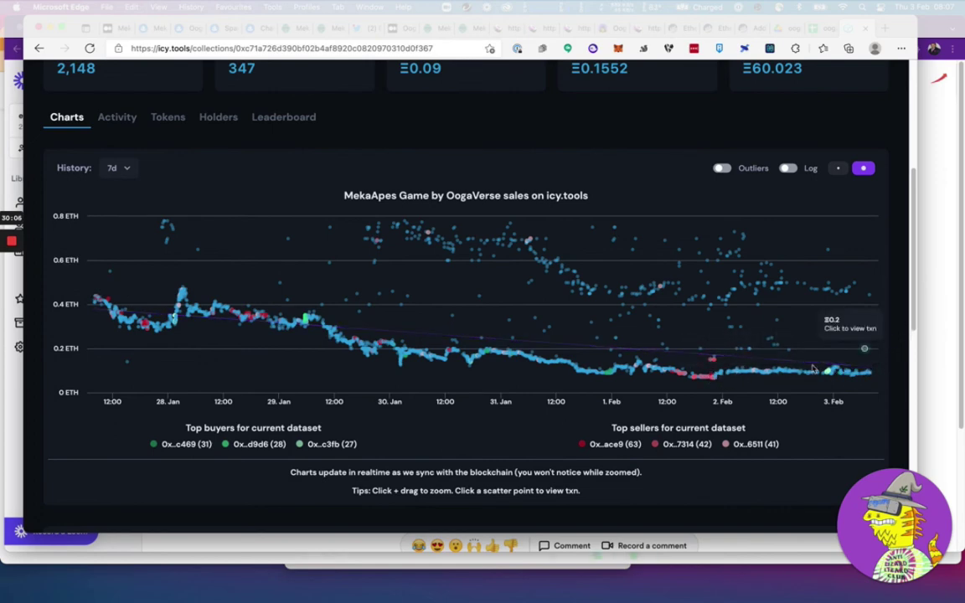
{"action": "scroll", "coordinate": [174, 220], "scroll_direction": "up", "scroll_amount": 1}
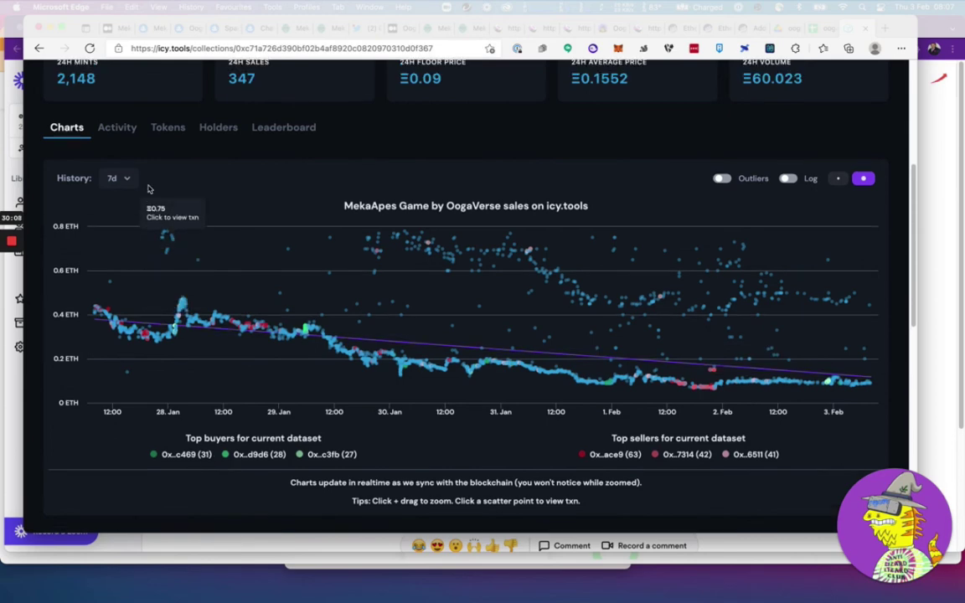
Step: Set the sales chart's history to 30 days and examine the price trend
{"action": "left_click", "coordinate": [117, 178]}
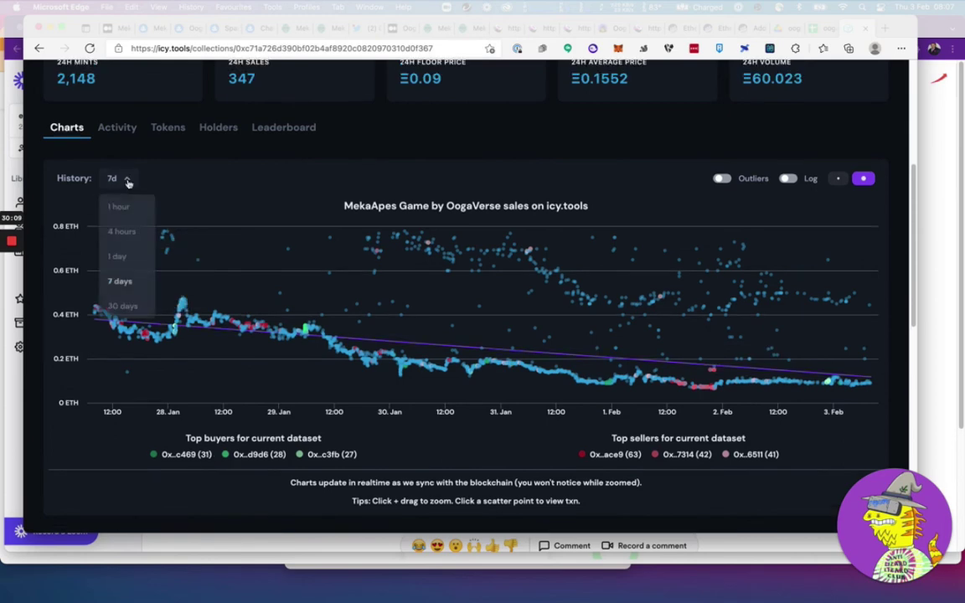
{"action": "left_click", "coordinate": [121, 305]}
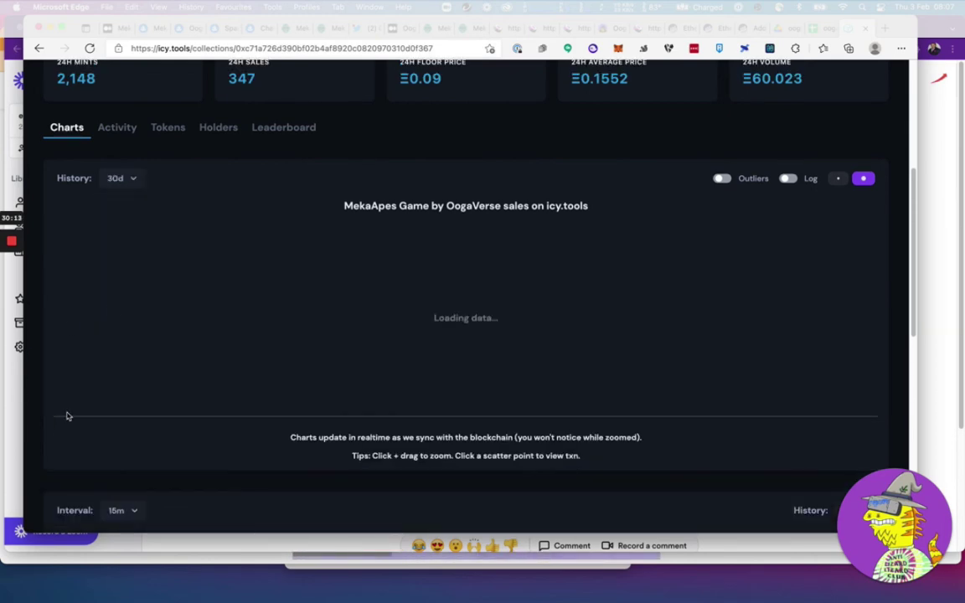
{"action": "scroll", "coordinate": [68, 415], "scroll_direction": "down", "scroll_amount": 1}
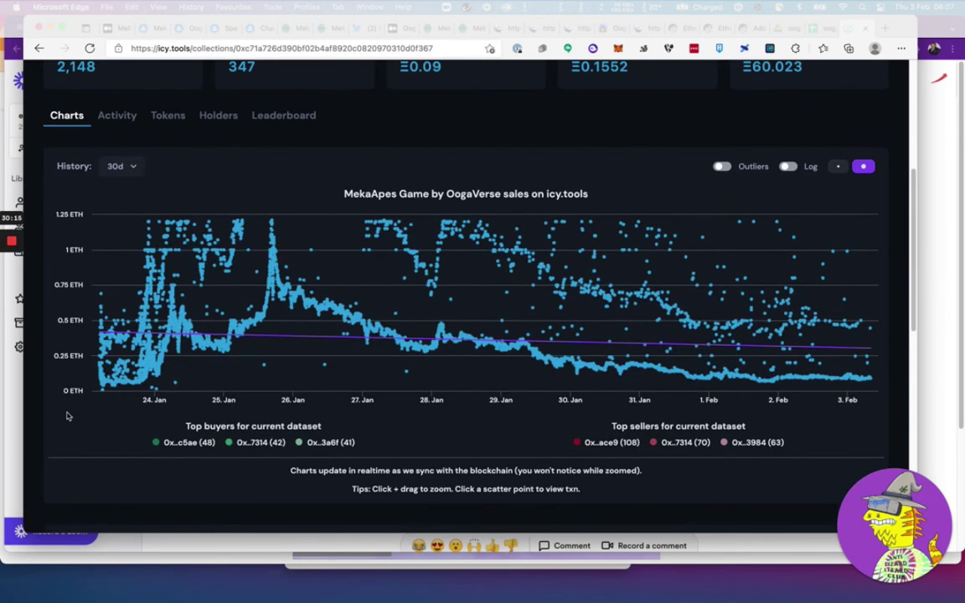
{"action": "scroll", "coordinate": [69, 410], "scroll_direction": "down", "scroll_amount": 1}
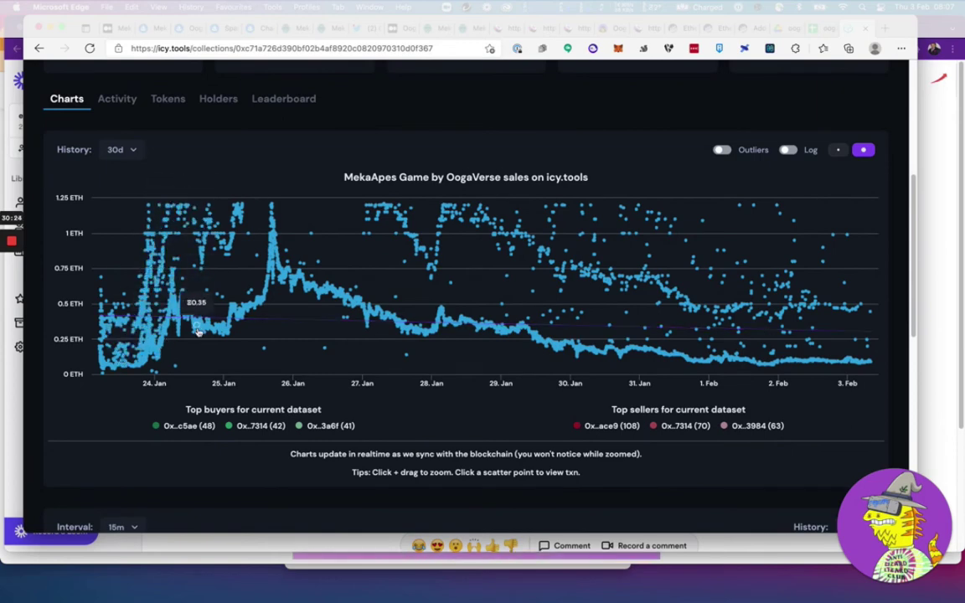
Step: Examine the floor, average and volume chart and compare it with the 30-day sales chart above it
{"action": "scroll", "coordinate": [338, 397], "scroll_direction": "down", "scroll_amount": 5}
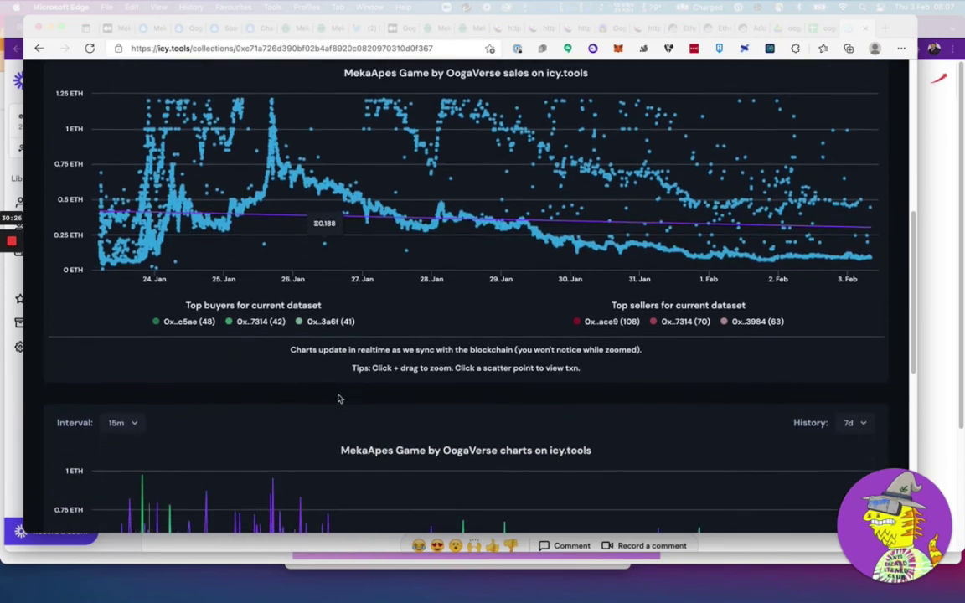
{"action": "scroll", "coordinate": [338, 399], "scroll_direction": "down", "scroll_amount": 3}
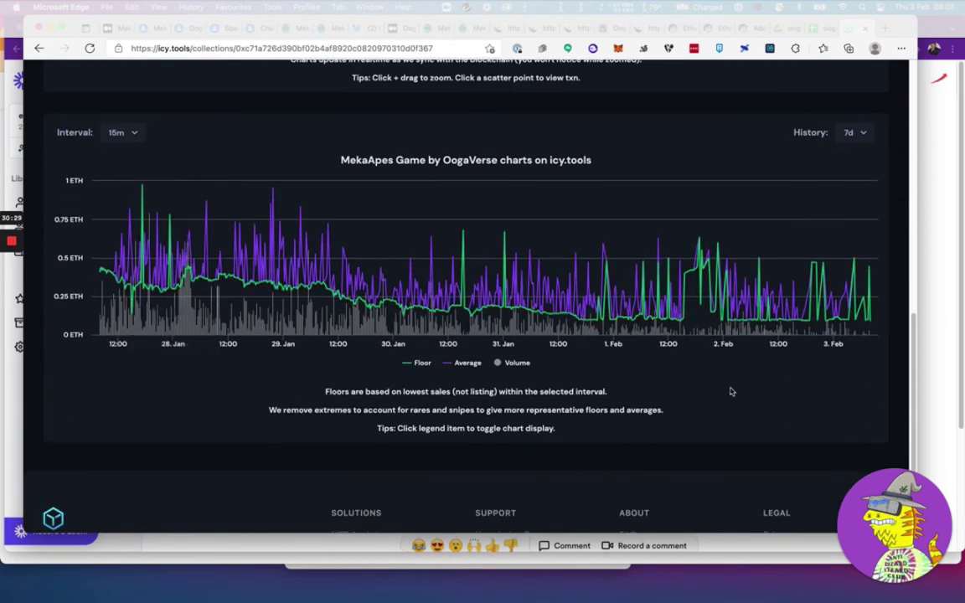
{"action": "scroll", "coordinate": [857, 386], "scroll_direction": "down", "scroll_amount": 5}
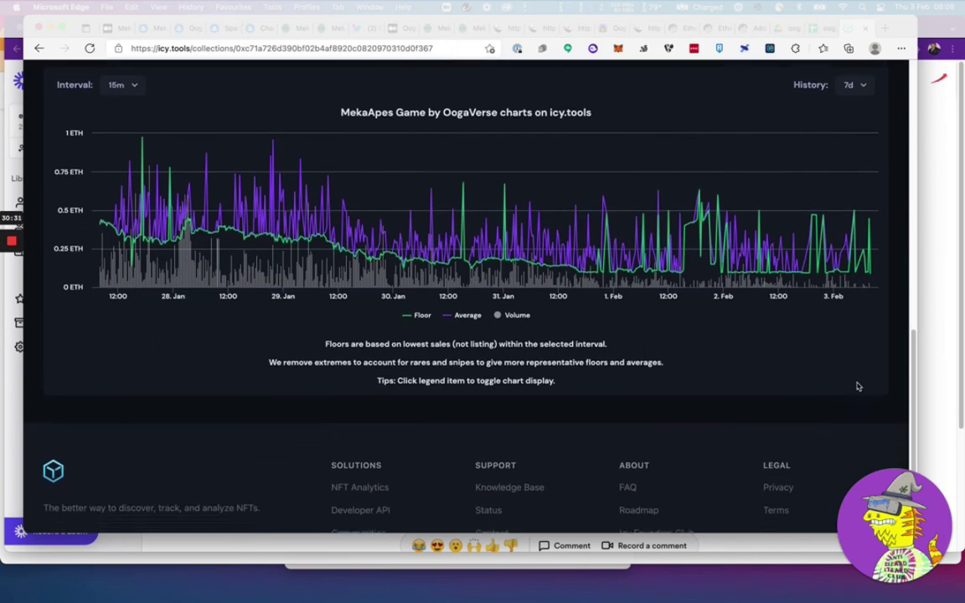
{"action": "scroll", "coordinate": [858, 386], "scroll_direction": "up", "scroll_amount": 3}
{"action": "scroll", "coordinate": [858, 386], "scroll_direction": "up", "scroll_amount": 5}
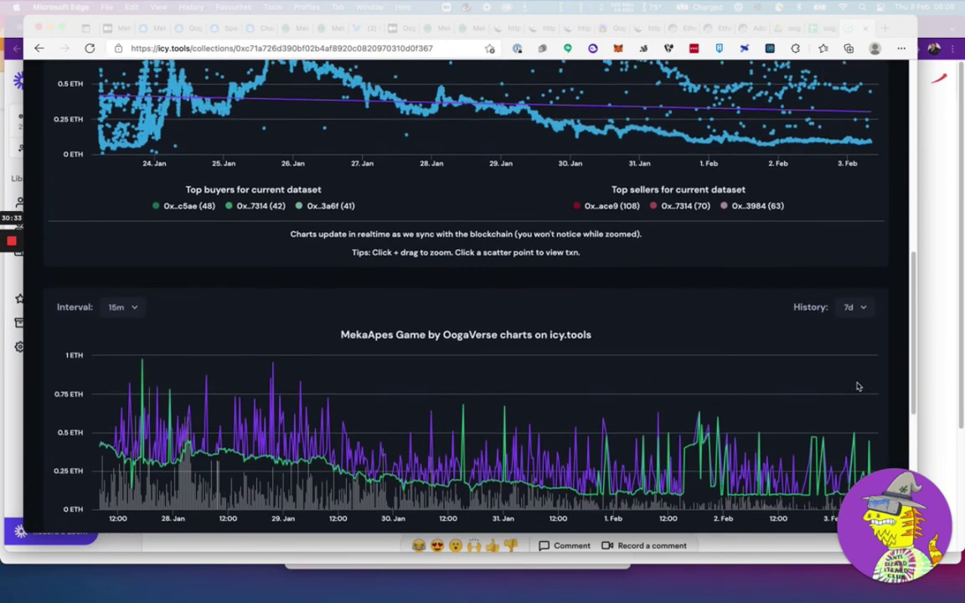
{"action": "scroll", "coordinate": [857, 386], "scroll_direction": "up", "scroll_amount": 2}
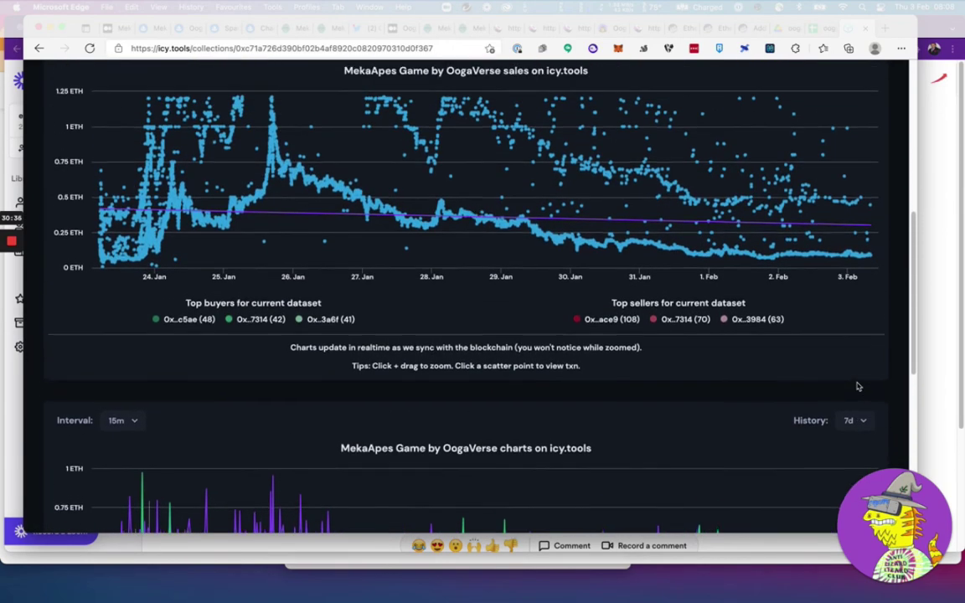
{"action": "scroll", "coordinate": [858, 386], "scroll_direction": "down", "scroll_amount": 3}
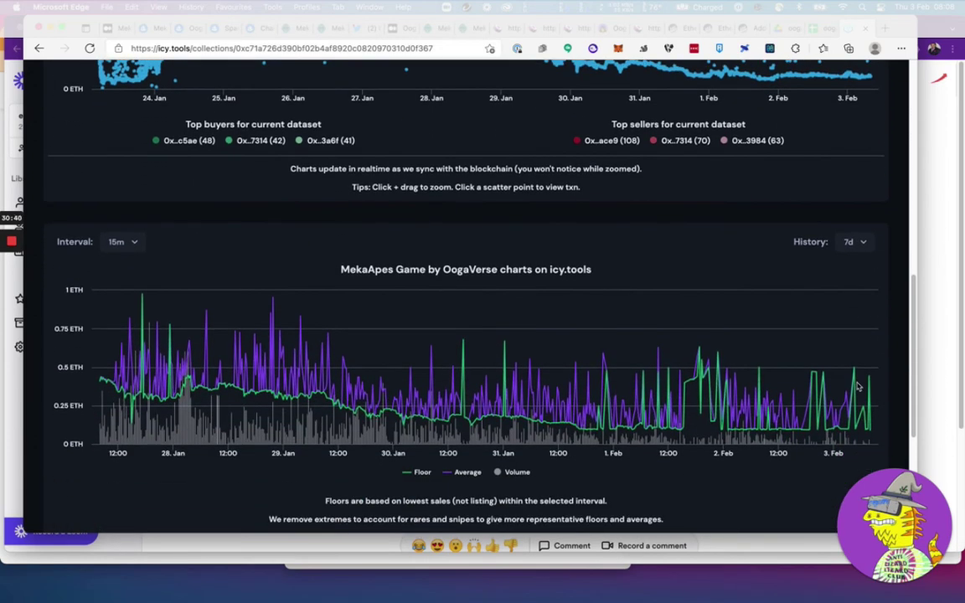
{"action": "scroll", "coordinate": [858, 386], "scroll_direction": "down", "scroll_amount": 1}
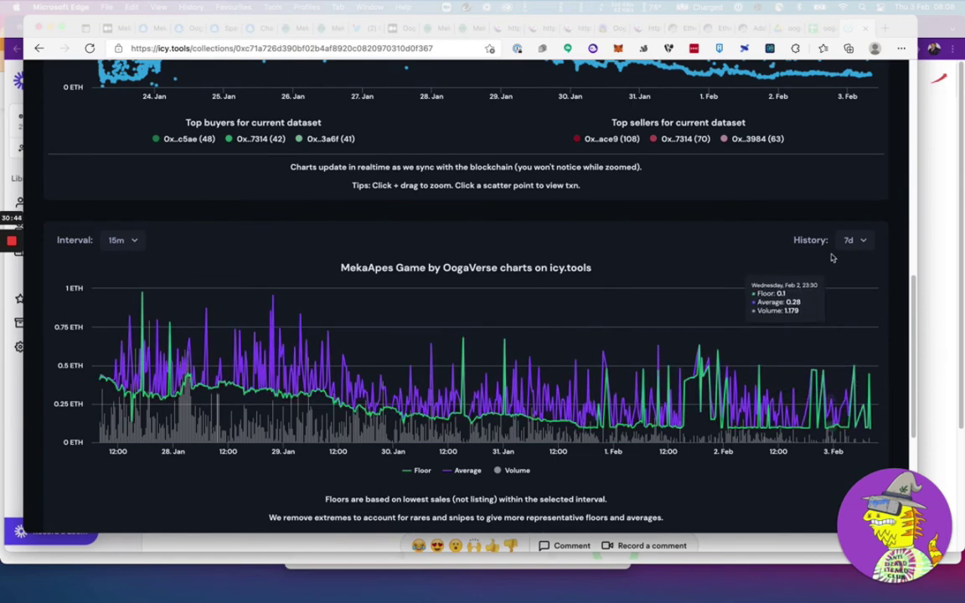
Step: Switch to Synology Note Station and copy the OOGEAR Dextools link from the official links note
{"action": "key", "text": "super+Tab"}
{"action": "key", "text": "super+Tab"}
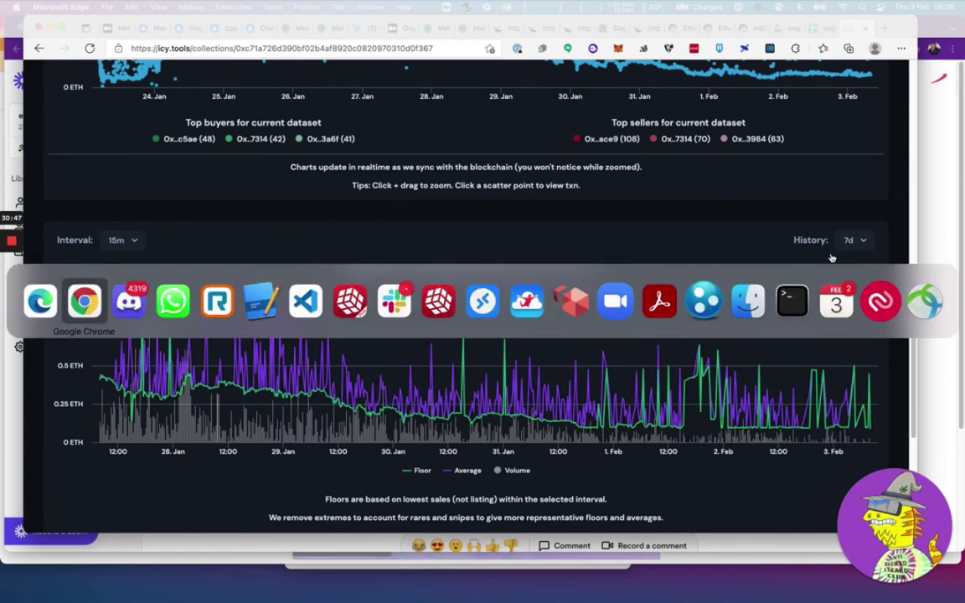
{"action": "key", "text": "super+Tab"}
{"action": "key", "text": "super+Tab"}
{"action": "key", "text": "super+Tab"}
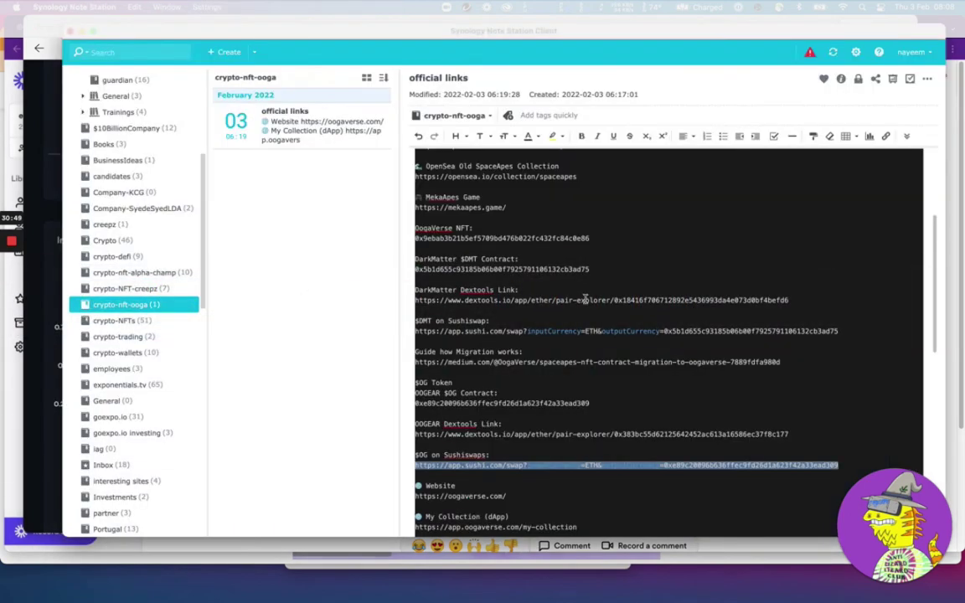
{"action": "scroll", "coordinate": [569, 303], "scroll_direction": "down", "scroll_amount": 5}
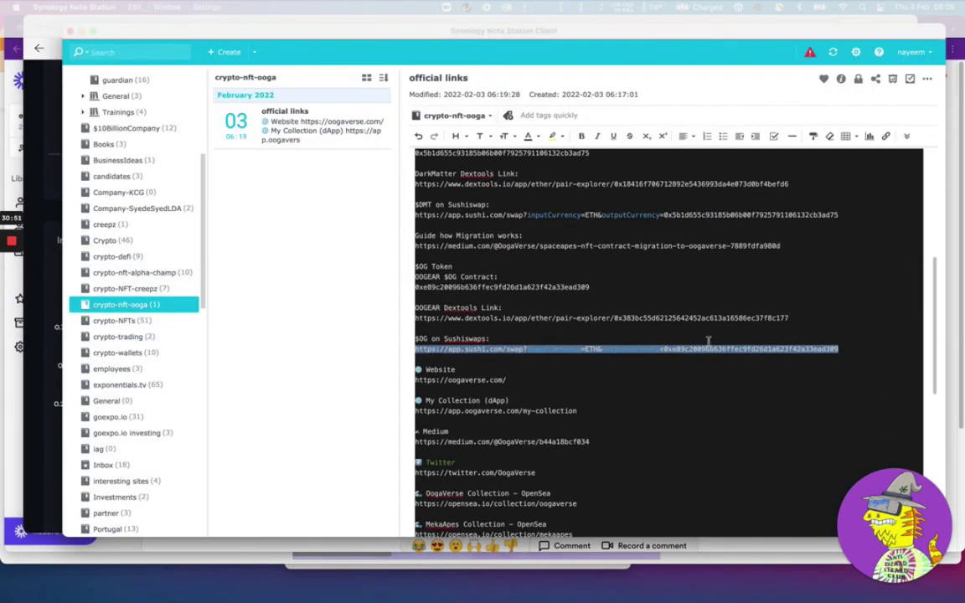
{"action": "left_click_drag", "start_coordinate": [790, 318], "coordinate": [344, 317]}
{"action": "key", "text": "super+c"}
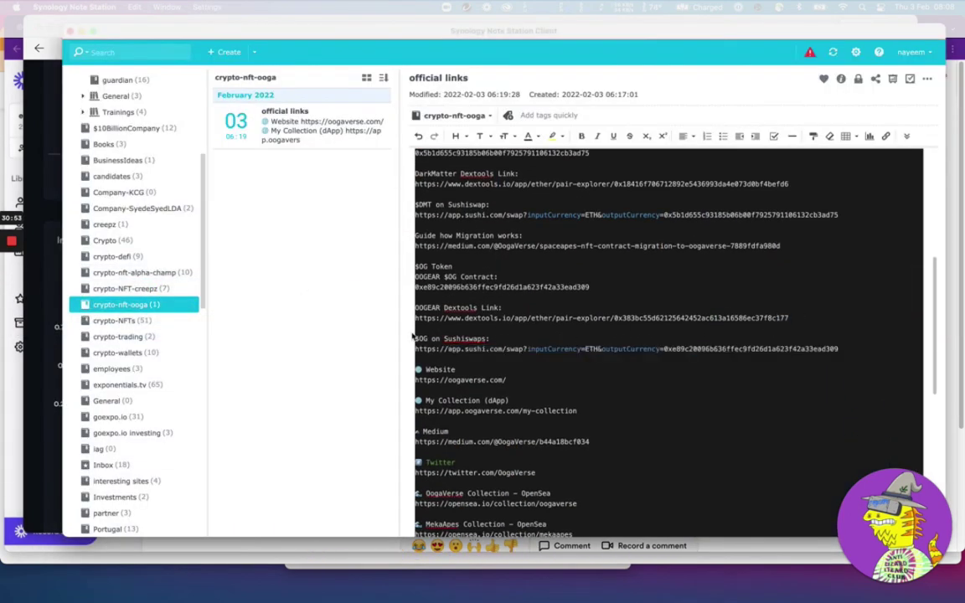
Step: Switch back to Microsoft Edge and open the copied OOGEAR Dextools link in a new tab
{"action": "key", "text": "super+Tab"}
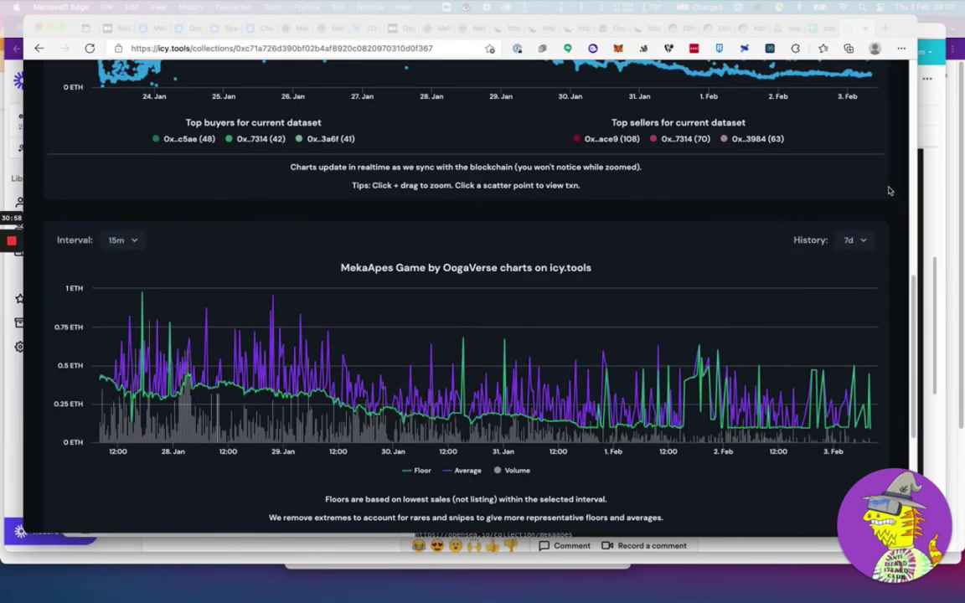
{"action": "key", "text": "super+t"}
{"action": "key", "text": "super+v"}
{"action": "key", "text": "Return"}
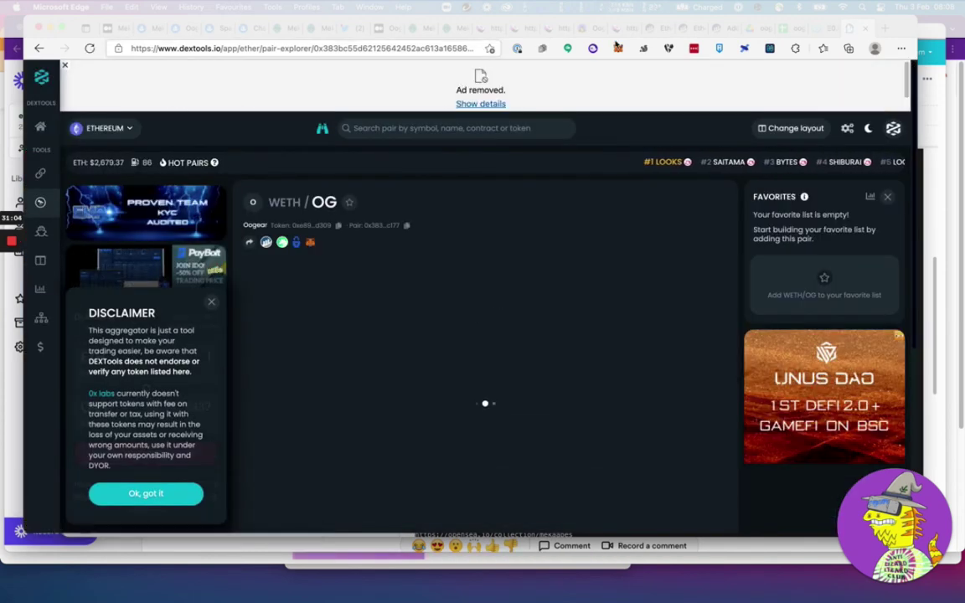
Step: Switch to the SushiSwap USDC-to-OG swap, set the OG amount to 35000 and check the equivalent USDC amount
{"action": "left_click", "coordinate": [641, 48]}
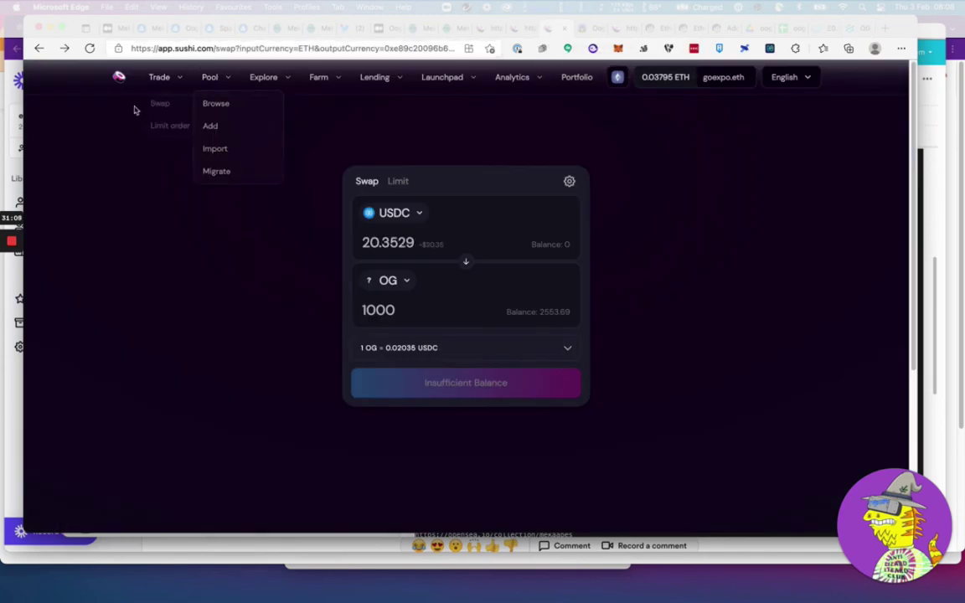
{"action": "double_click", "coordinate": [404, 312]}
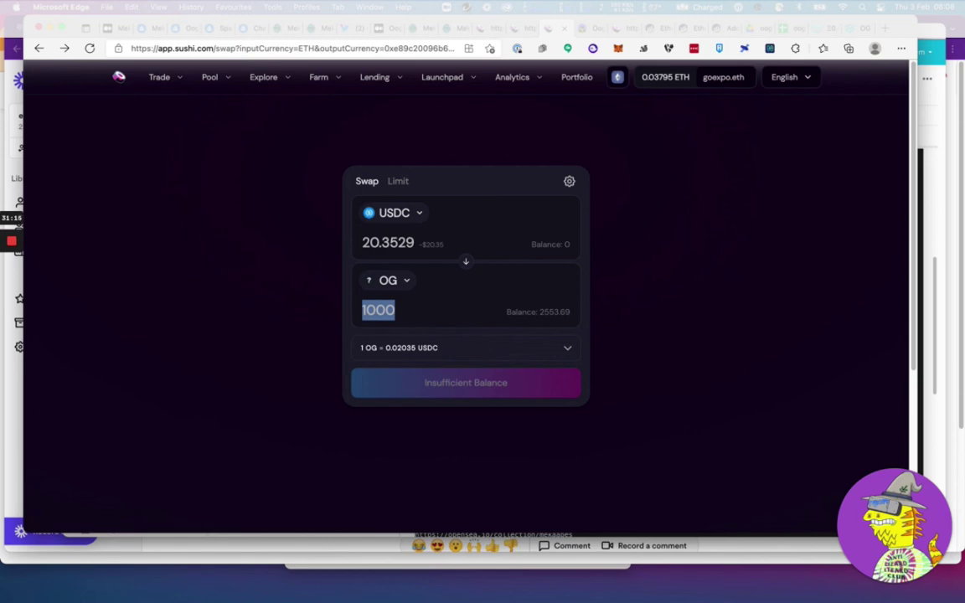
{"action": "type", "text": "35000"}
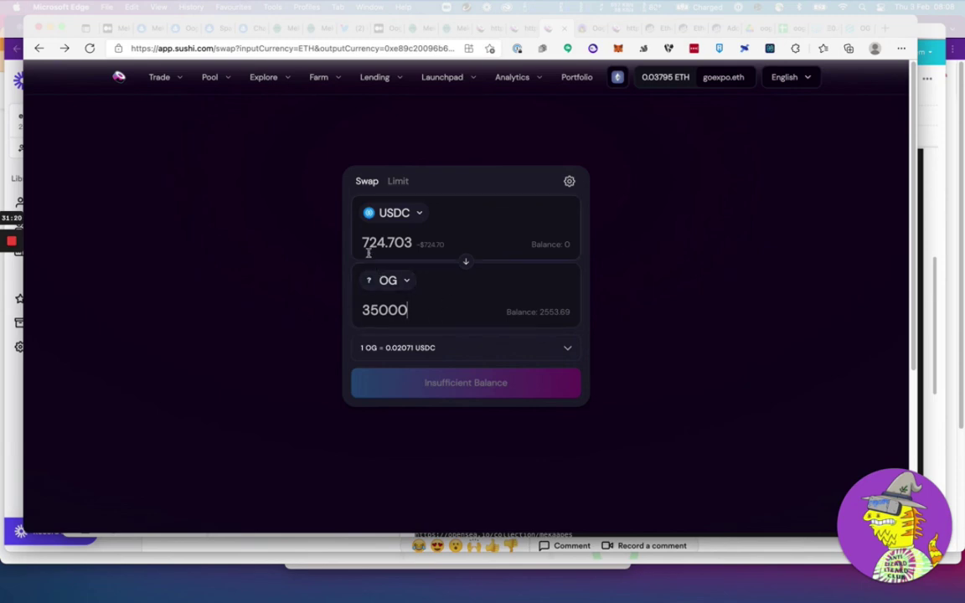
{"action": "left_click_drag", "start_coordinate": [362, 242], "coordinate": [405, 243]}
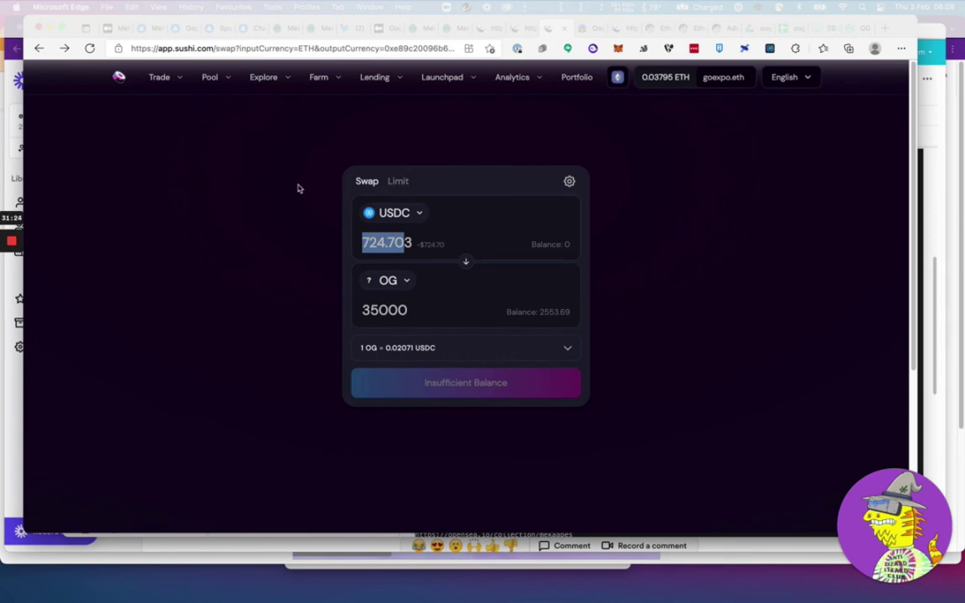
{"action": "left_click_drag", "start_coordinate": [363, 242], "coordinate": [409, 242]}
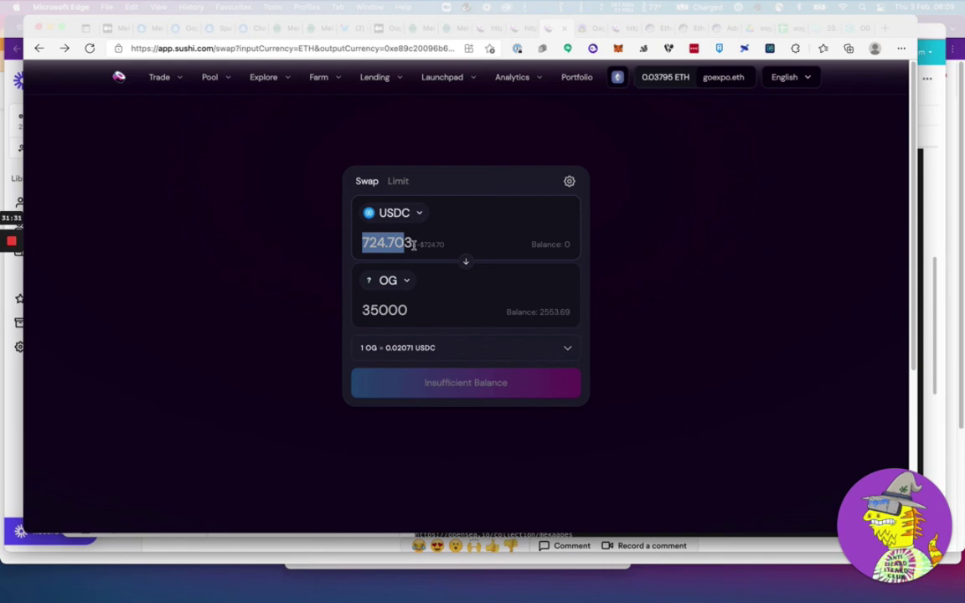
{"action": "left_click", "coordinate": [366, 242]}
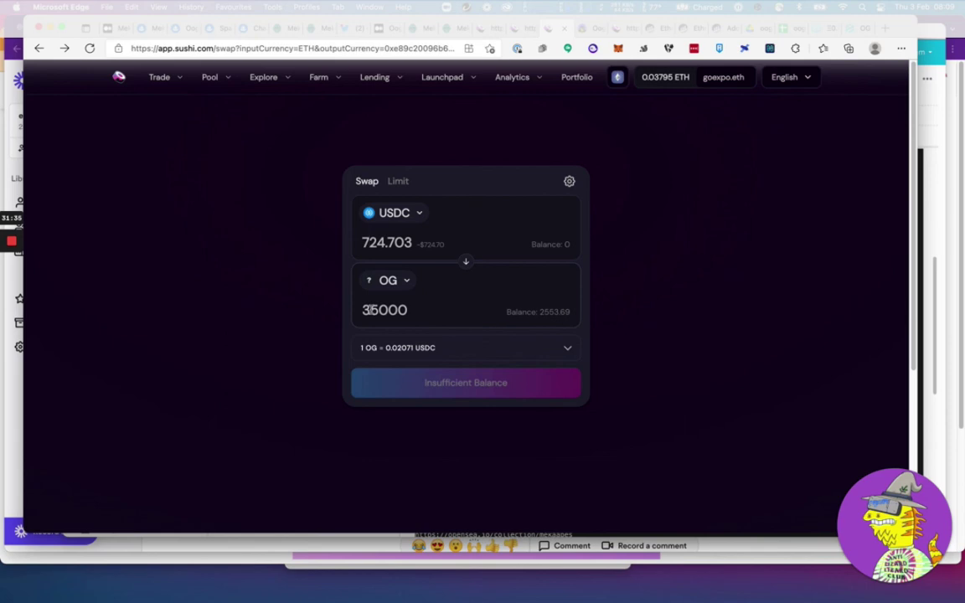
{"action": "left_click_drag", "start_coordinate": [362, 310], "coordinate": [415, 311]}
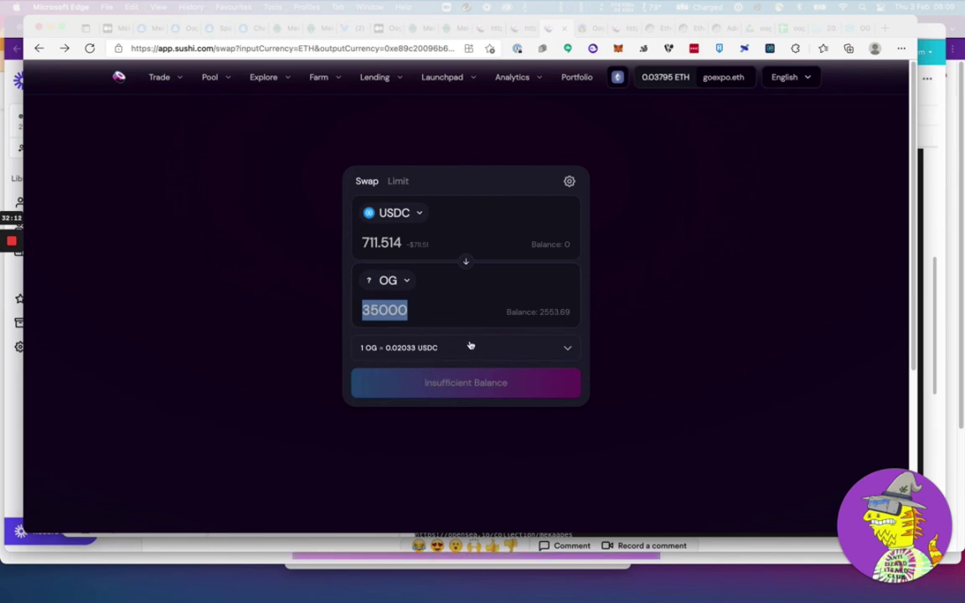
{"action": "left_click", "coordinate": [419, 216]}
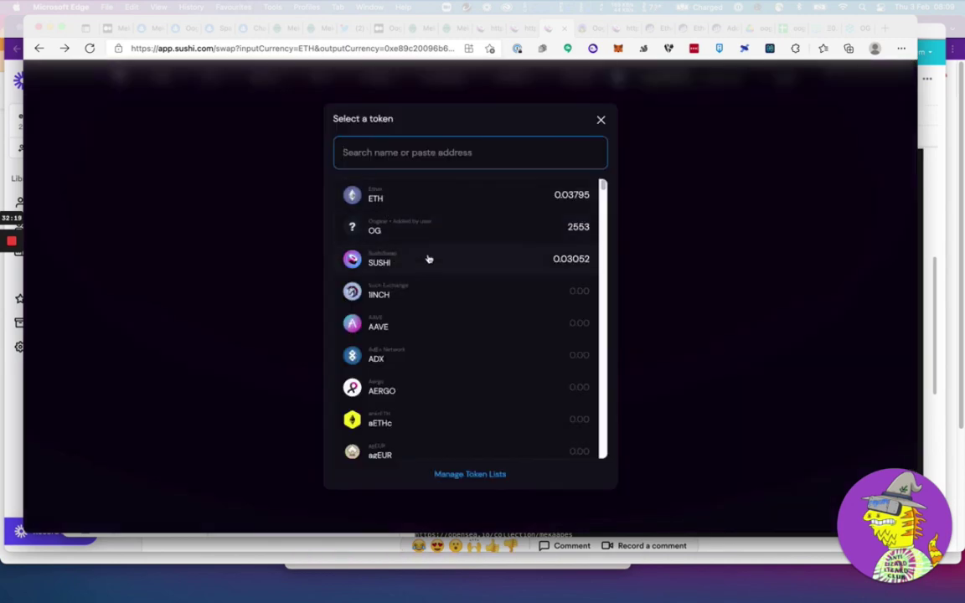
{"action": "left_click", "coordinate": [600, 120]}
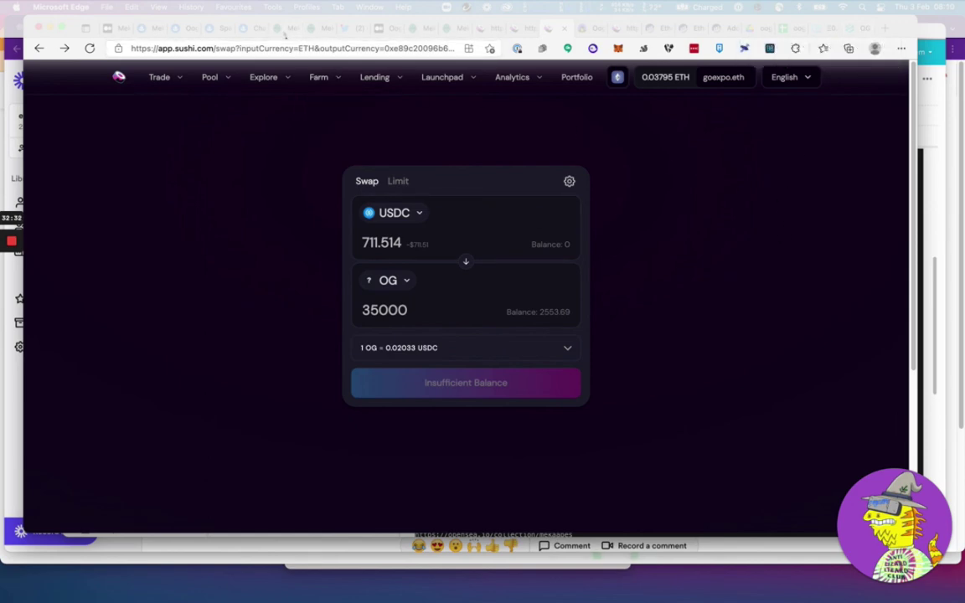
Step: Return from SushiSwap to the open MekaApes pages and bring up the game's Factory page with the staked characters
{"action": "left_click", "coordinate": [283, 30]}
{"action": "left_click", "coordinate": [314, 28]}
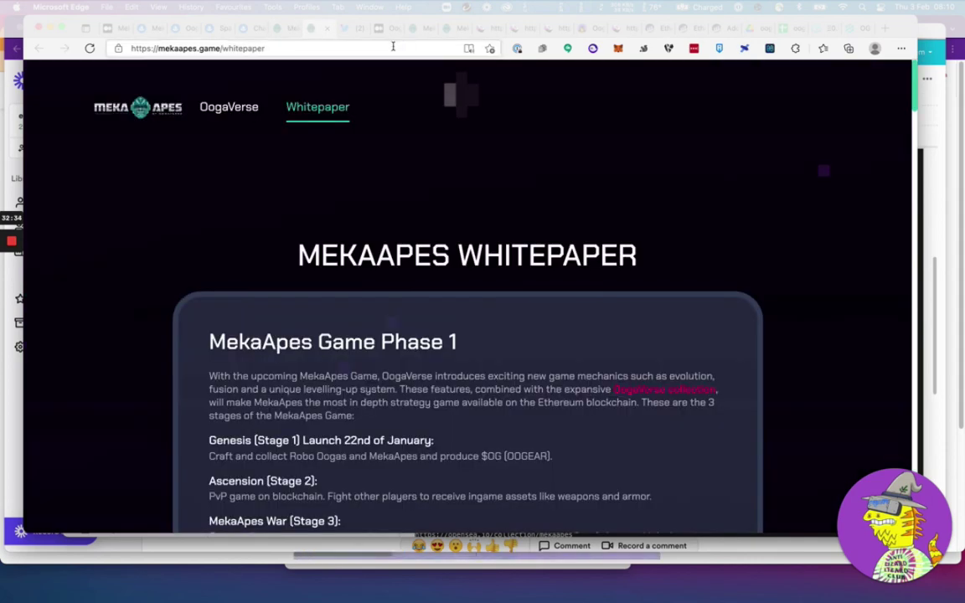
{"action": "left_click", "coordinate": [420, 38]}
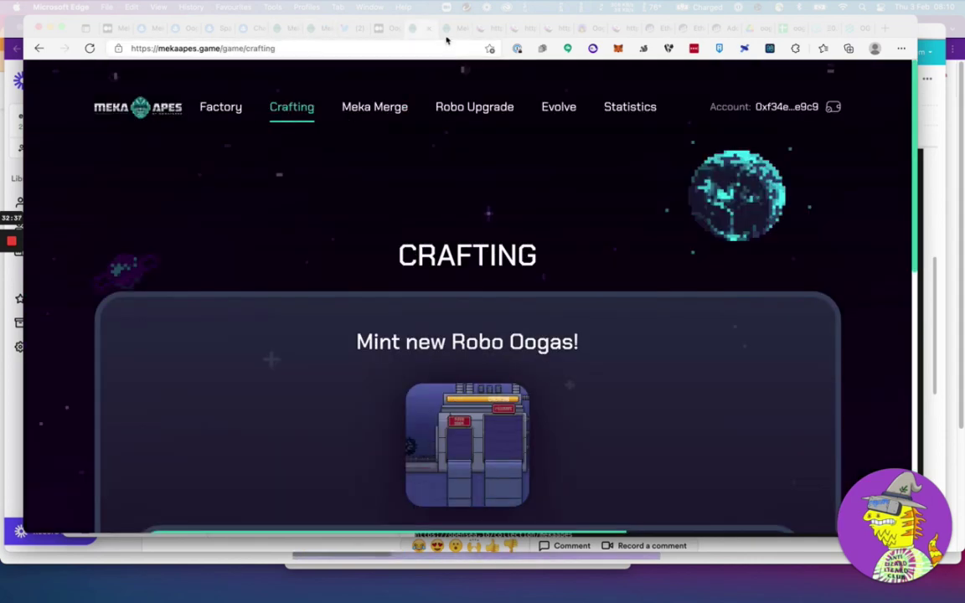
{"action": "left_click", "coordinate": [449, 38]}
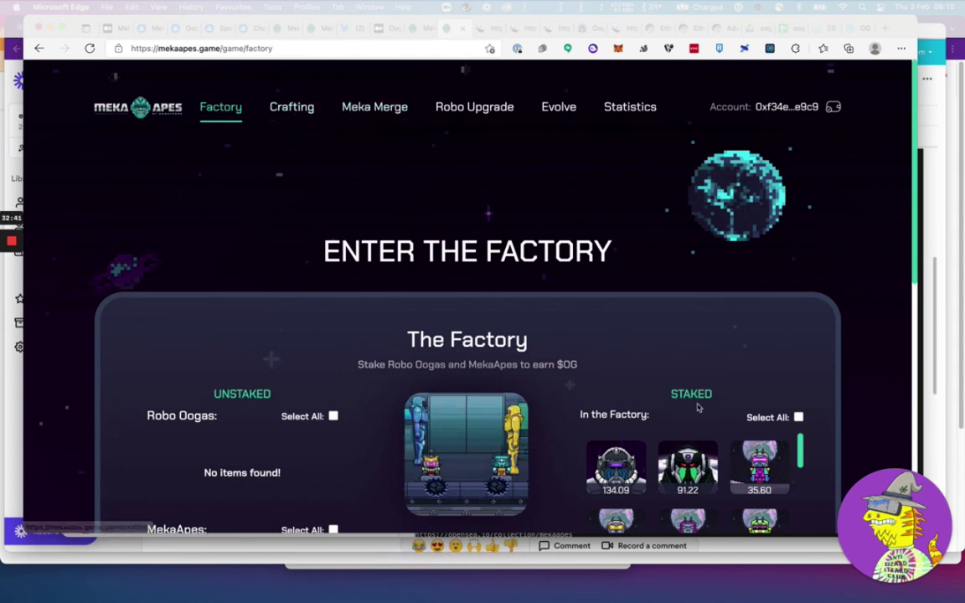
{"action": "scroll", "coordinate": [698, 408], "scroll_direction": "down", "scroll_amount": 1}
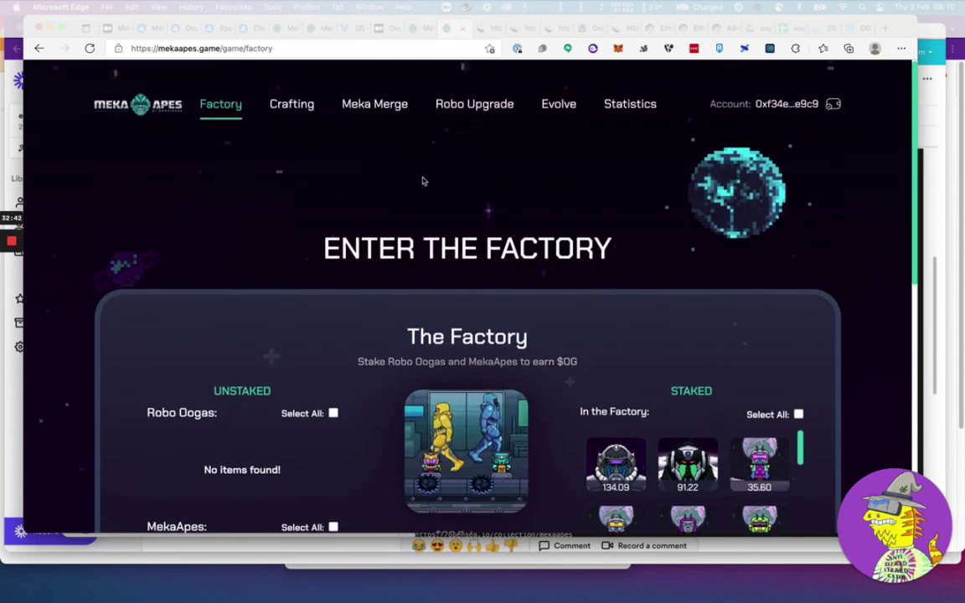
Step: Open the MekaApes Crafting page and review the Robo Ooga minting progress, $OG and $DMT mint prices, and minting risk notes
{"action": "left_click", "coordinate": [300, 109]}
{"action": "scroll", "coordinate": [313, 211], "scroll_direction": "down", "scroll_amount": 5}
{"action": "scroll", "coordinate": [313, 210], "scroll_direction": "down", "scroll_amount": 1}
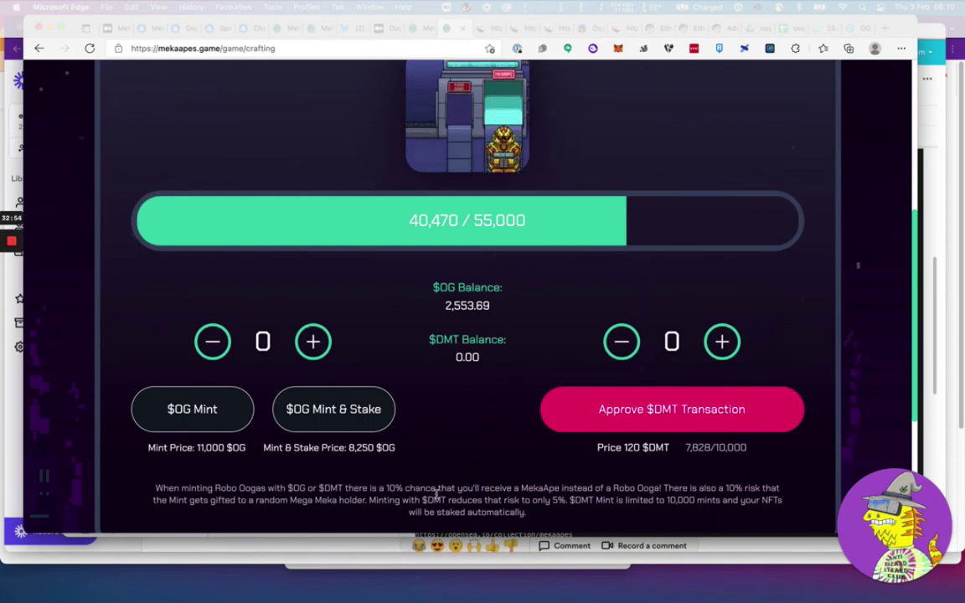
{"action": "scroll", "coordinate": [871, 352], "scroll_direction": "down", "scroll_amount": 5}
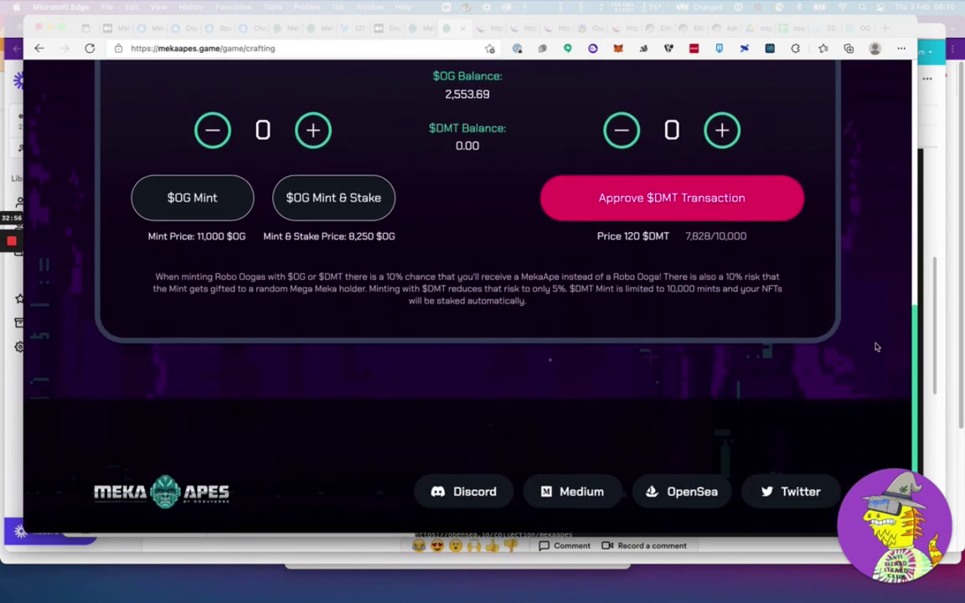
{"action": "scroll", "coordinate": [876, 347], "scroll_direction": "up", "scroll_amount": 7}
{"action": "scroll", "coordinate": [875, 347], "scroll_direction": "up", "scroll_amount": 5}
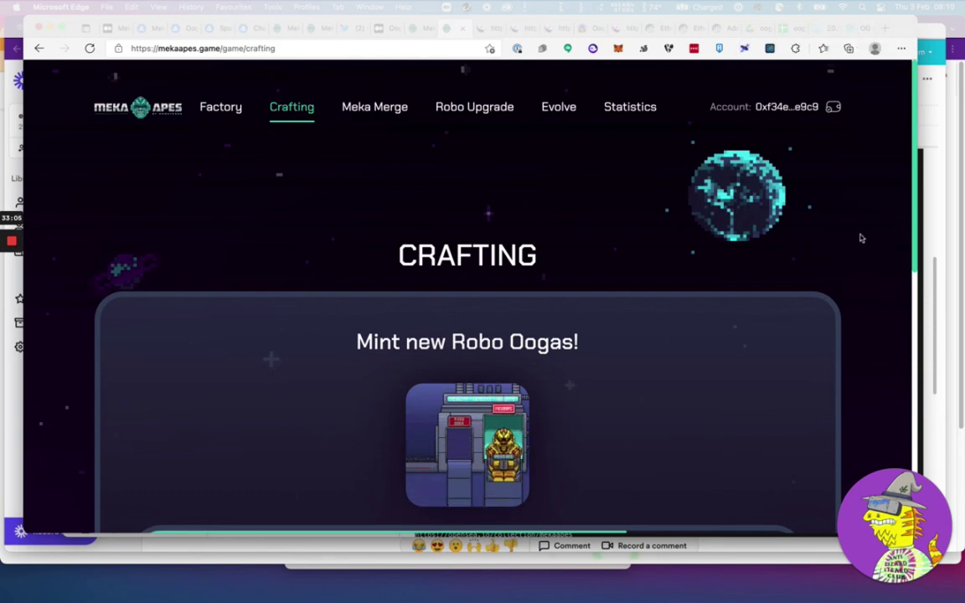
{"action": "scroll", "coordinate": [860, 237], "scroll_direction": "down", "scroll_amount": 1}
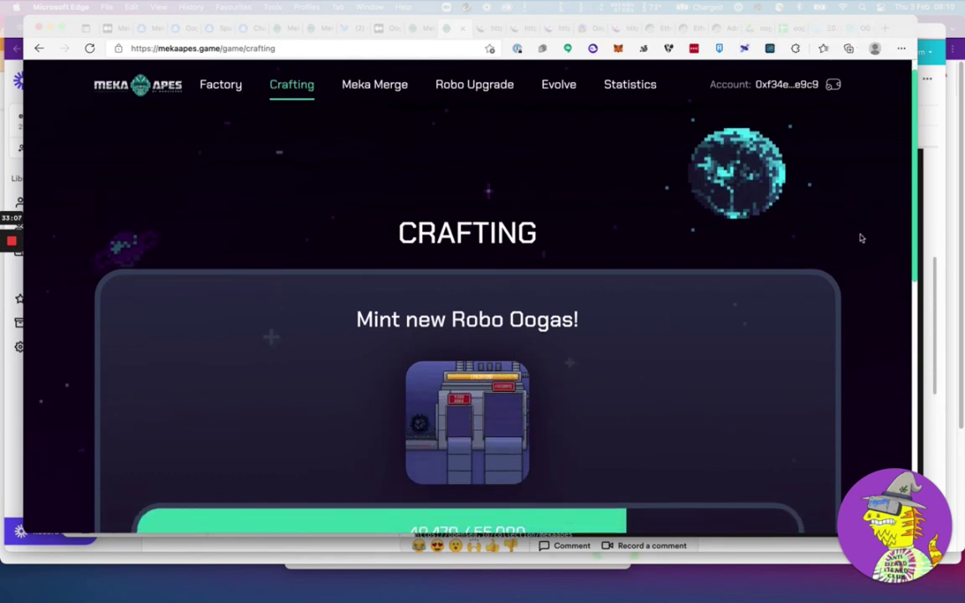